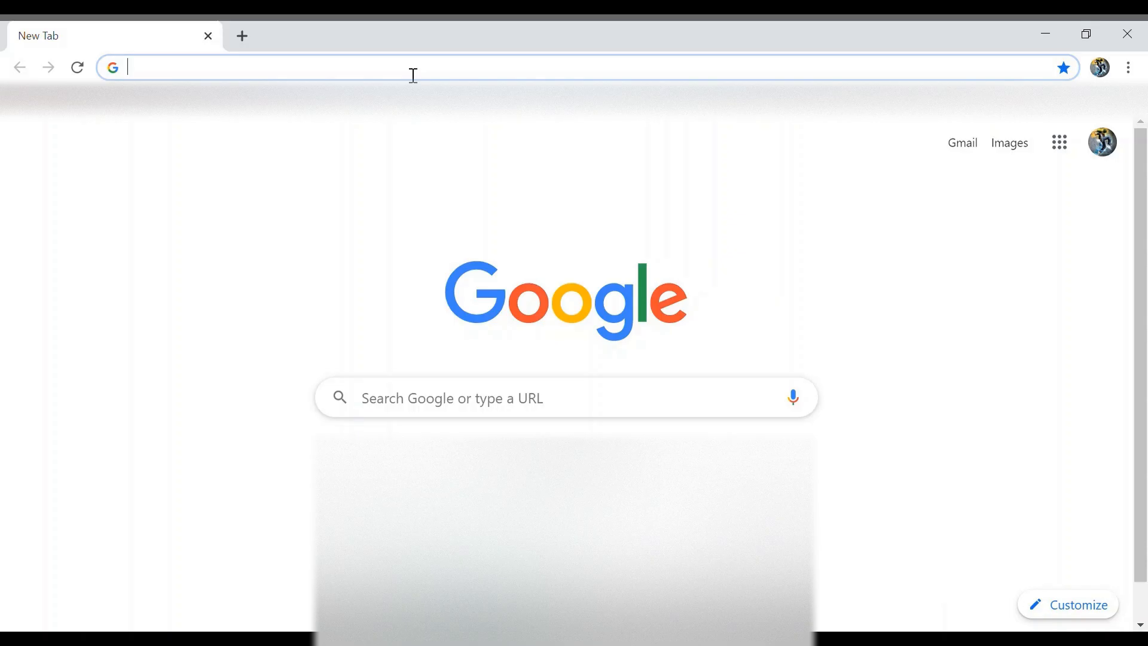
Open the Google Classroom site at classroom.google.com.
type("c")
key("Right")
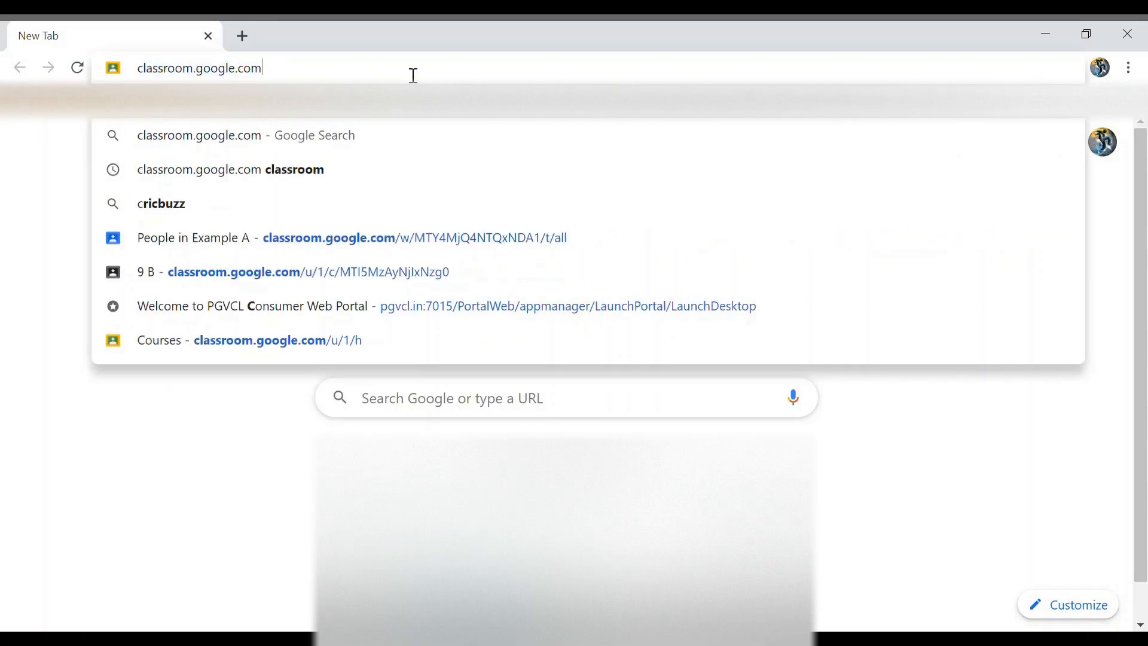
key("Return")
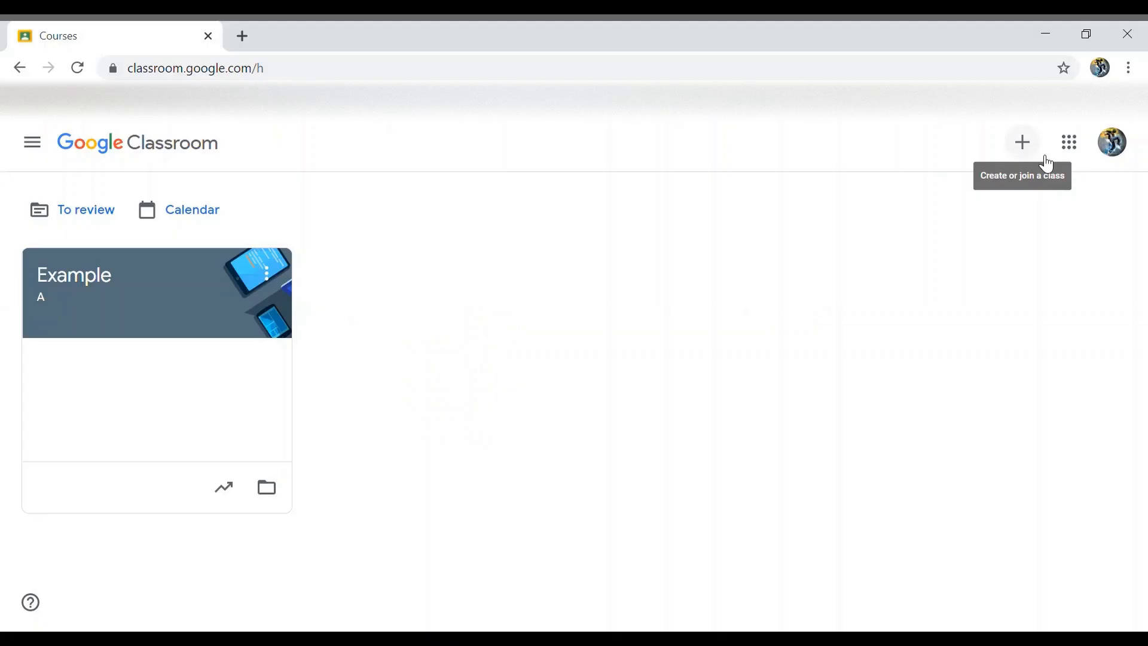
Start creating a new class and accept the notice about not using Classroom at a school or university with students.
left_click(1043, 161)
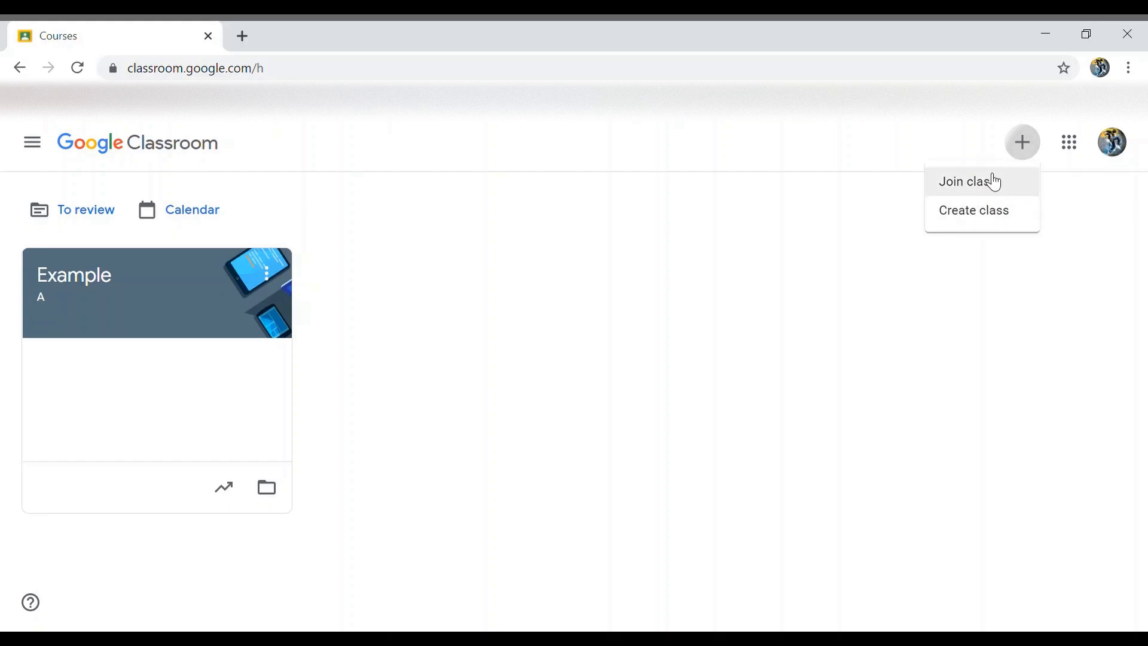
left_click(984, 214)
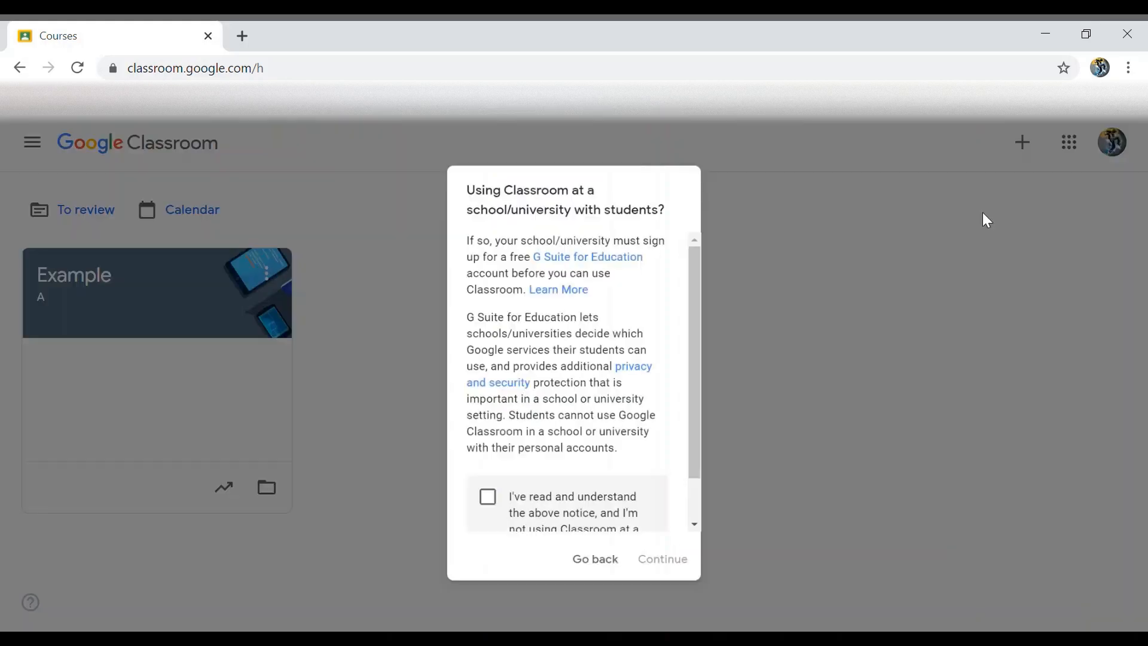
scroll(592, 352, "down", 1)
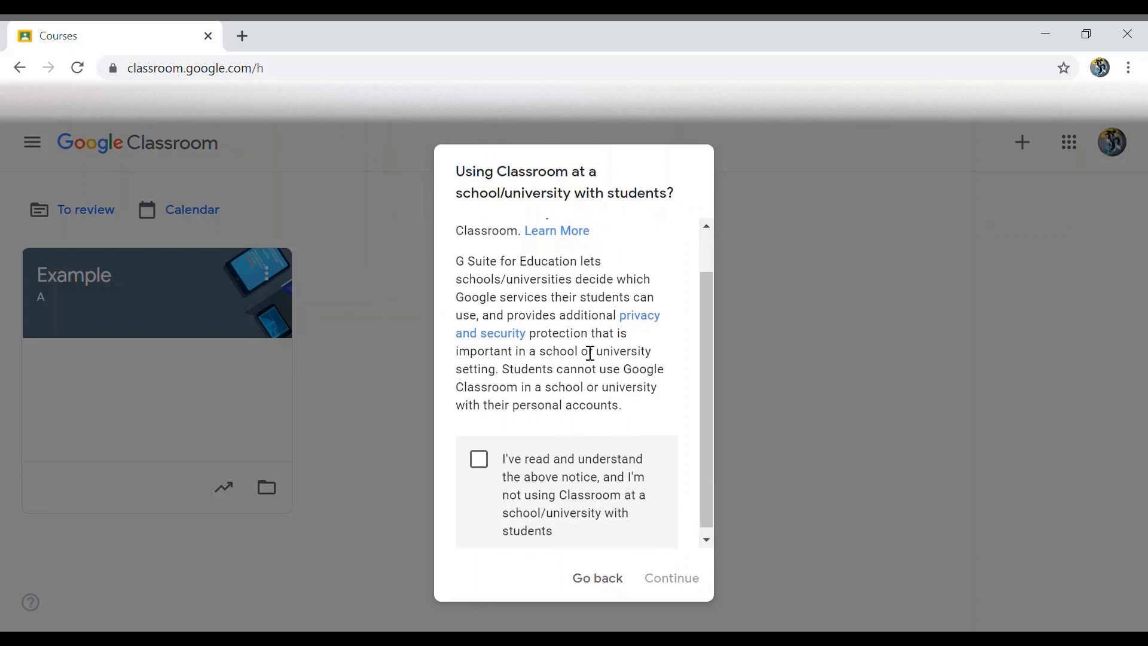
left_click(485, 457)
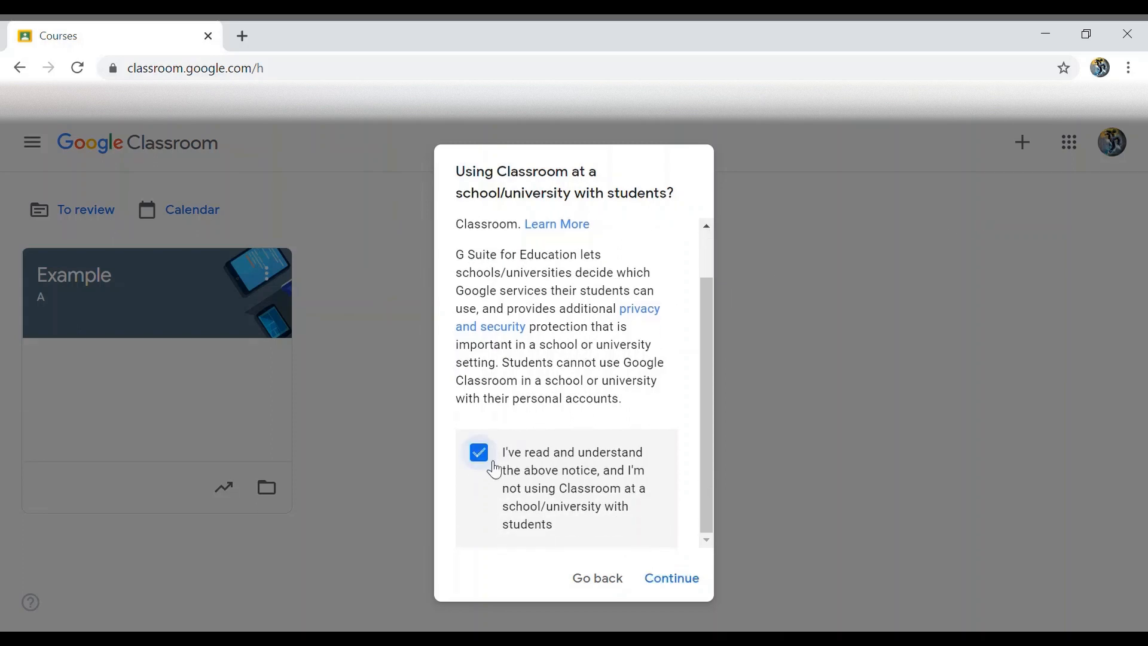
left_click(689, 585)
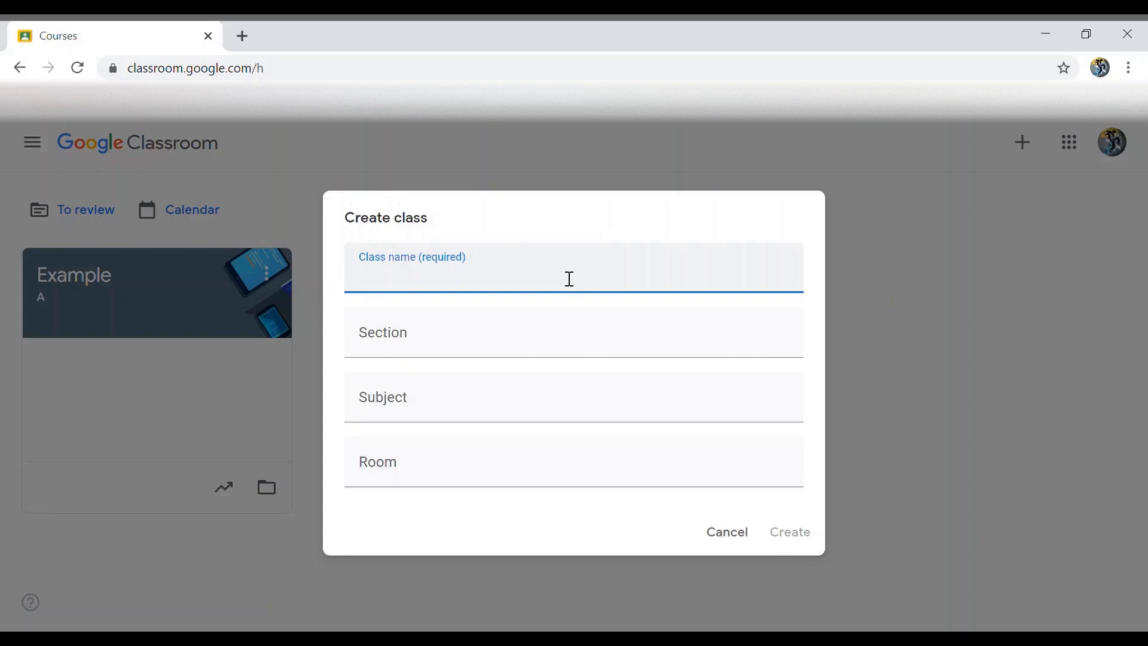
Enter the teacher's first name as the class name, set the section to A, and create the class.
type("Taksh")
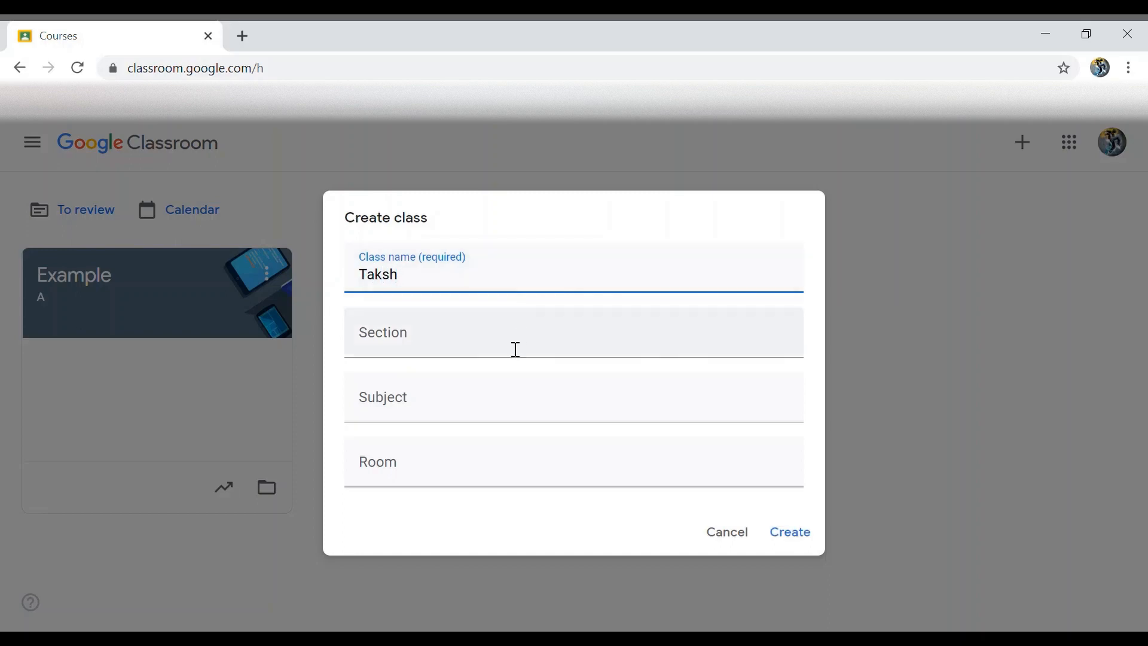
left_click(437, 345)
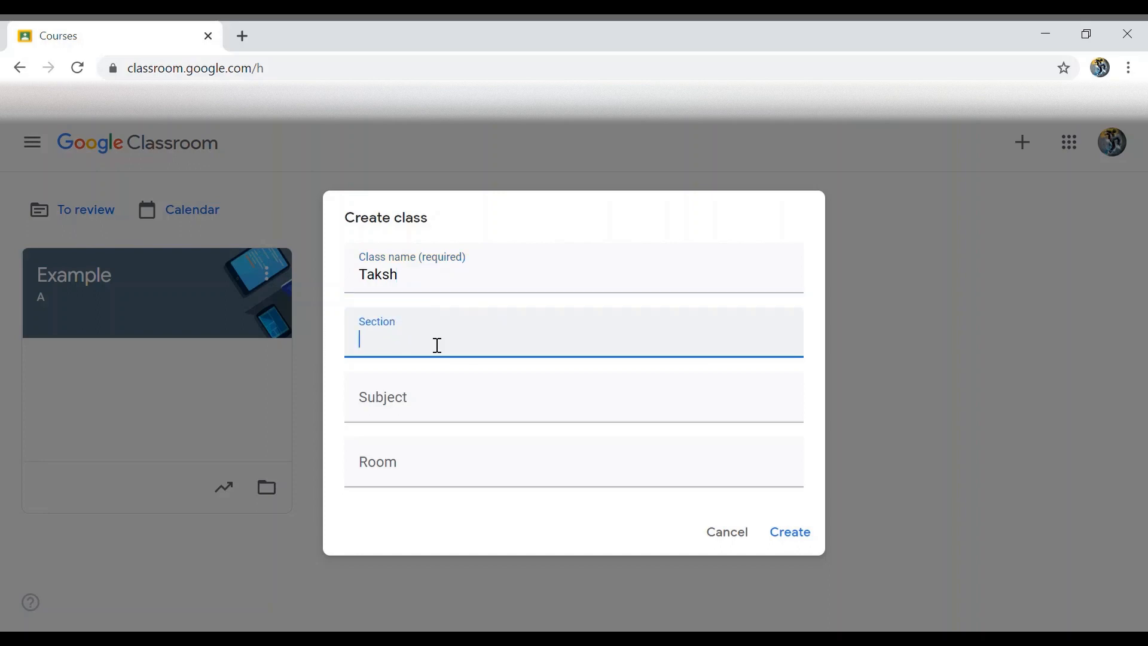
type("A")
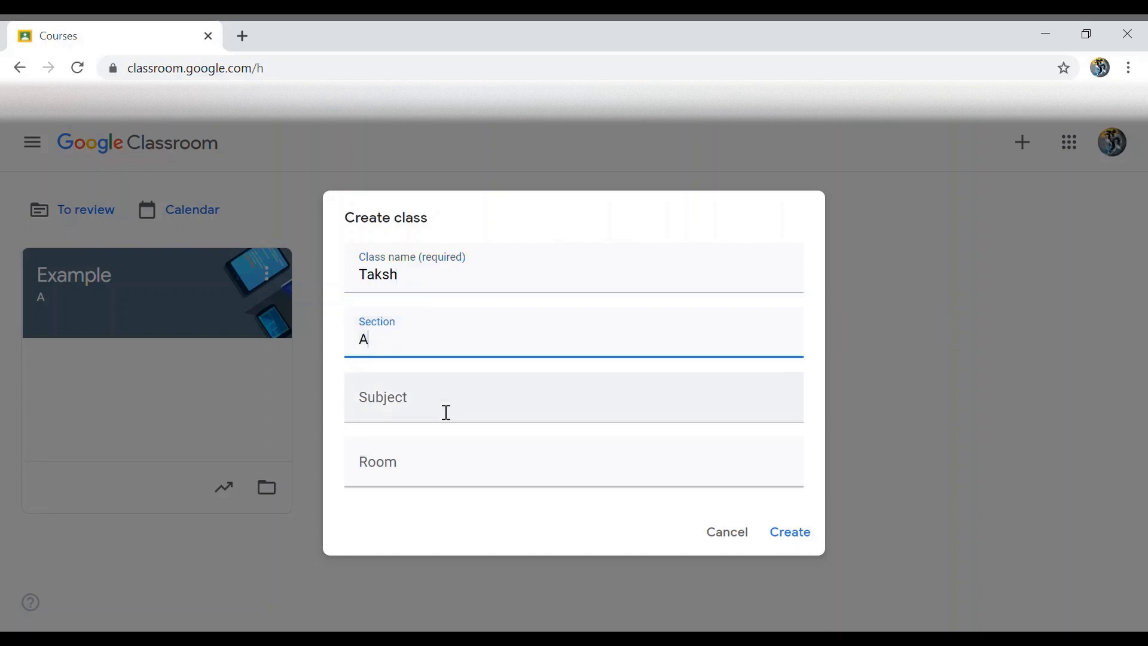
left_click(791, 534)
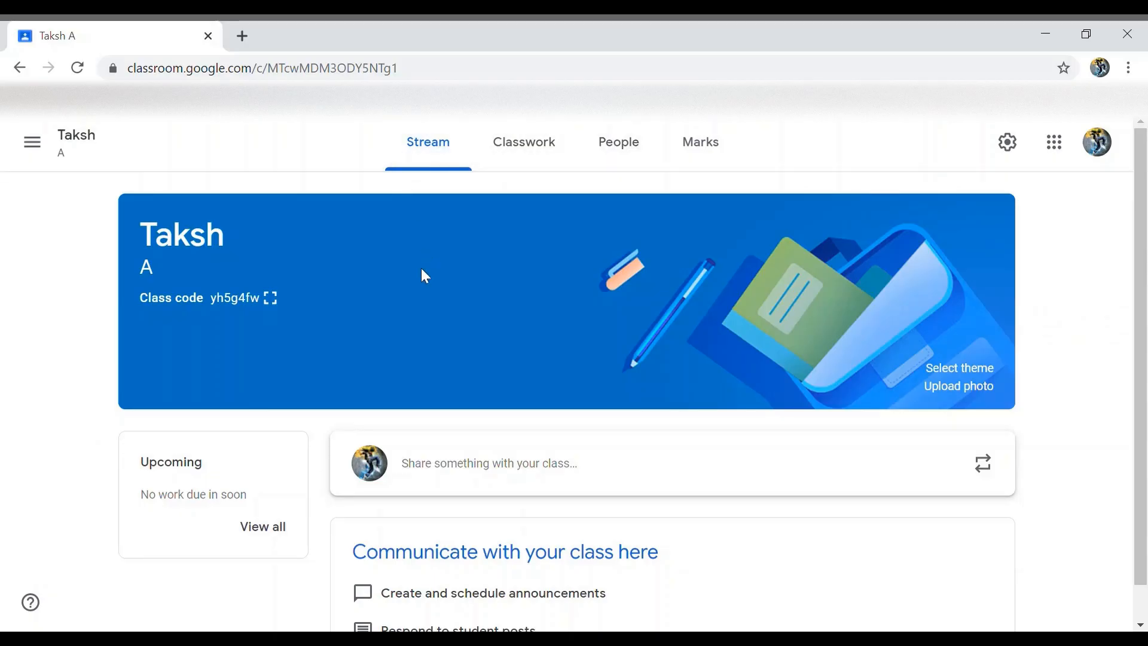
Write the class announcement "Hello students, From Today we'll start our google classroom." in the stream.
scroll(456, 402, "down", 1)
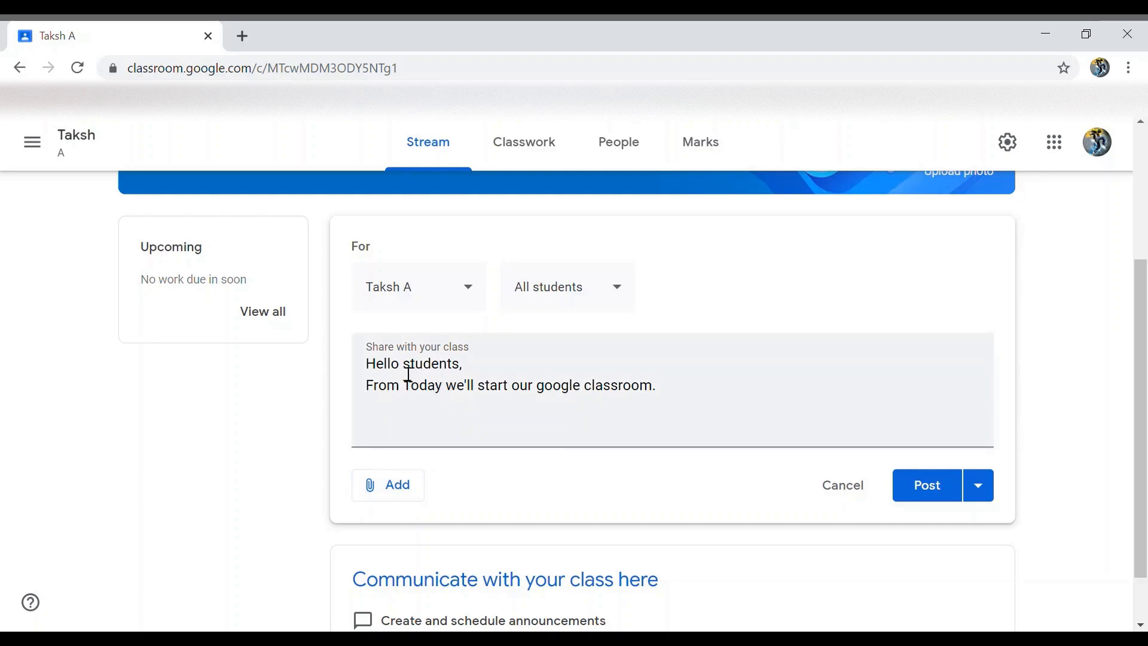
left_click(477, 372)
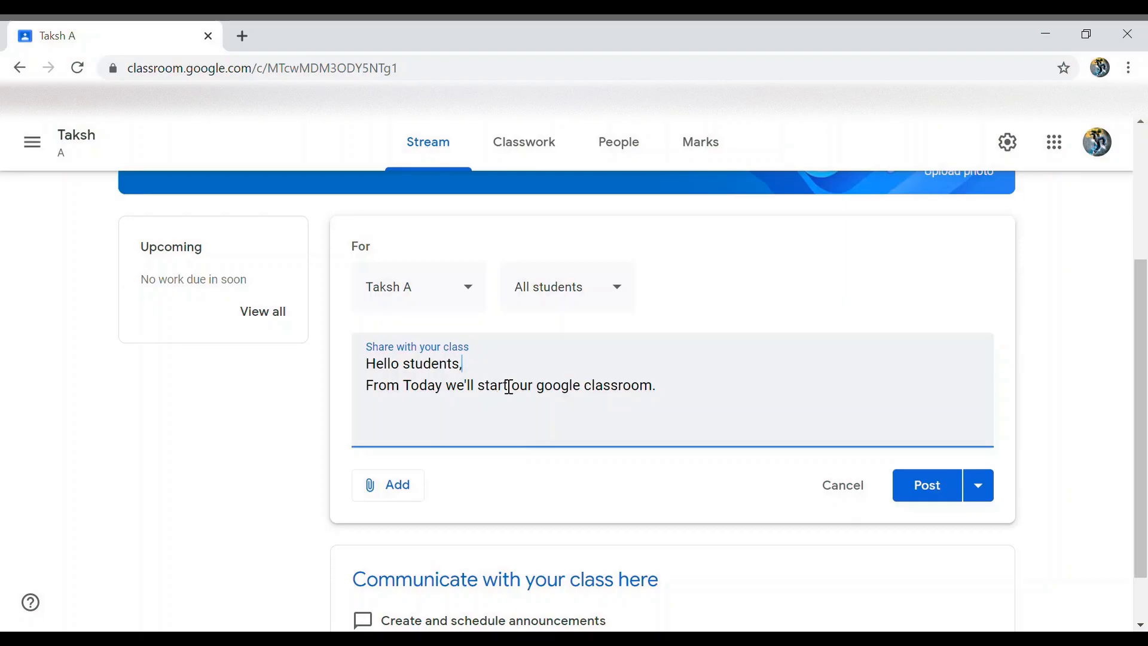
left_click(672, 393)
Try adding the Example class to the announcement's recipients.
left_click(580, 283)
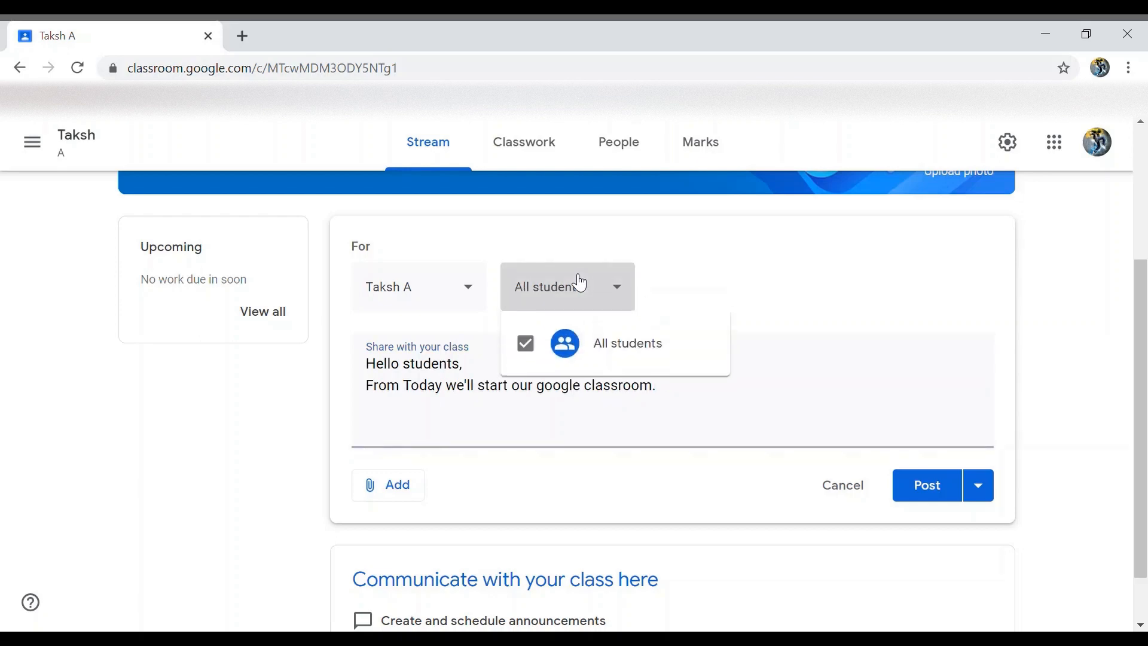
left_click(464, 305)
left_click(475, 293)
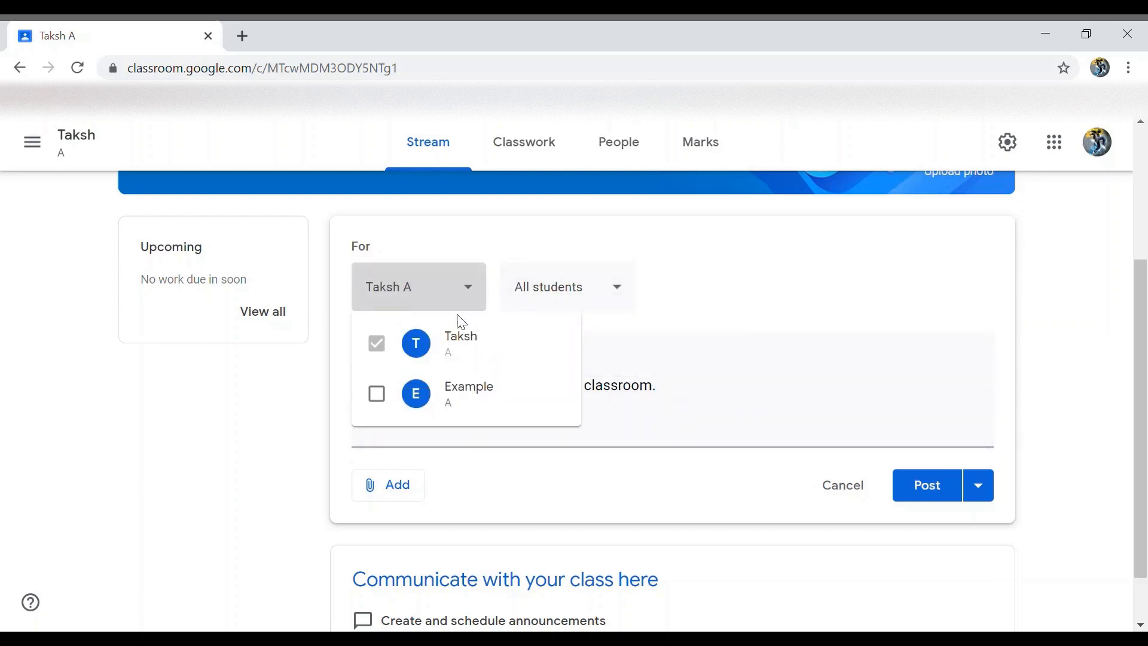
left_click(377, 396)
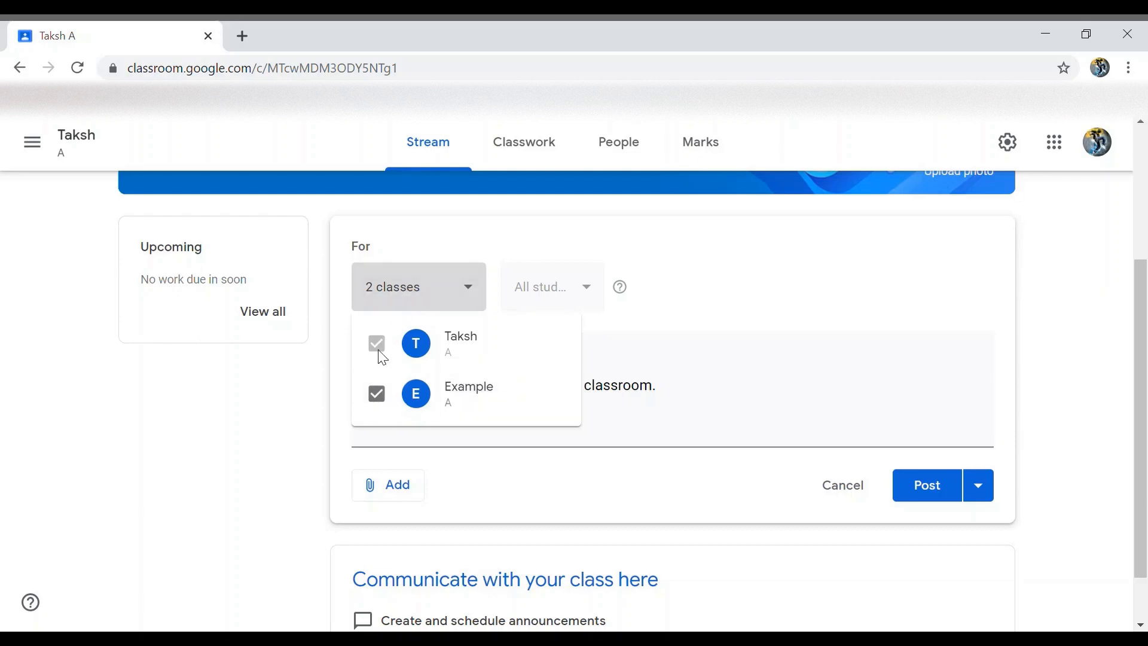
left_click(377, 394)
left_click(713, 316)
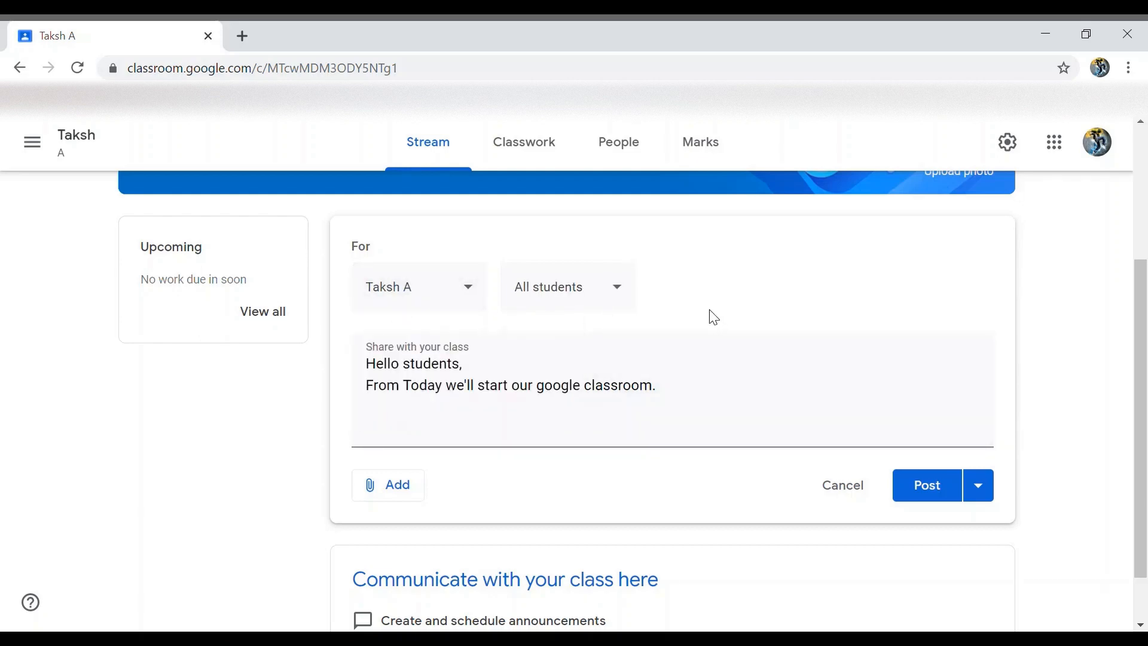
Try to schedule the announcement for 22 Sep 2020 at 18:00.
left_click(979, 489)
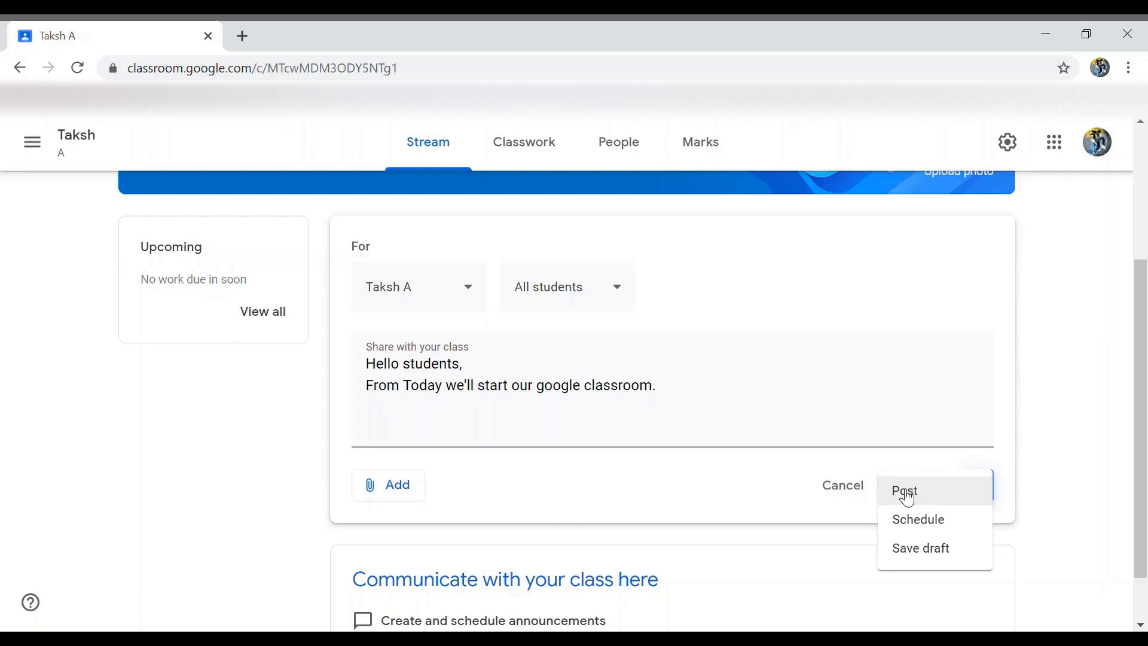
left_click(919, 529)
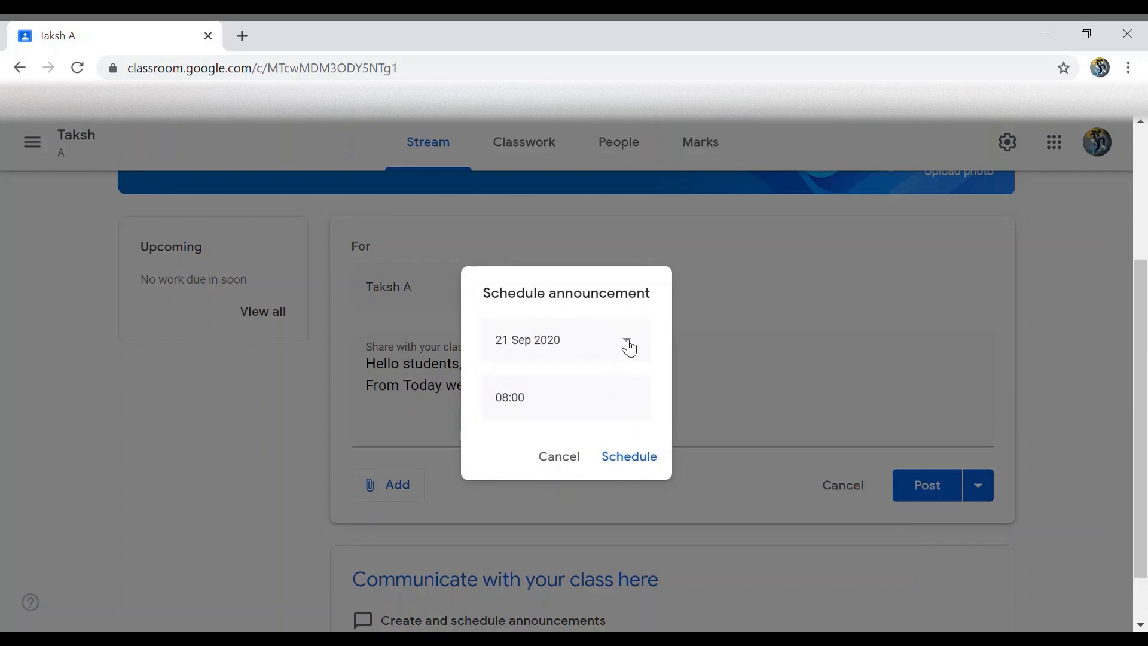
left_click(579, 415)
left_click(626, 348)
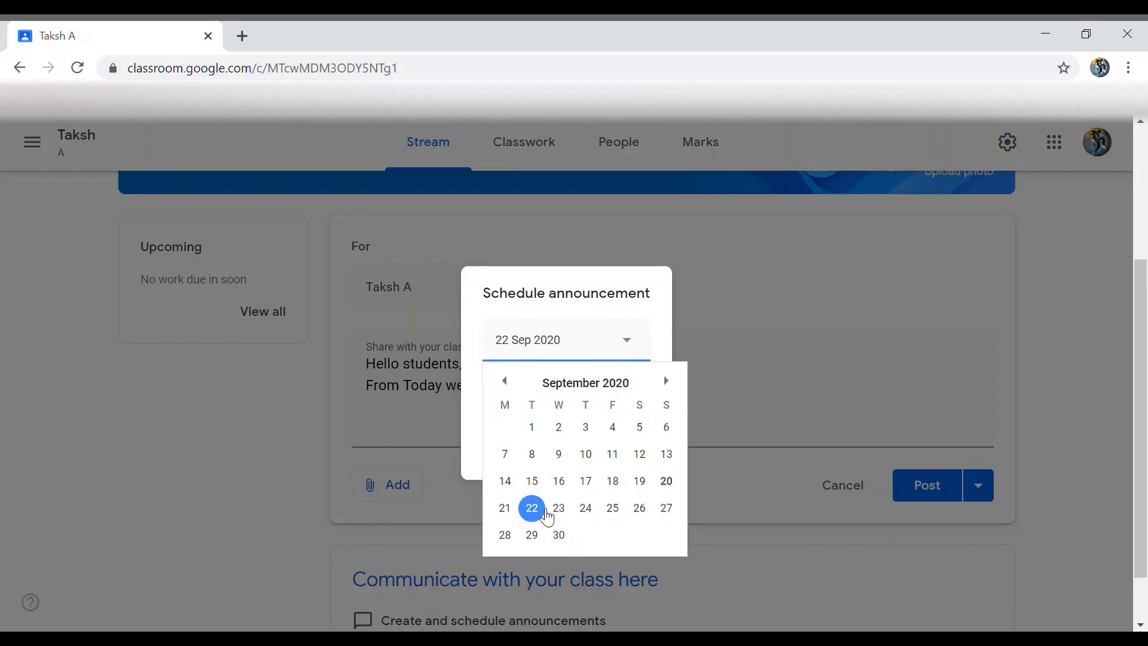
left_click(543, 513)
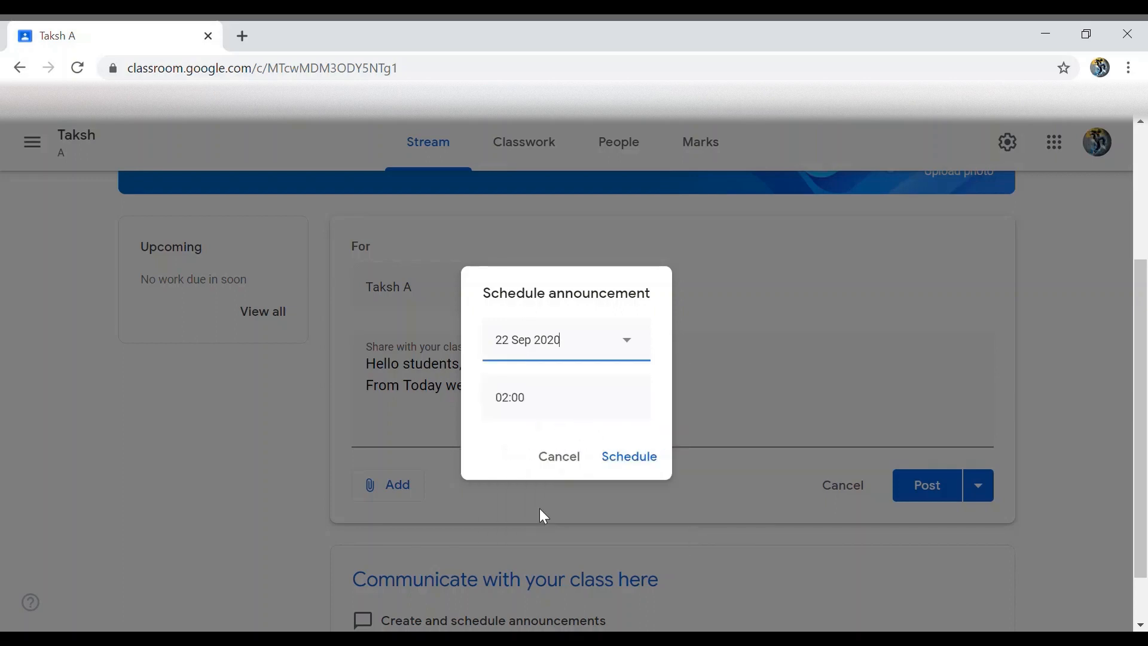
left_click(565, 405)
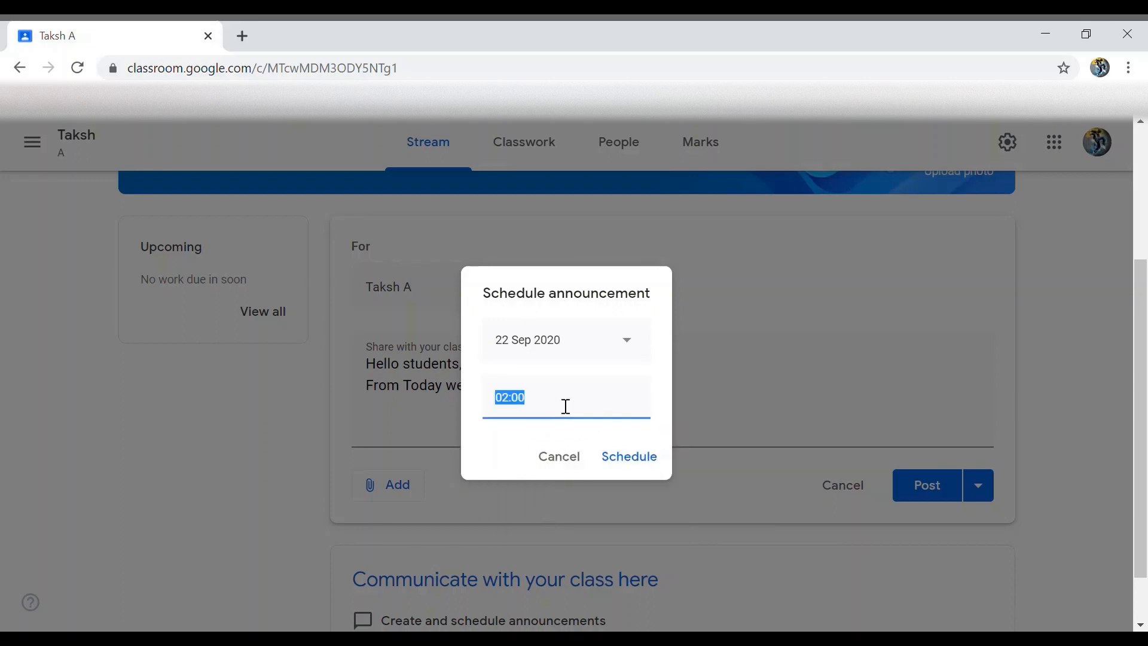
type("18:00")
left_click(573, 462)
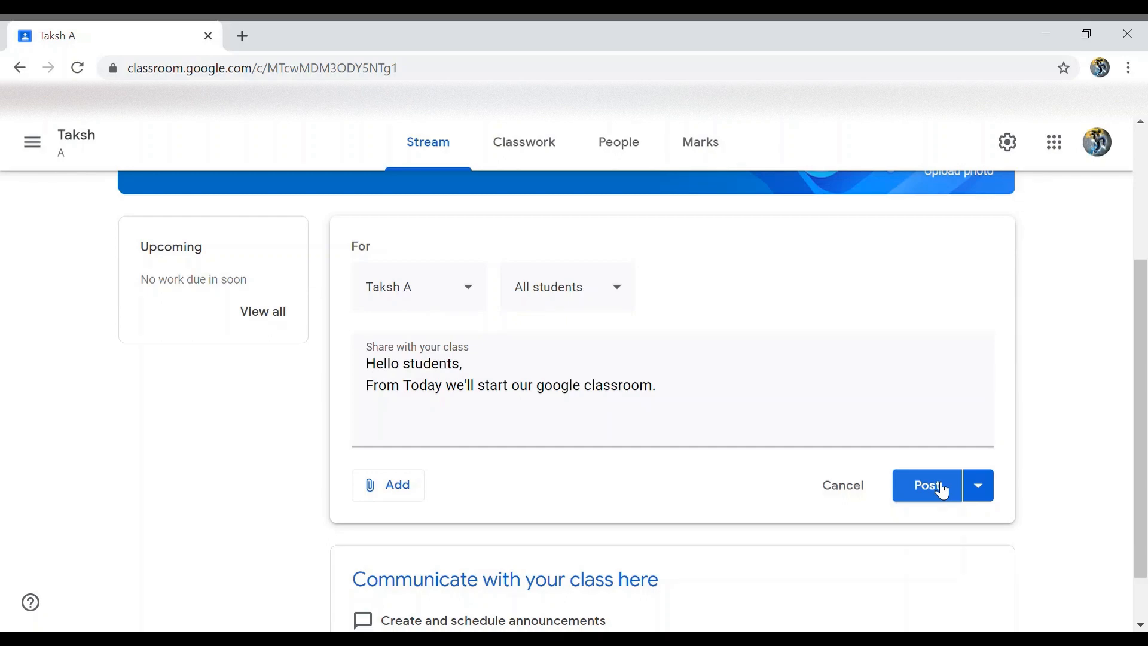
Check the available attachment sources and post the announcement to all students without an attachment.
left_click(389, 501)
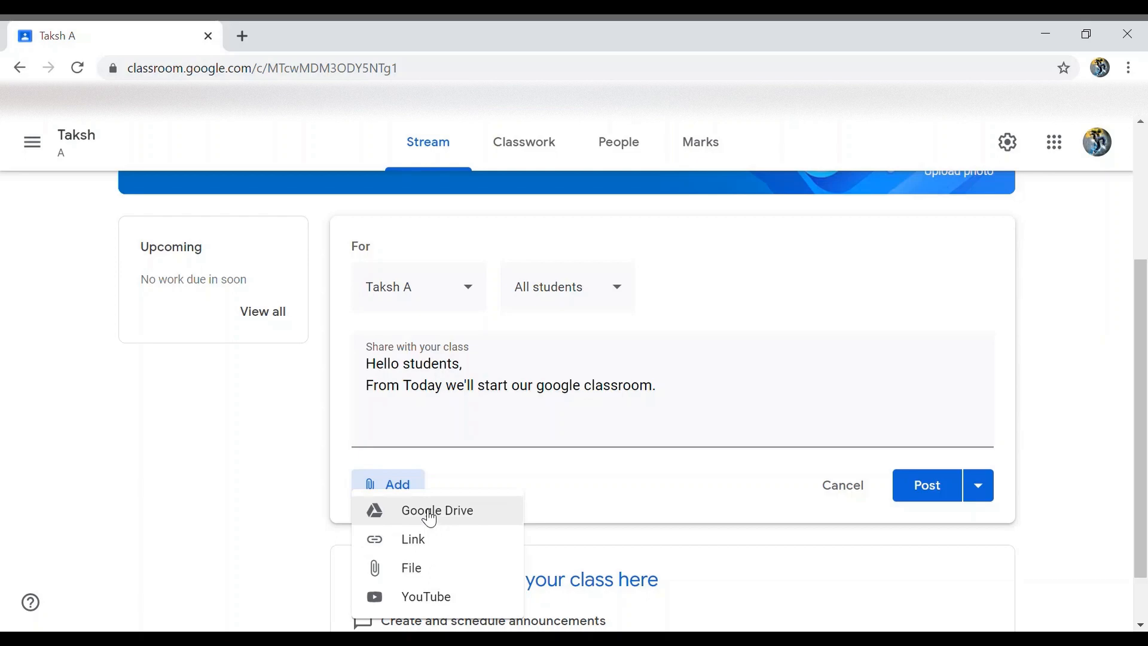
left_click(448, 442)
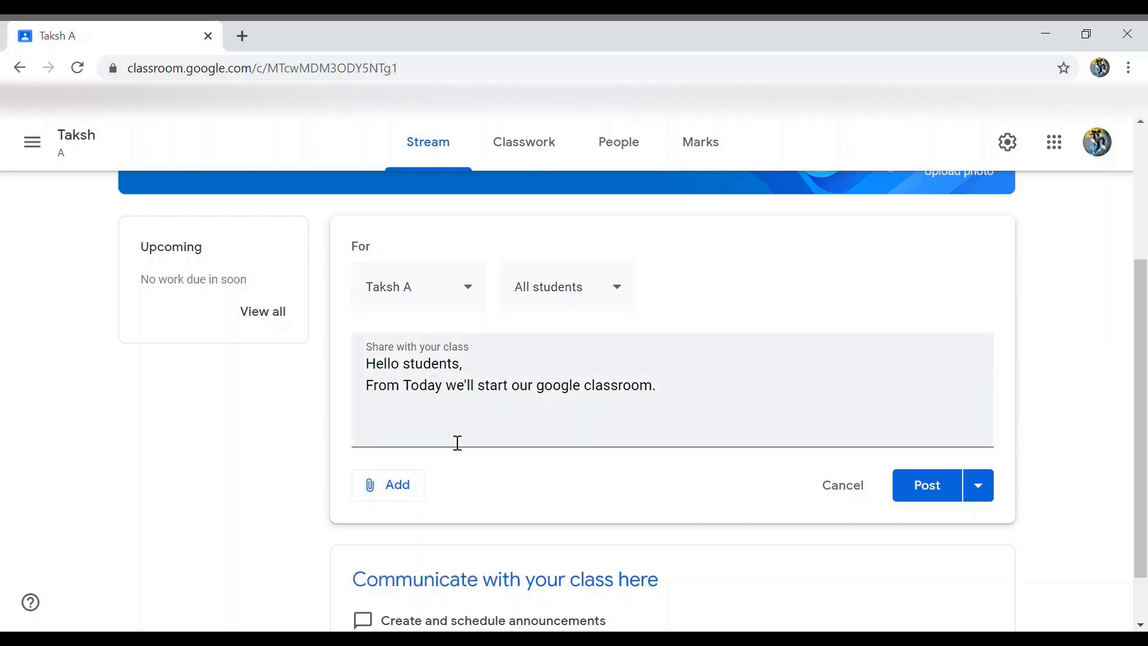
left_click(924, 494)
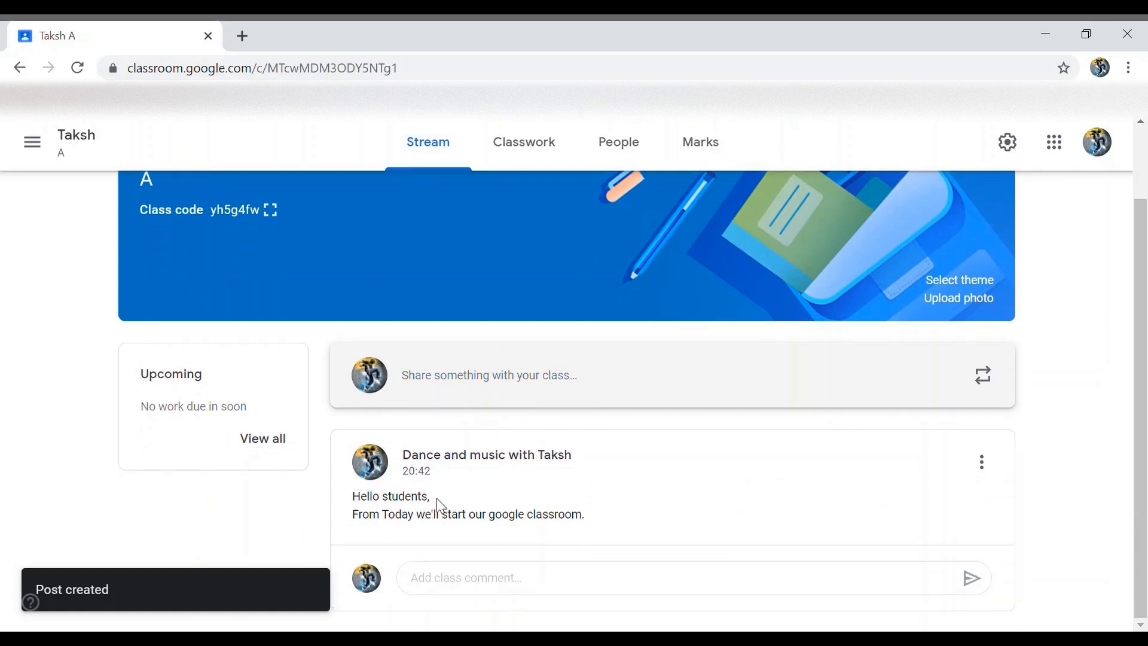
left_click_drag(362, 497, 596, 522)
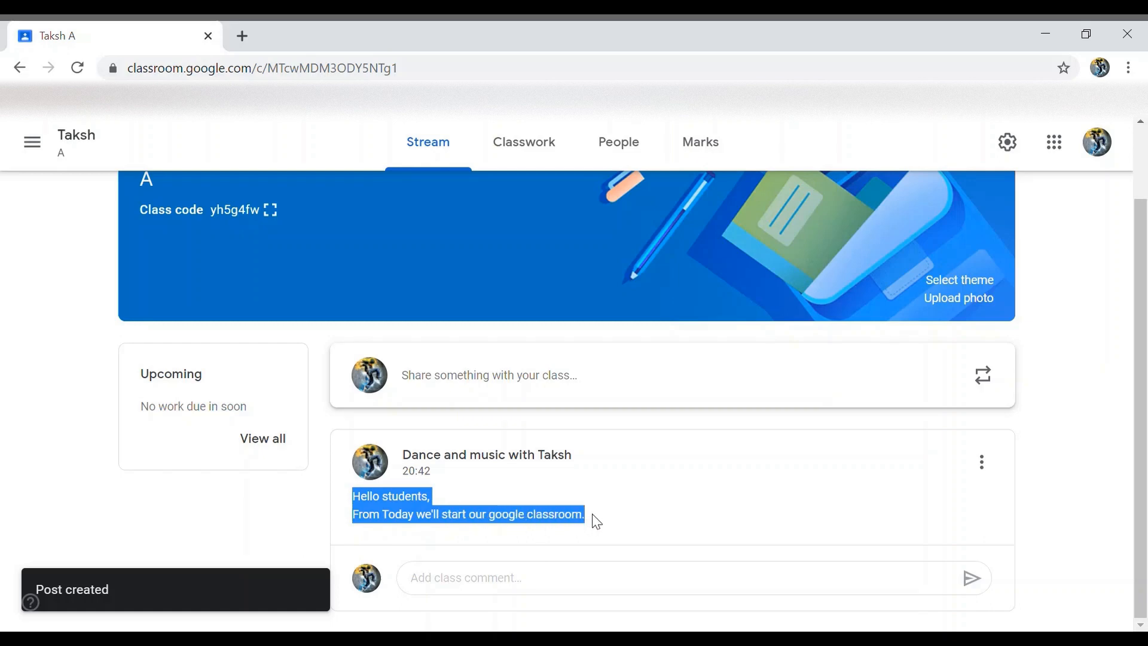
left_click(595, 521)
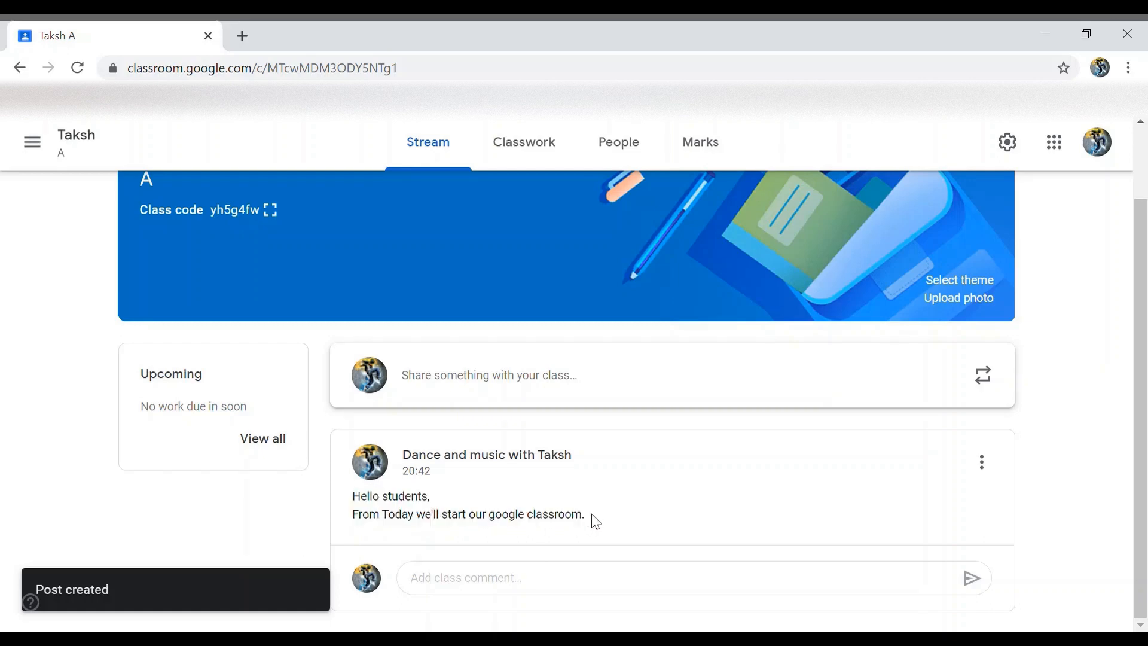
Create a new assignment in the class's classwork and title it "Example".
scroll(594, 520, "up", 2)
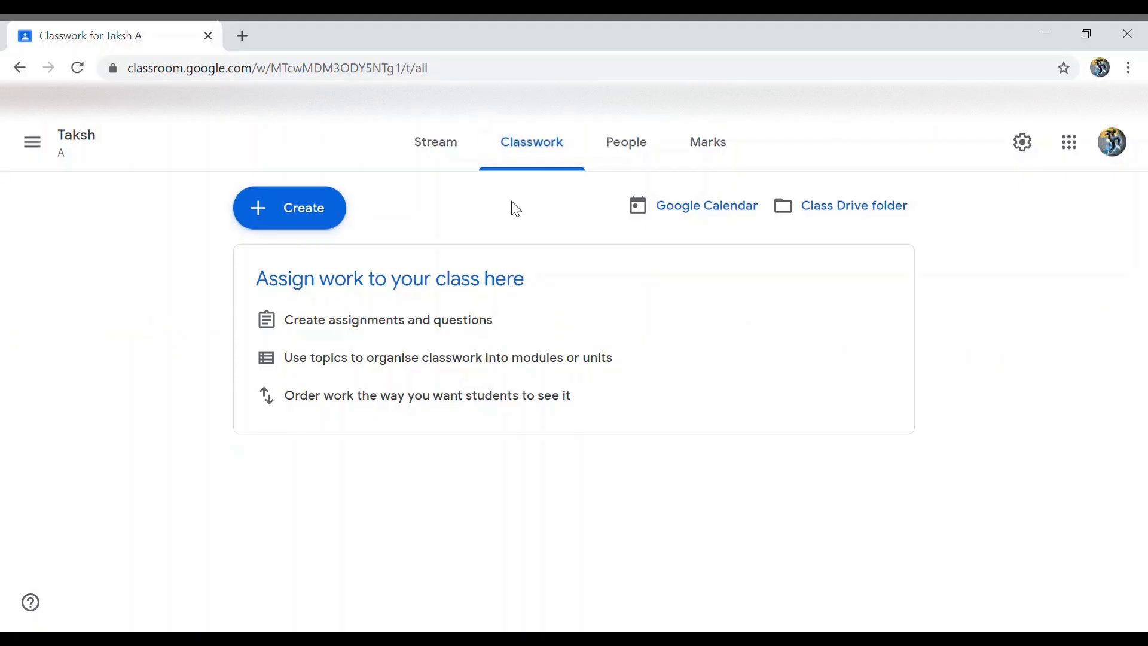
left_click(315, 224)
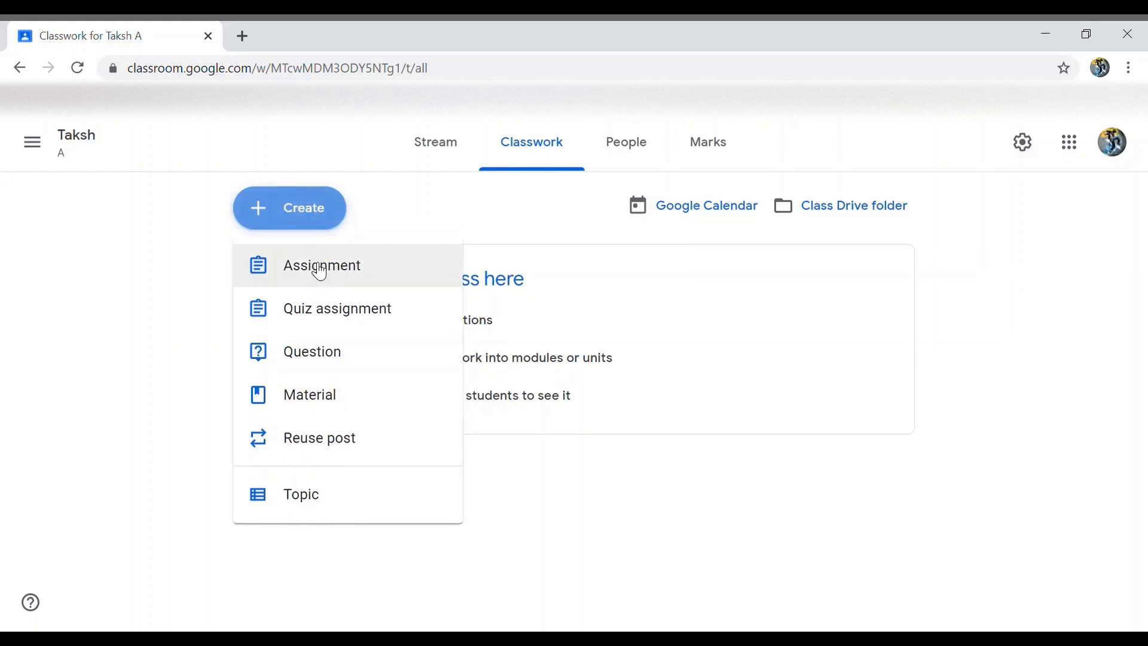
left_click(320, 272)
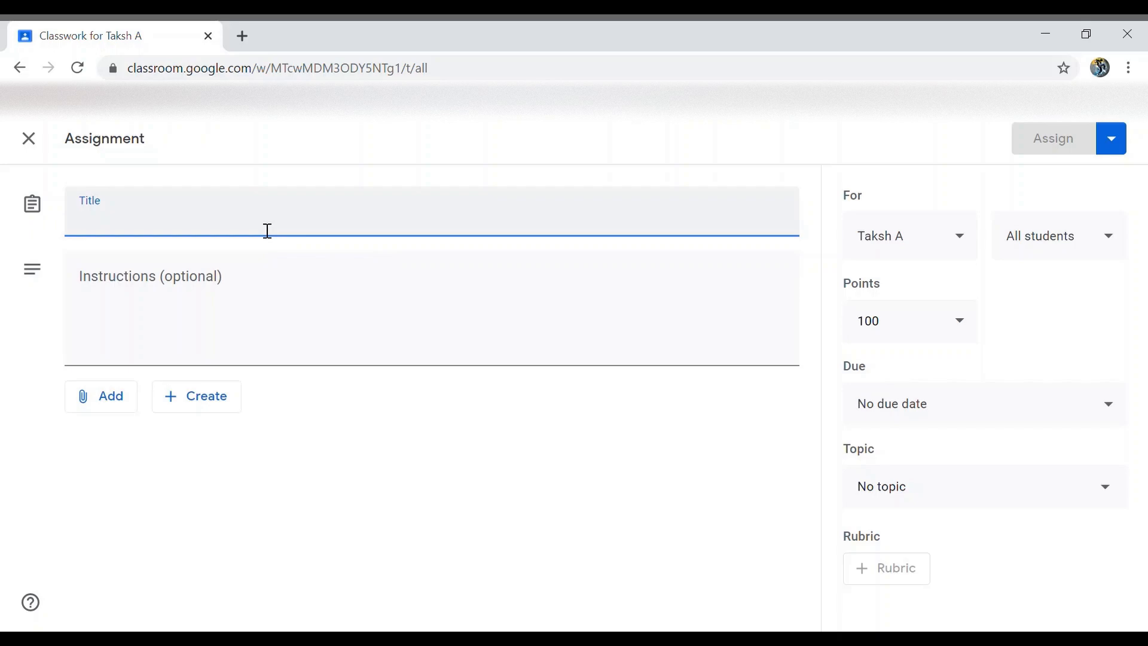
type("Example")
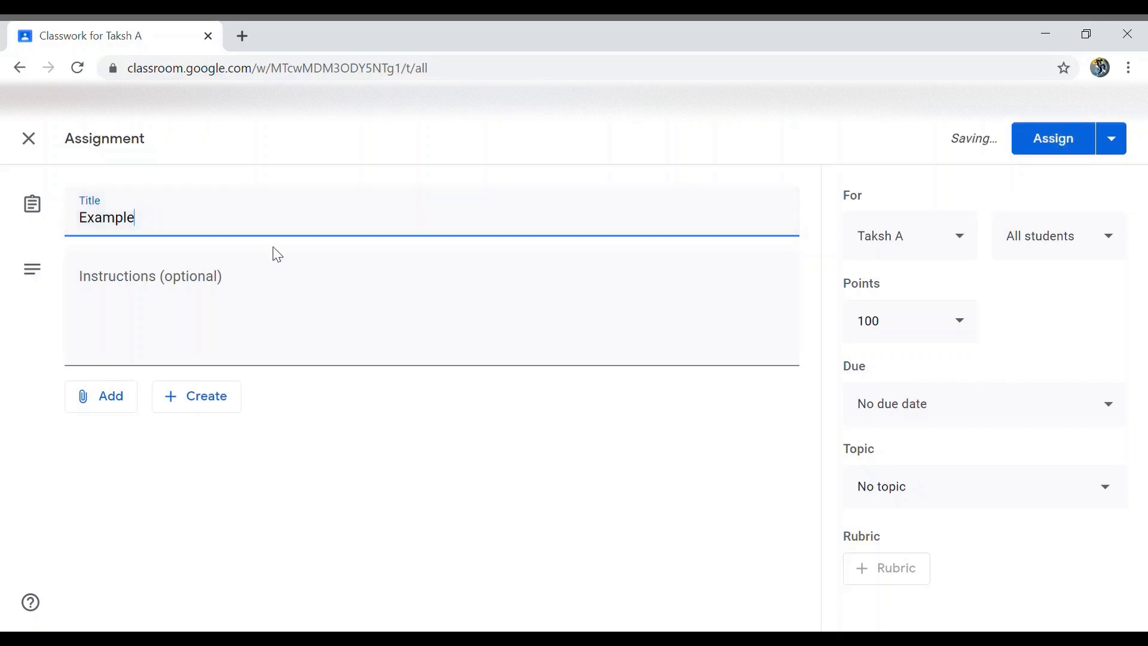
Enter "Please note down the attachment in your notebook." as the assignment's instructions.
left_click(275, 275)
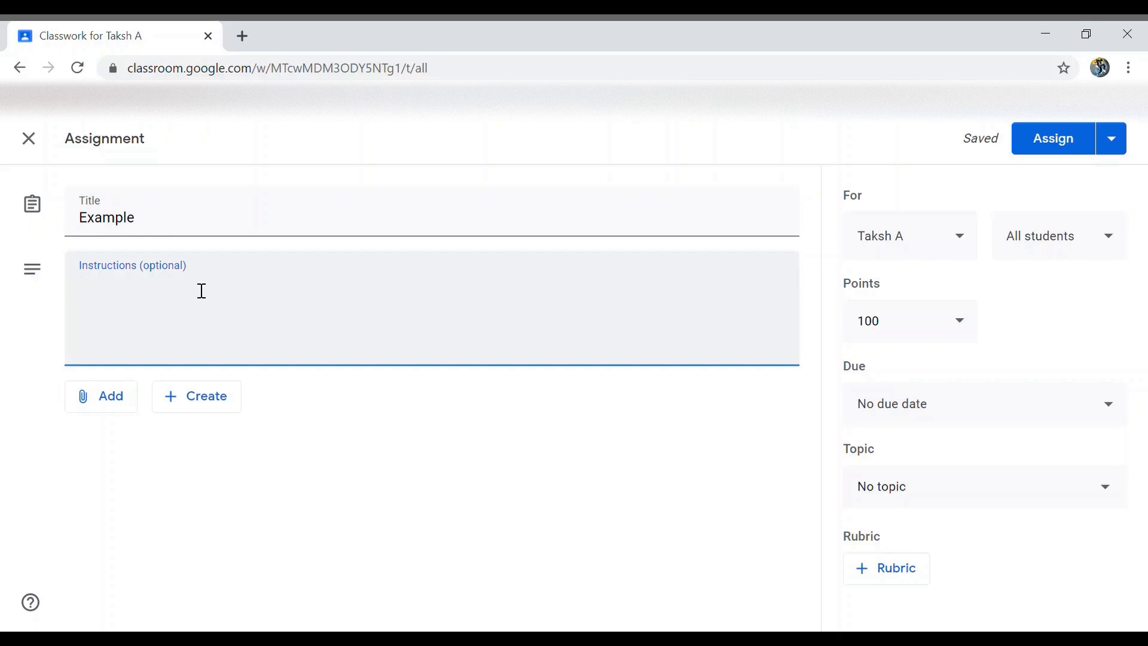
type("Please note down the ")
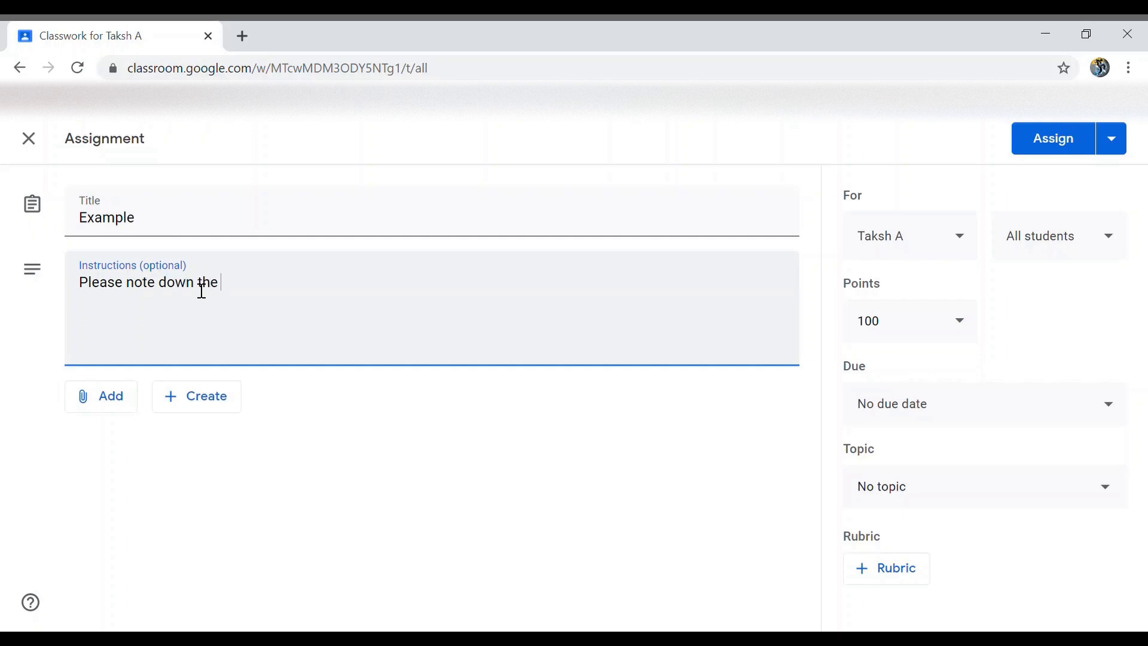
type("attachment in your noteboo")
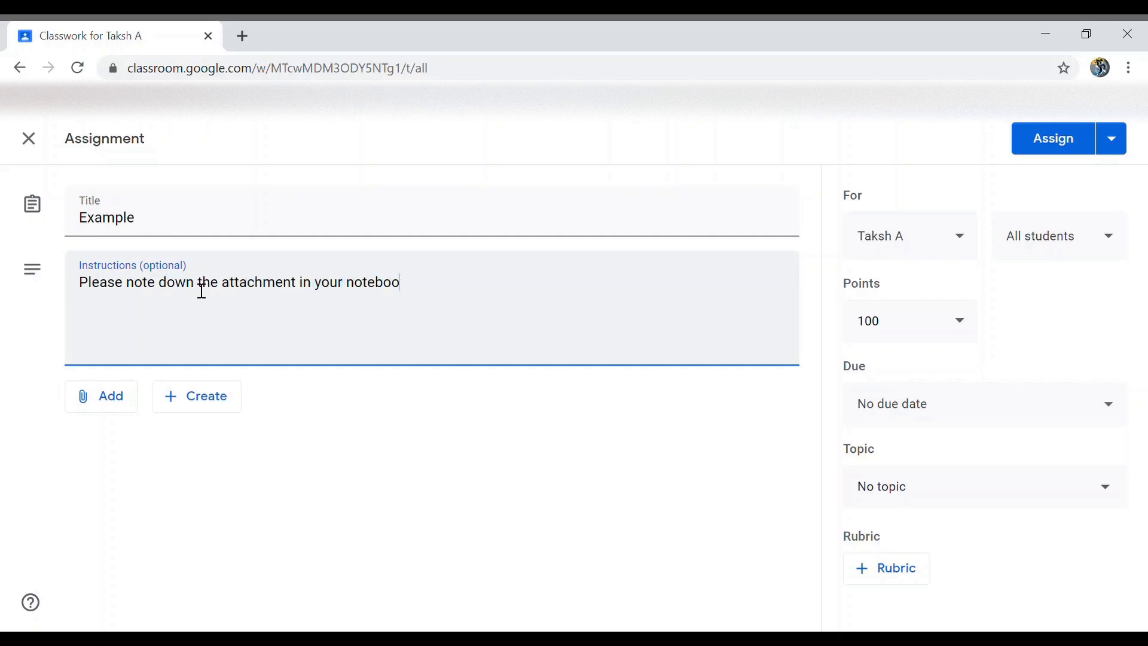
type("k.")
Select the Blank Quiz form from the recent Google Drive files as the assignment's attachment.
left_click(121, 413)
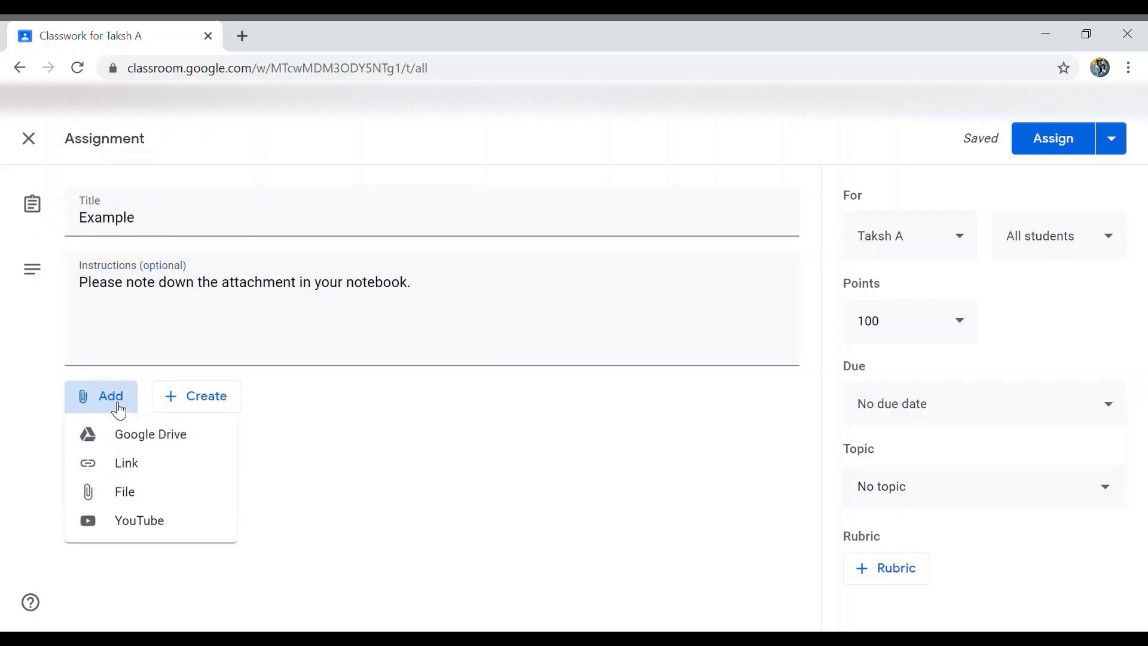
left_click(123, 442)
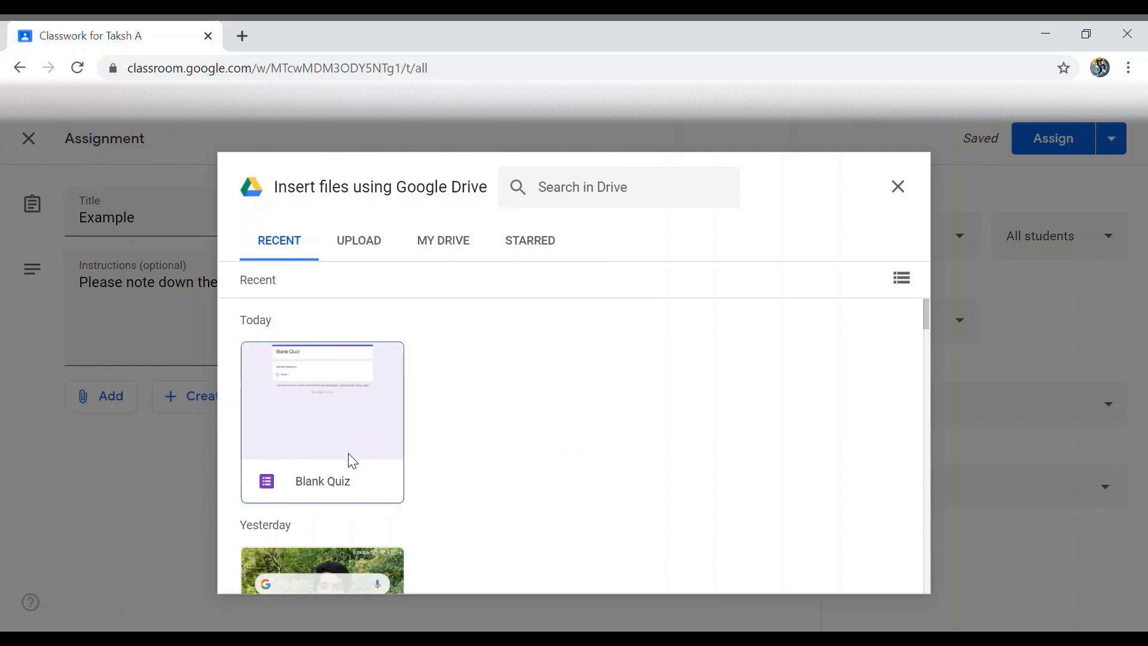
left_click(352, 461)
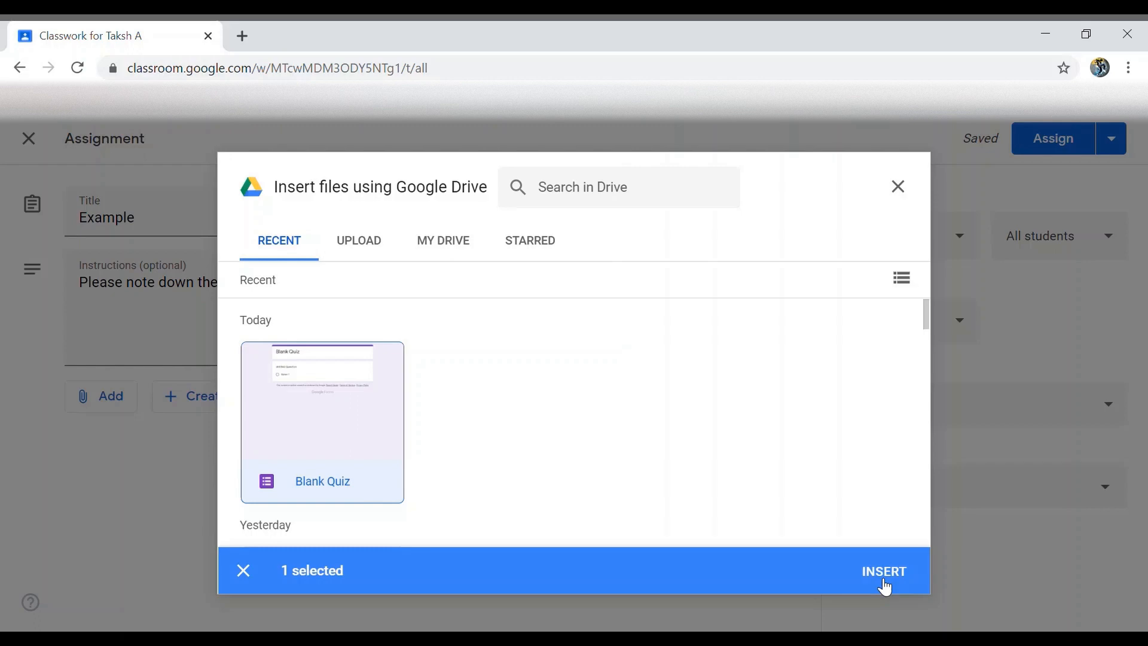
scroll(711, 421, "down", 3)
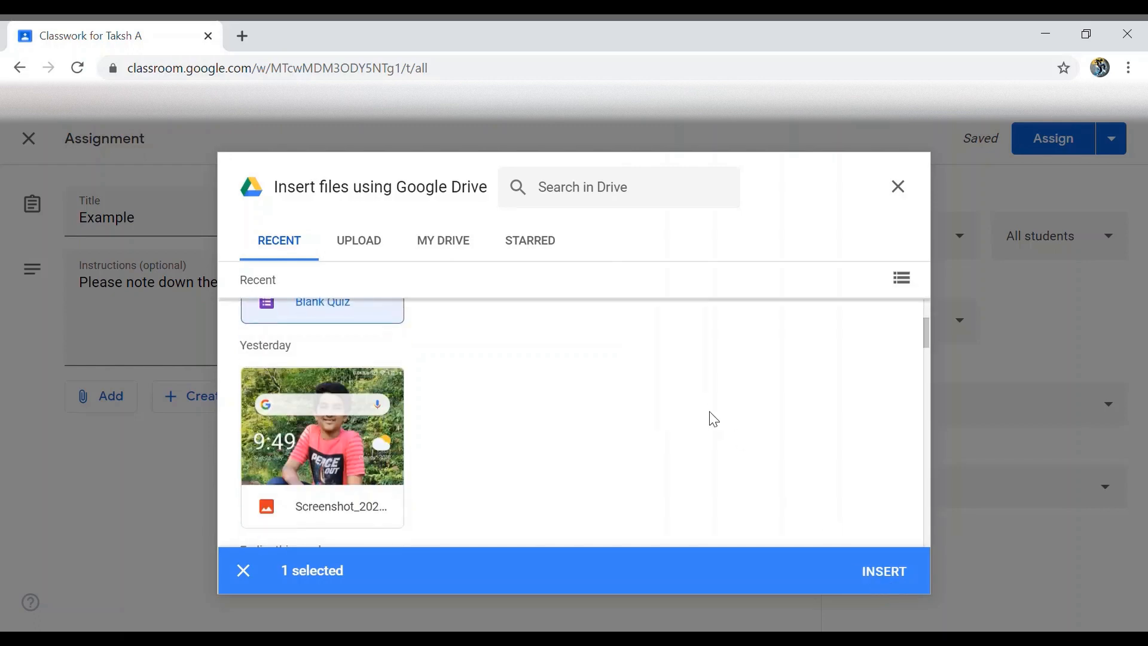
left_click(294, 421)
scroll(293, 423, "up", 2)
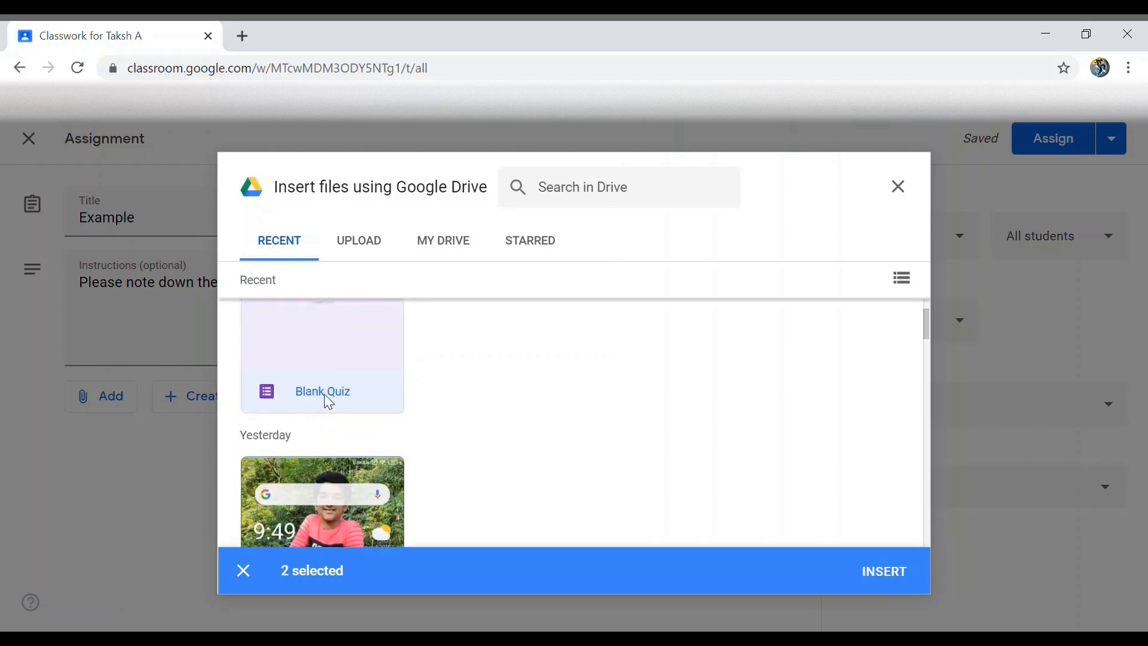
scroll(326, 428, "down", 6)
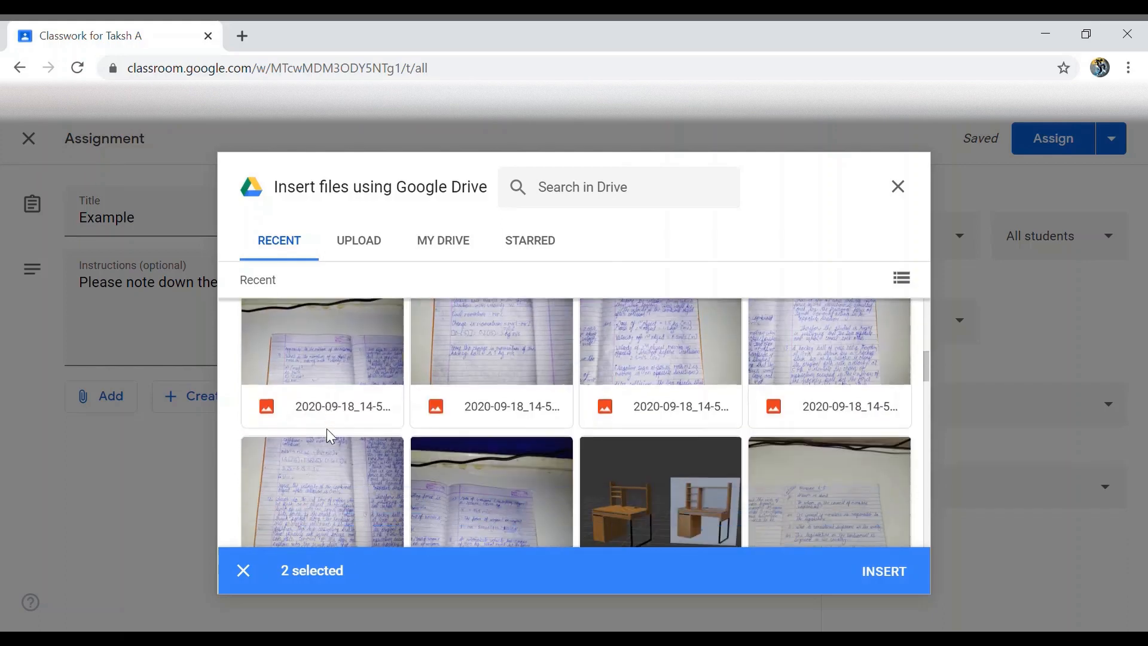
scroll(326, 429, "up", 6)
scroll(330, 437, "up", 1)
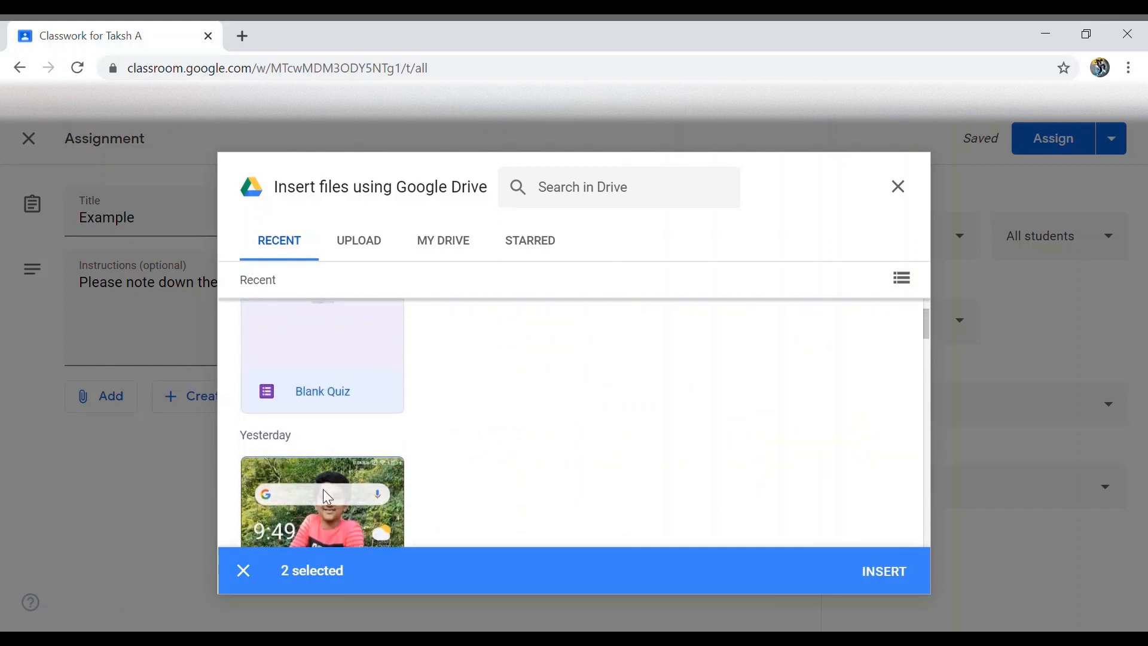
left_click(322, 489)
scroll(358, 489, "up", 2)
Insert only the Blank Quiz form from Google Drive into the assignment.
left_click(324, 406)
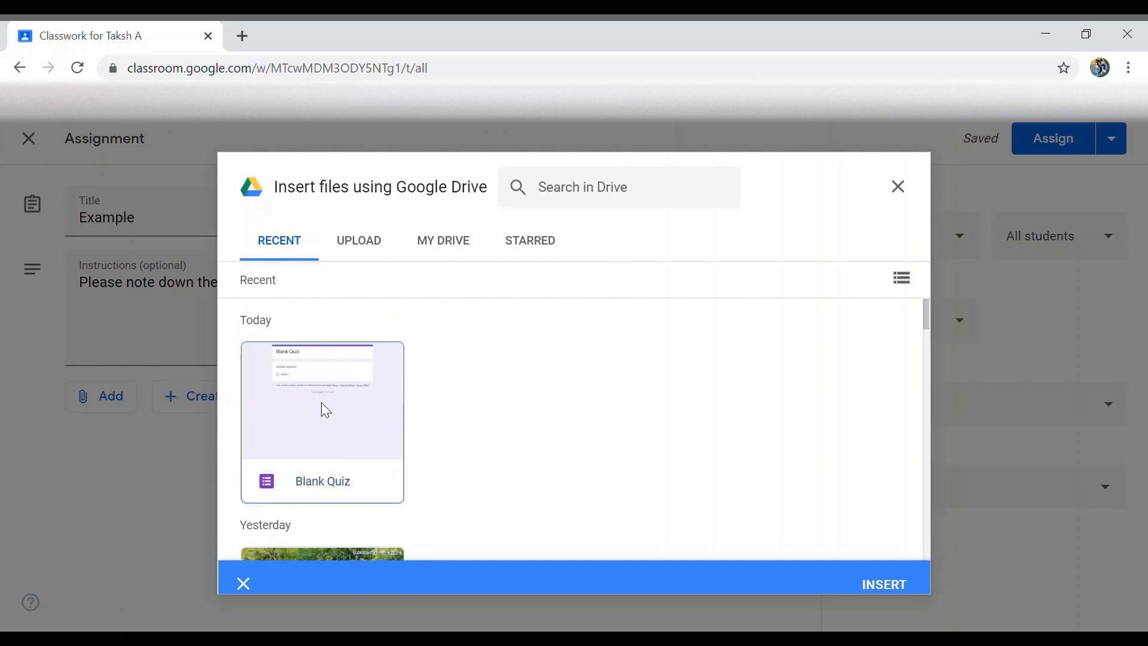
left_click(325, 410)
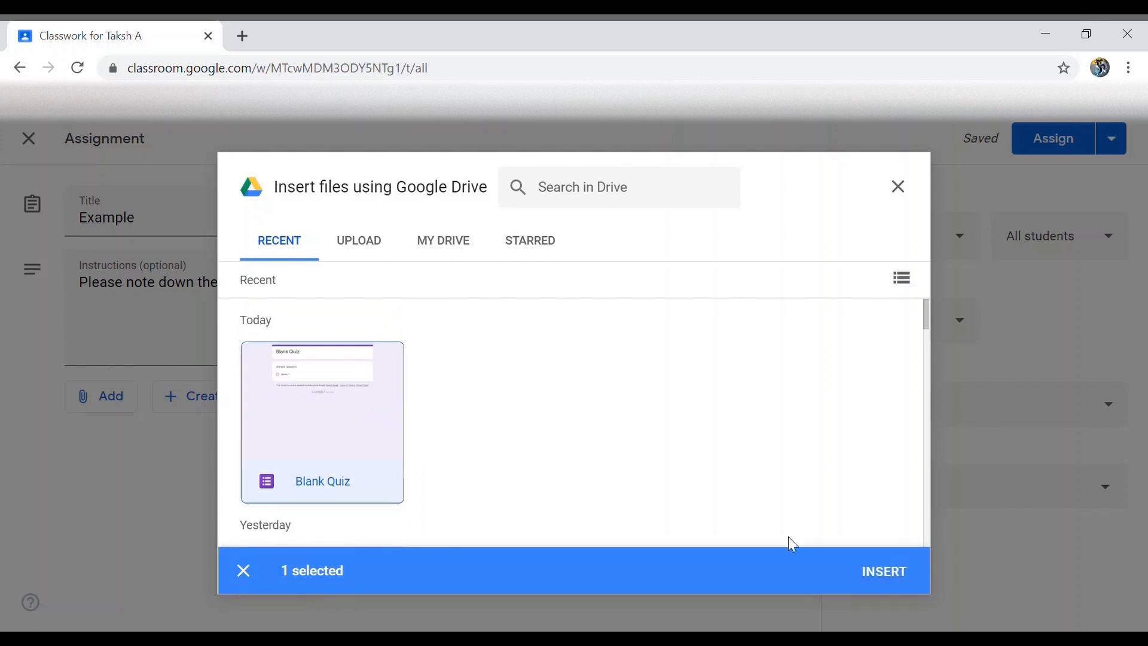
left_click(887, 575)
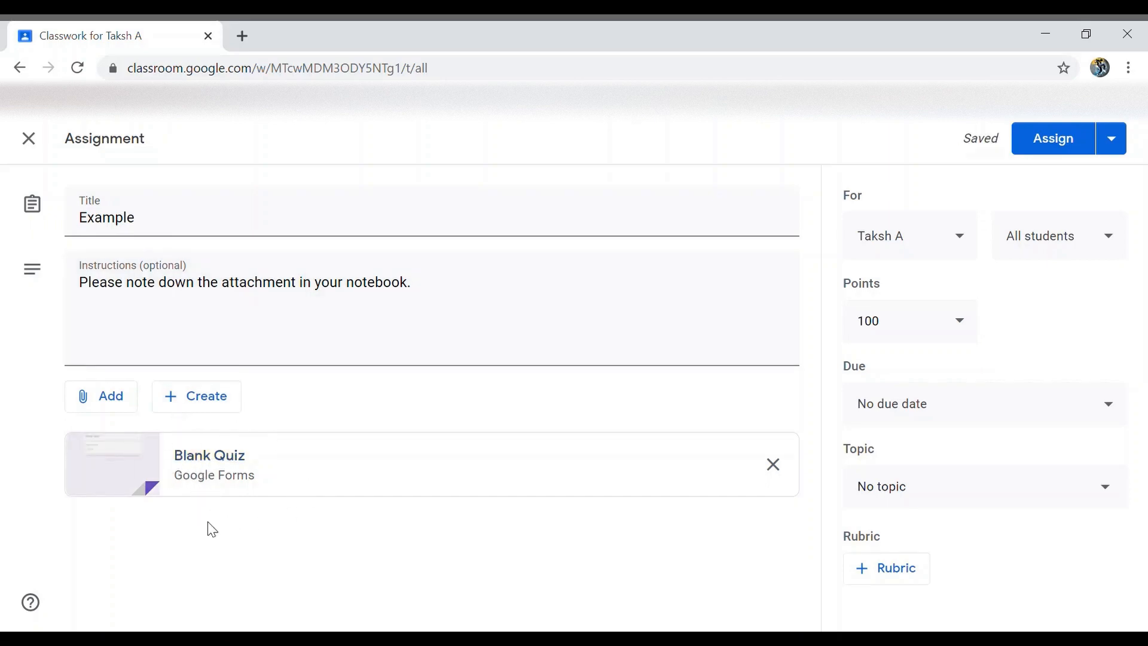
Check which classes and students the assignment can be given to.
left_click(959, 250)
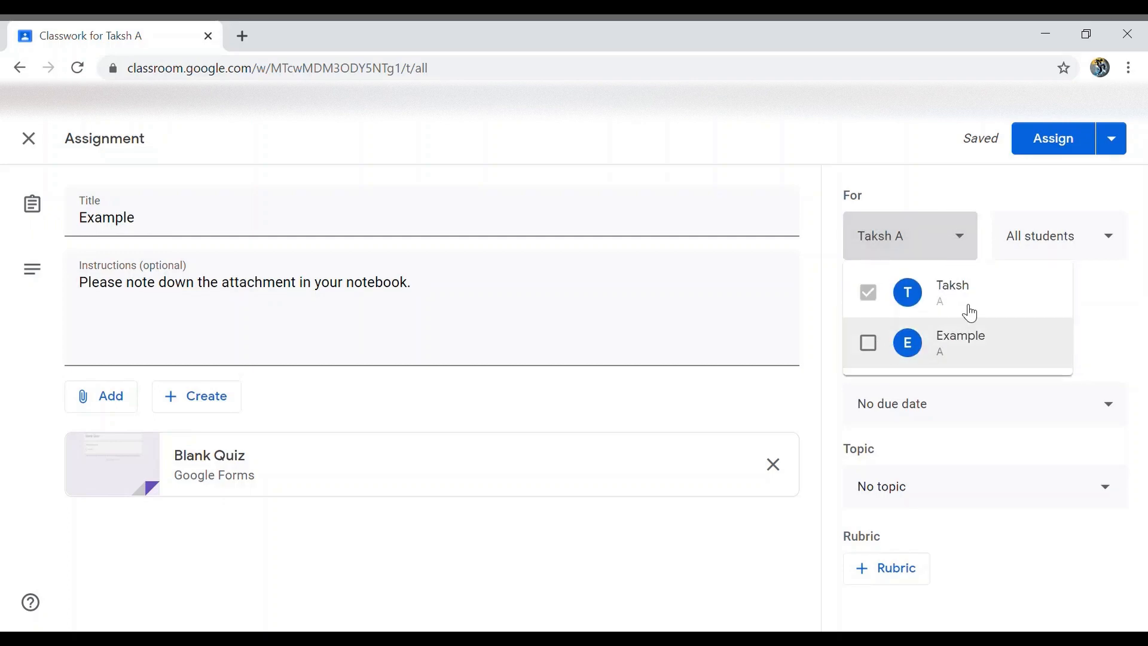
left_click(1113, 239)
left_click(1113, 240)
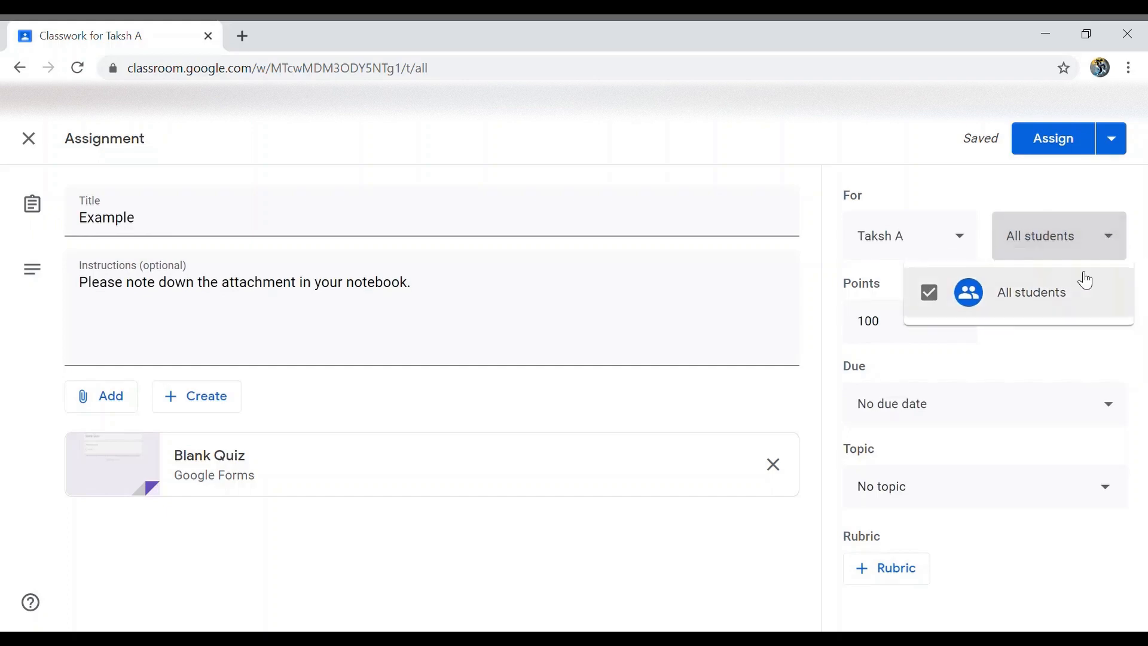
left_click(1084, 356)
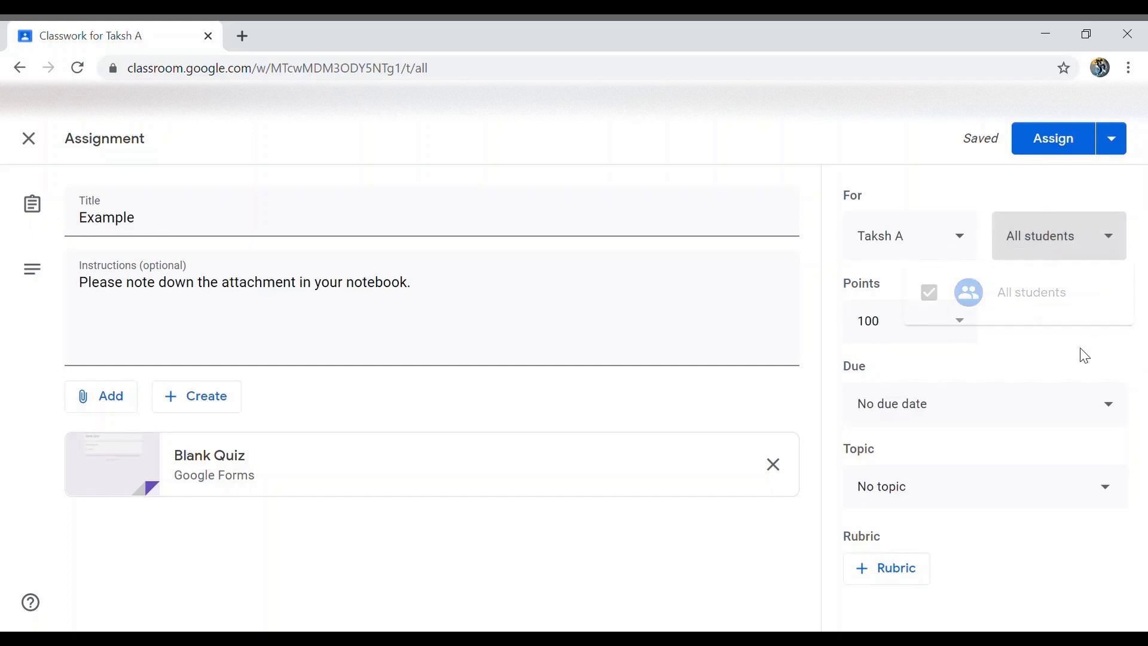
Set the assignment's points to Unmarked.
left_click(918, 329)
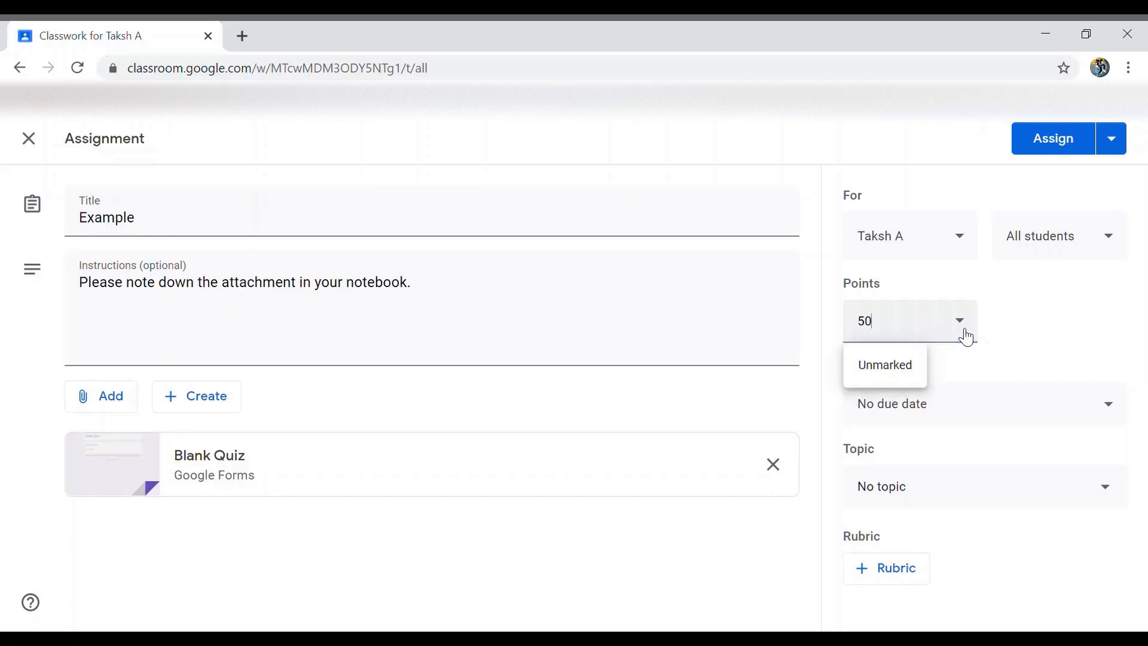
left_click(885, 372)
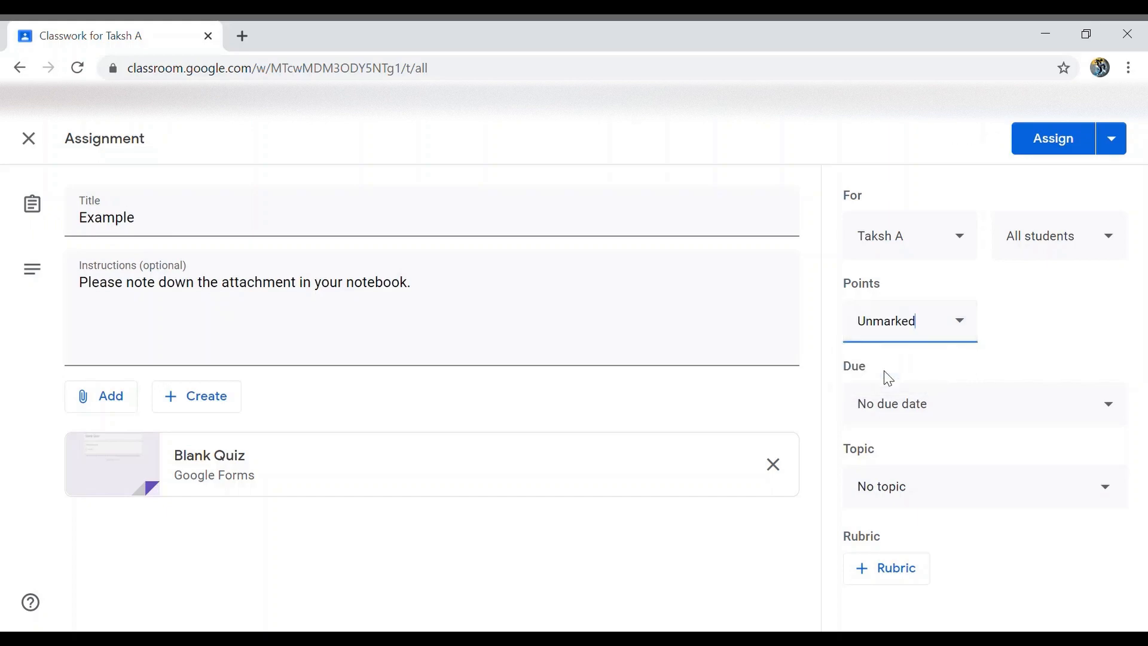
left_click_drag(929, 335, 855, 327)
left_click(1049, 310)
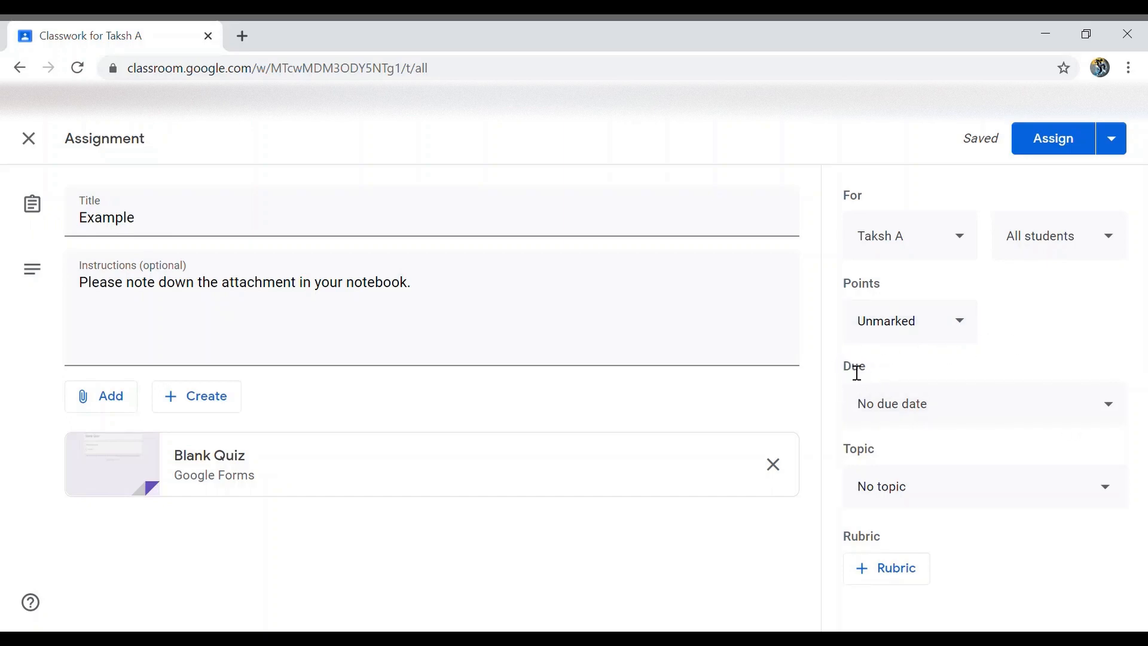
Set the assignment's due date to 22 Sep 2020 with a due time of 10:00.
left_click(1078, 411)
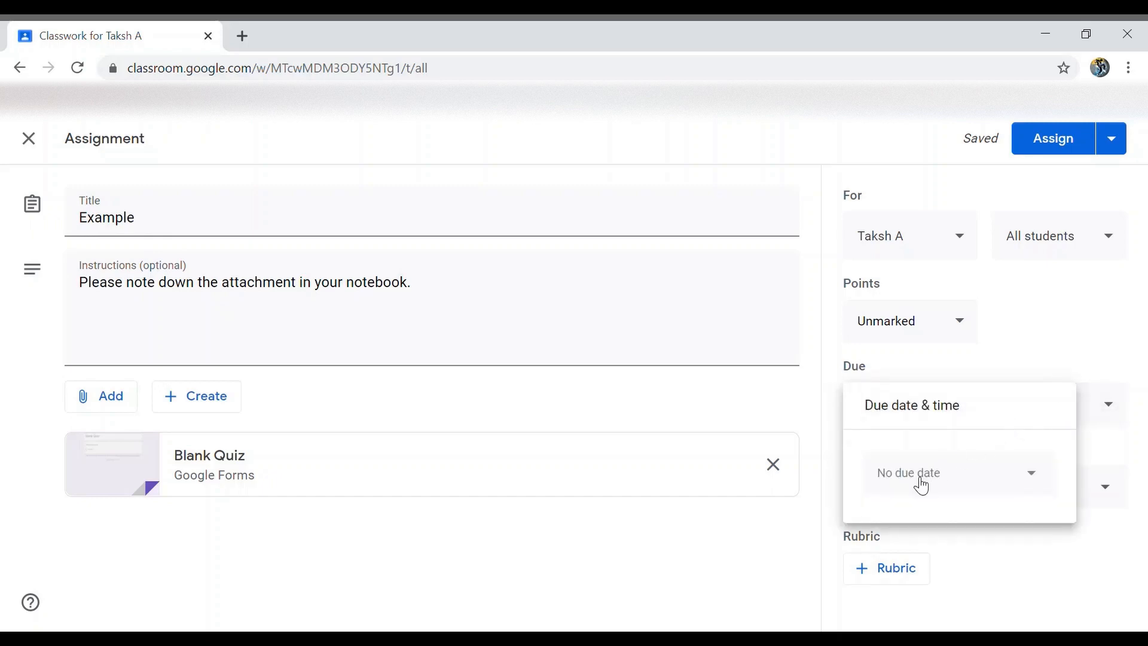
left_click(1018, 326)
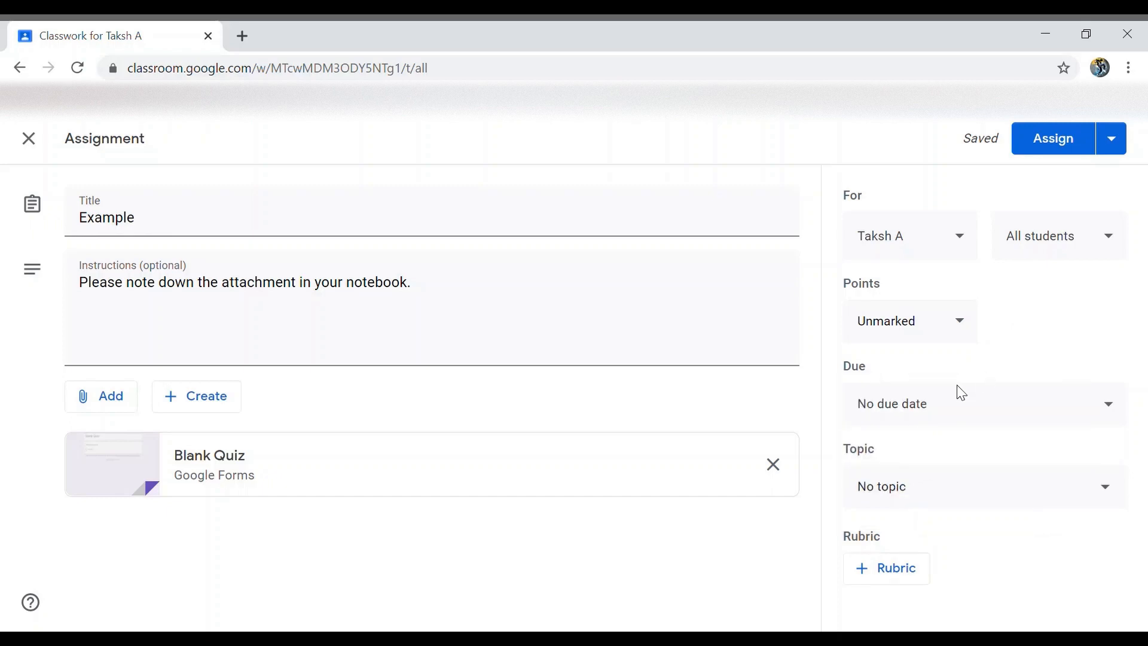
left_click(907, 412)
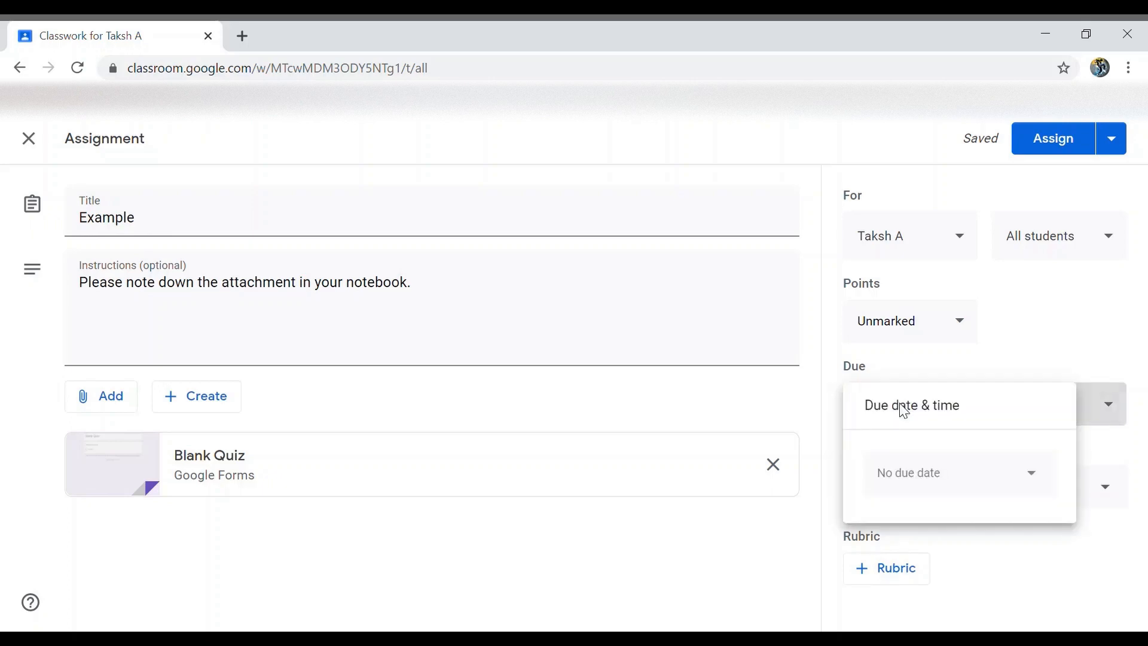
left_click(953, 478)
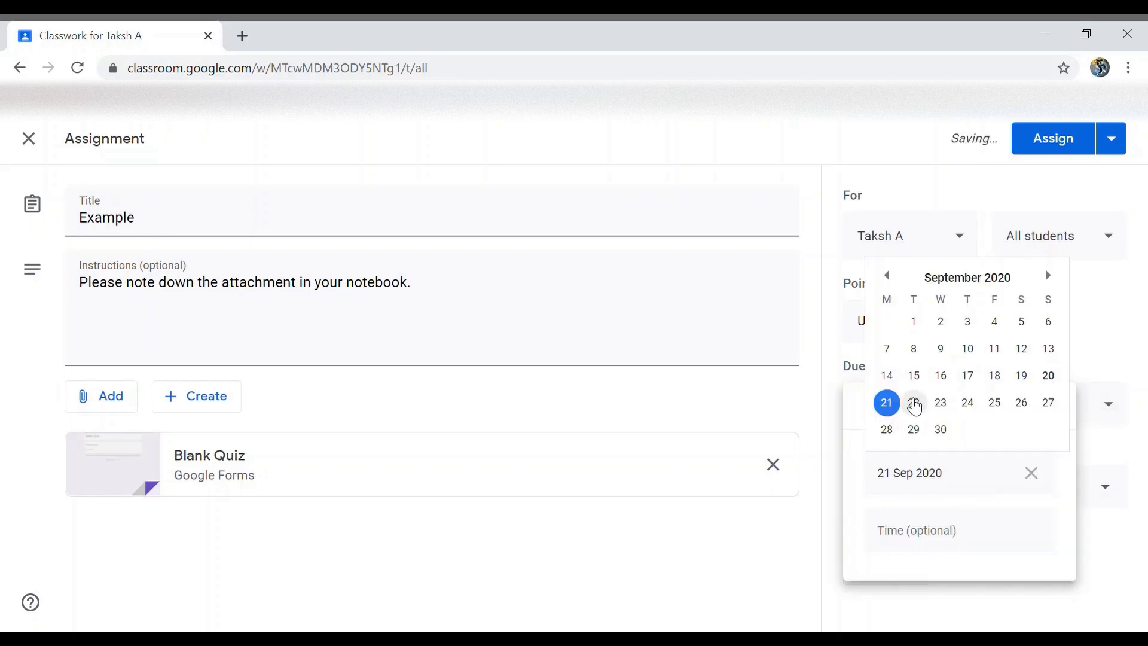
left_click(915, 403)
left_click(931, 530)
type("10")
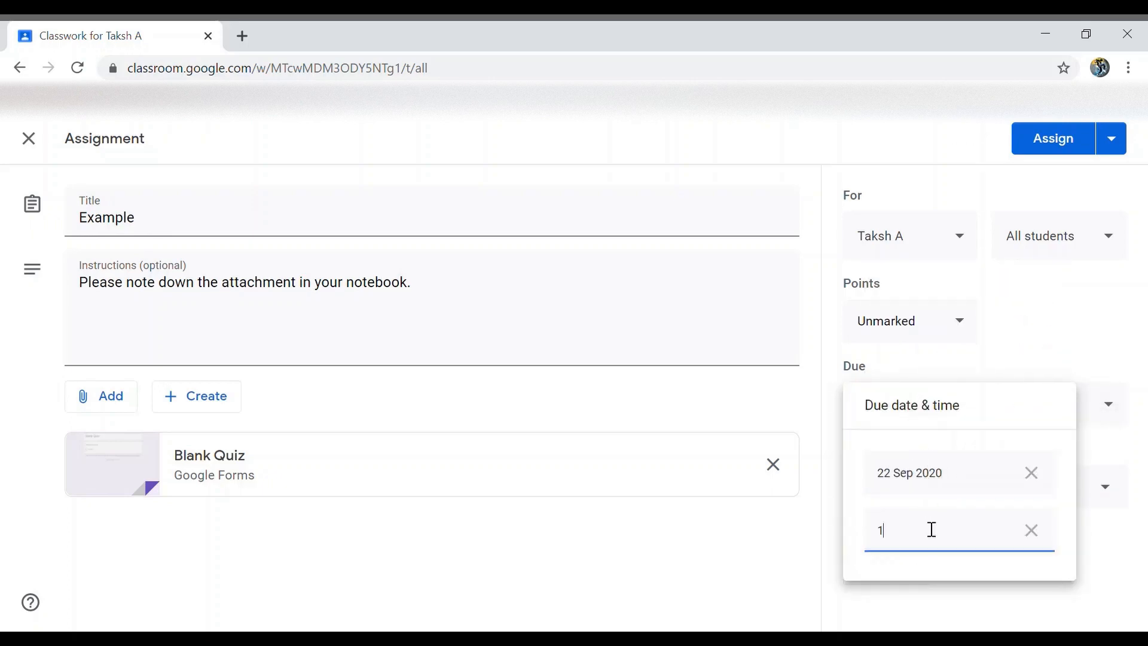
left_click(1121, 316)
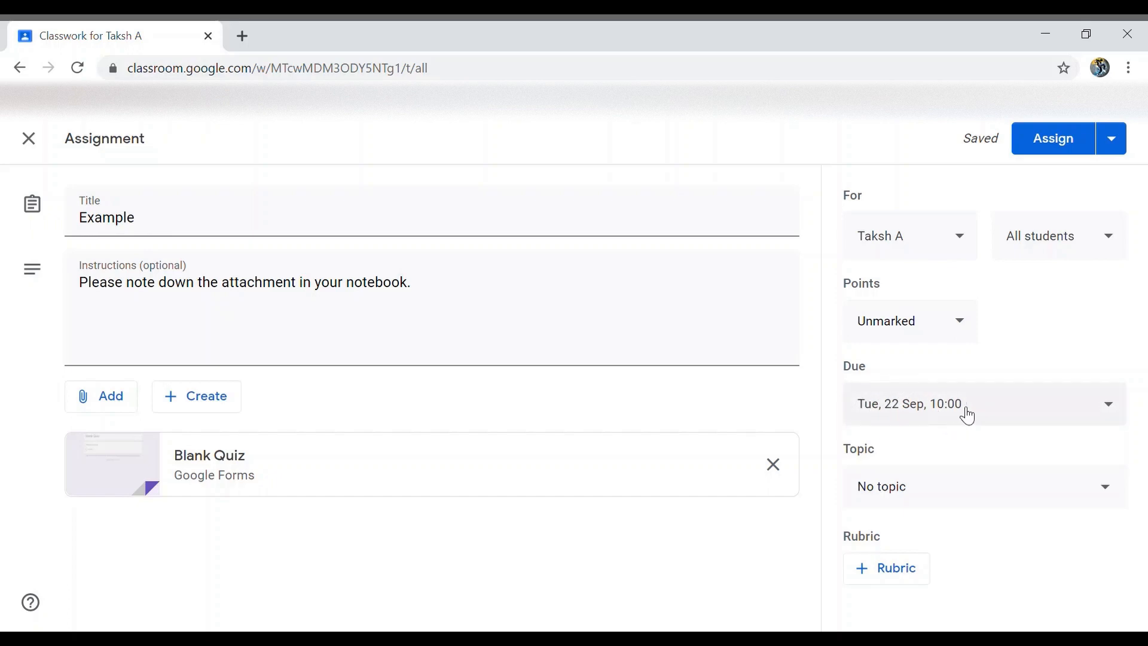
Review the assignment's topic, rubric and publishing options without changing any of them.
left_click(1103, 493)
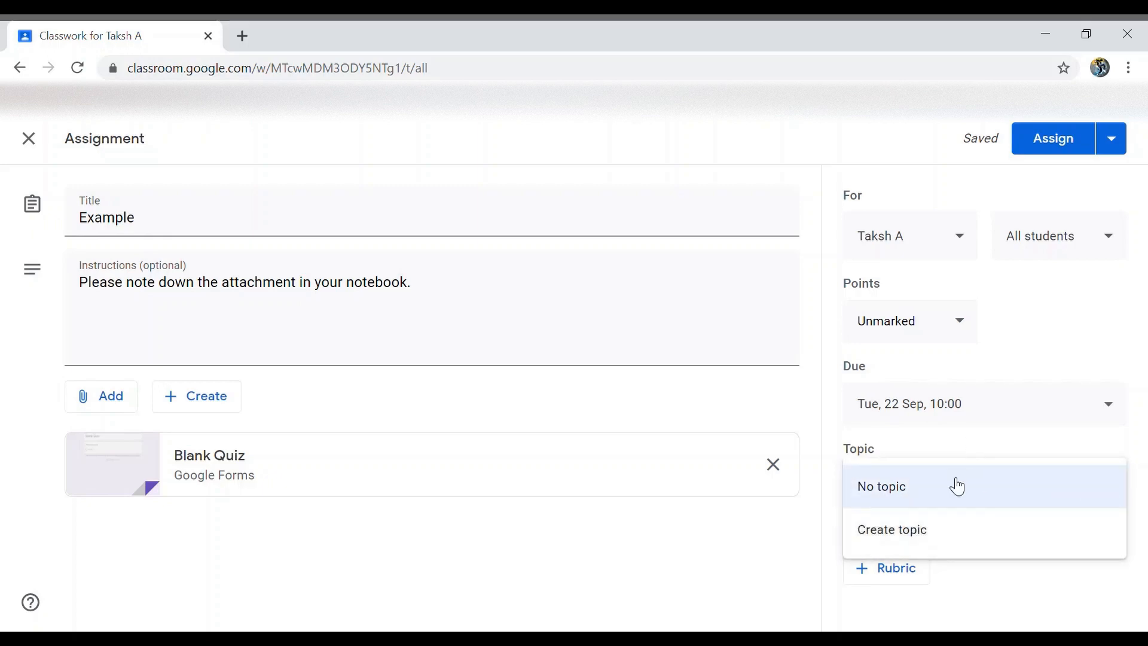
left_click(925, 501)
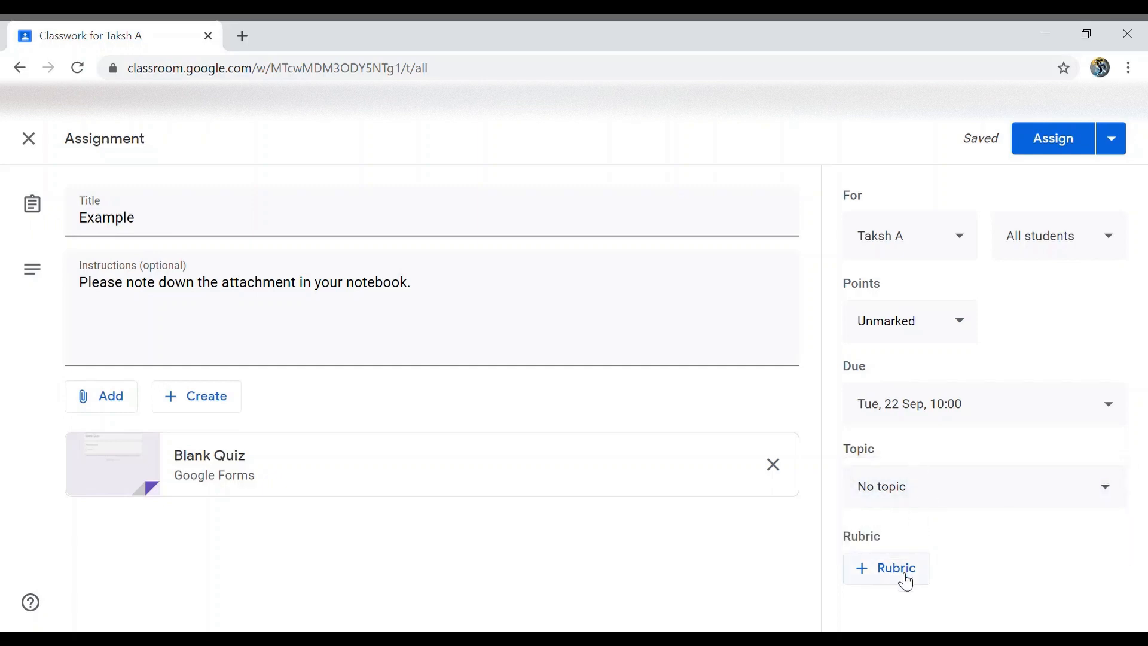
left_click(871, 579)
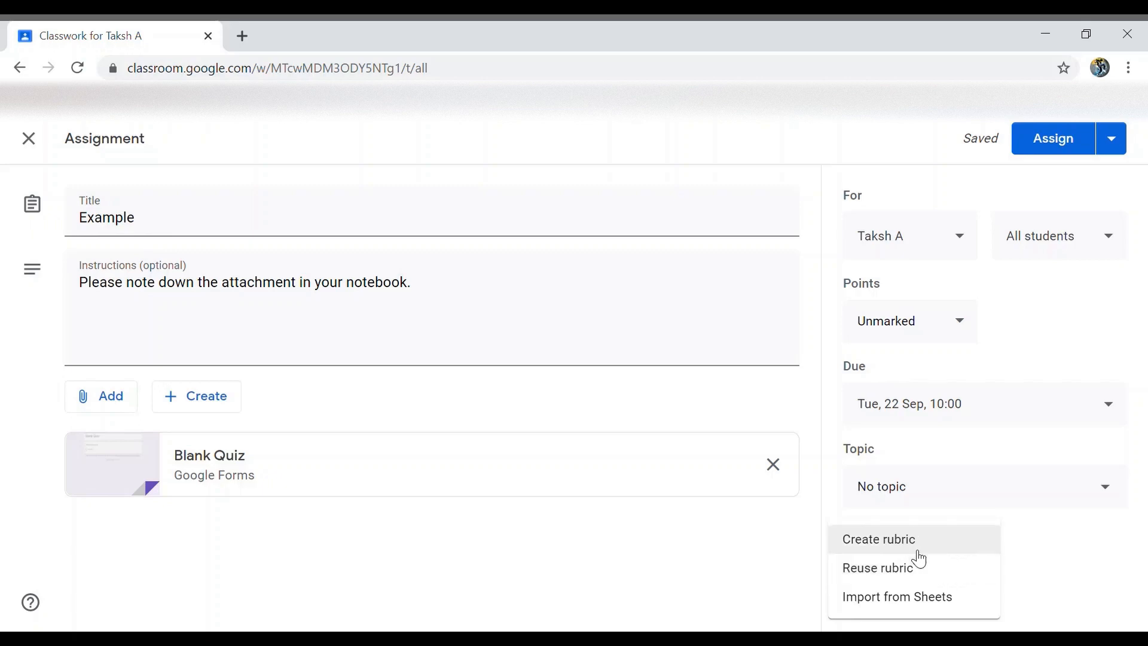
left_click(1048, 559)
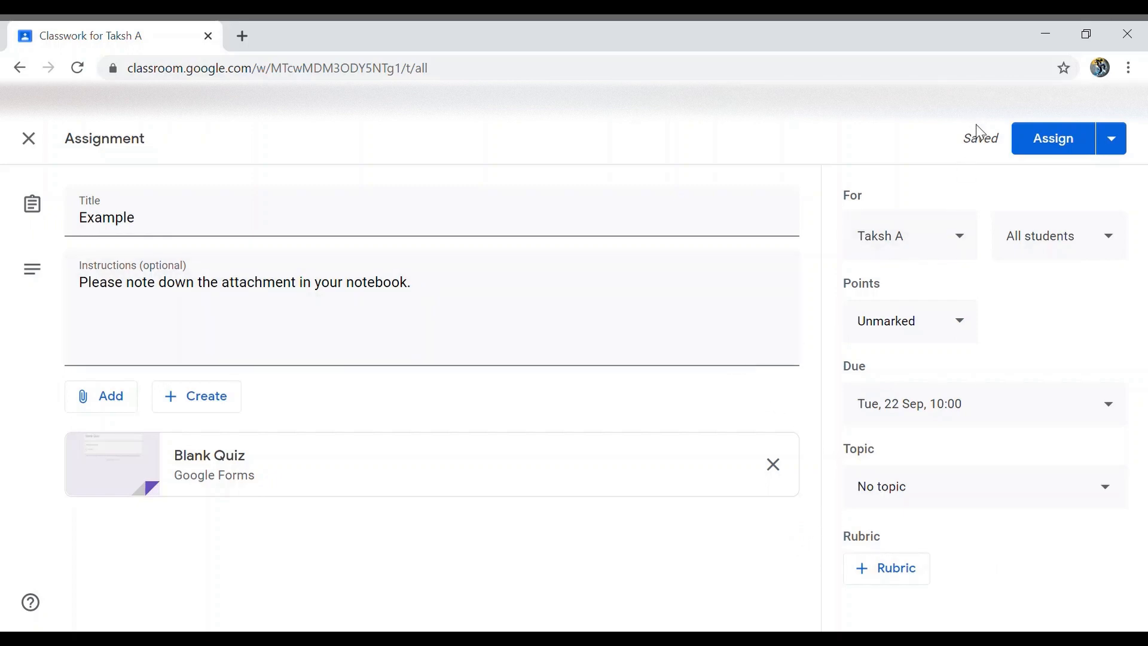
left_click(1112, 141)
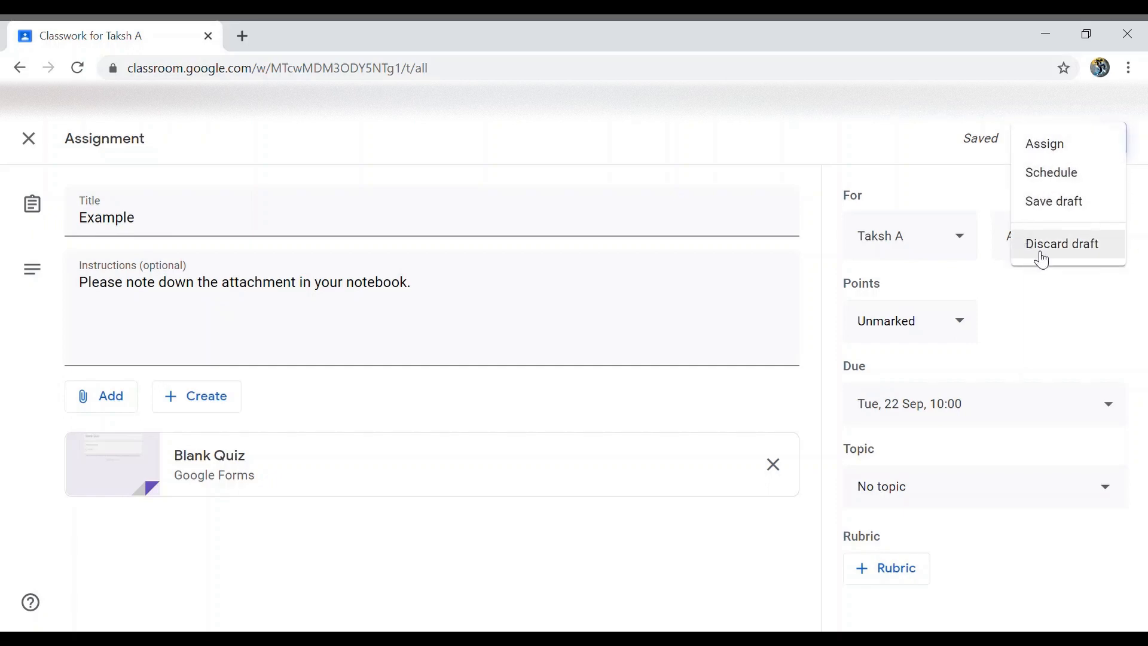
left_click(665, 534)
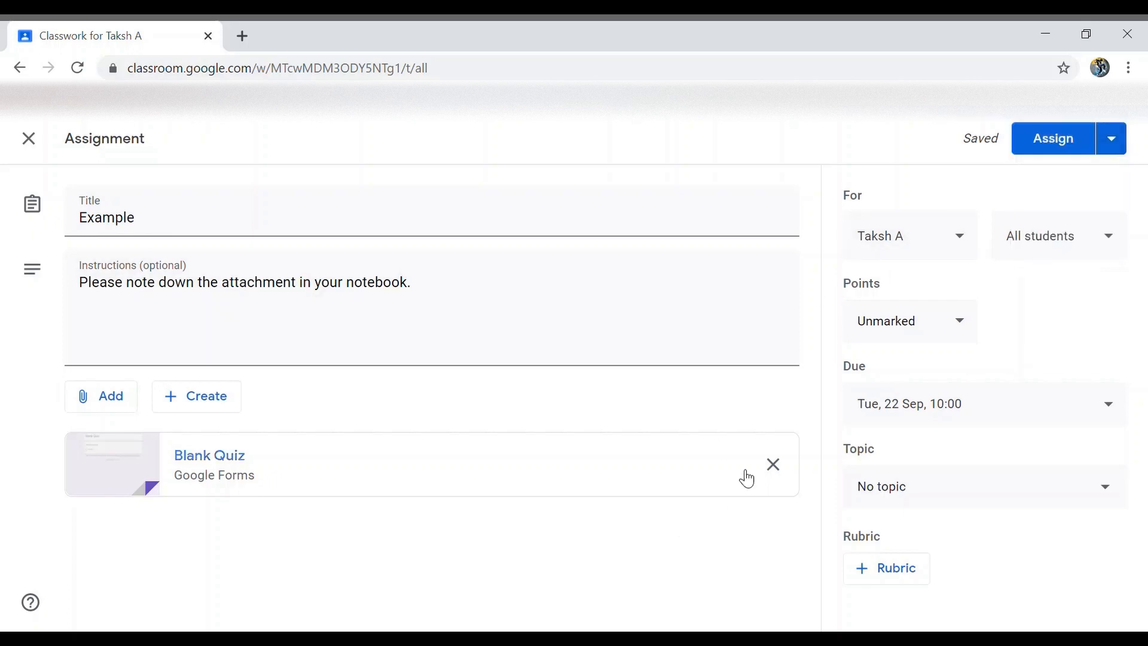
Create a new blank Google Docs document from within the assignment.
left_click(230, 412)
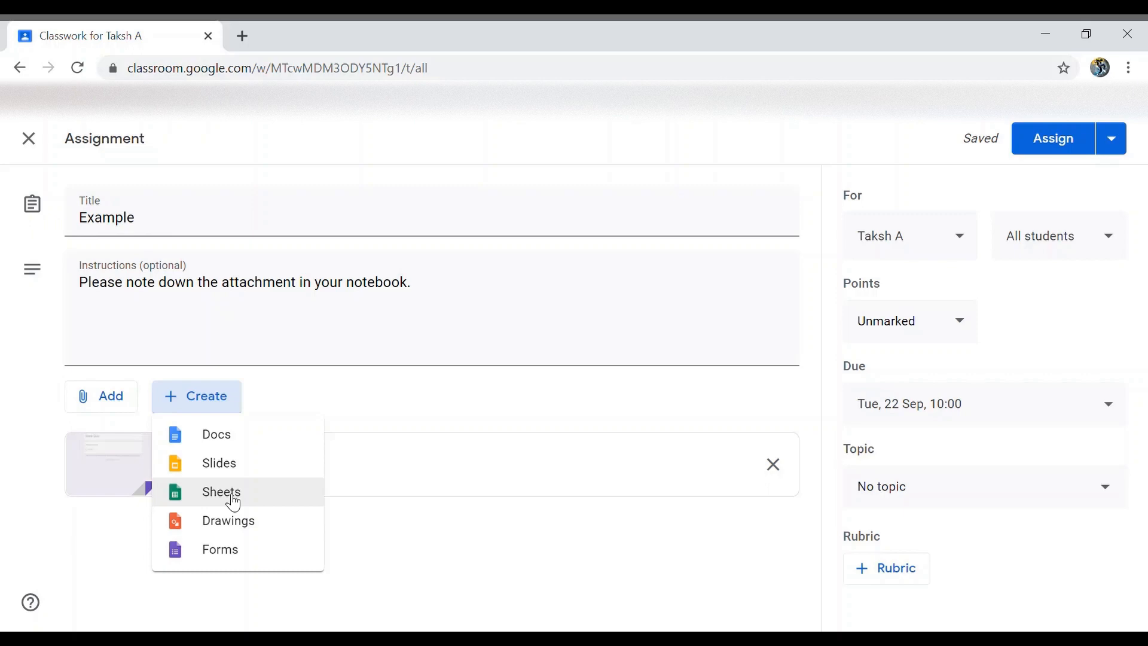
left_click(228, 435)
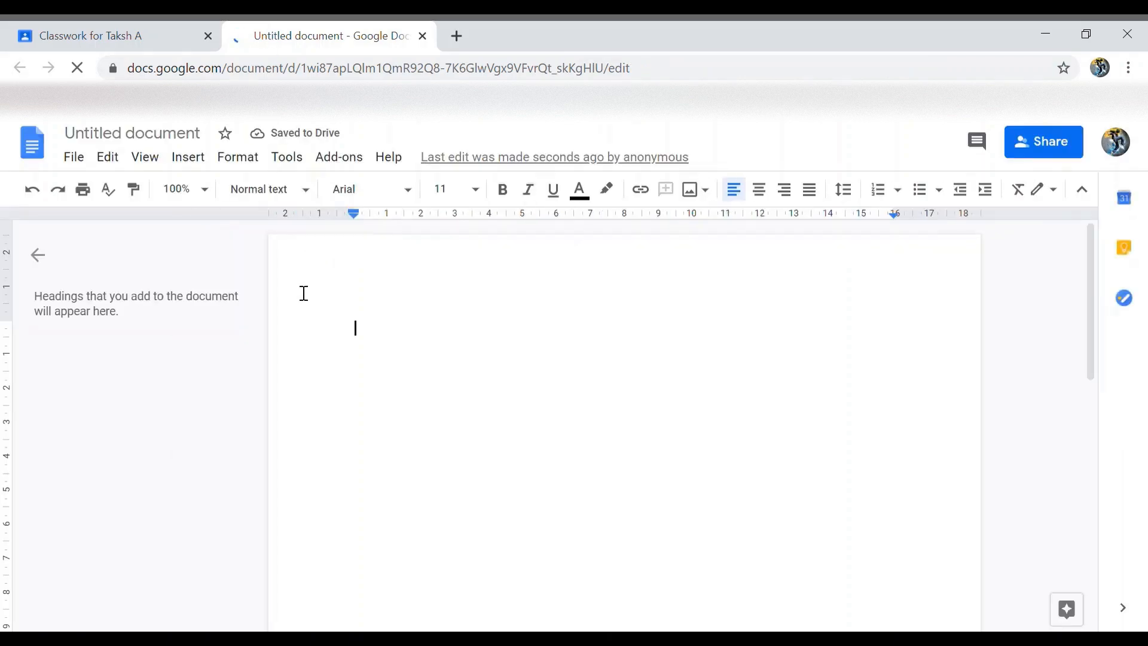
type("H")
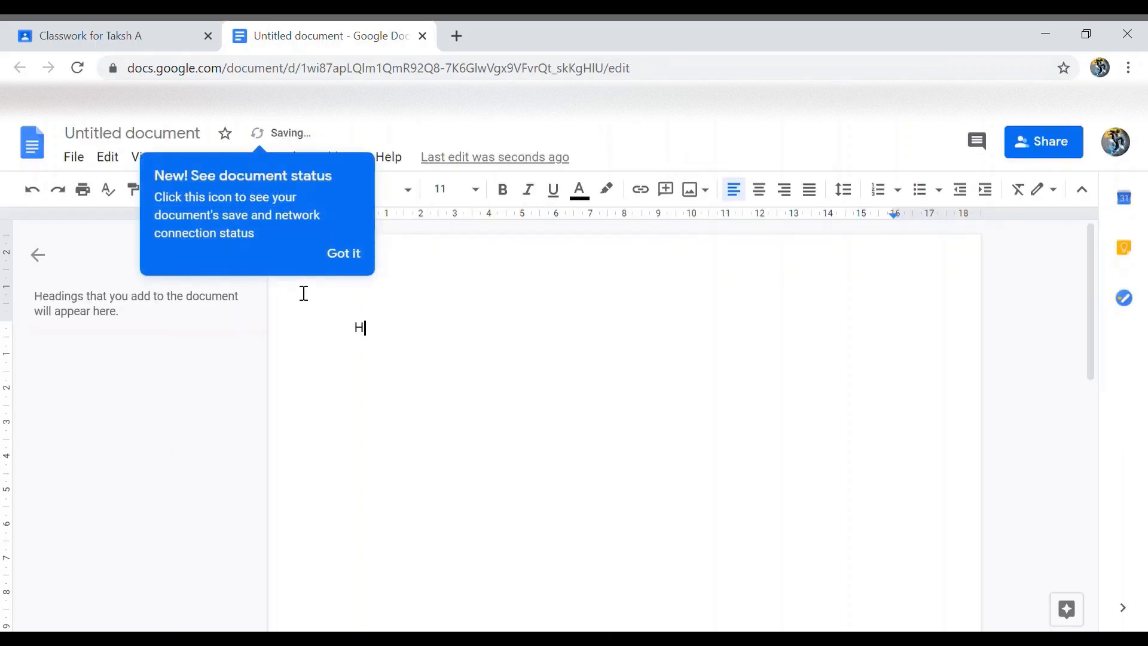
key("BackSpace")
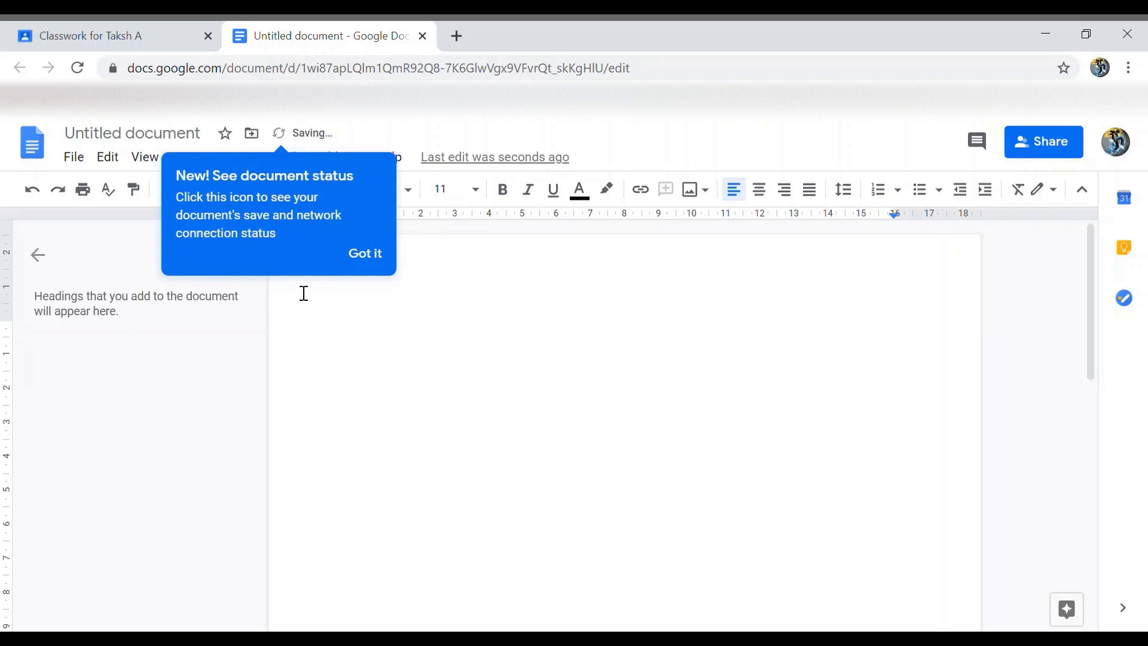
Write "Hello students, From Today we'll start our google classroom. This is an example." in the document, with line breaks between the sentences.
type("Hello students, From Today we'll start our google classroom.")
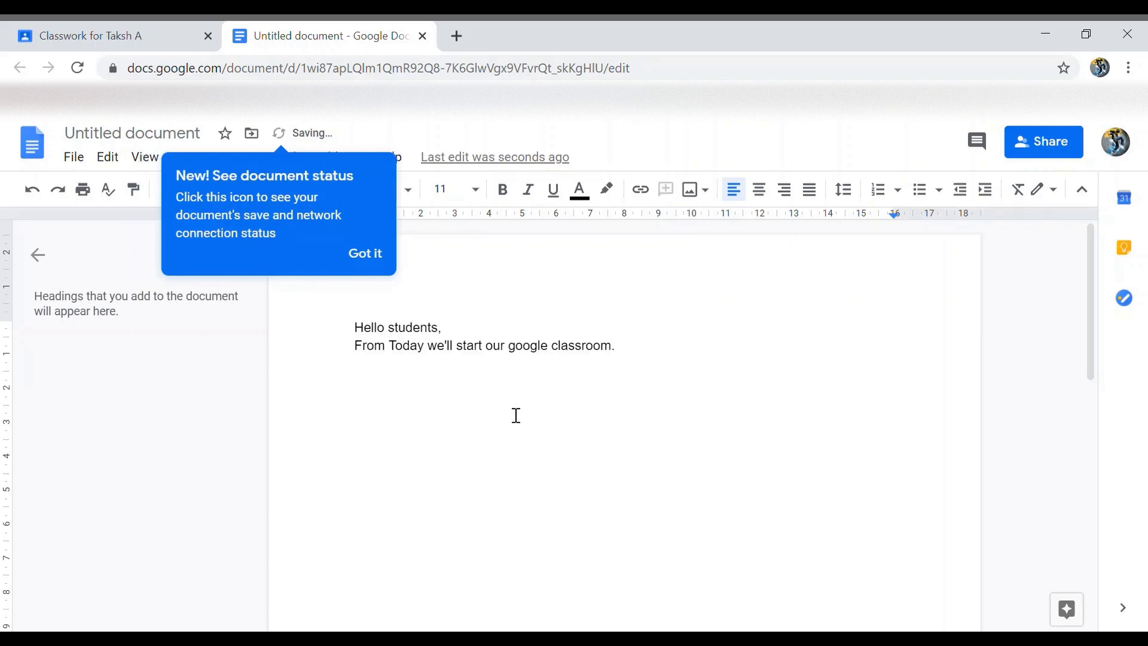
type("This is an example.")
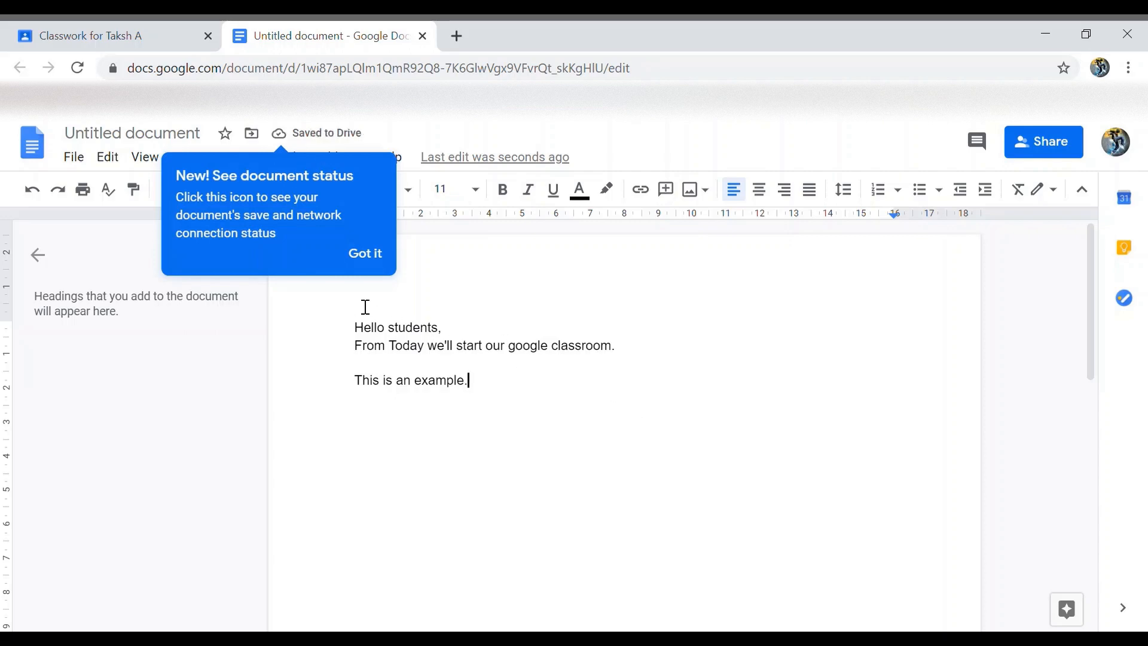
left_click(375, 256)
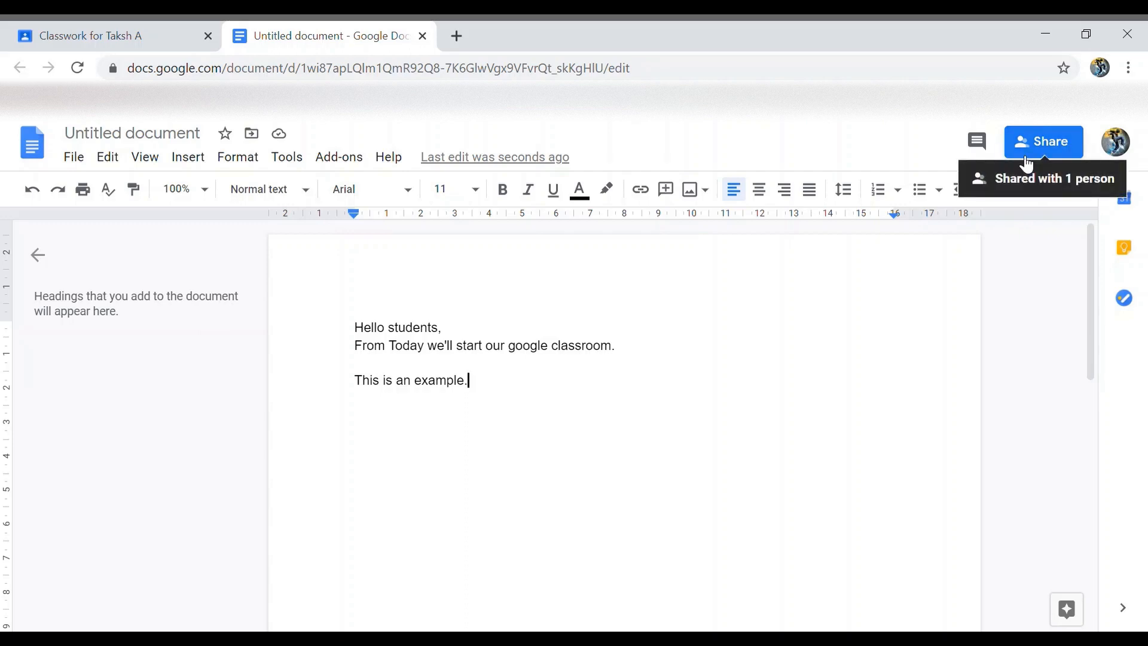
Name the document Assignment from the sharing prompt and copy its sharing link.
left_click(1028, 163)
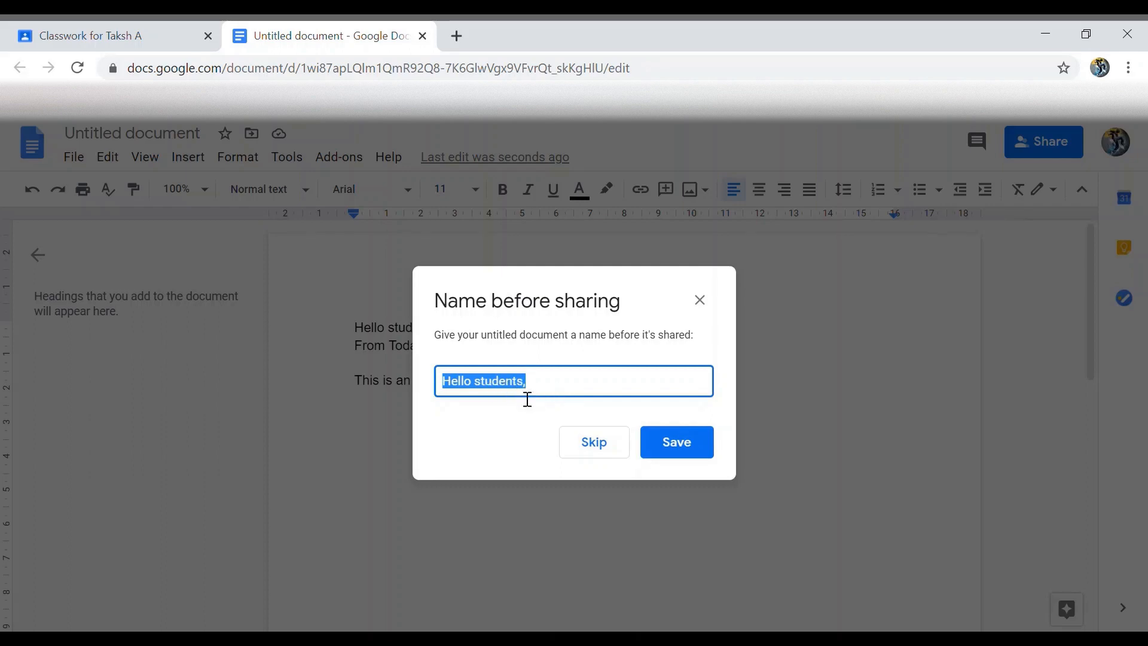
key("BackSpace")
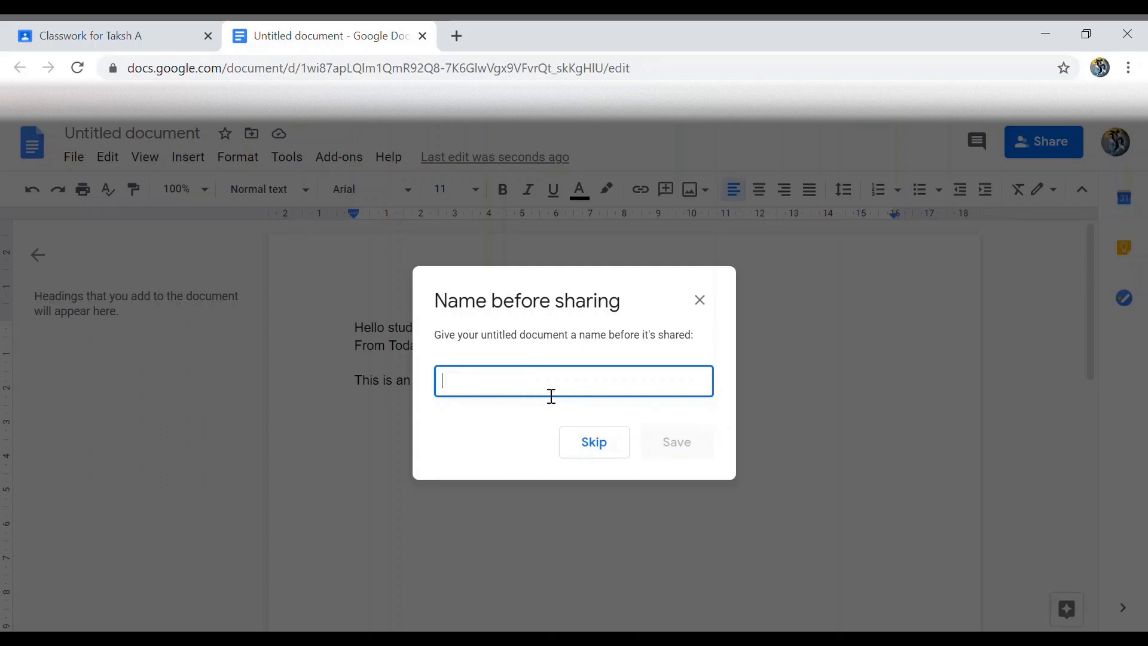
type("Assignment")
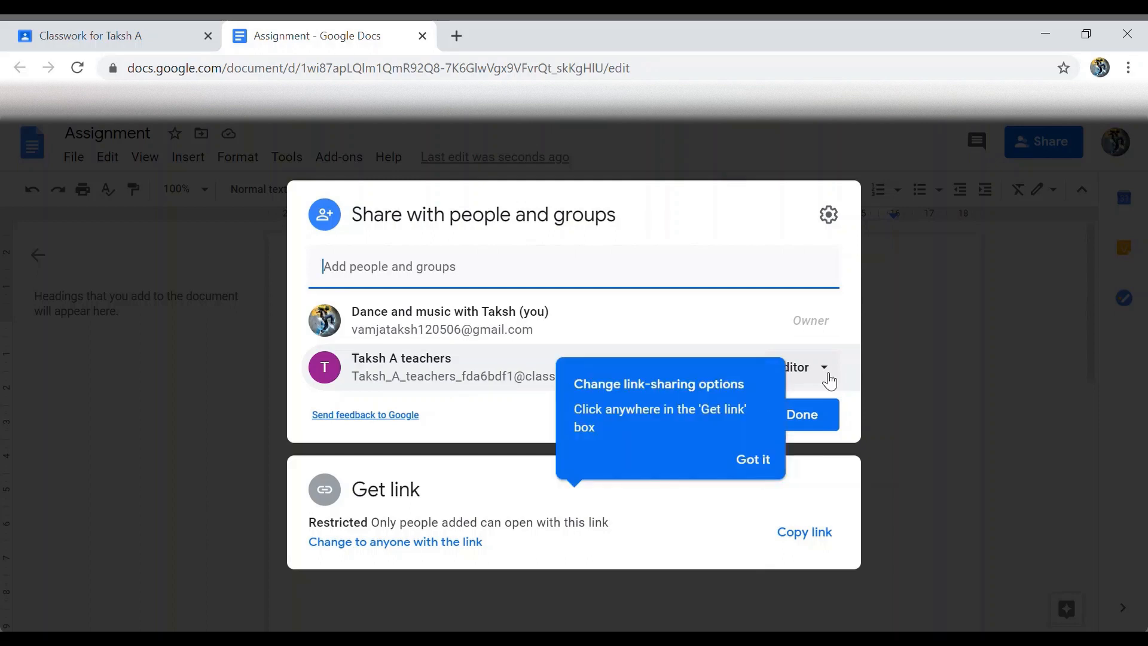
left_click(753, 475)
left_click(810, 542)
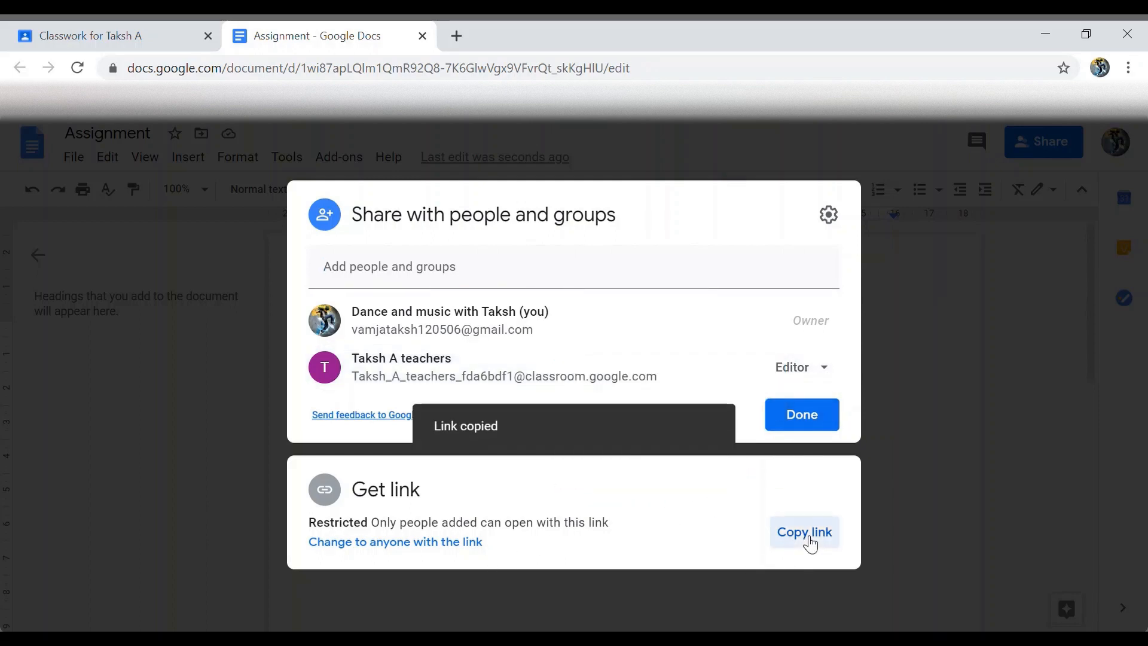
left_click(987, 297)
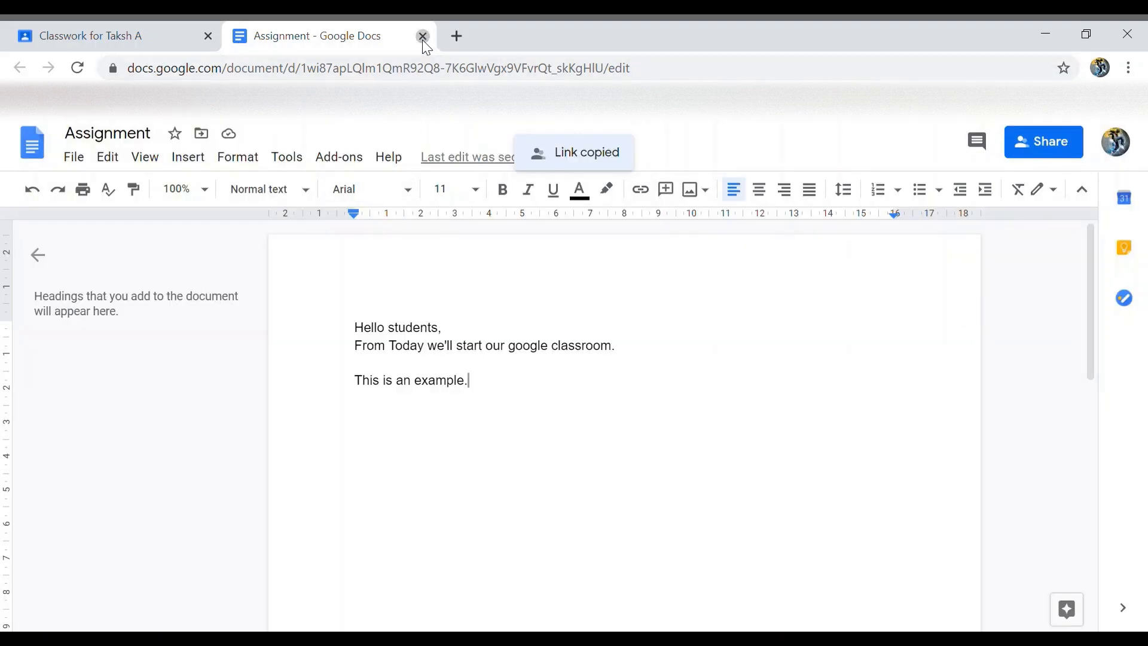
Back in the Example assignment, insert the copied document link on a new line after "attached" in the instructions, and assign it.
left_click(422, 35)
left_click(770, 470)
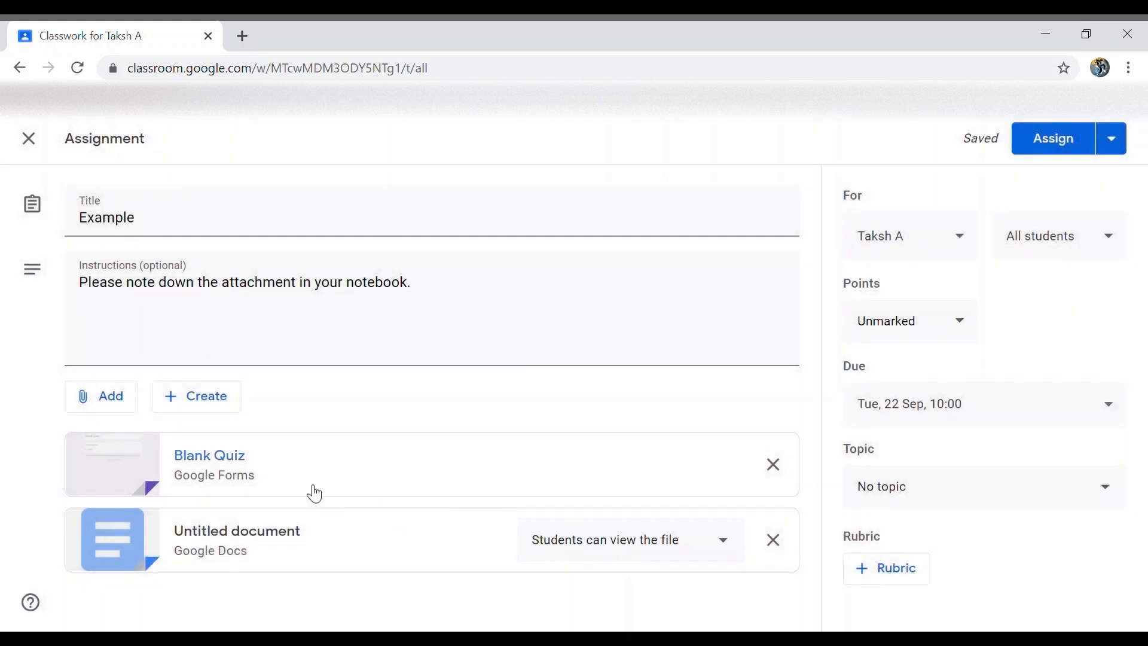
left_click(267, 358)
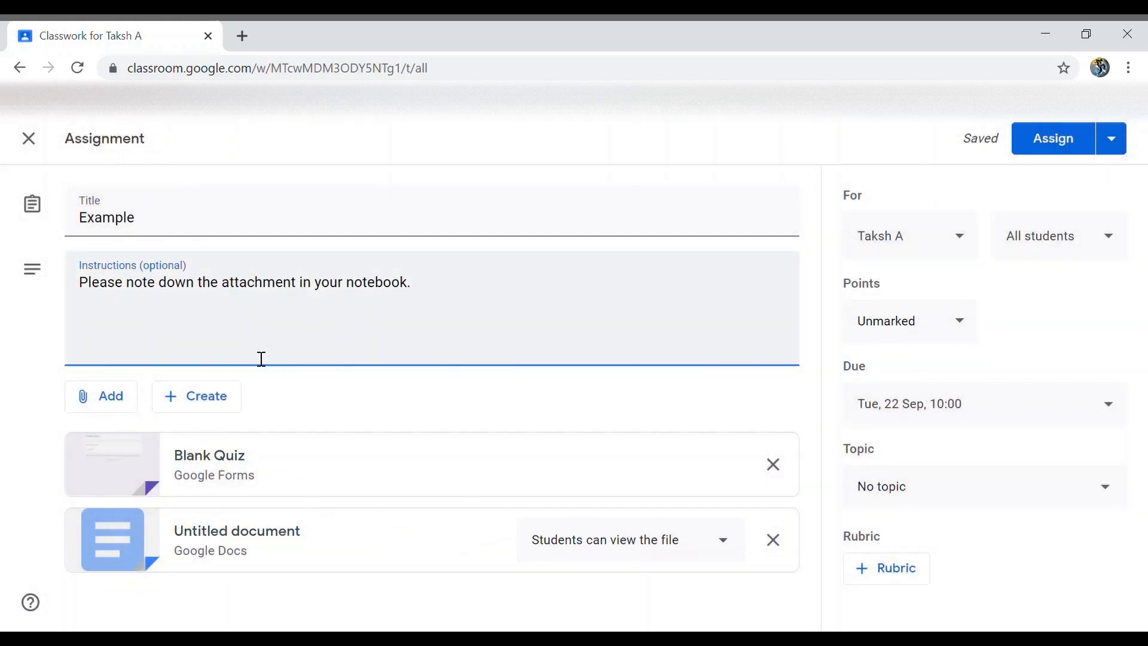
key("ctrl+v")
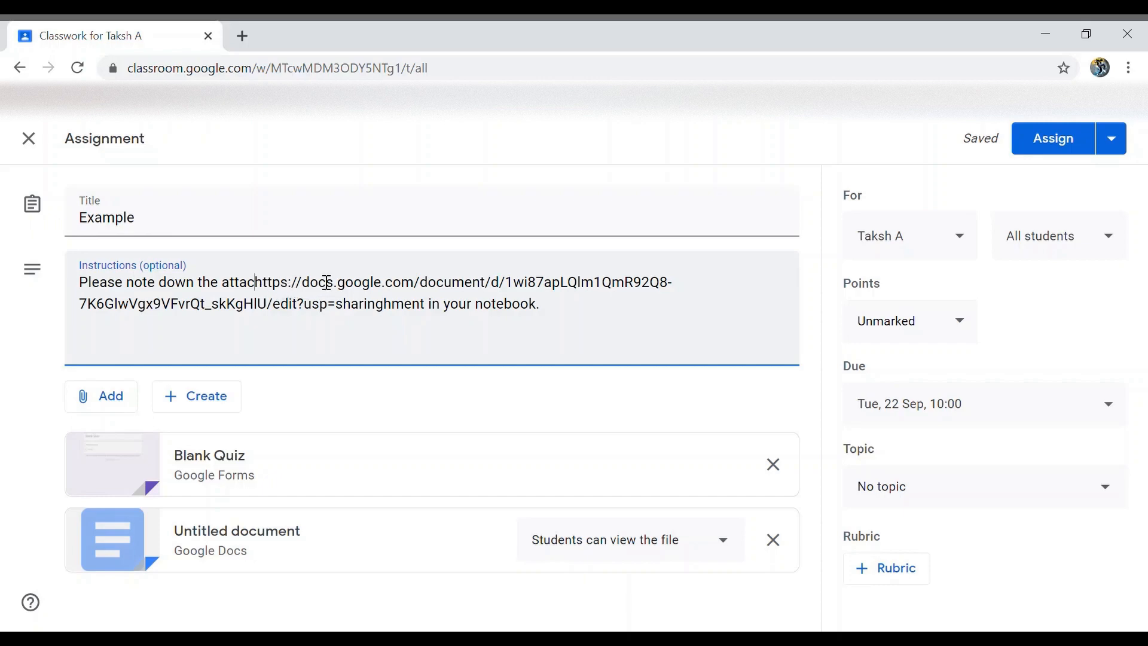
key("Return")
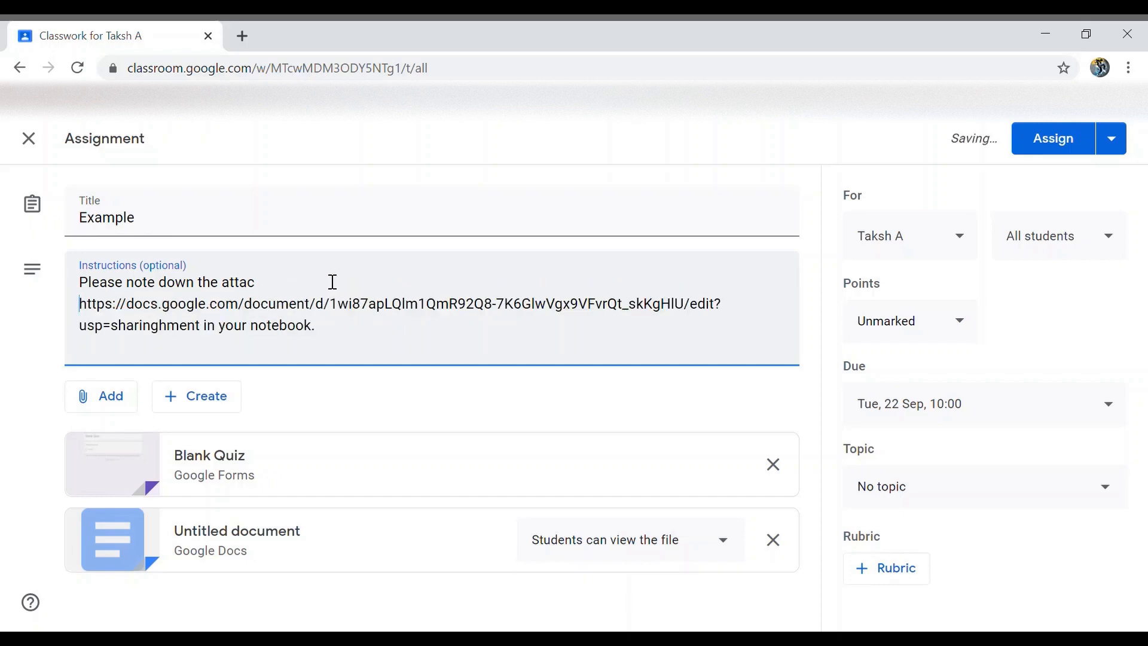
type("hed")
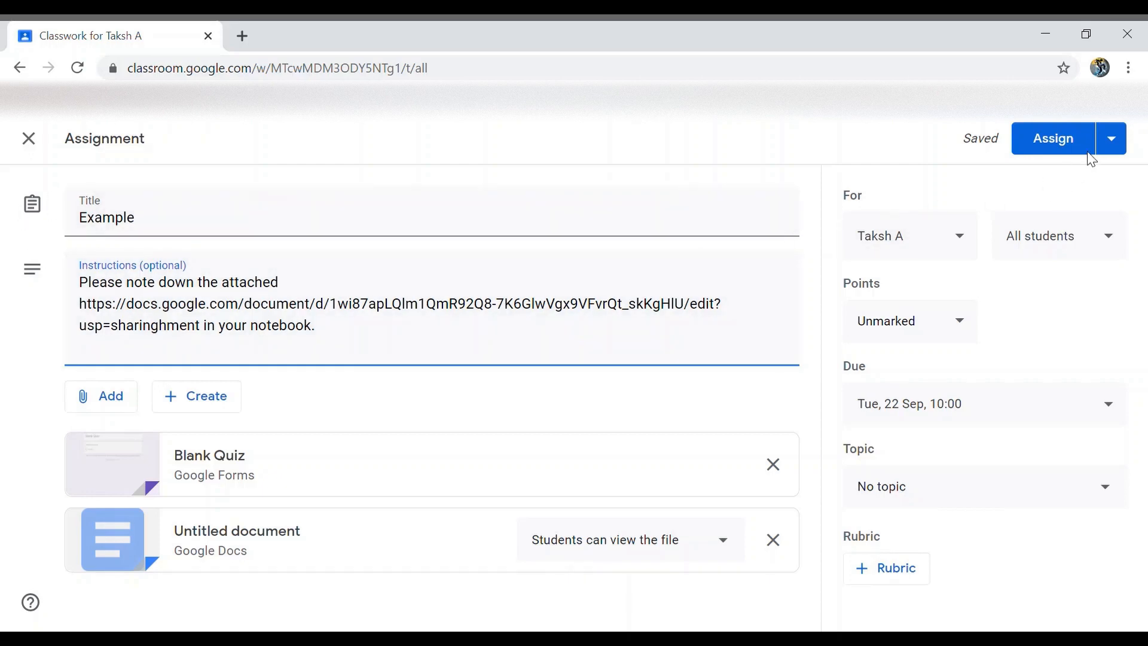
left_click(1046, 160)
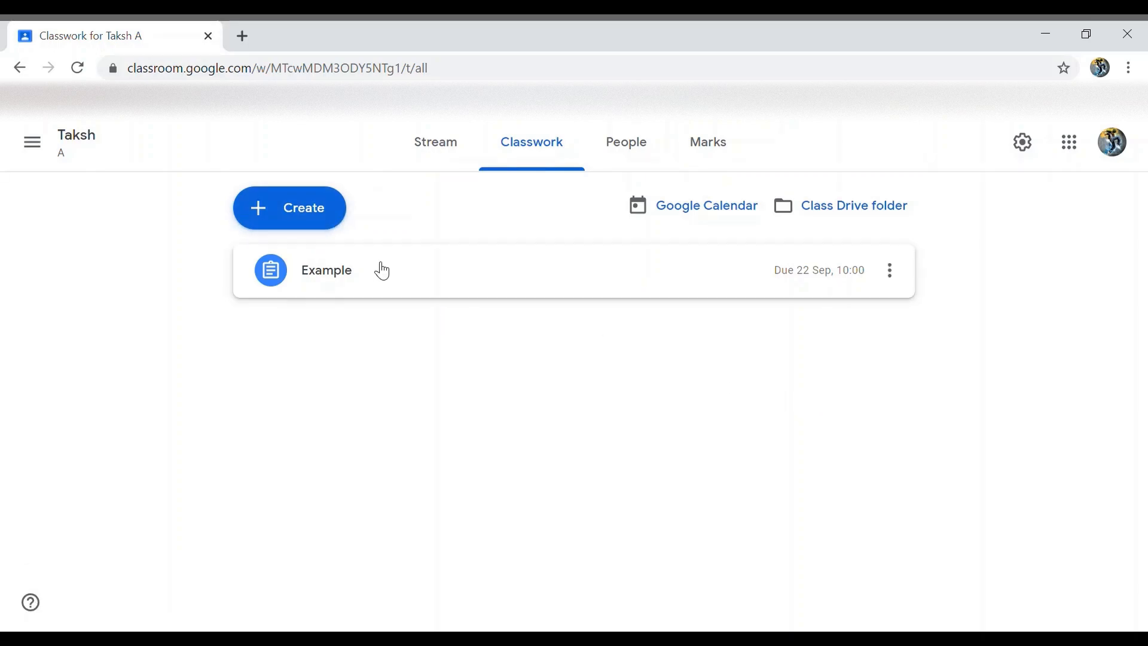
Create a classwork topic named Maths and move the Example assignment into it.
left_click(289, 225)
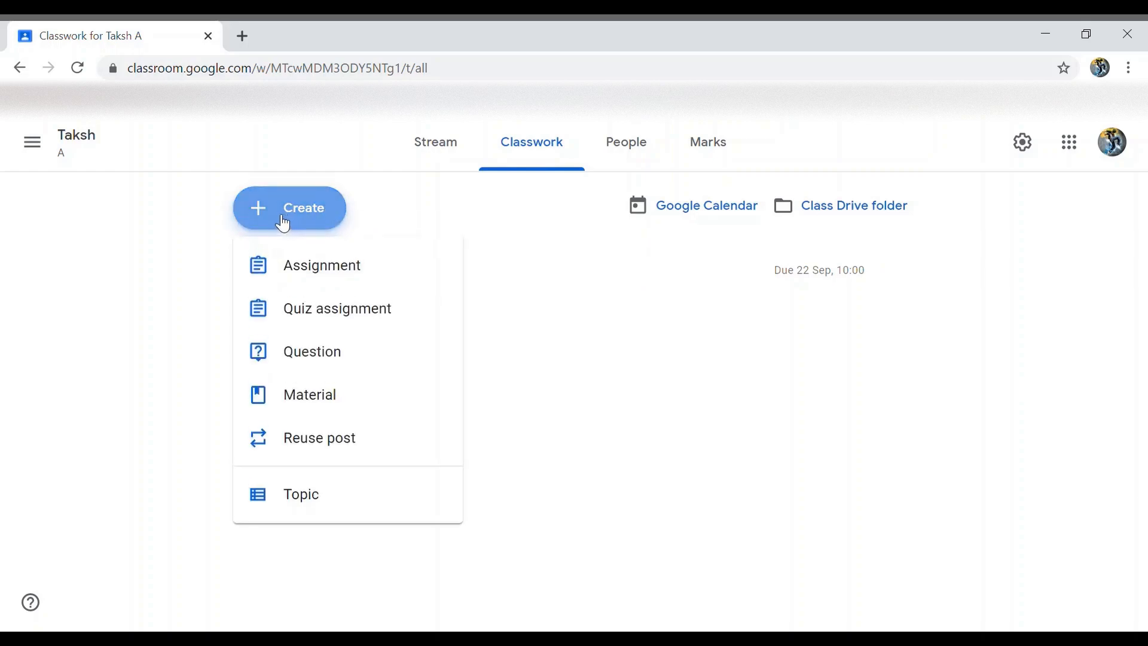
left_click(292, 500)
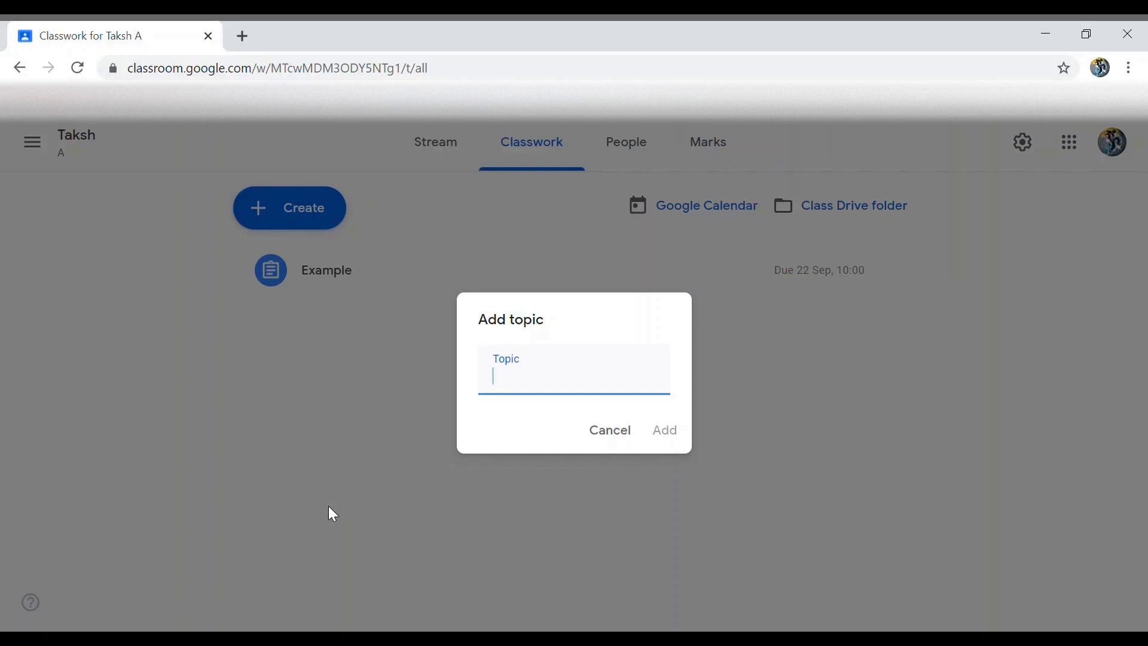
type("Maths")
left_click(668, 435)
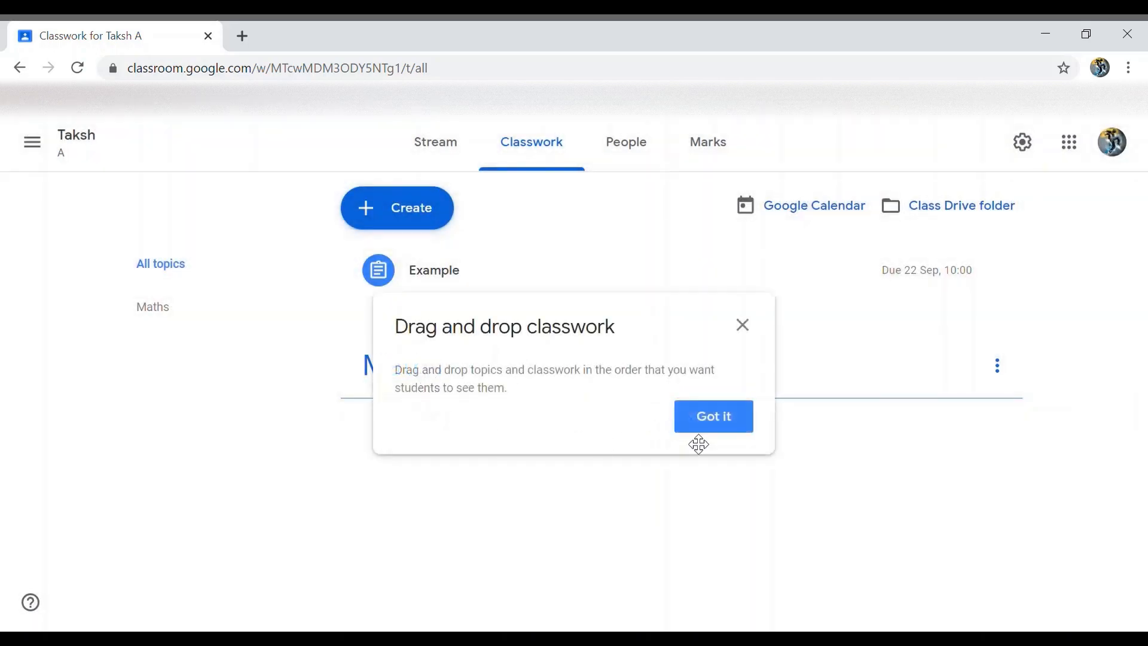
left_click(729, 431)
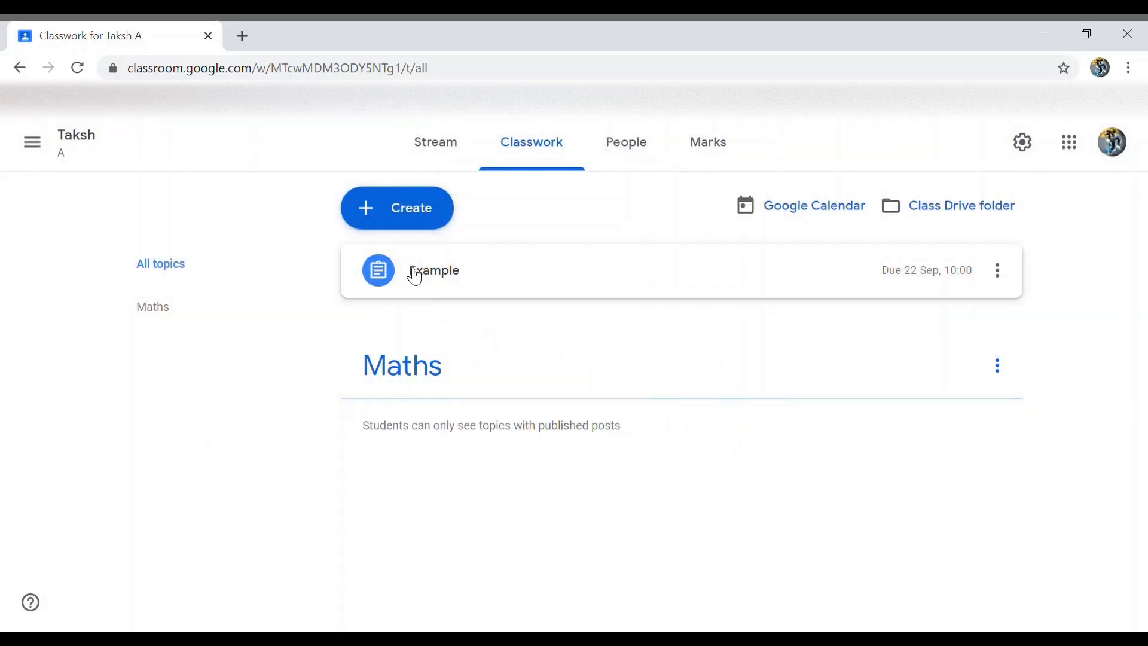
left_click_drag(425, 282, 464, 385)
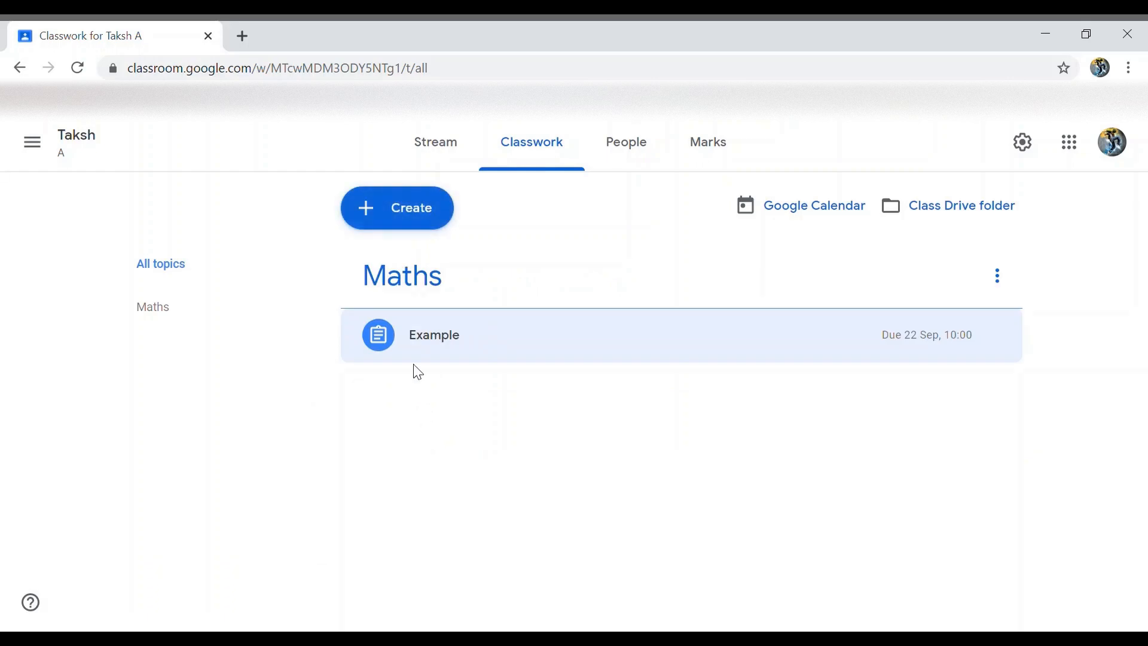
Create a second topic named Science and move the Example assignment into it.
left_click(371, 228)
left_click(388, 495)
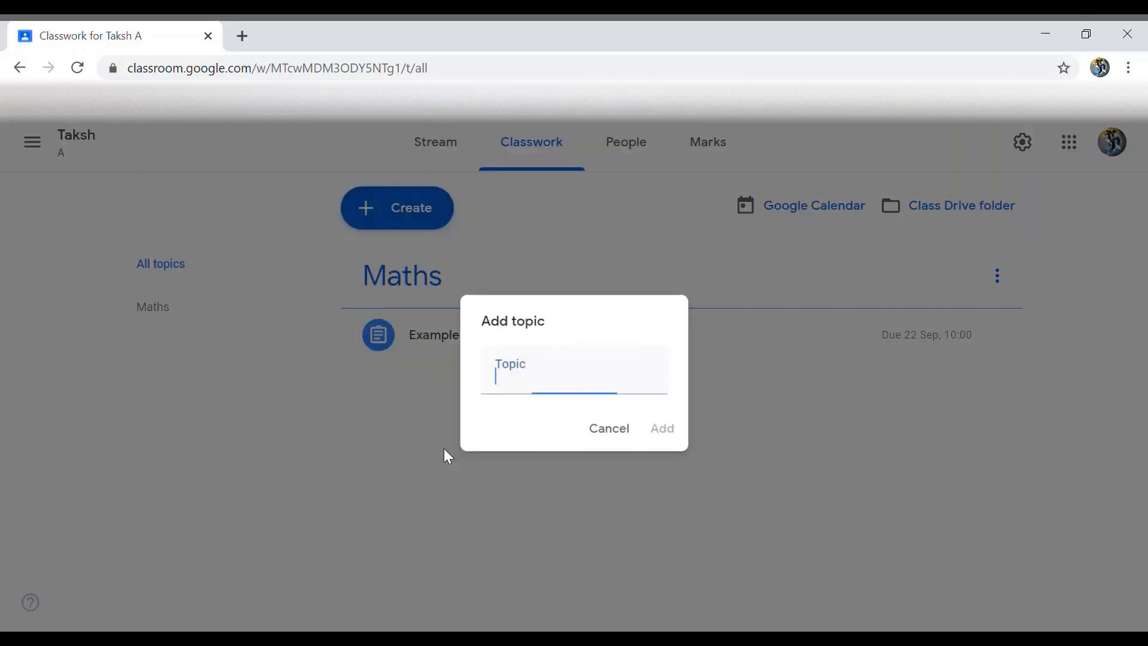
type("Science")
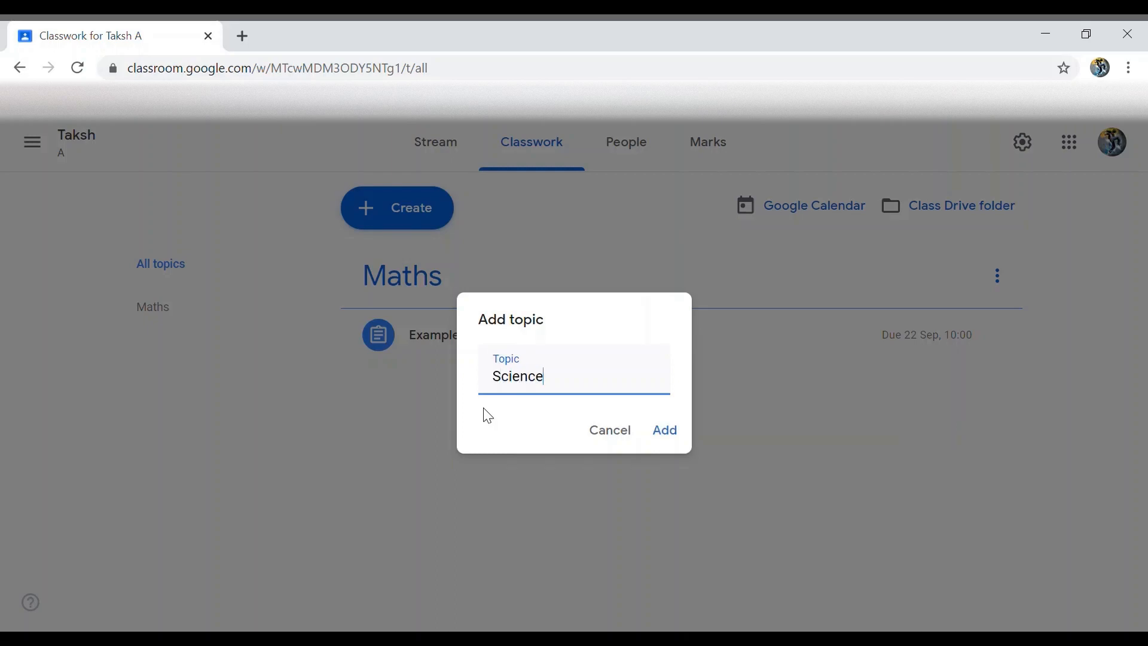
left_click(670, 433)
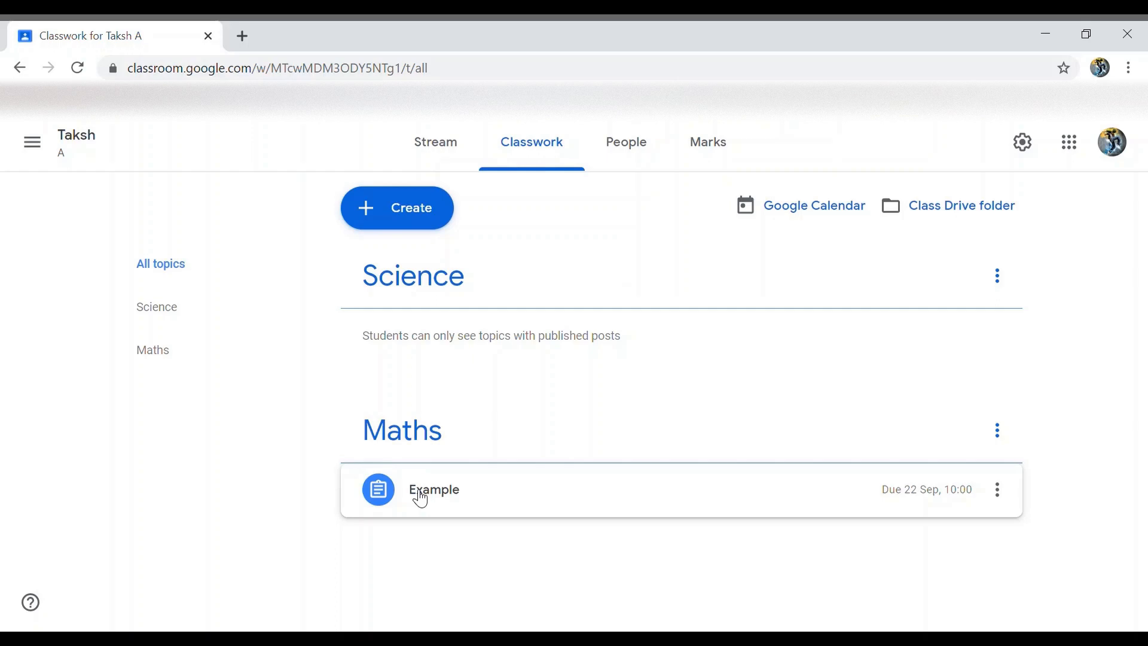
left_click_drag(423, 508, 438, 336)
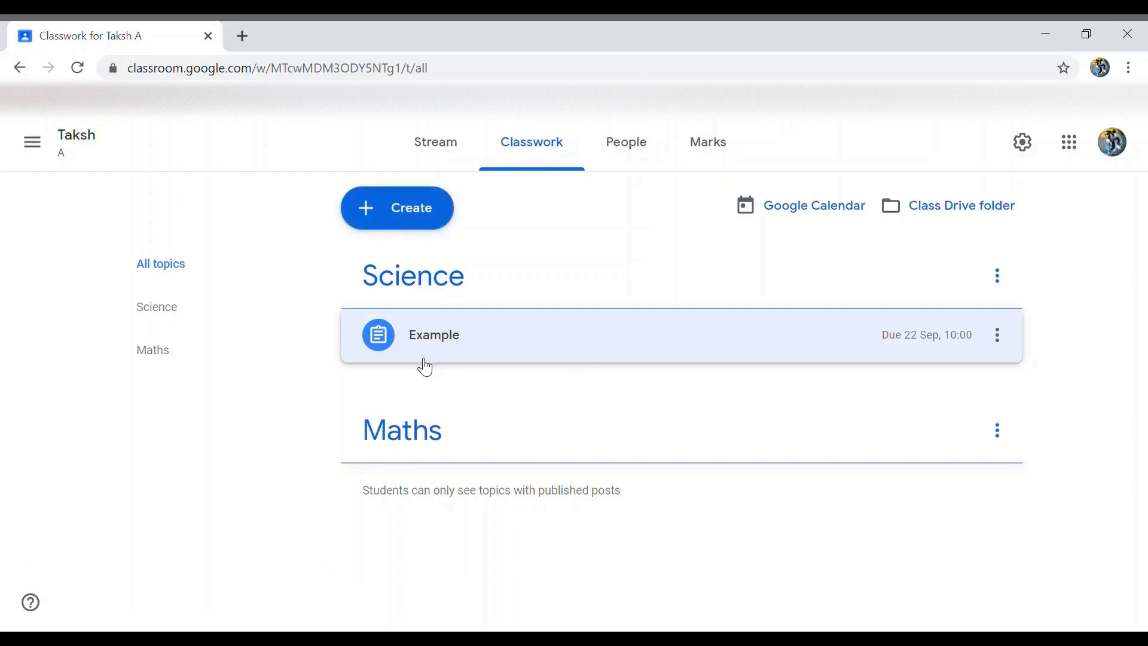
Move the Science topic below Maths and return it to its place above Maths.
left_click(997, 277)
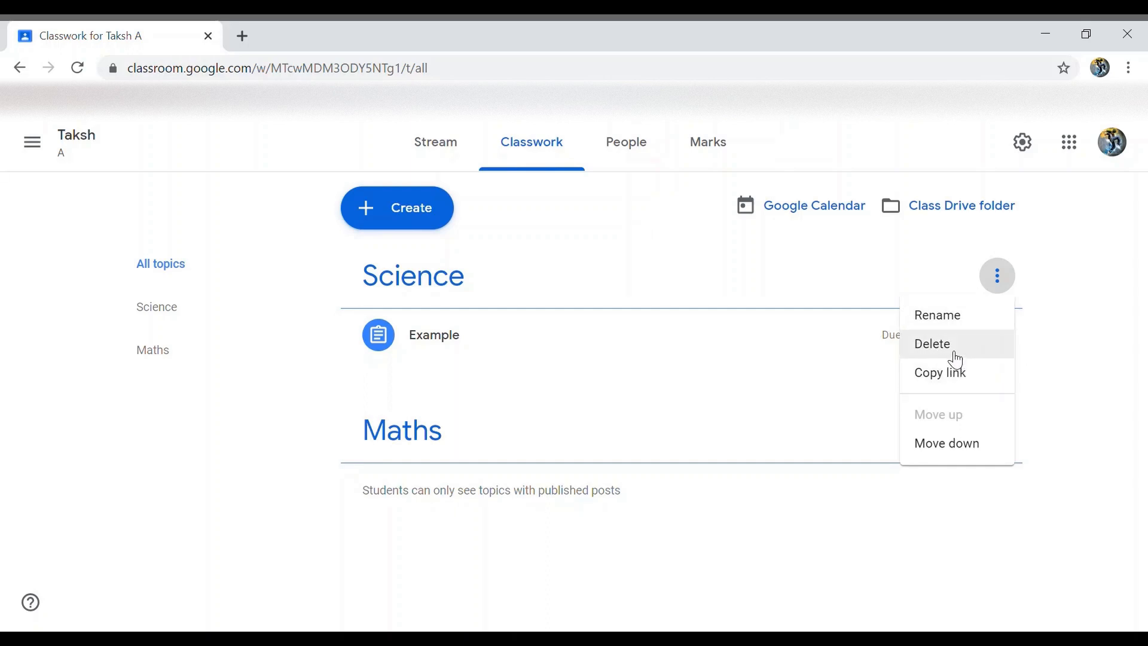
left_click(954, 445)
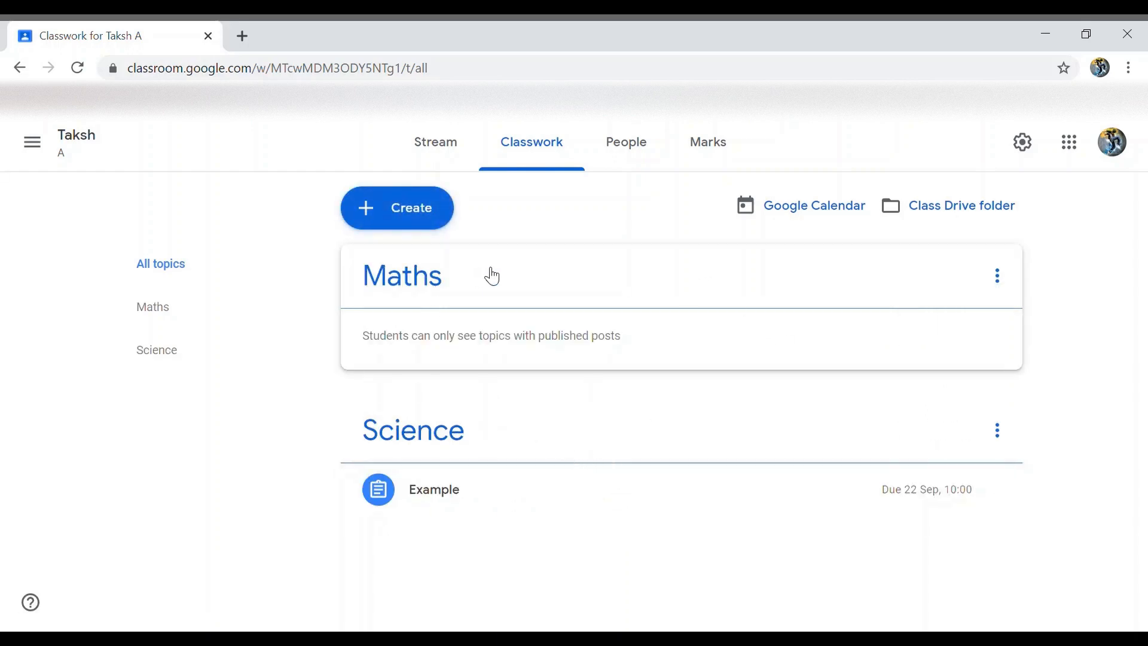
left_click(1000, 279)
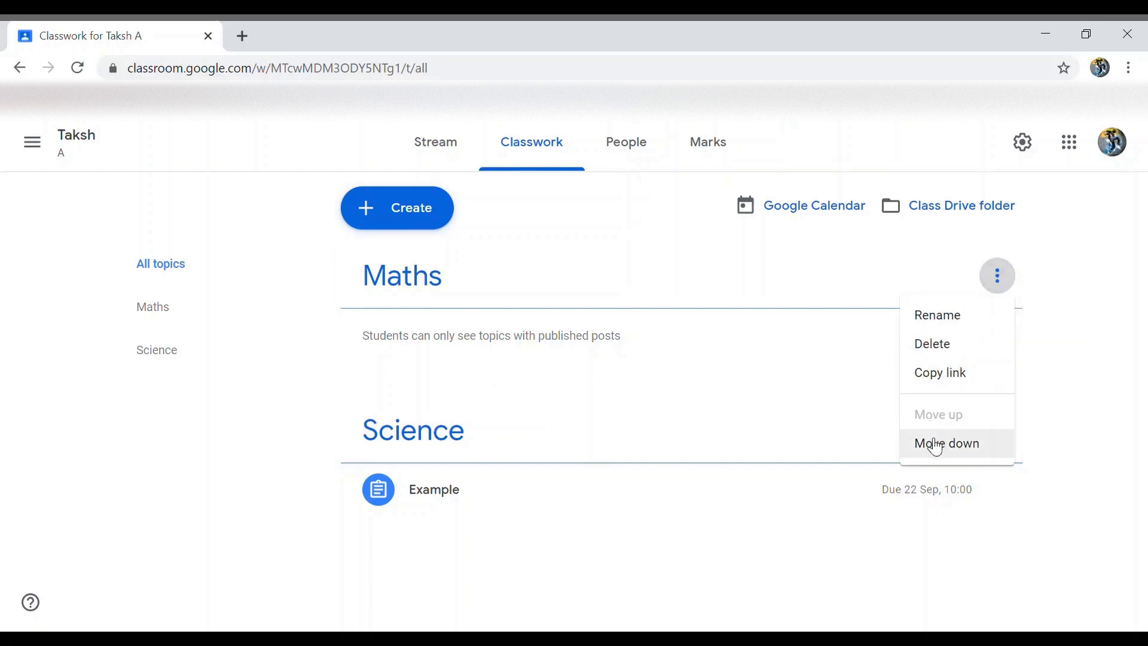
left_click(902, 566)
left_click(997, 431)
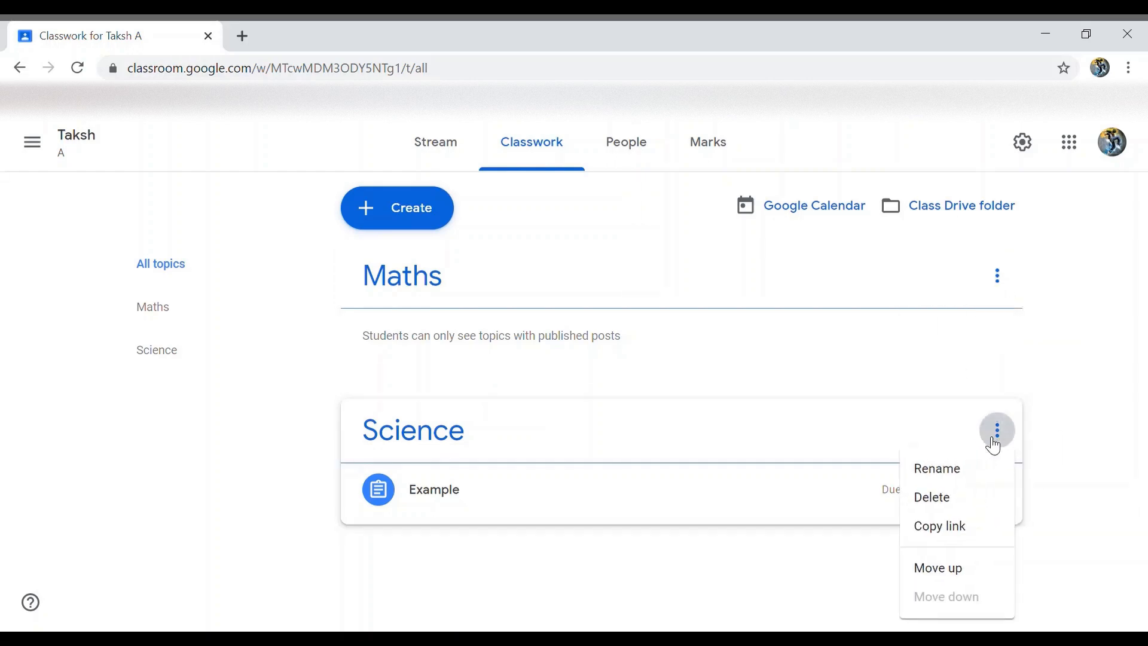
left_click(933, 580)
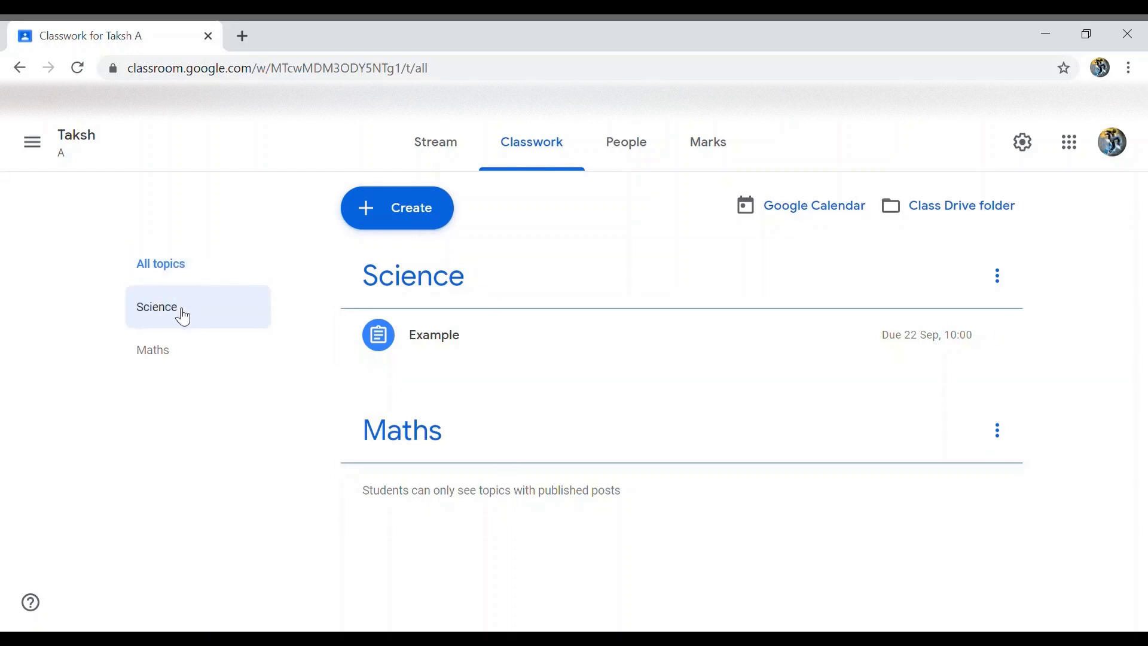
Examine the Maths and Science topic pages and the Example assignment's options, and return to the view of all topics.
left_click(181, 353)
scroll(598, 341, "down", 1)
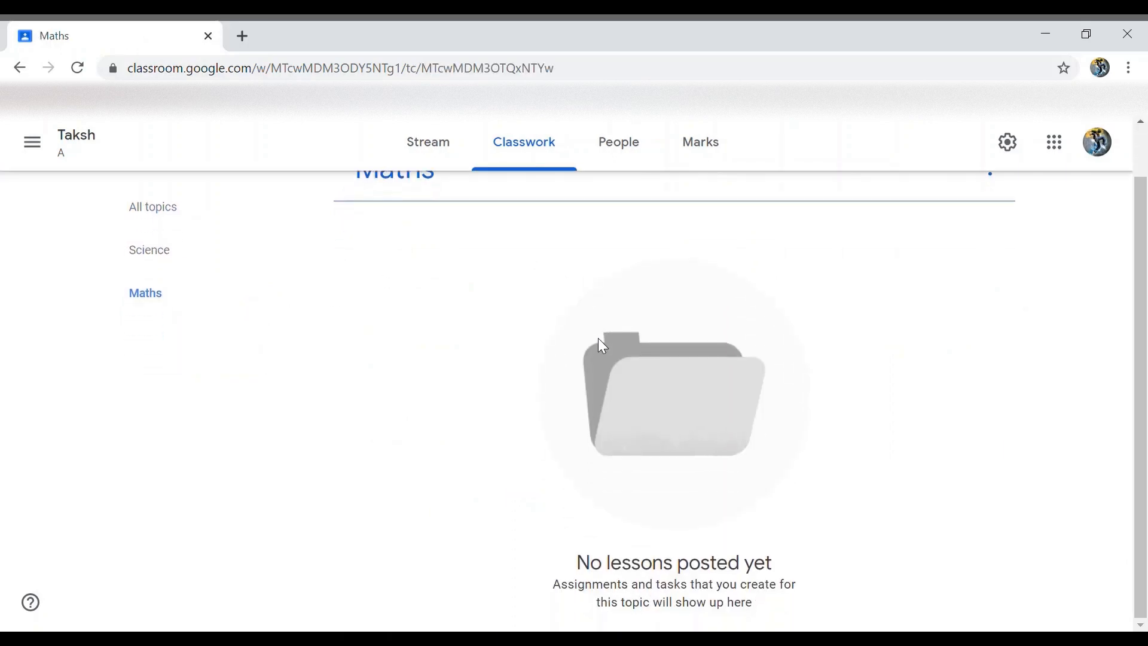
scroll(602, 346, "up", 1)
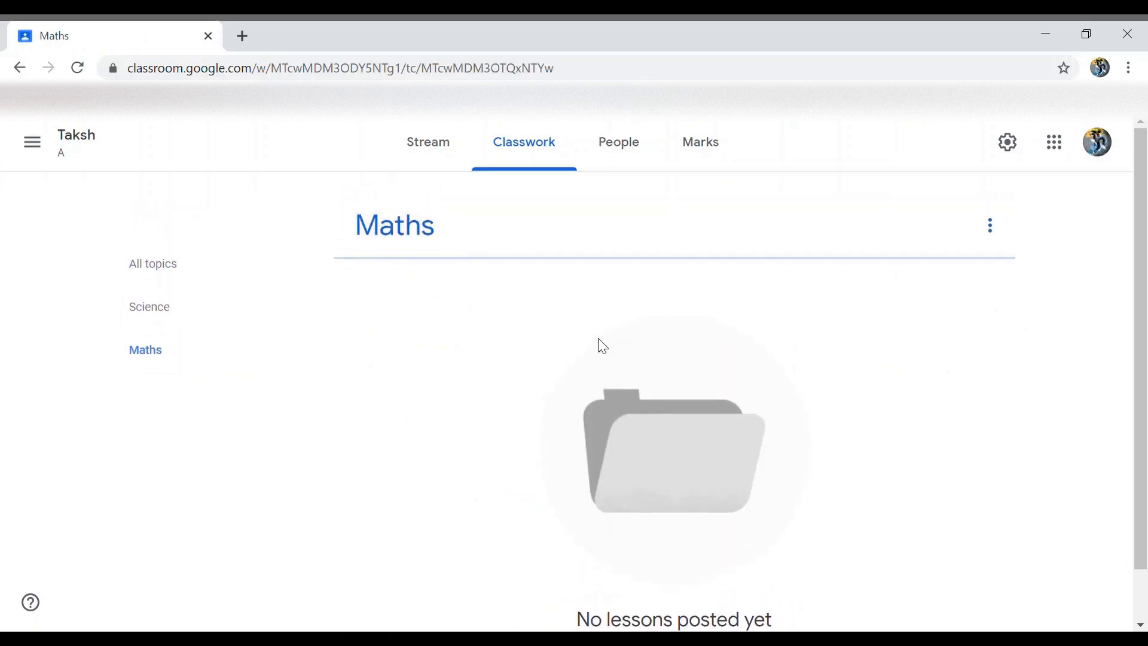
left_click(205, 321)
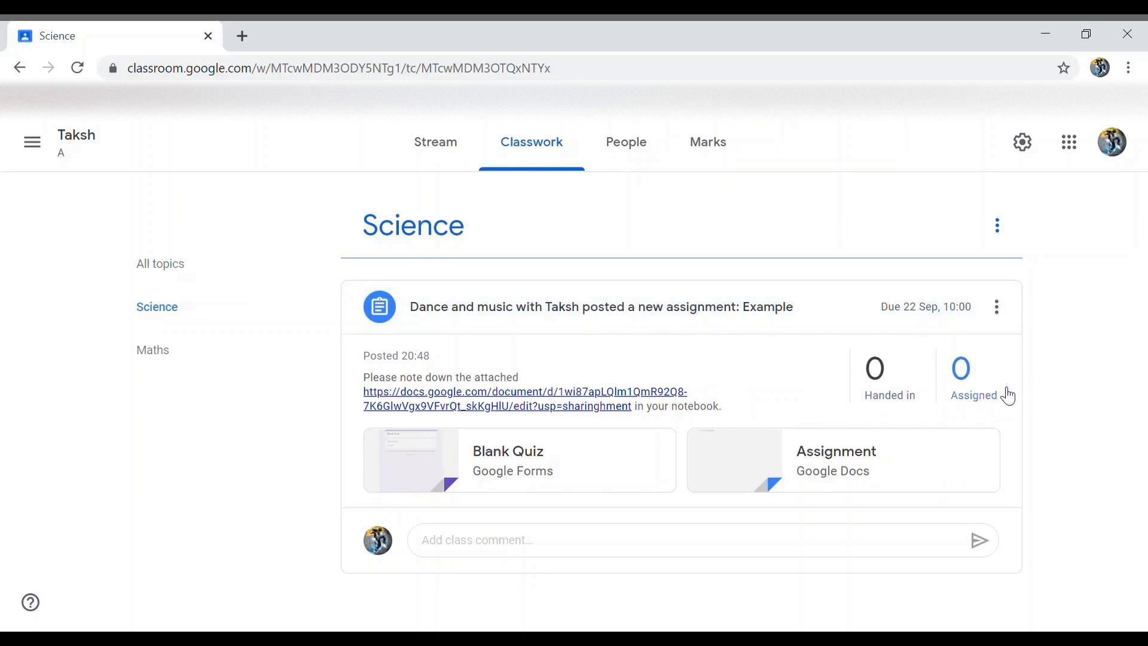
left_click(997, 309)
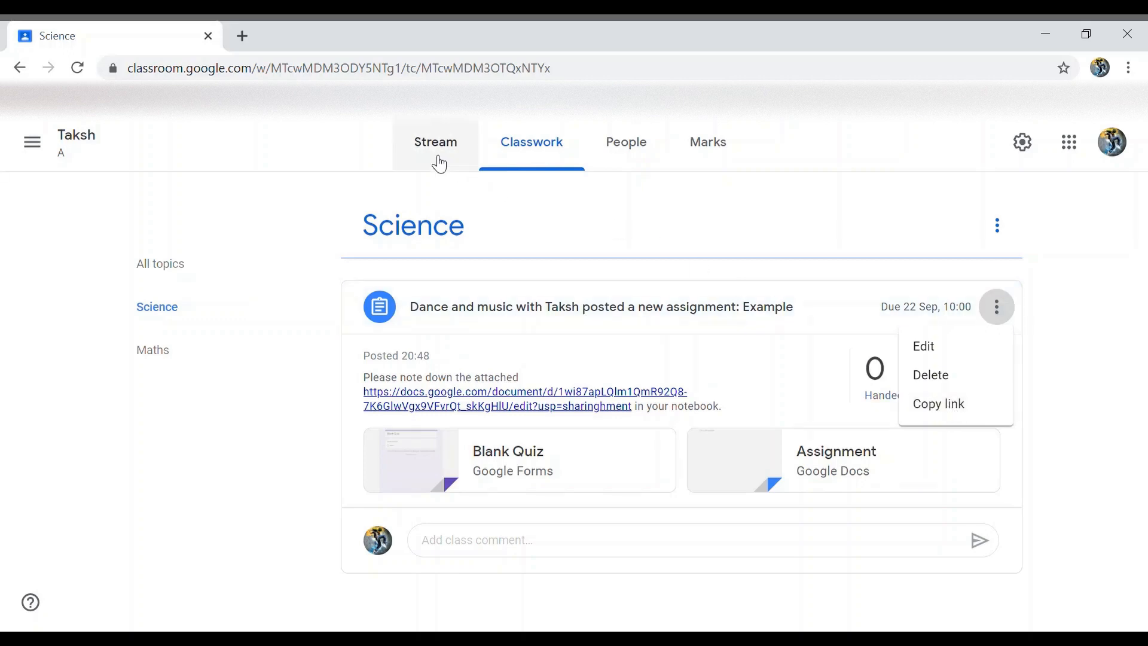
left_click(191, 262)
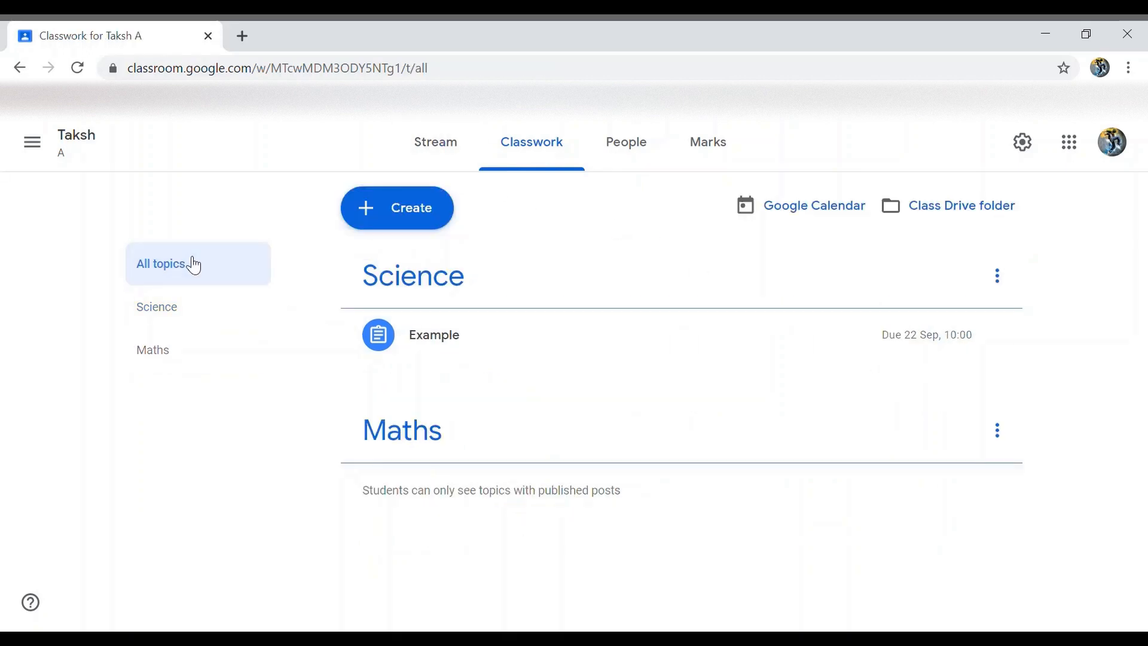
Create a quiz assignment titled "Example assignment", leaving its instructions empty.
left_click(358, 217)
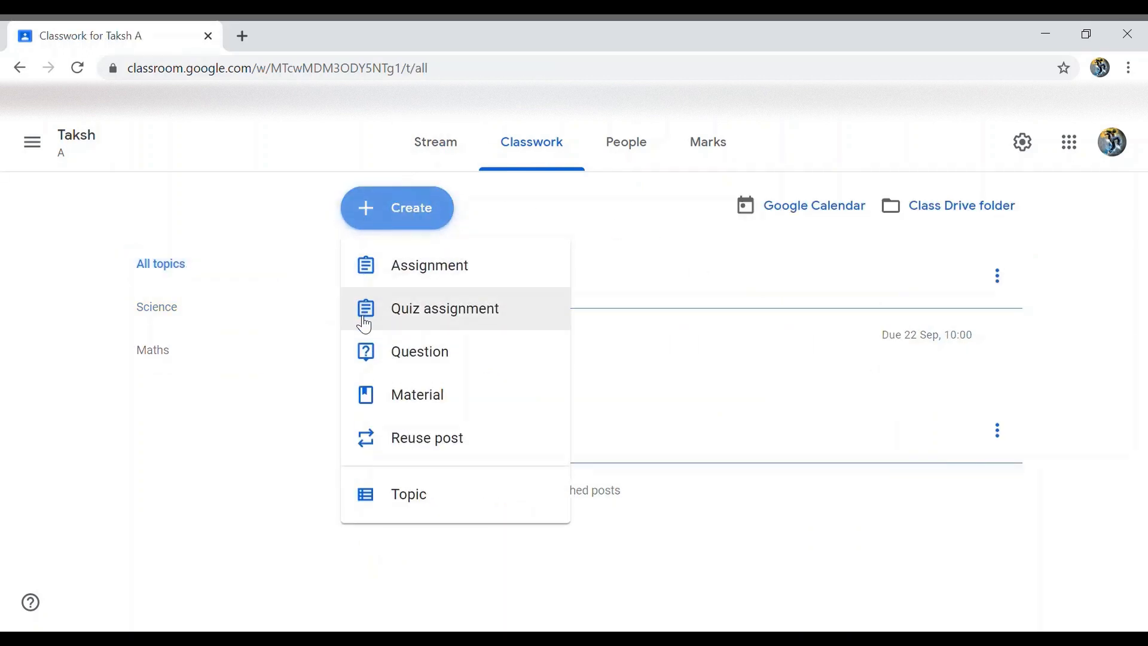
left_click(382, 316)
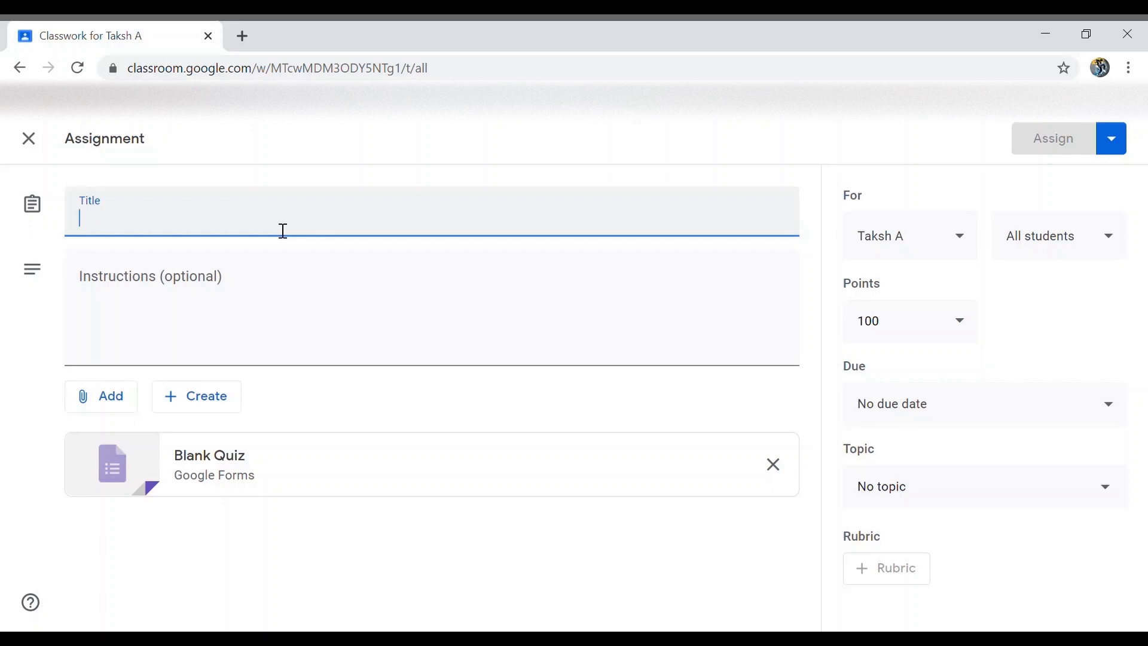
type("Examo")
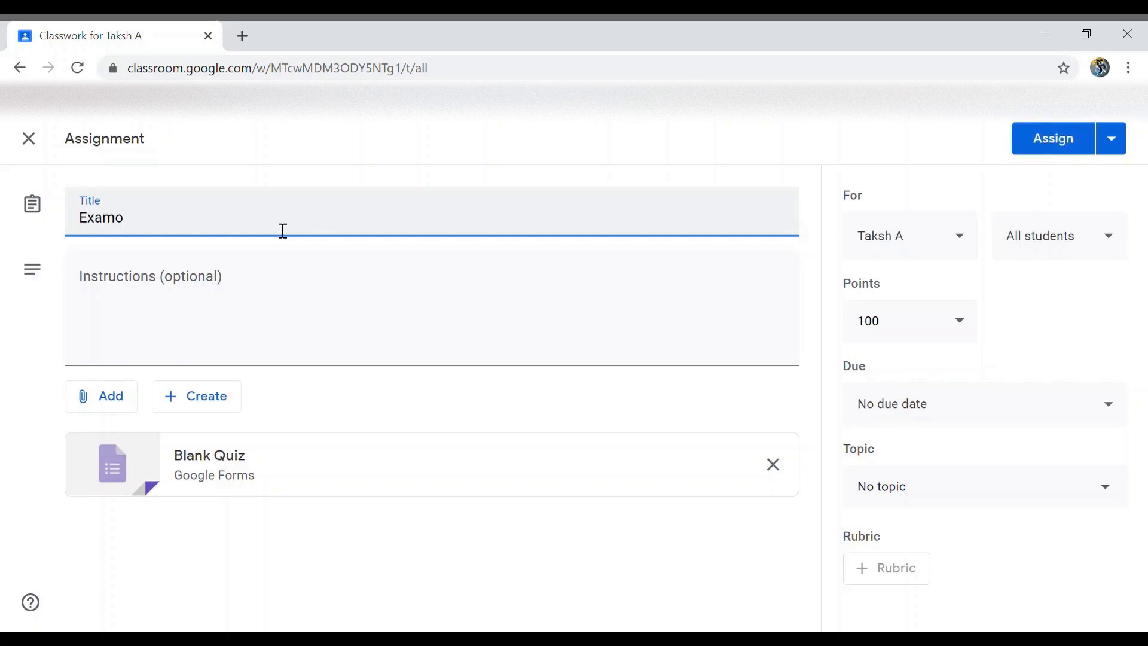
key("BackSpace")
type("ple assignment")
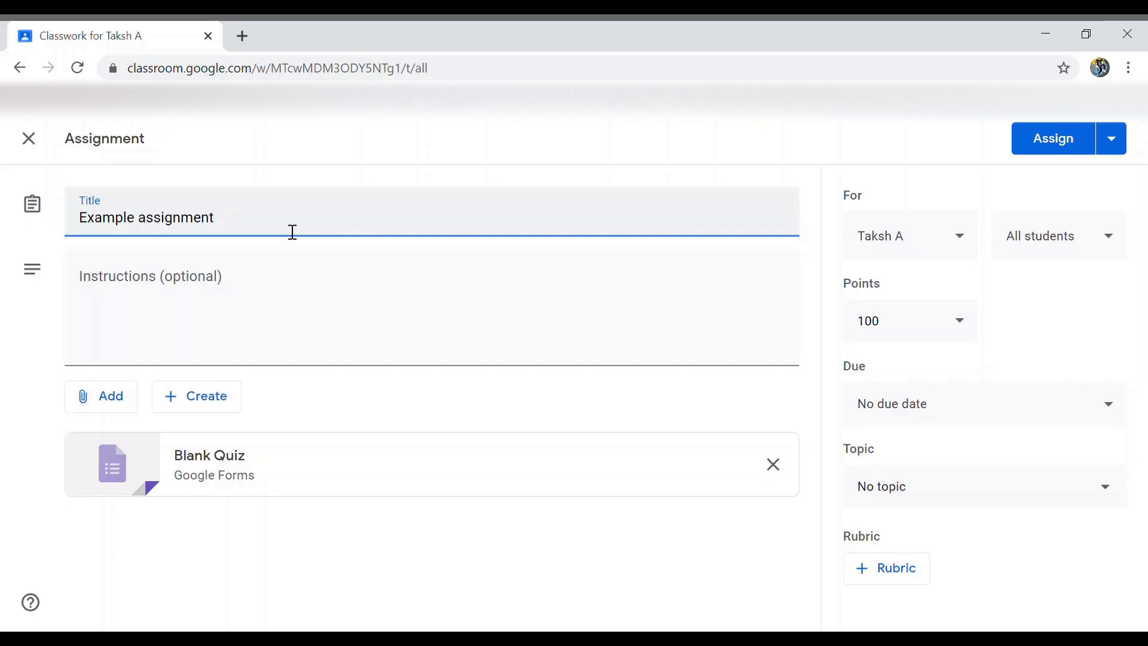
left_click(294, 298)
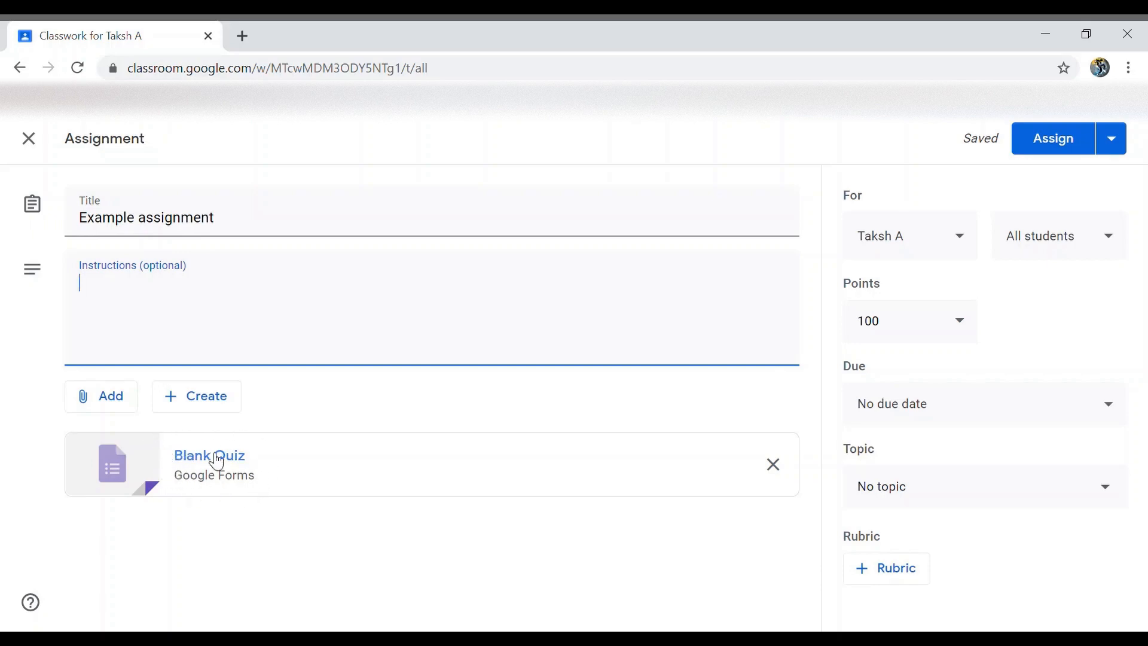
Open the attached Blank Quiz form, title it Science, and add the description "Please Give the following answers".
left_click(153, 470)
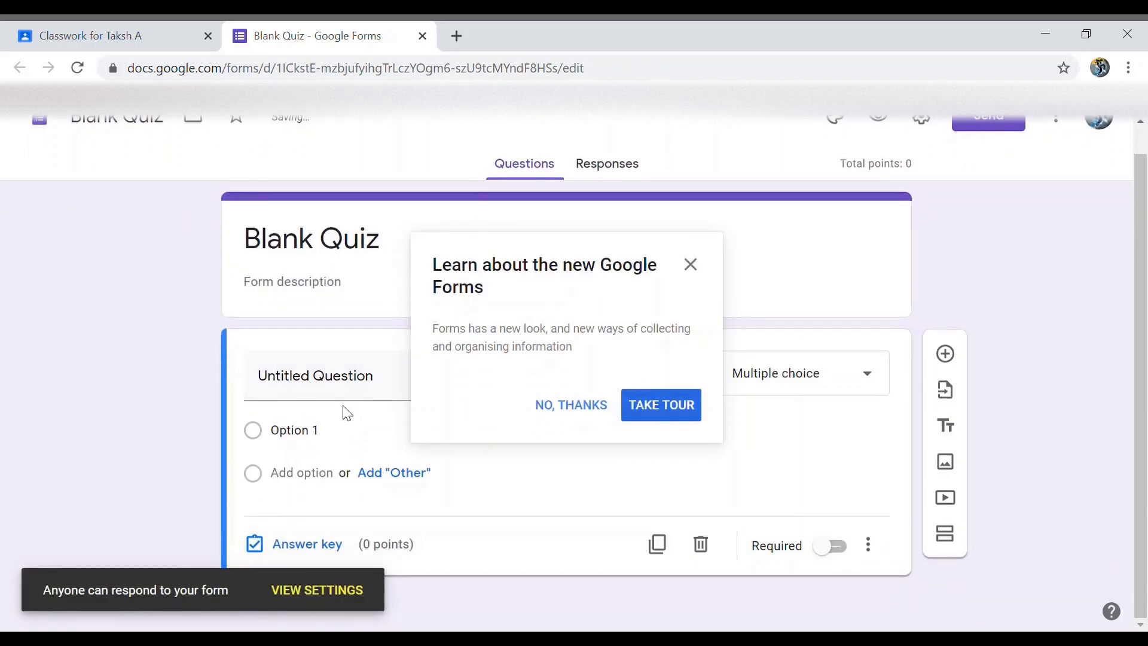
left_click(574, 409)
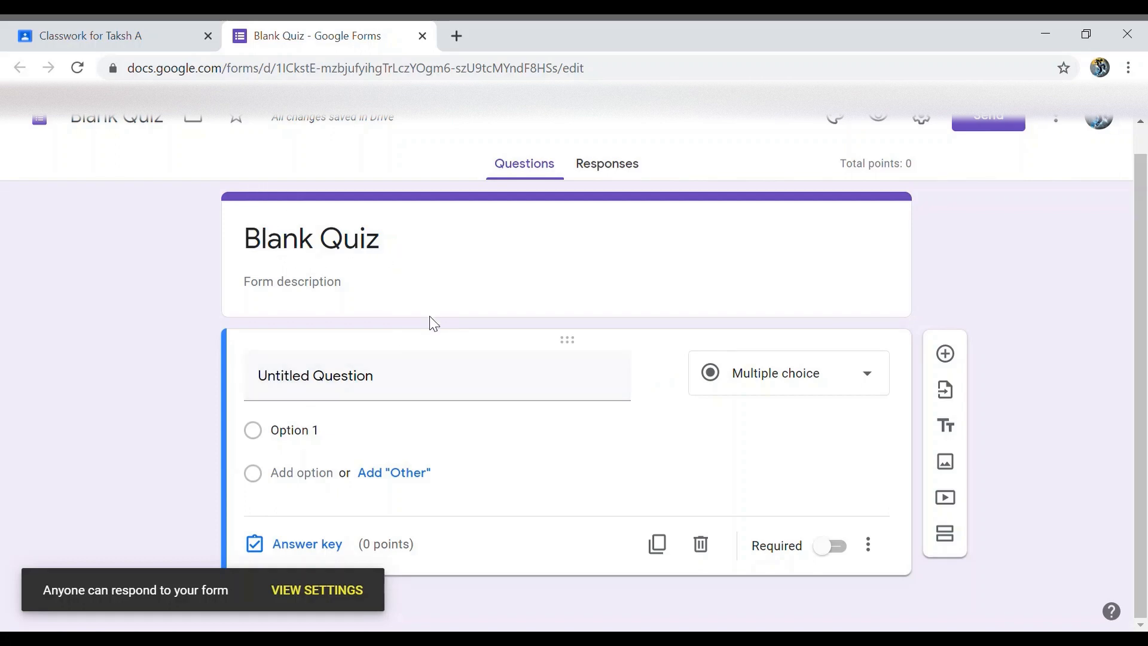
left_click(393, 244)
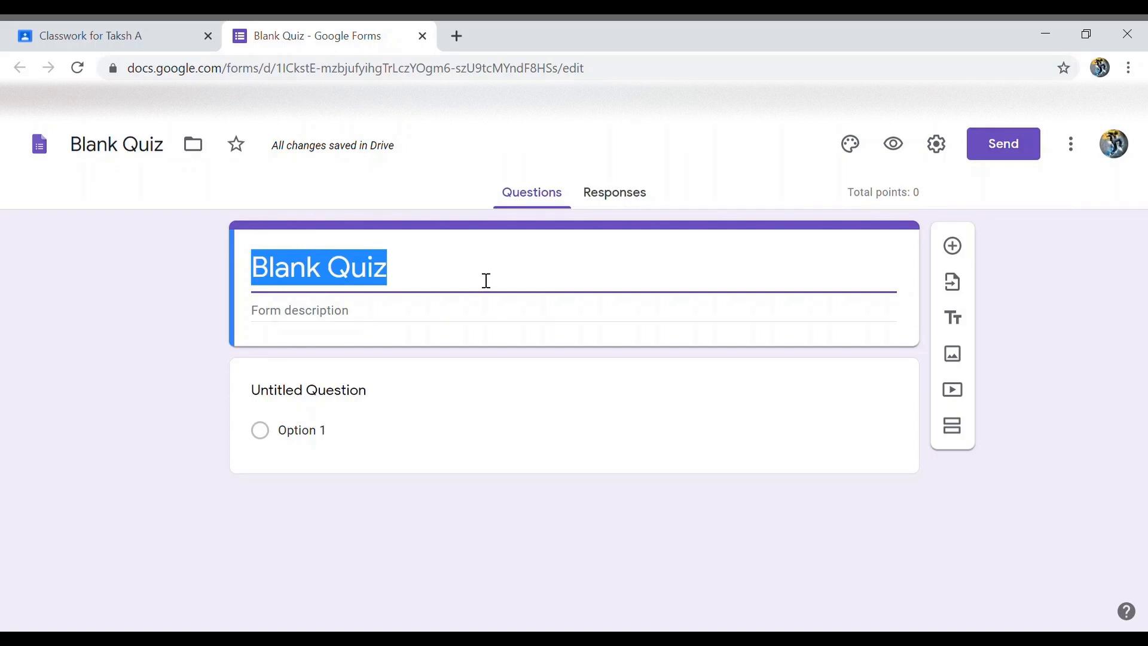
type("Science")
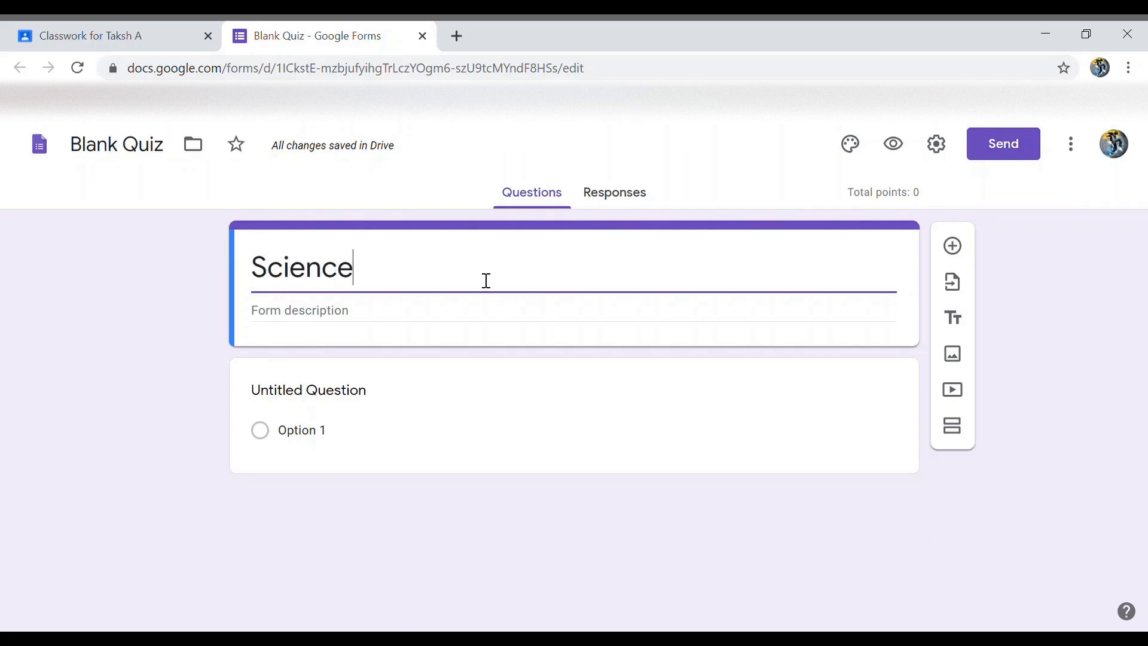
left_click(467, 317)
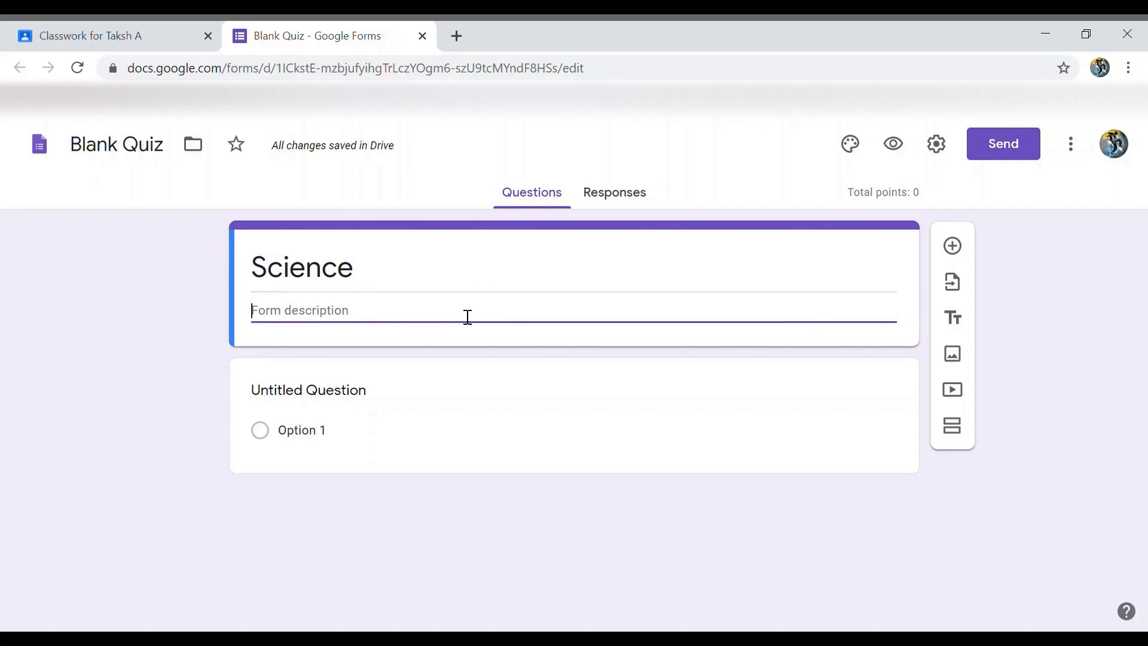
type("Please")
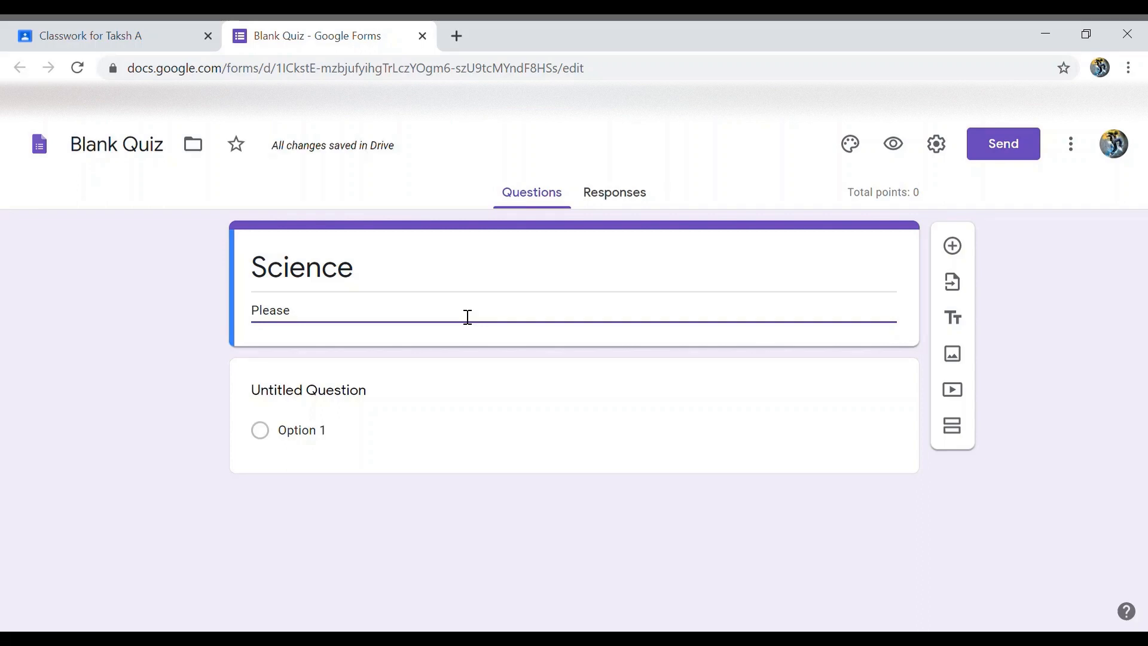
type(" Give the following")
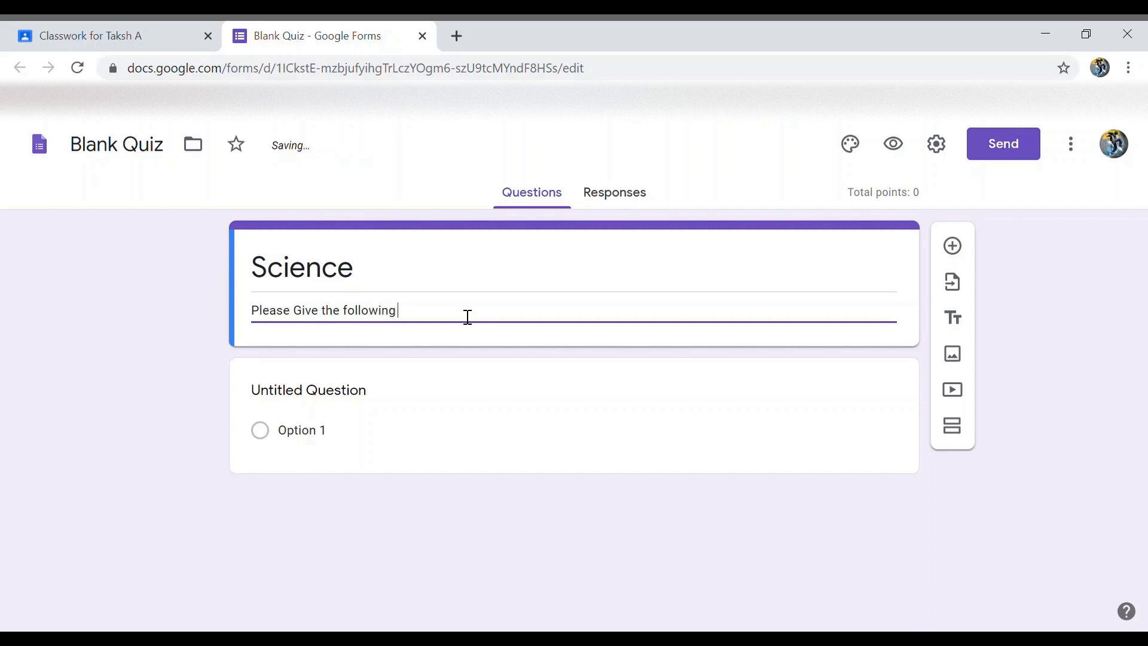
type(" answers")
left_click(248, 507)
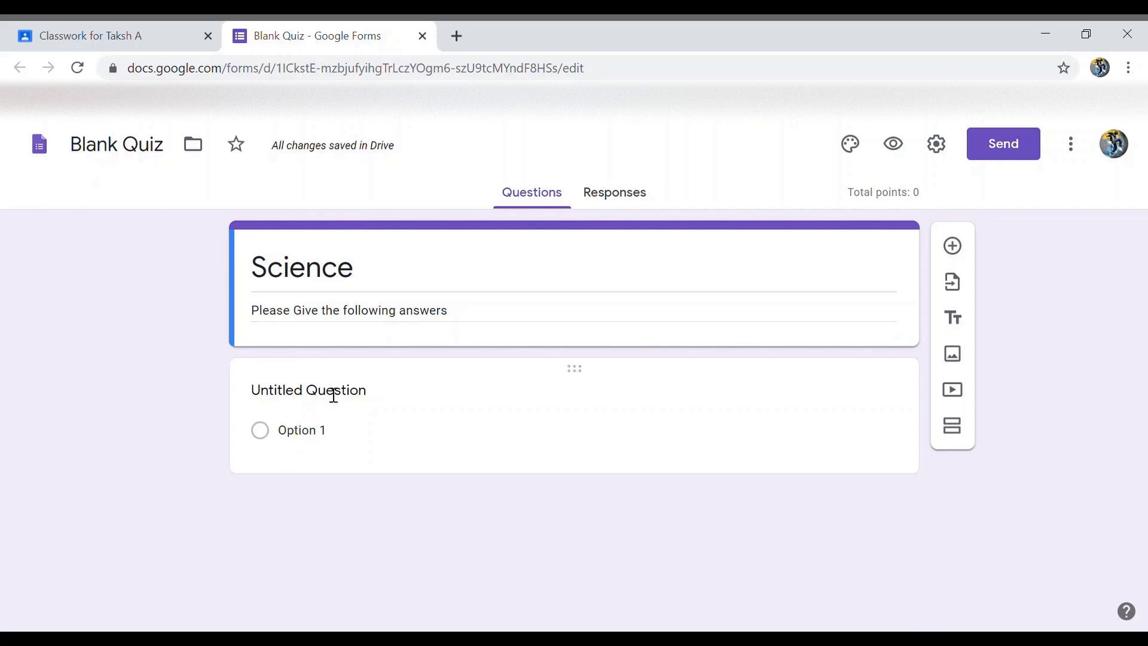
Set the untitled question's text to "What is ..." and check the image sources available for it without inserting one.
left_click(376, 396)
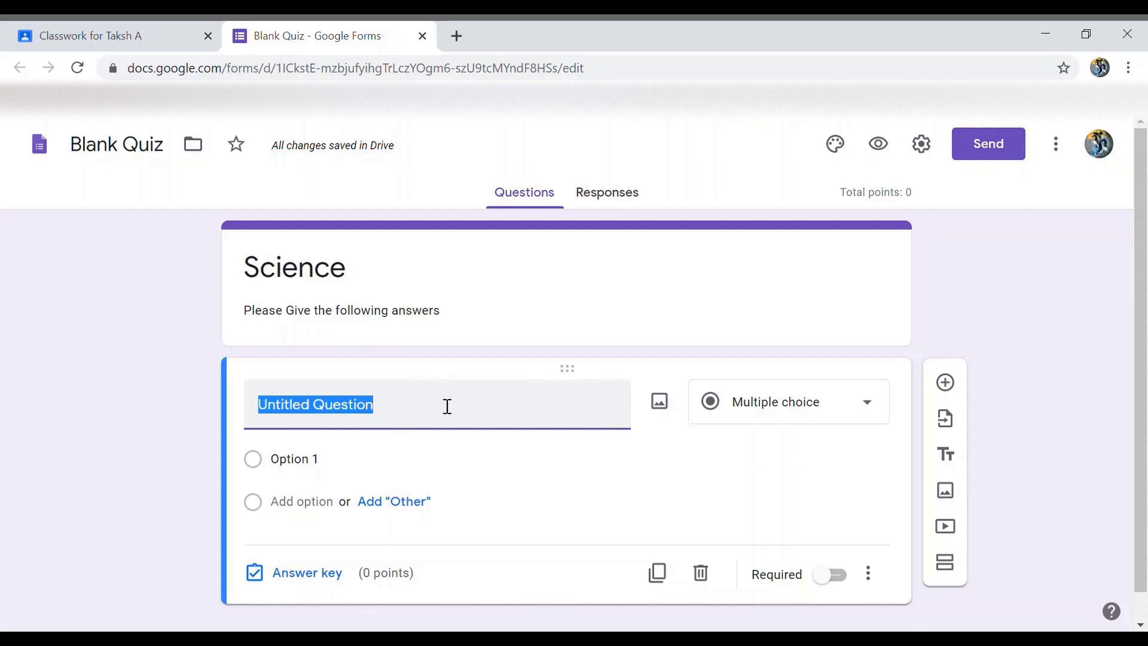
type("What is ...")
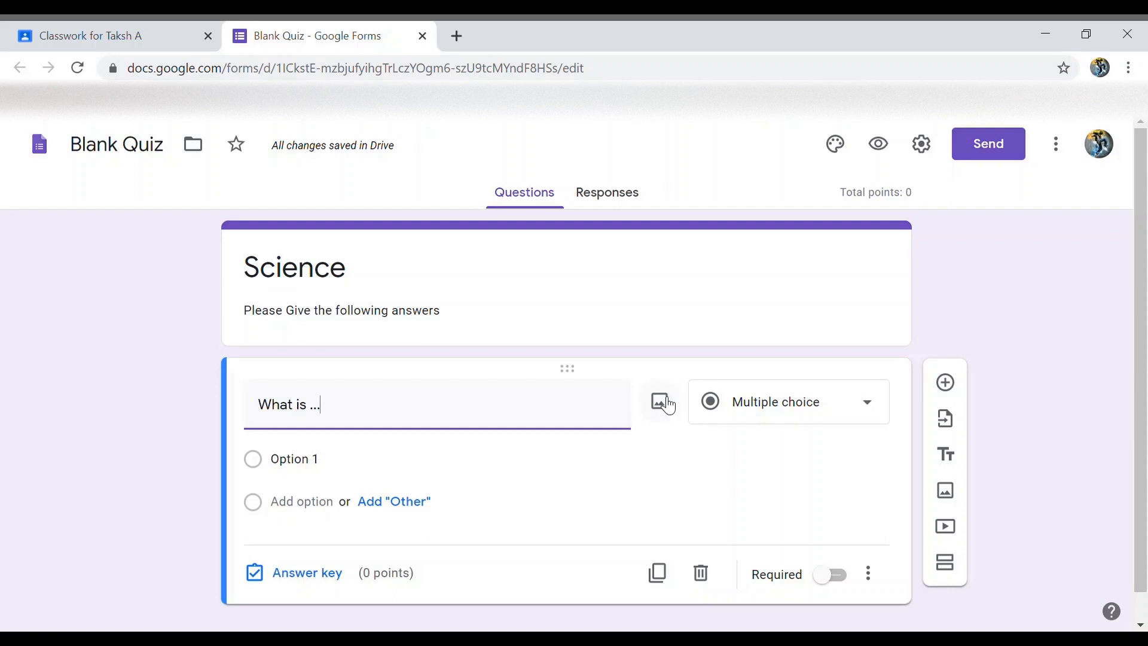
left_click(666, 405)
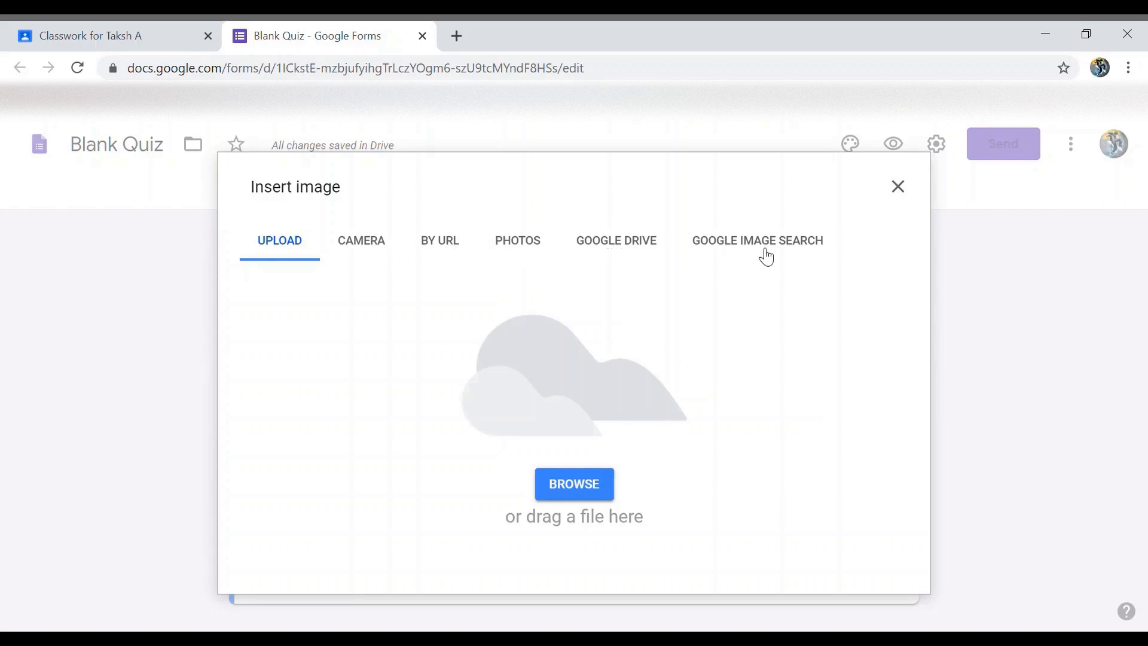
left_click(904, 189)
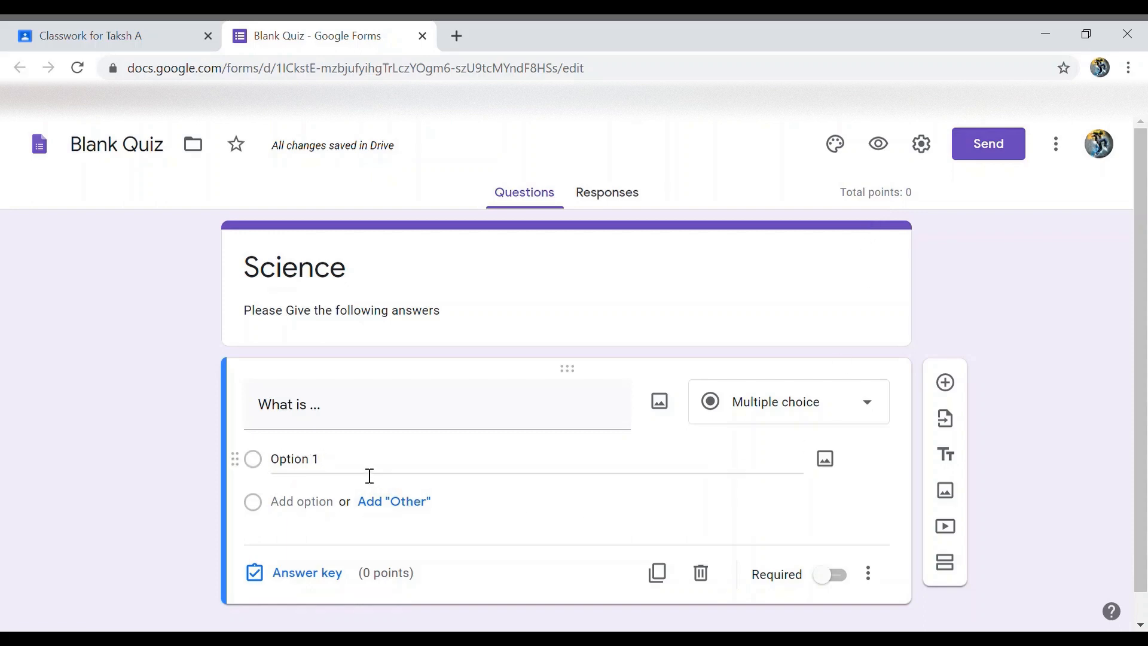
Give the "What is ..." question three answer choices: Option 1, Option 2 and Option 3.
left_click(295, 466)
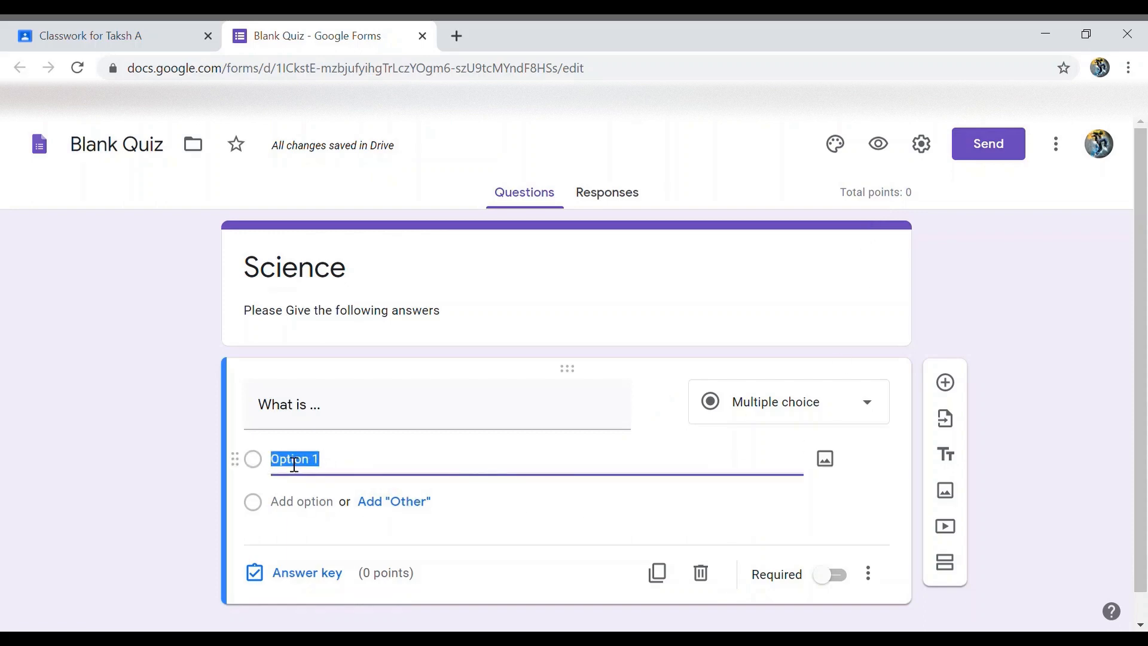
type("O")
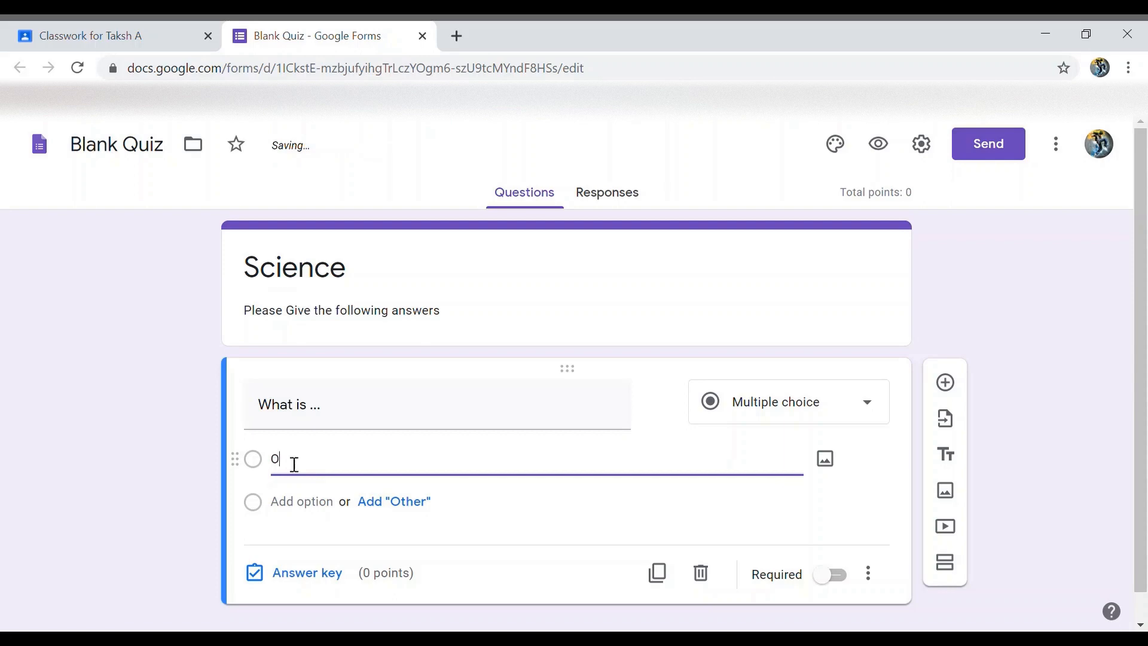
type("ption ")
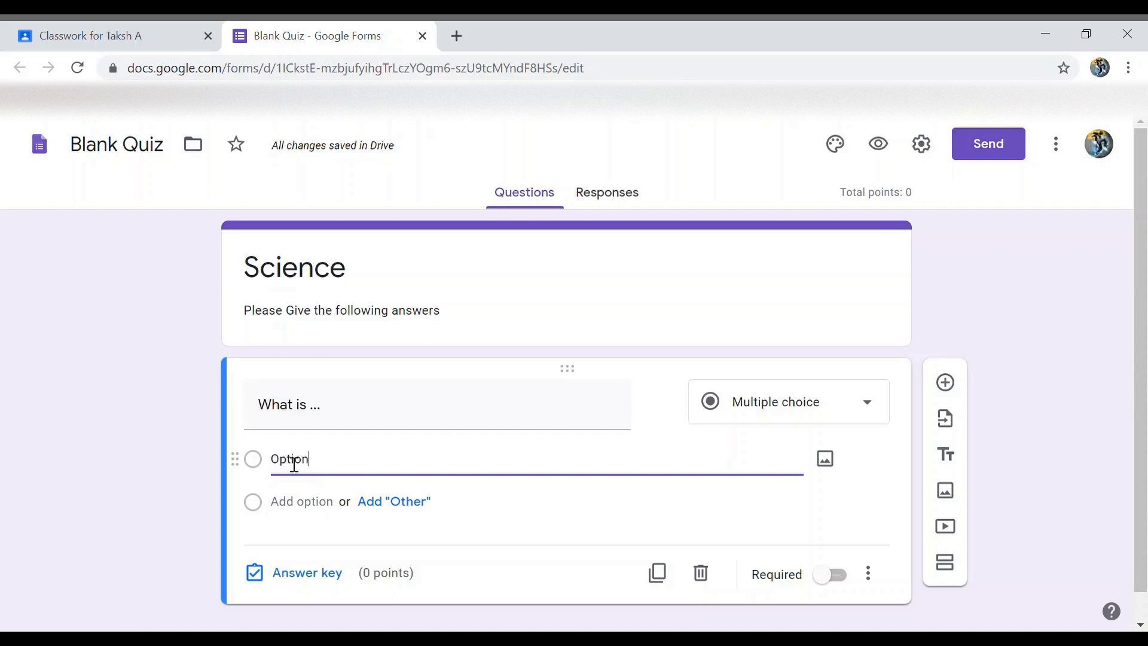
type("A")
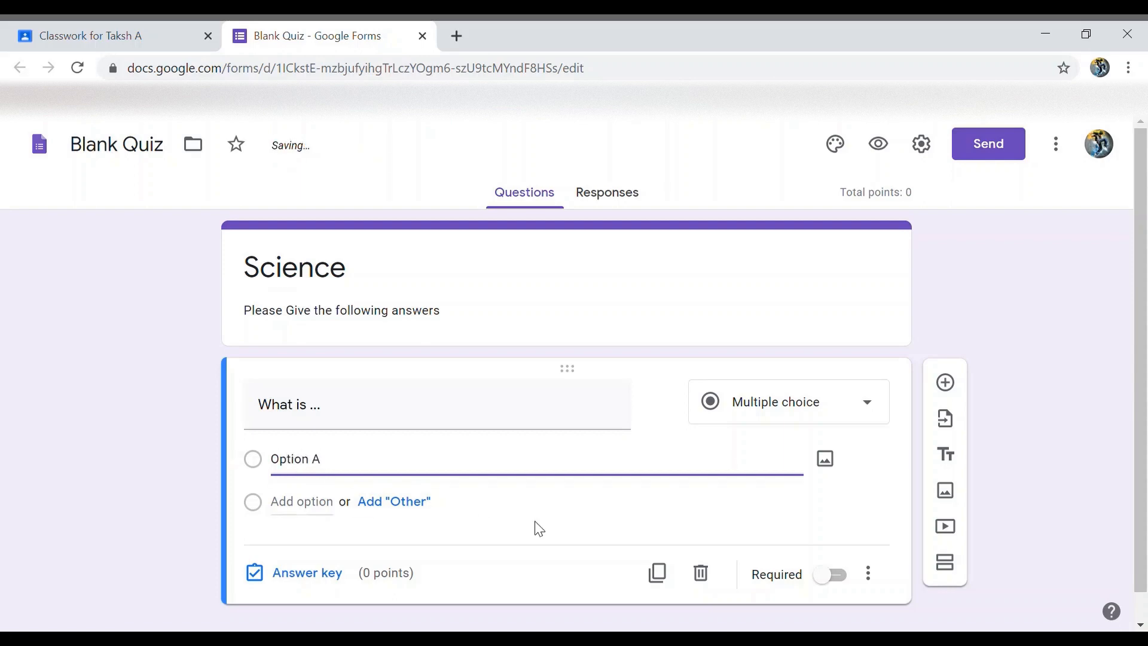
left_click(328, 508)
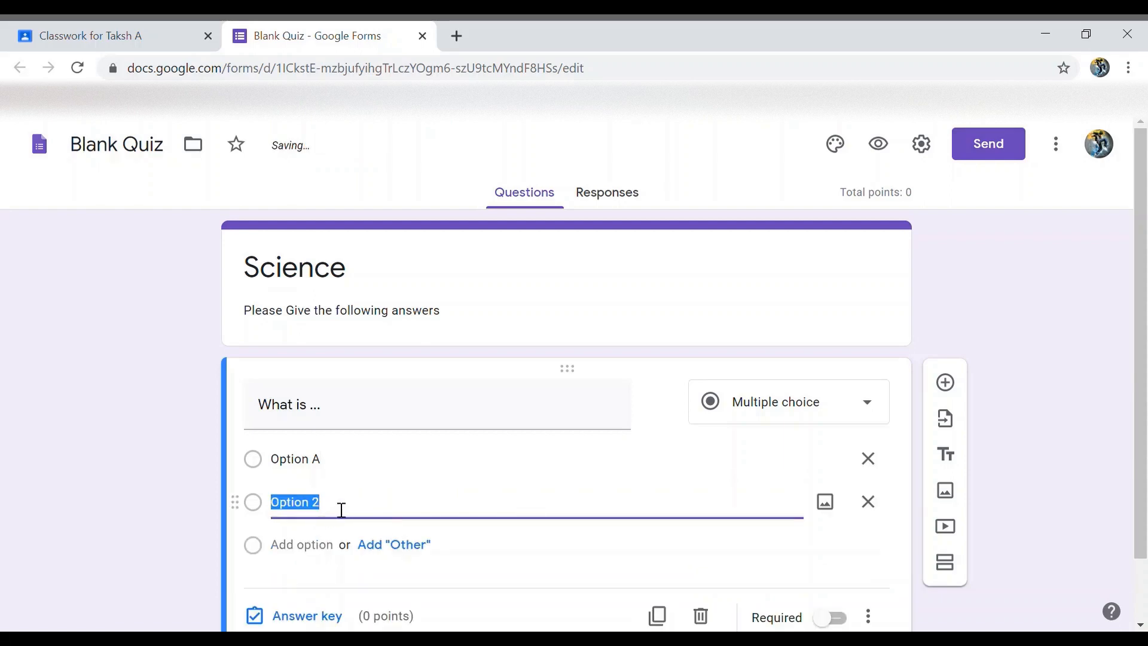
left_click(343, 470)
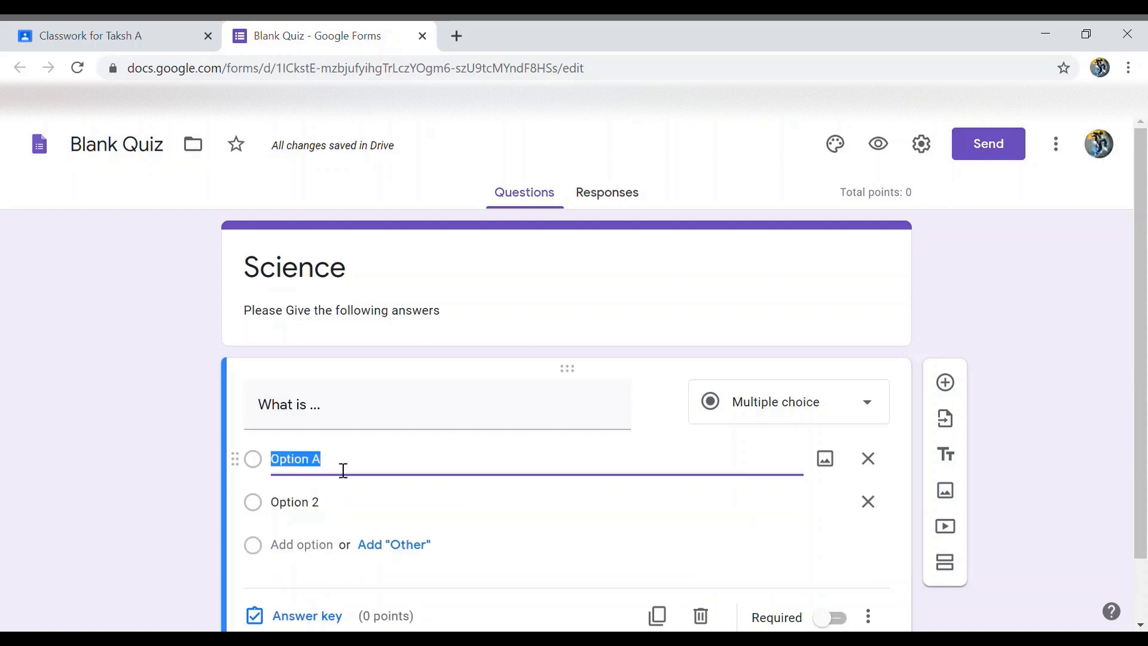
left_click(344, 470)
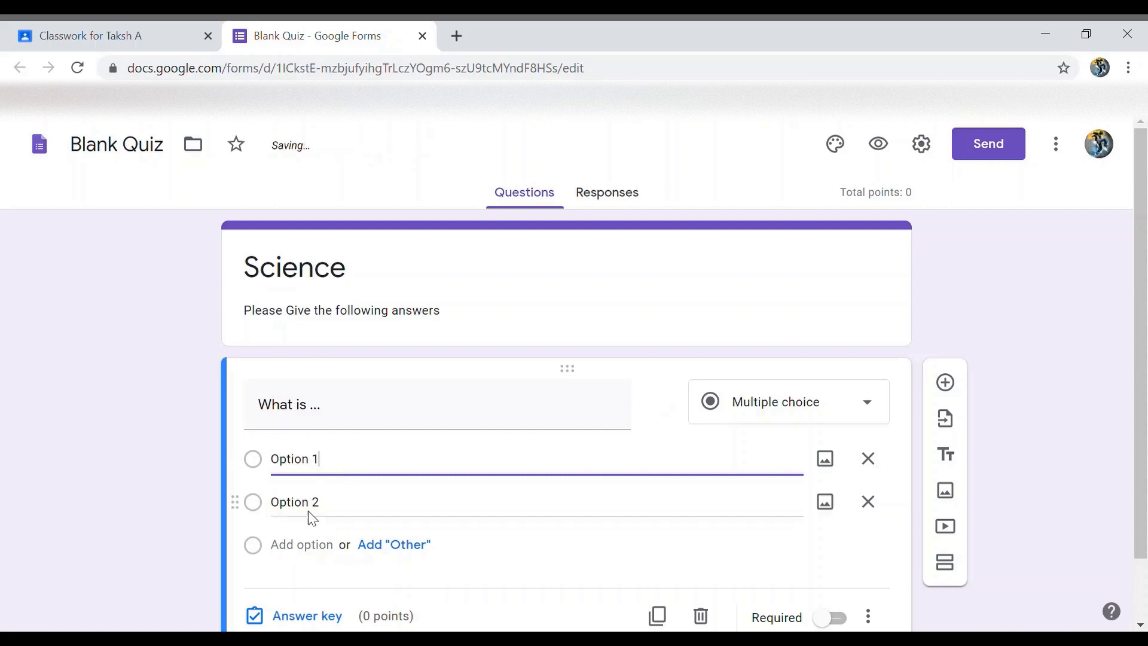
left_click(303, 545)
left_click(342, 549)
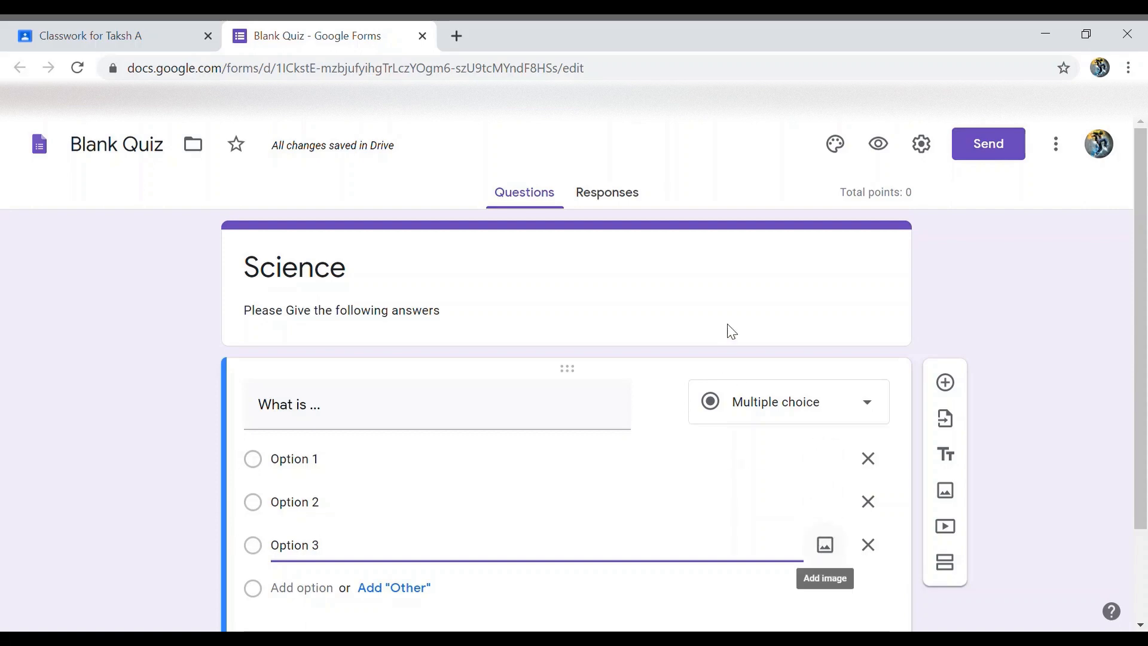
Review the available question types, keep Multiple choice, and make the "What is ..." question required.
left_click(837, 412)
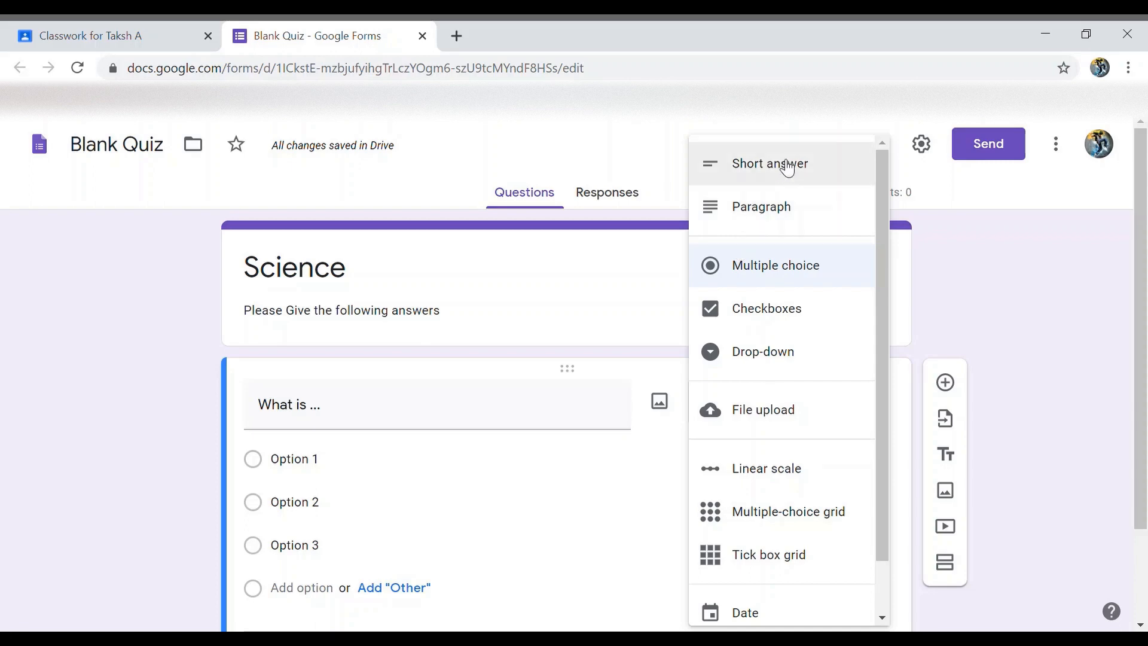
scroll(769, 494, "down", 1)
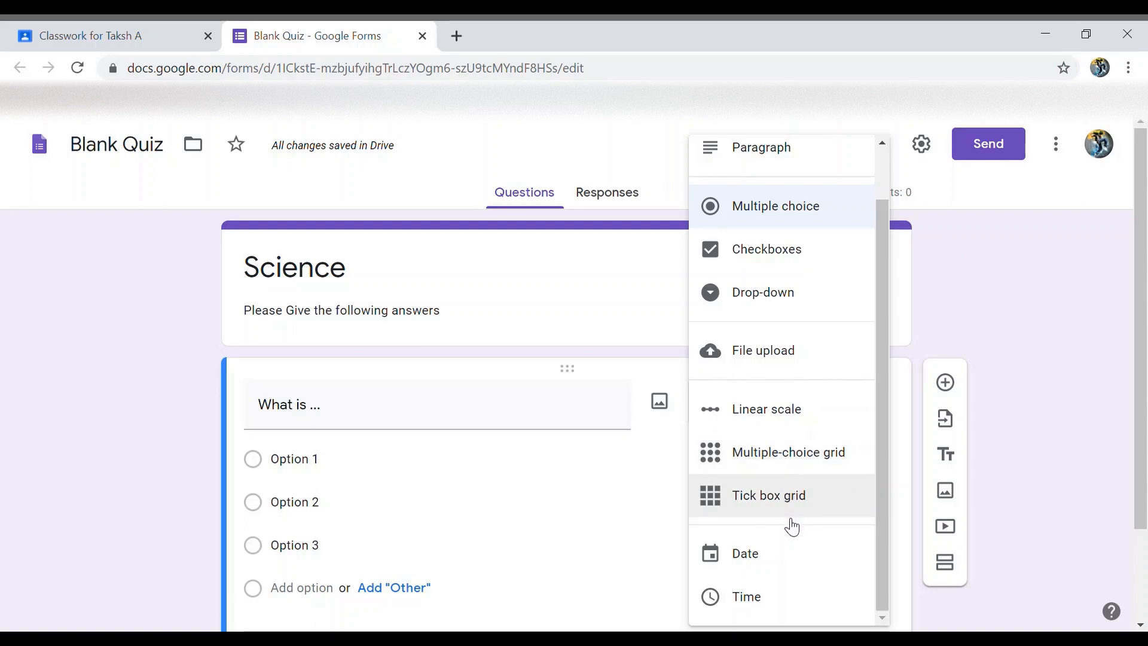
left_click(507, 587)
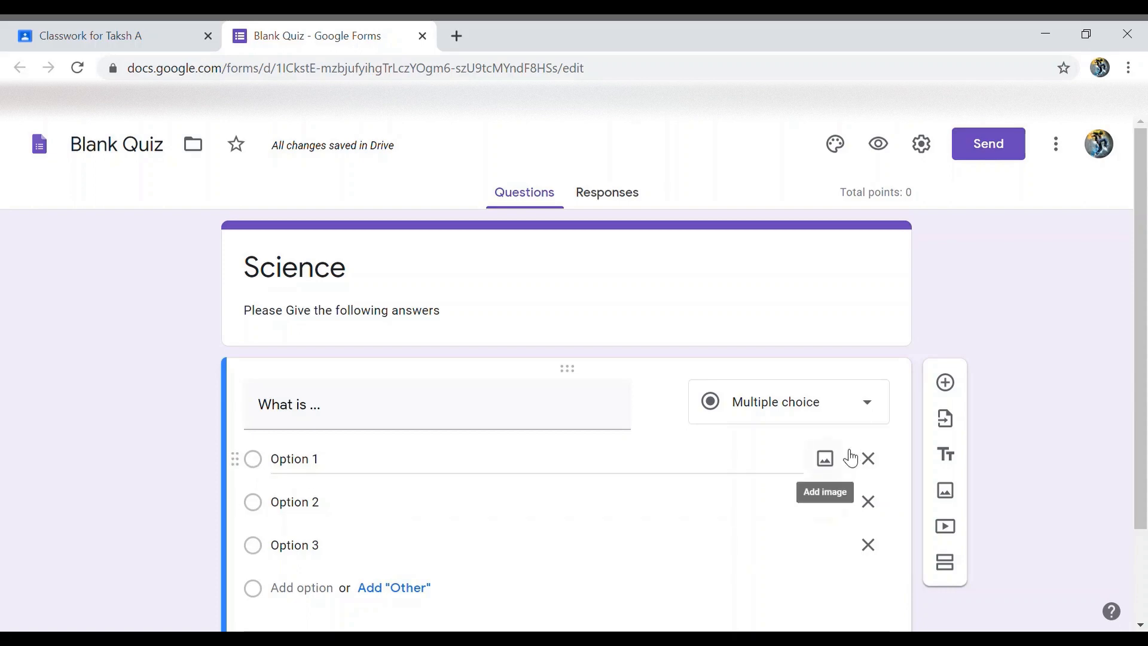
scroll(792, 485, "down", 2)
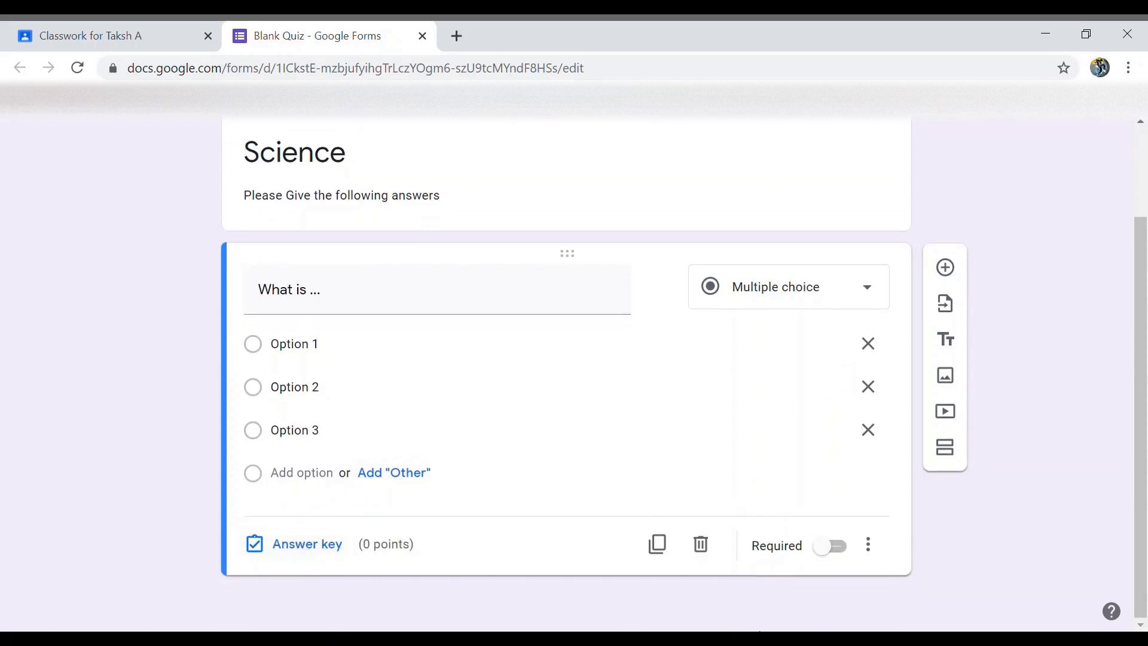
left_click(820, 546)
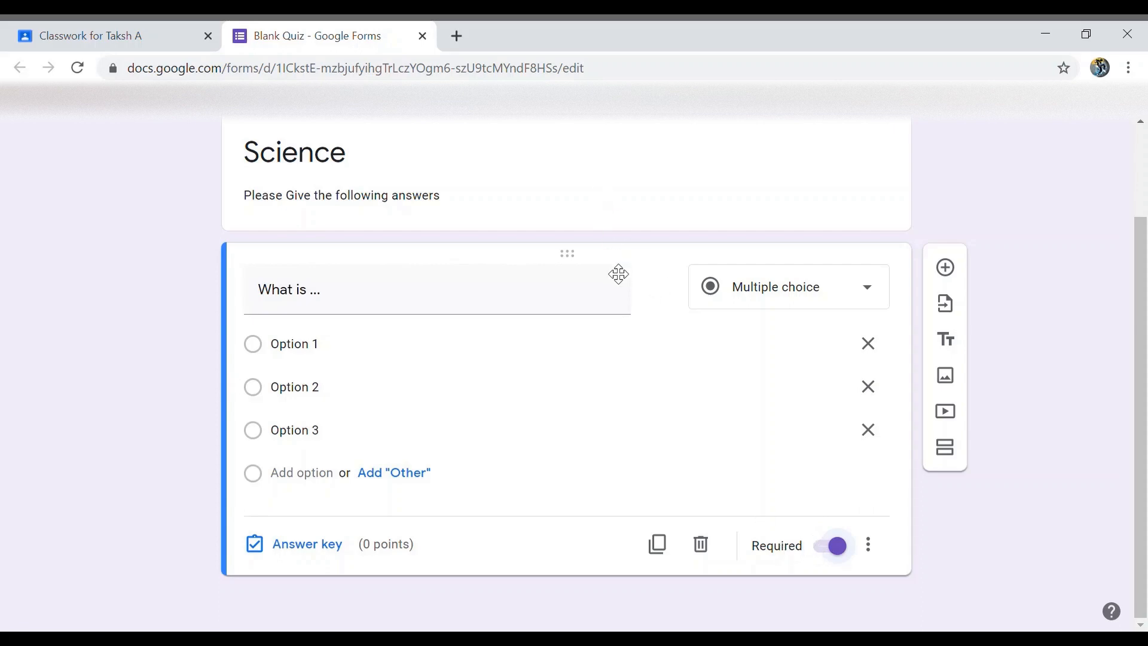
left_click_drag(618, 274, 618, 284)
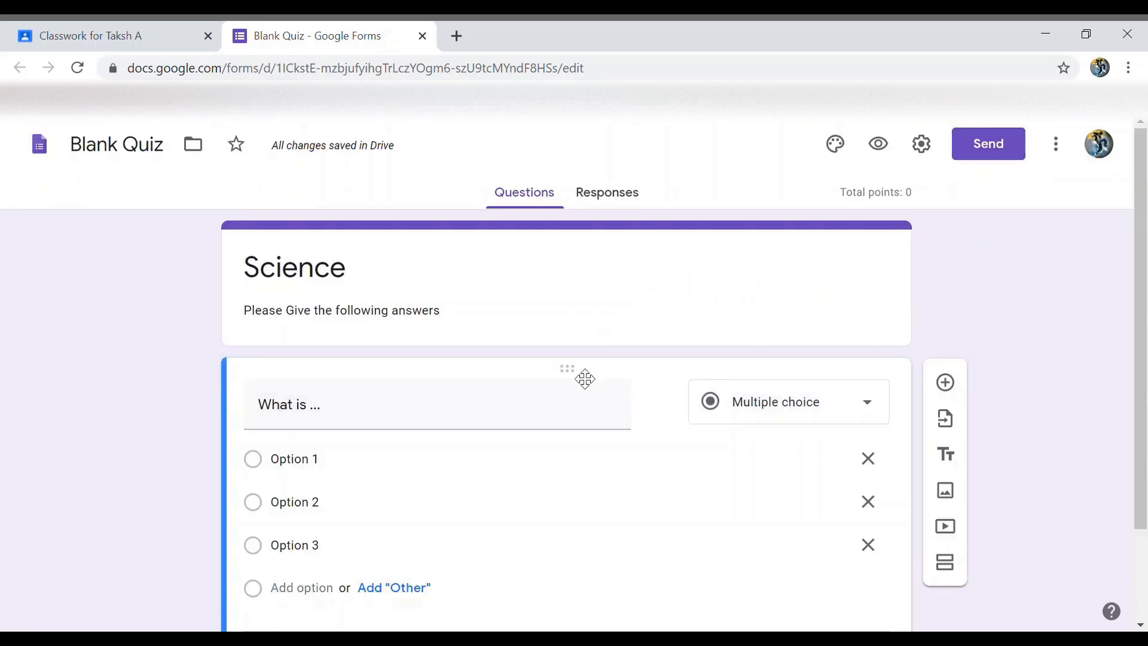
scroll(585, 378, "down", 2)
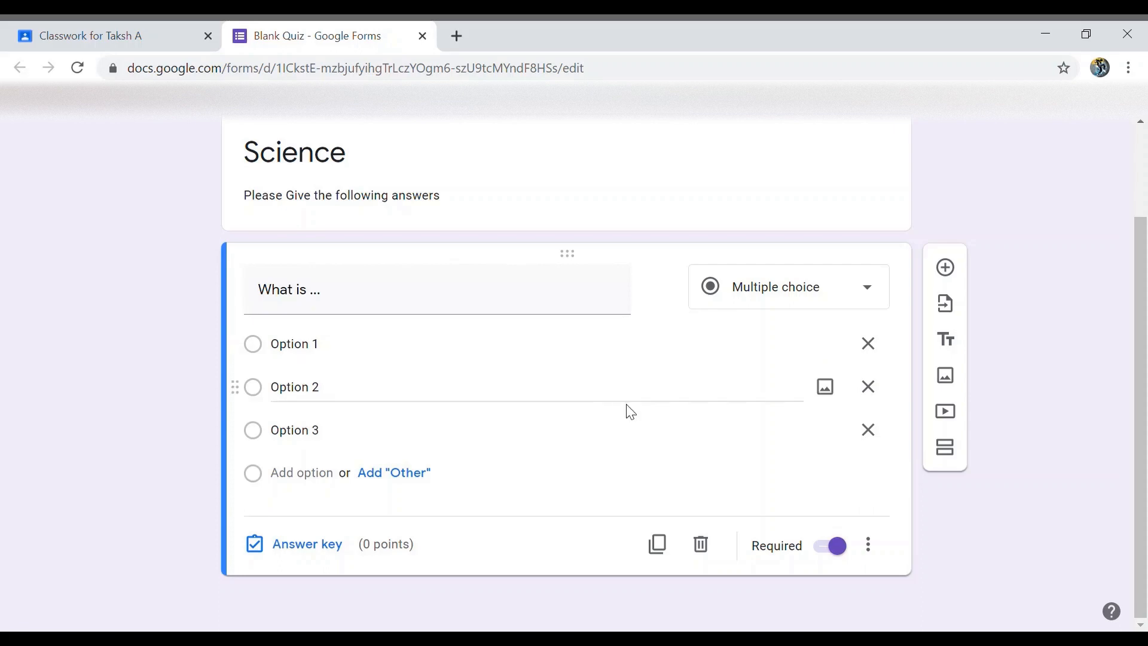
left_click(868, 544)
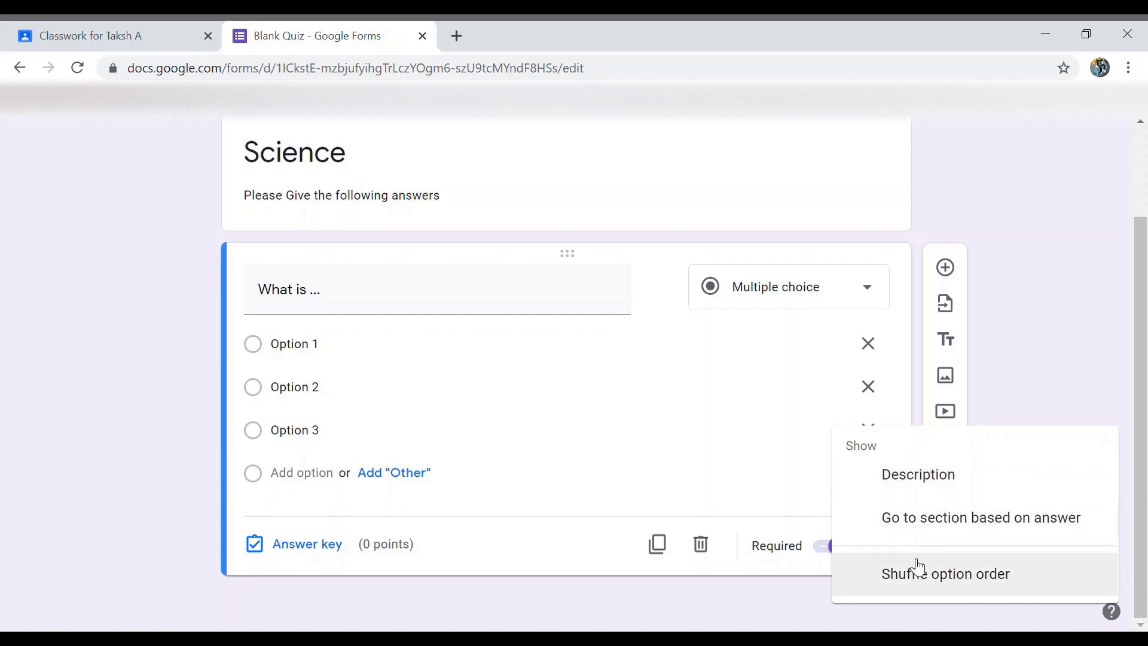
left_click(425, 591)
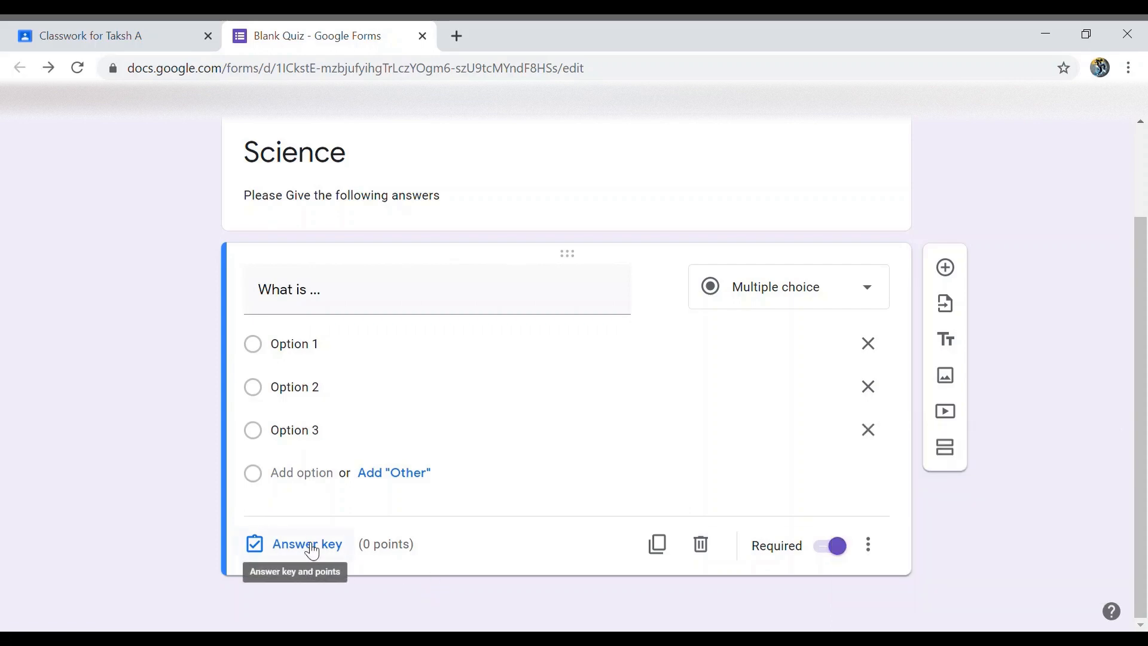
In the "What is ..." question's answer key, assign 10 points and mark Option 2 as the correct answer.
left_click(311, 550)
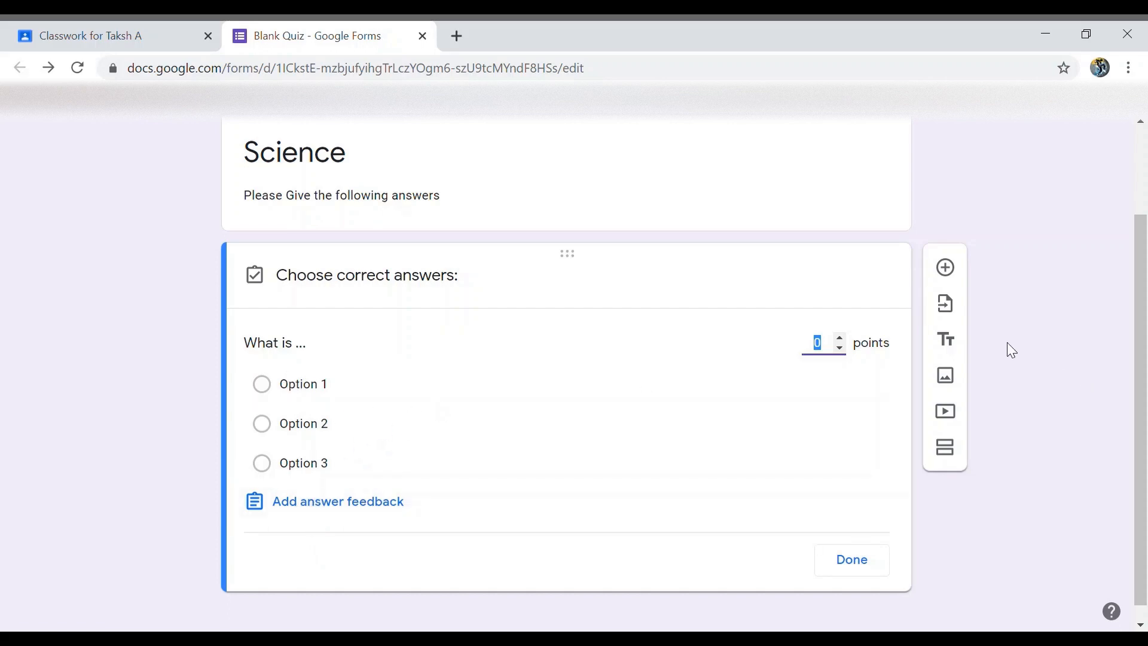
left_click(833, 352)
type("10")
left_click(263, 425)
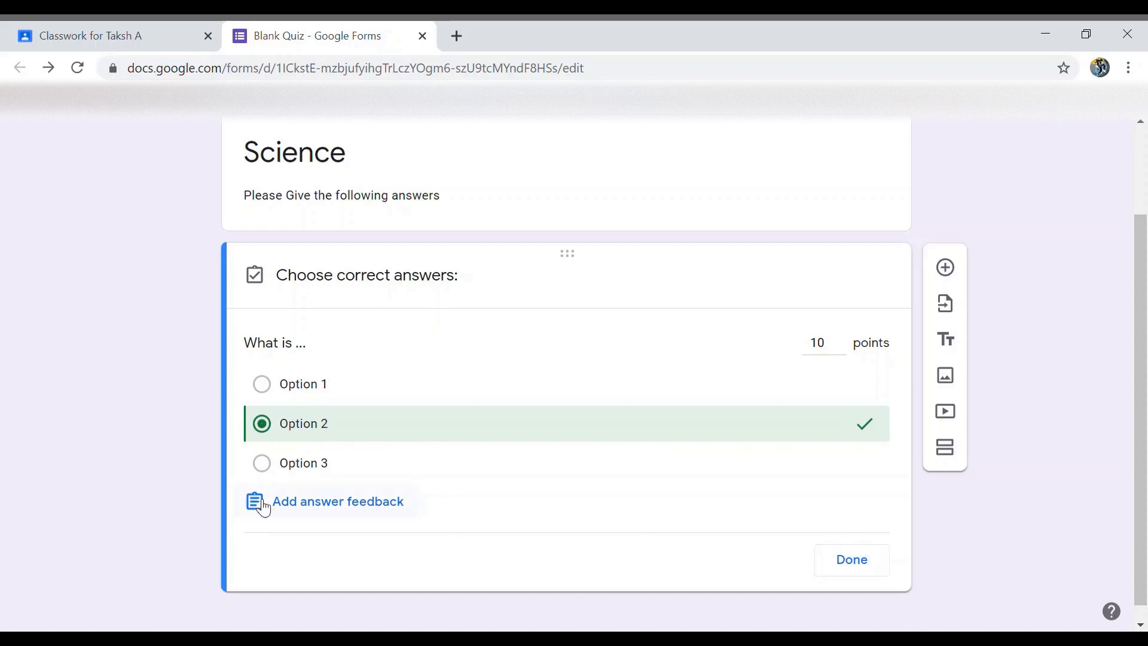
Add answer feedback to the question and enter "Answer" as the feedback text for incorrect answers.
left_click(318, 511)
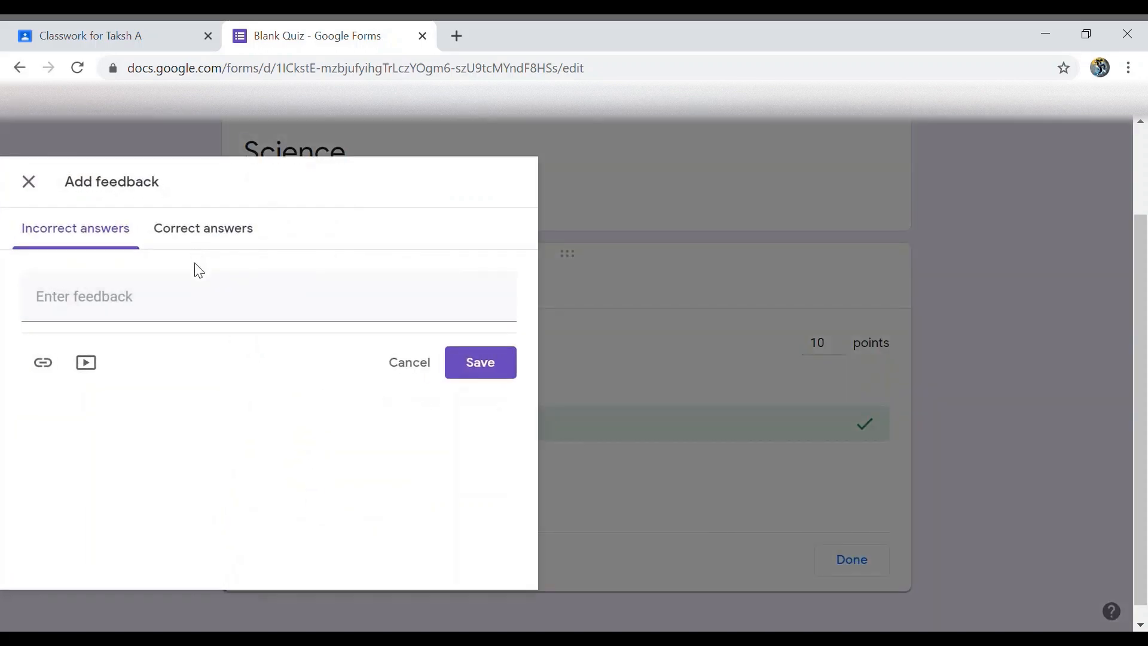
left_click(102, 304)
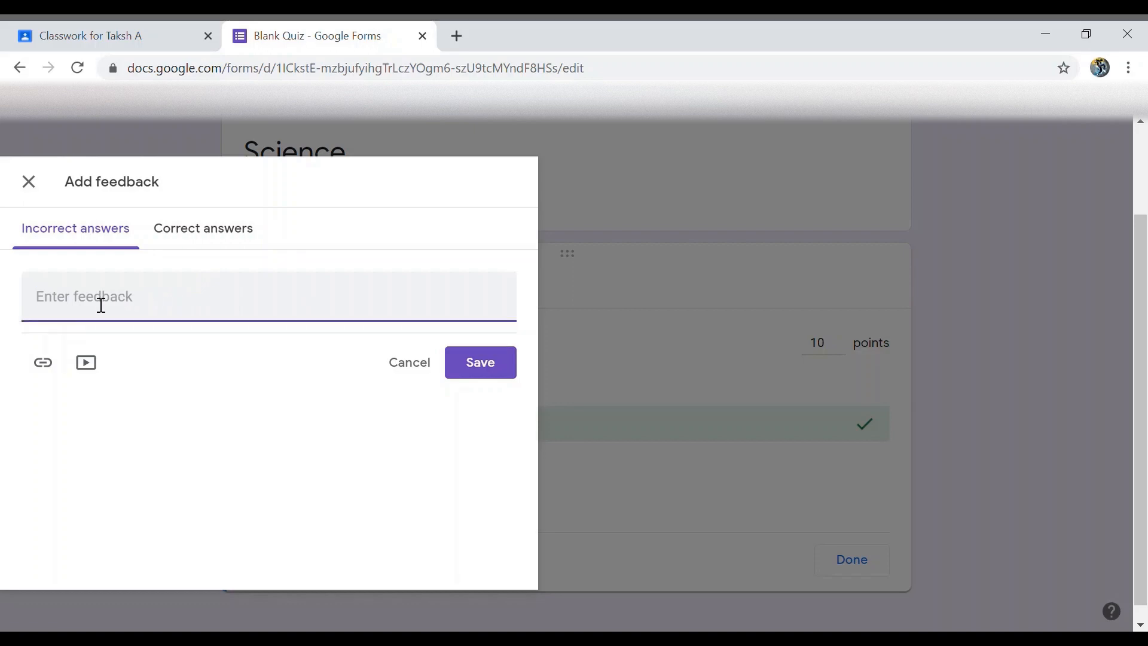
type("Answer")
Examine the video search and URL options for feedback without inserting a video, and compare the incorrect-answer and correct-answer feedback fields.
left_click(96, 368)
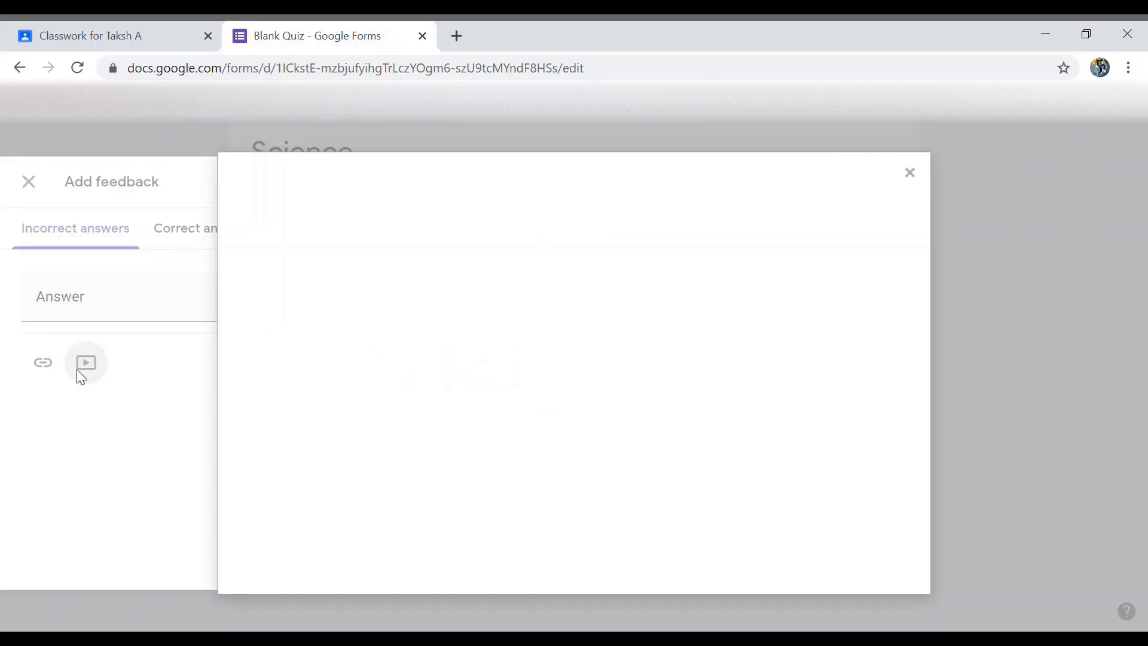
left_click(368, 296)
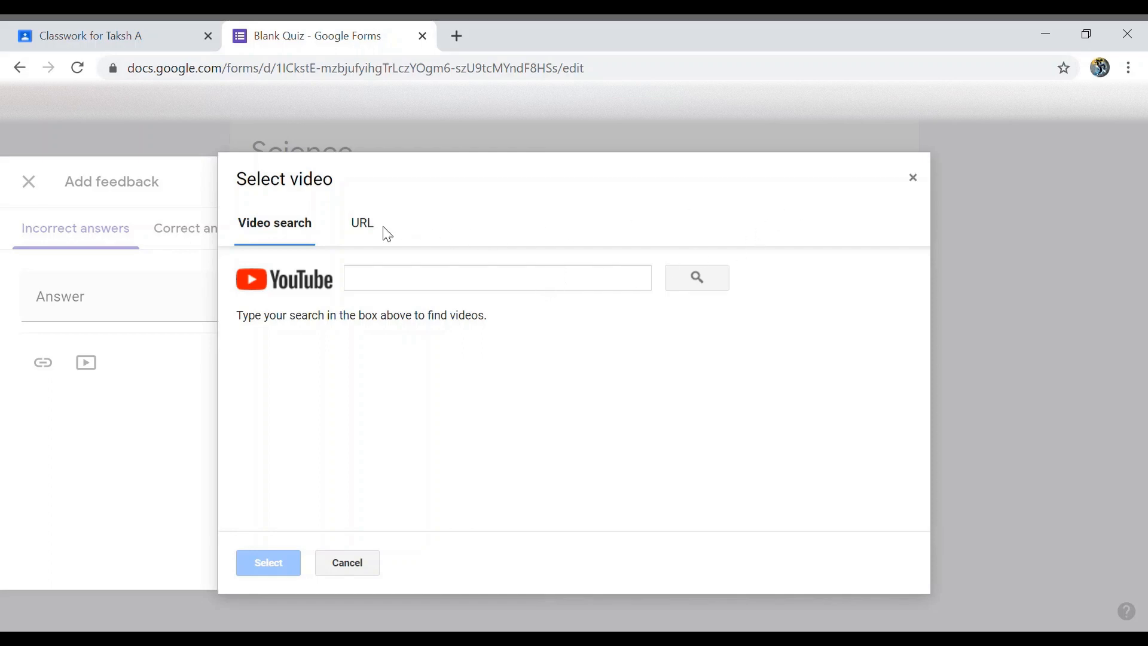
left_click(367, 230)
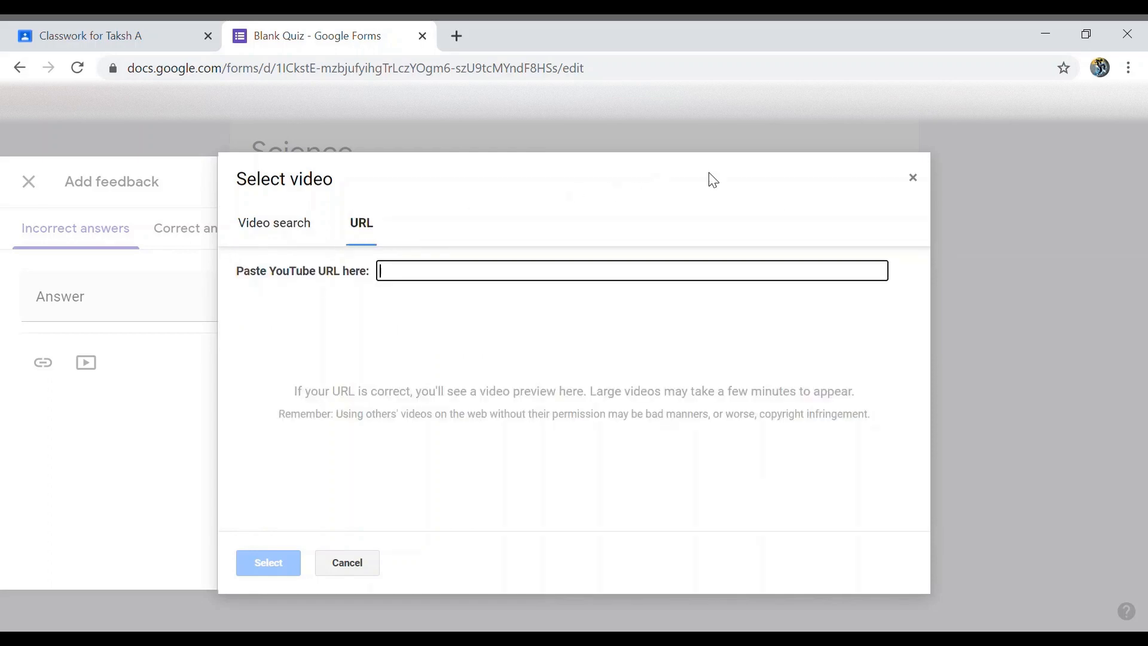
left_click(913, 183)
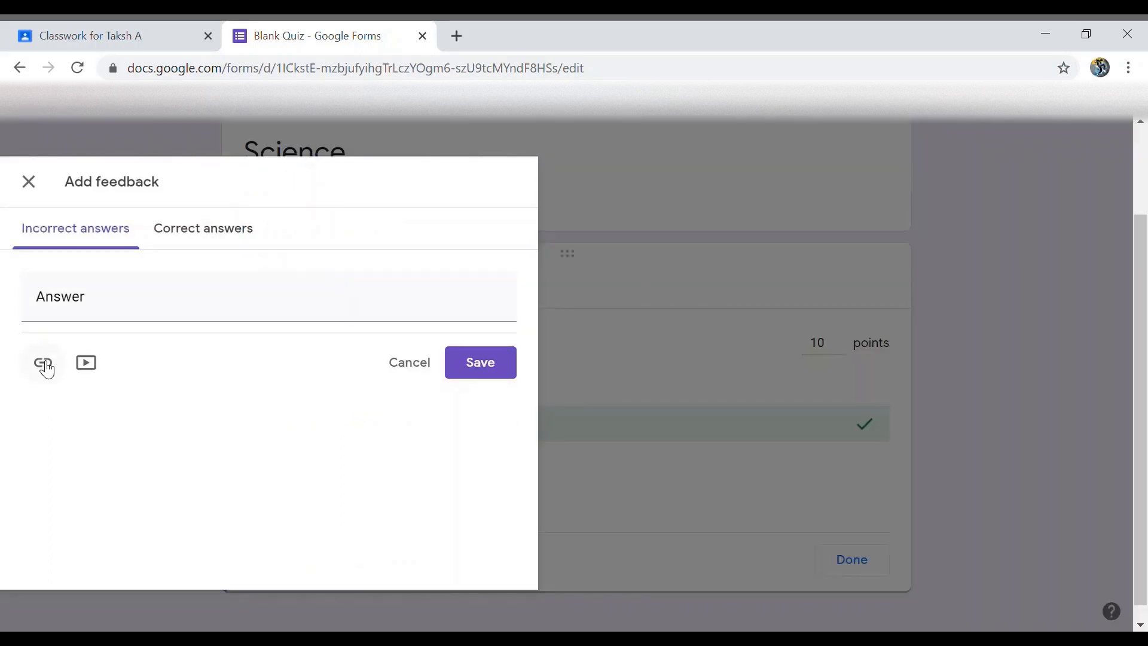
left_click(236, 240)
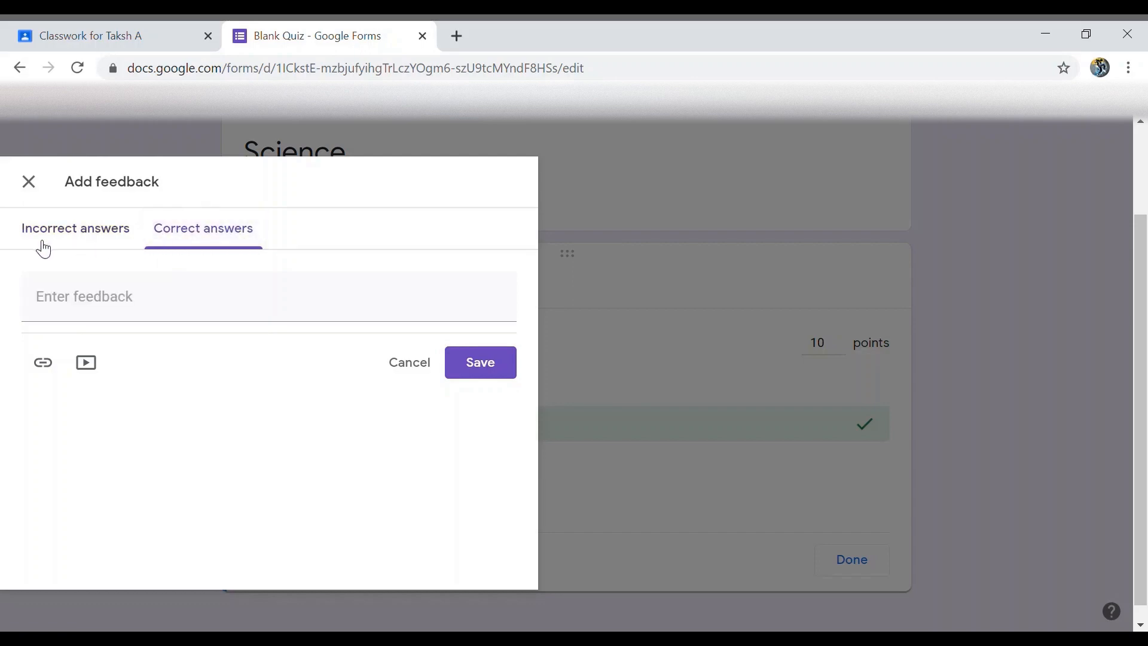
left_click(42, 244)
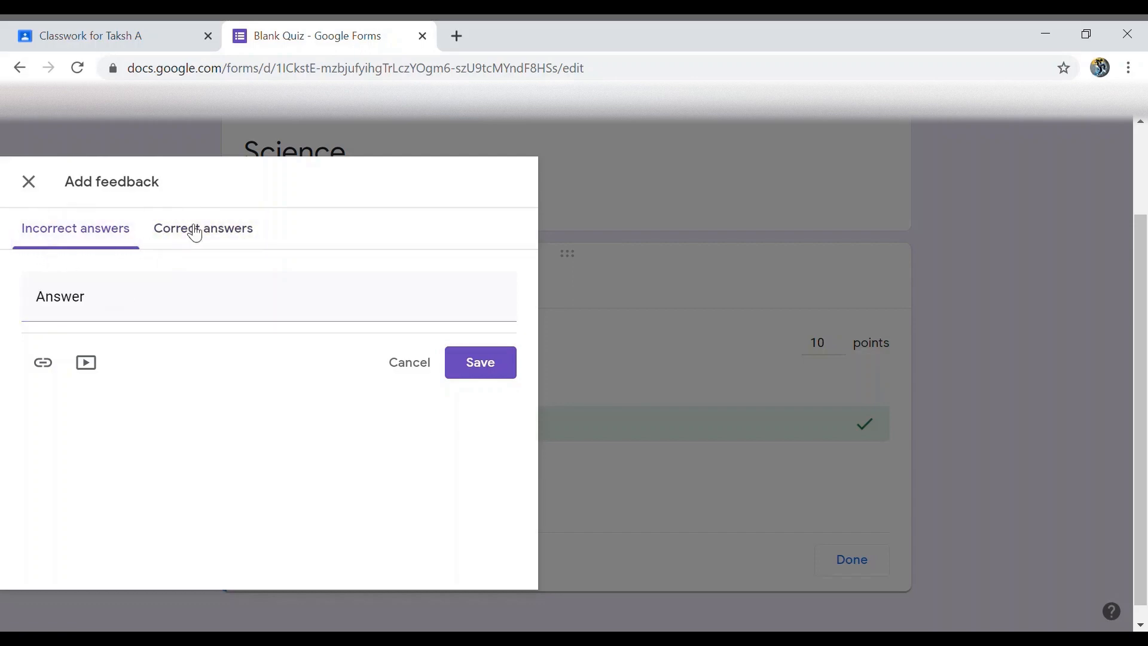
left_click(209, 234)
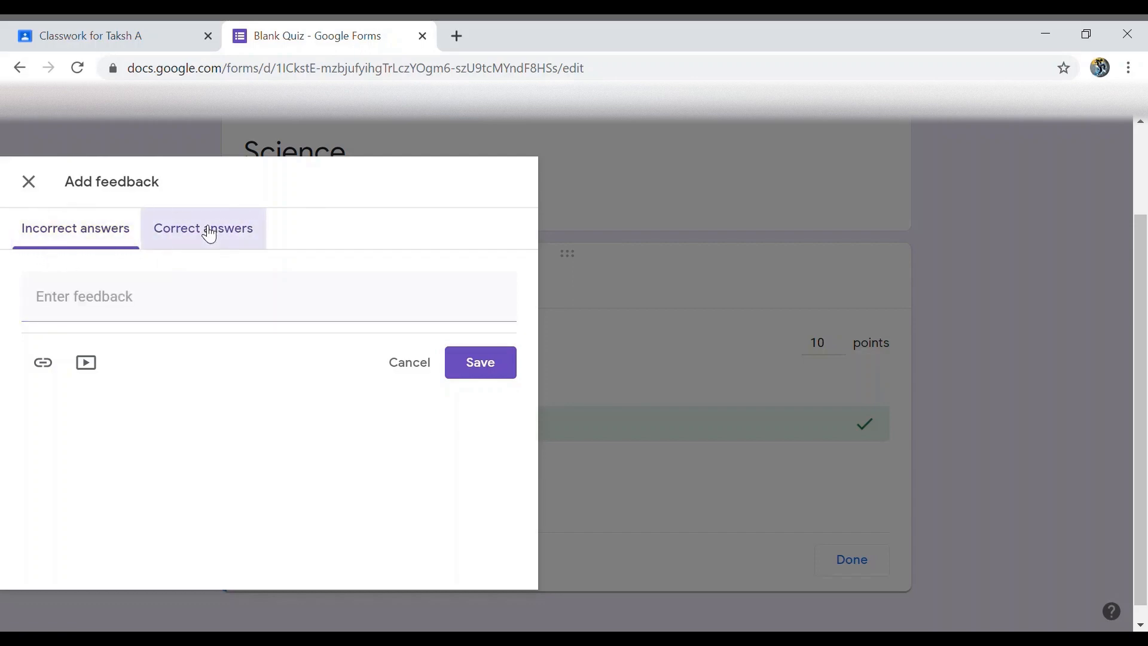
left_click(92, 248)
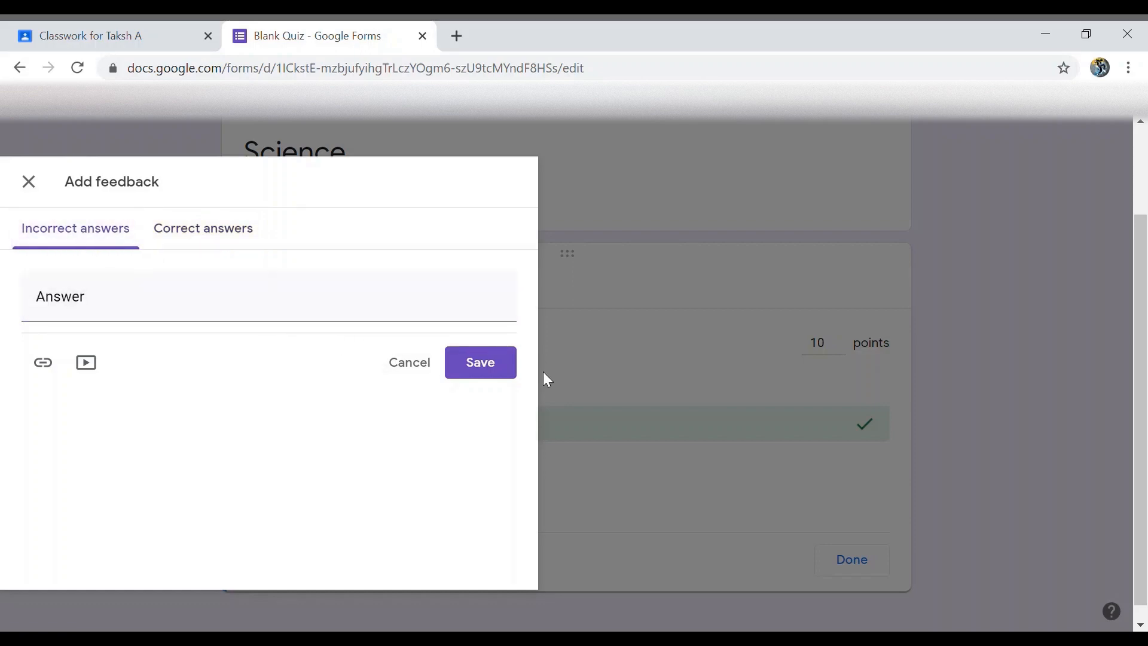
Change the incorrect-answer feedback to "Incorrect Answer", leave the correct-answer feedback blank, save it and finish the answer key.
left_click_drag(164, 319, 30, 315)
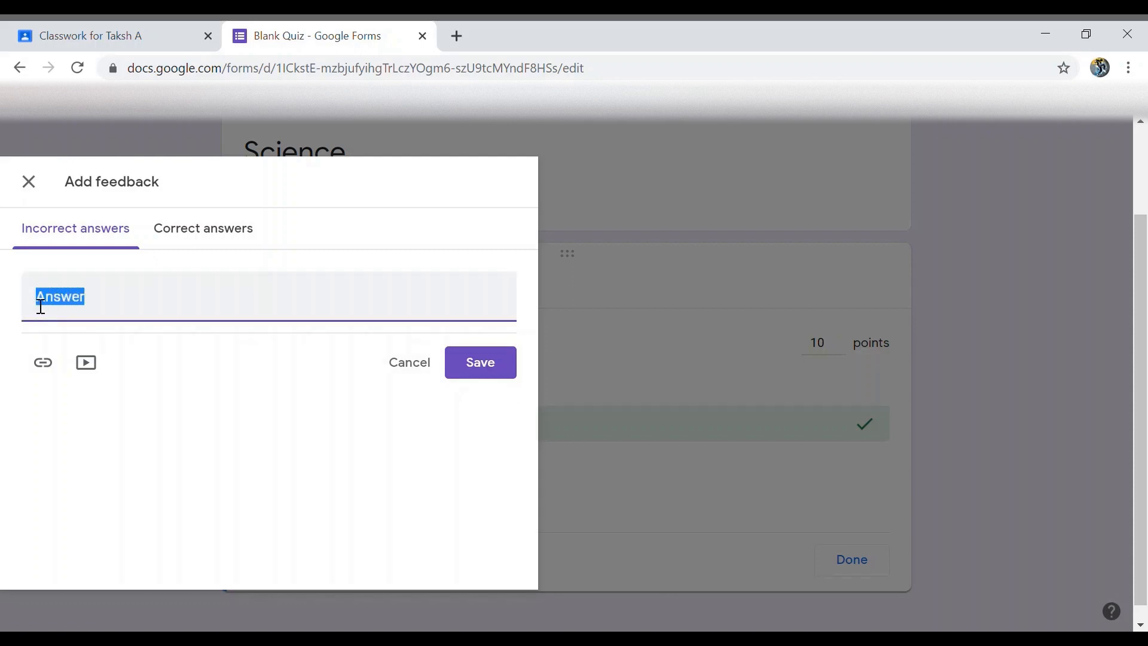
left_click(40, 307)
type("Incorrect")
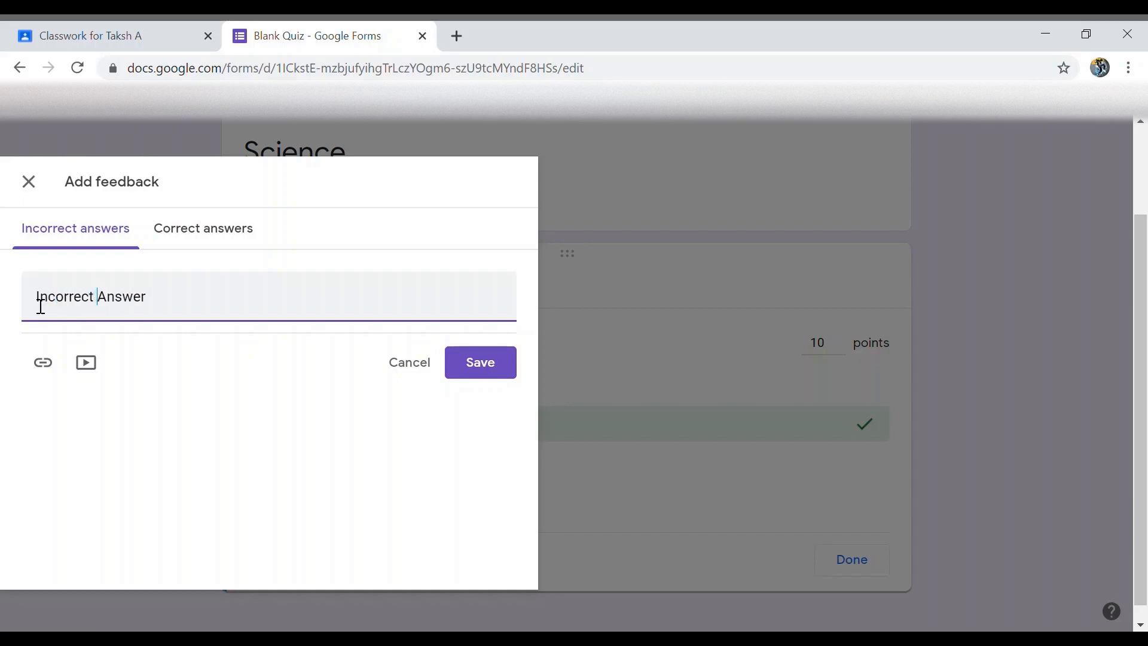
left_click(204, 242)
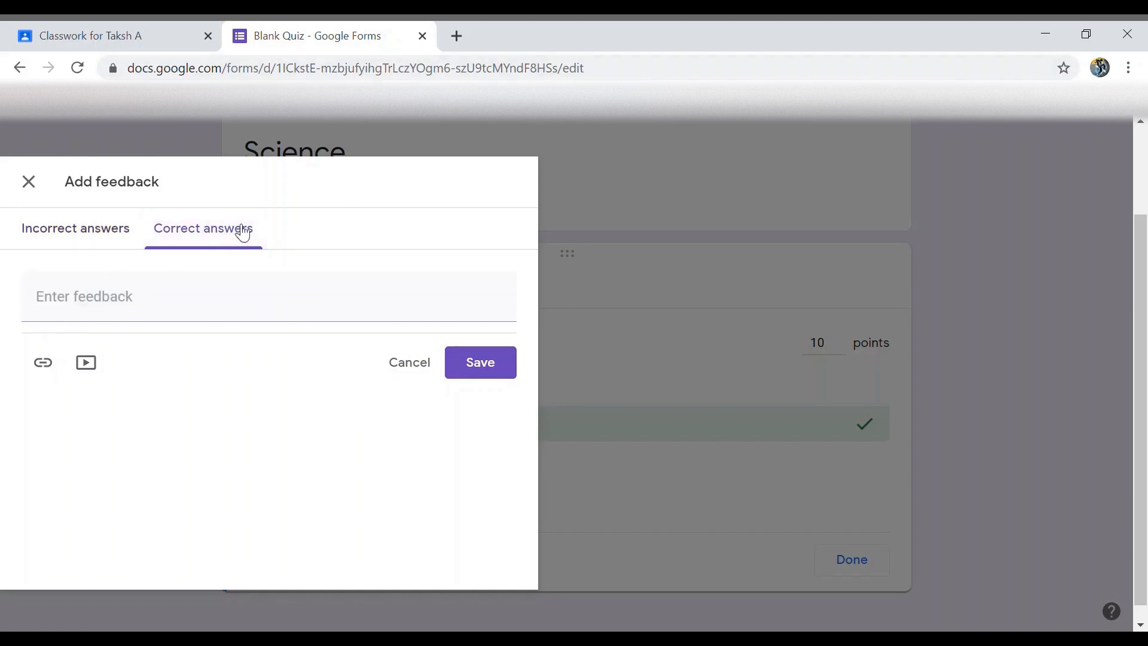
left_click(167, 315)
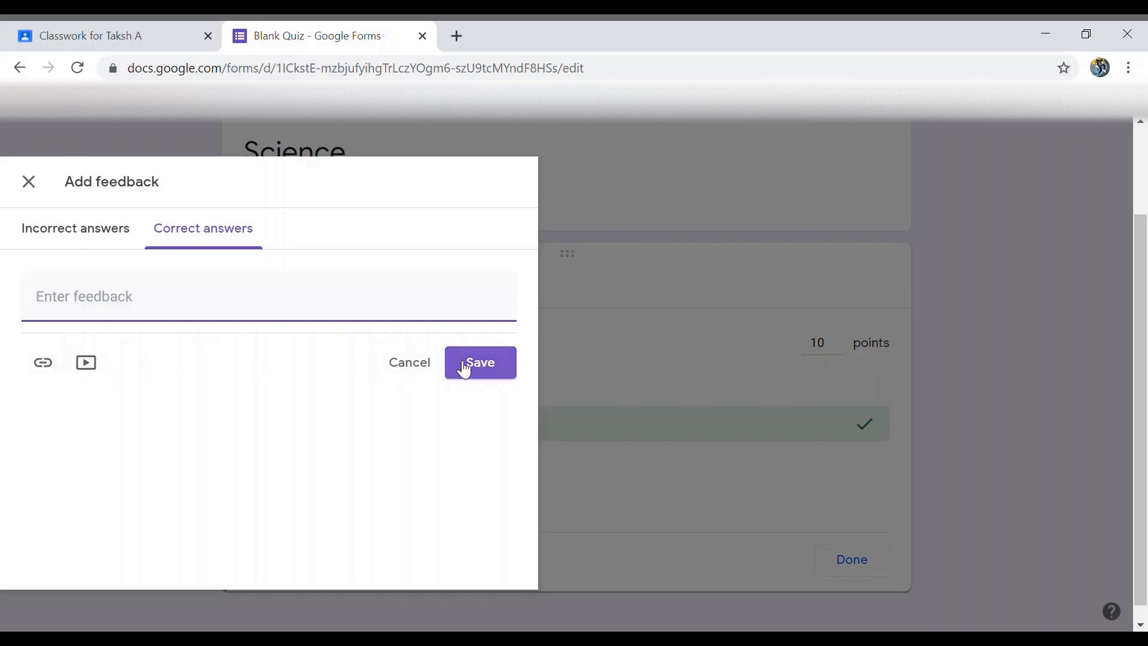
left_click(469, 371)
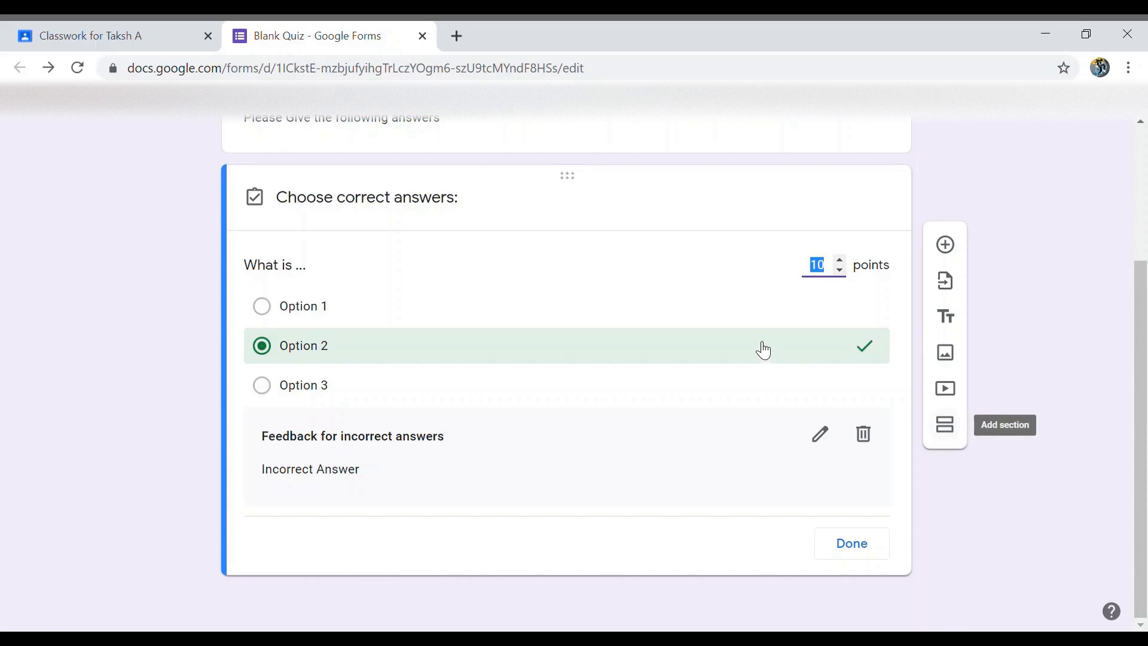
scroll(748, 341, "up", 1)
scroll(725, 326, "down", 1)
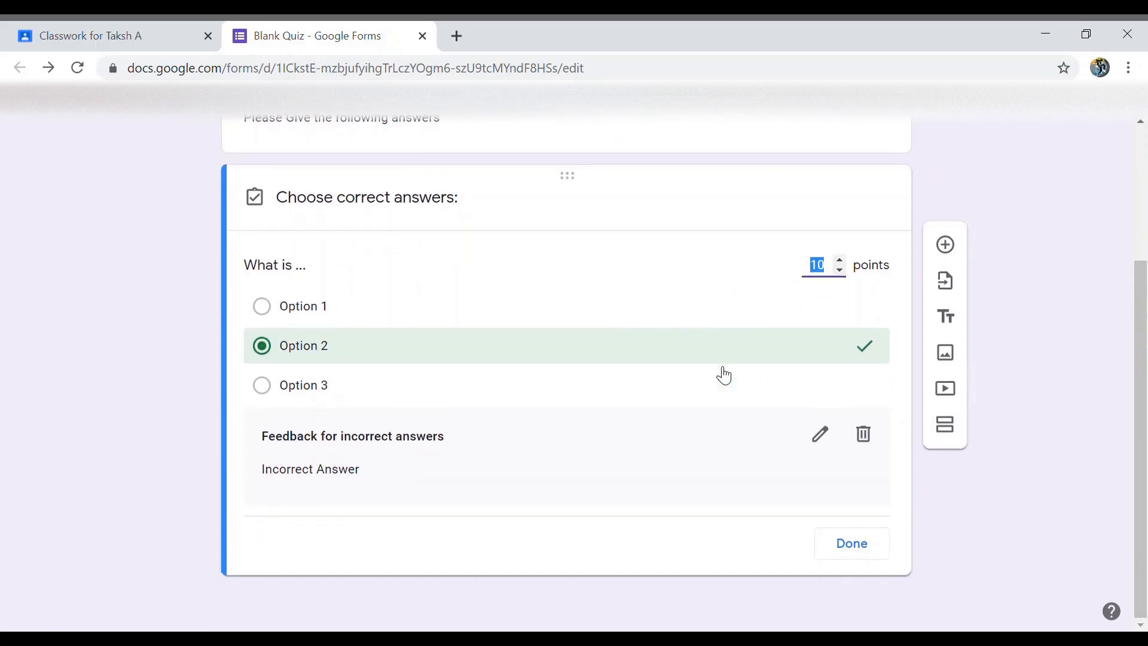
left_click(852, 544)
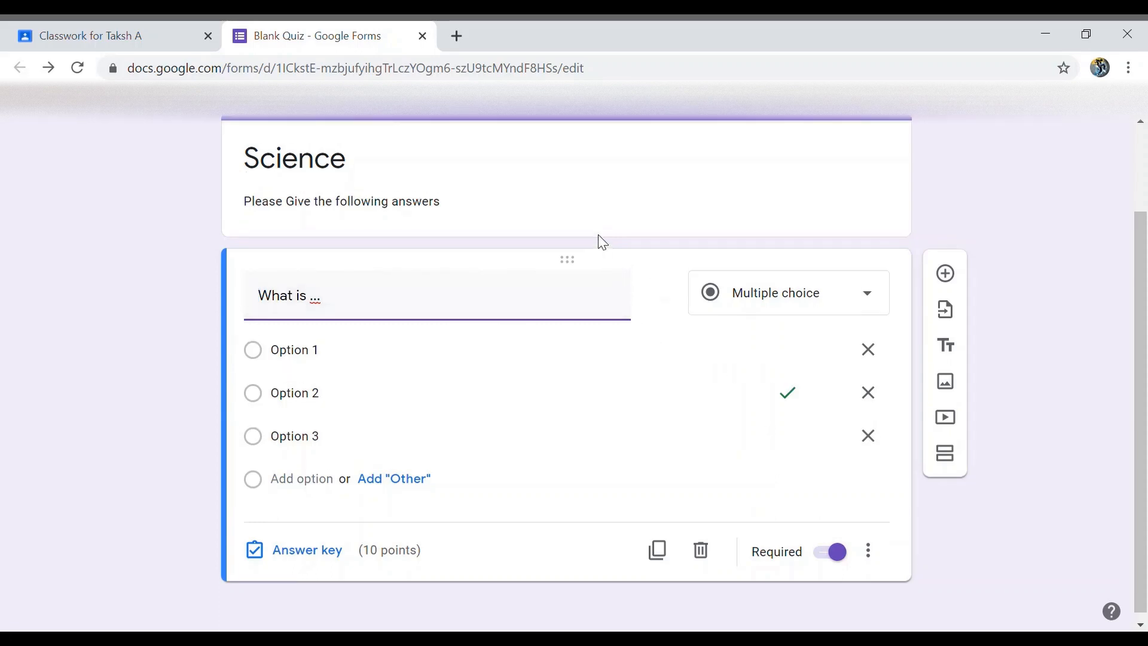
Open the sending options of the Science form and select its full shareable link.
scroll(598, 235, "up", 2)
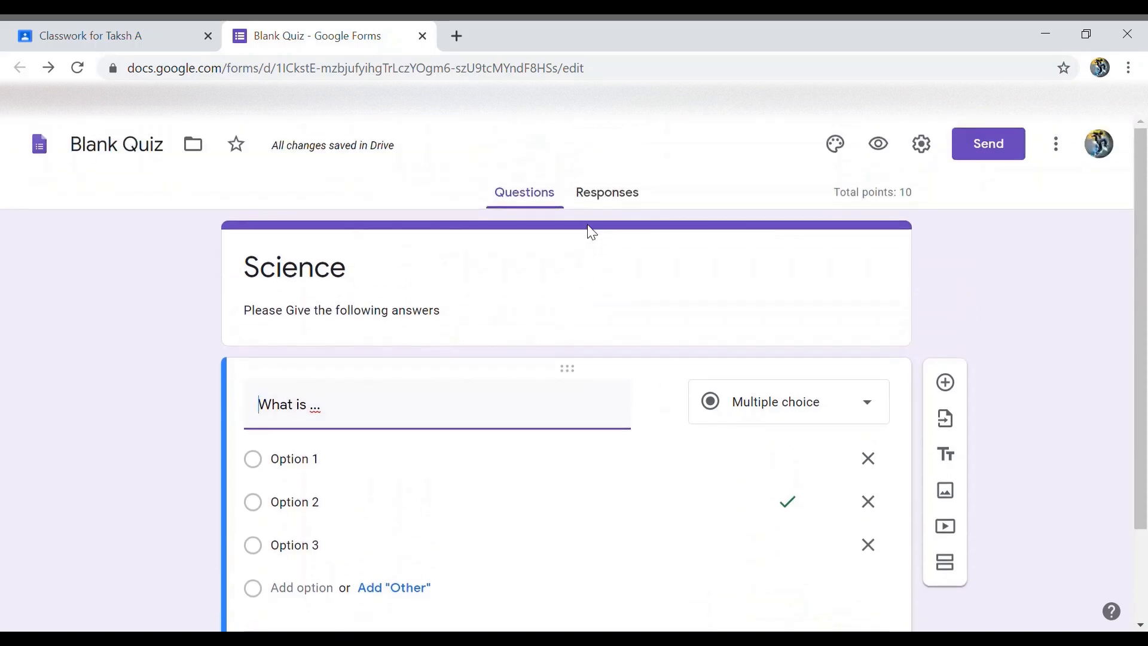
left_click(979, 163)
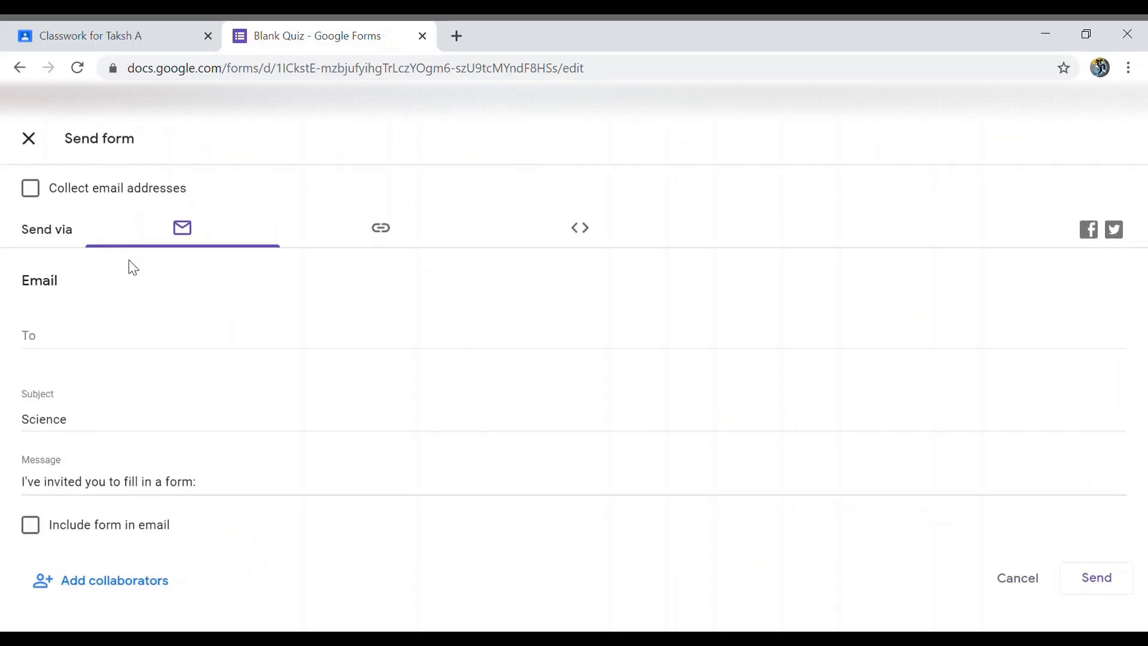
left_click(381, 232)
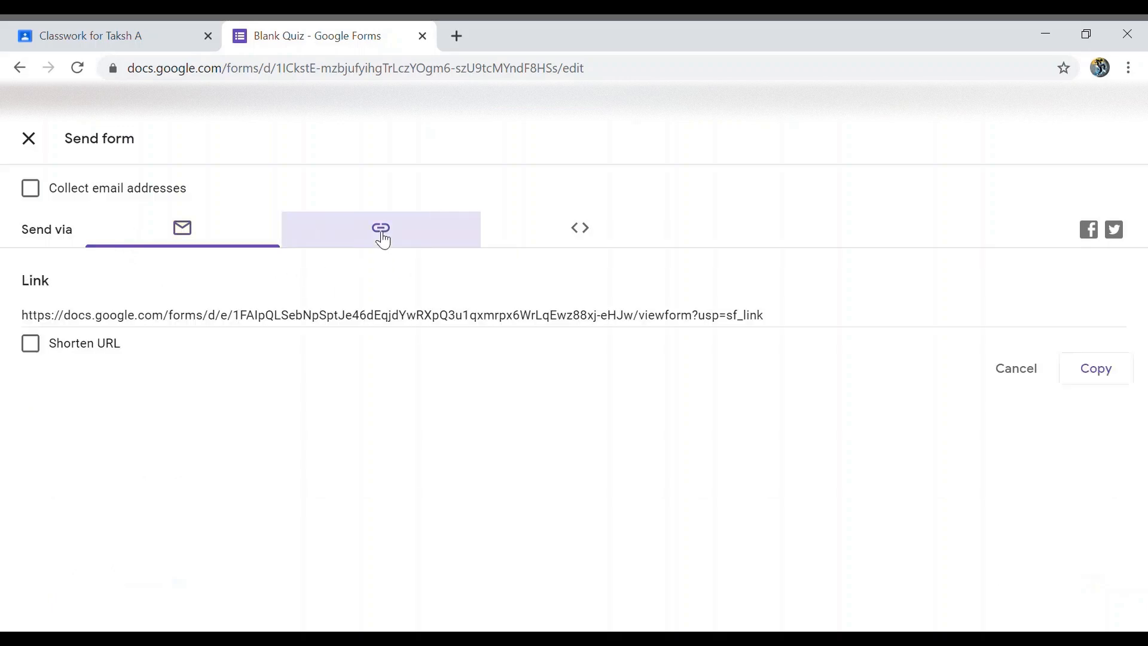
left_click(782, 321)
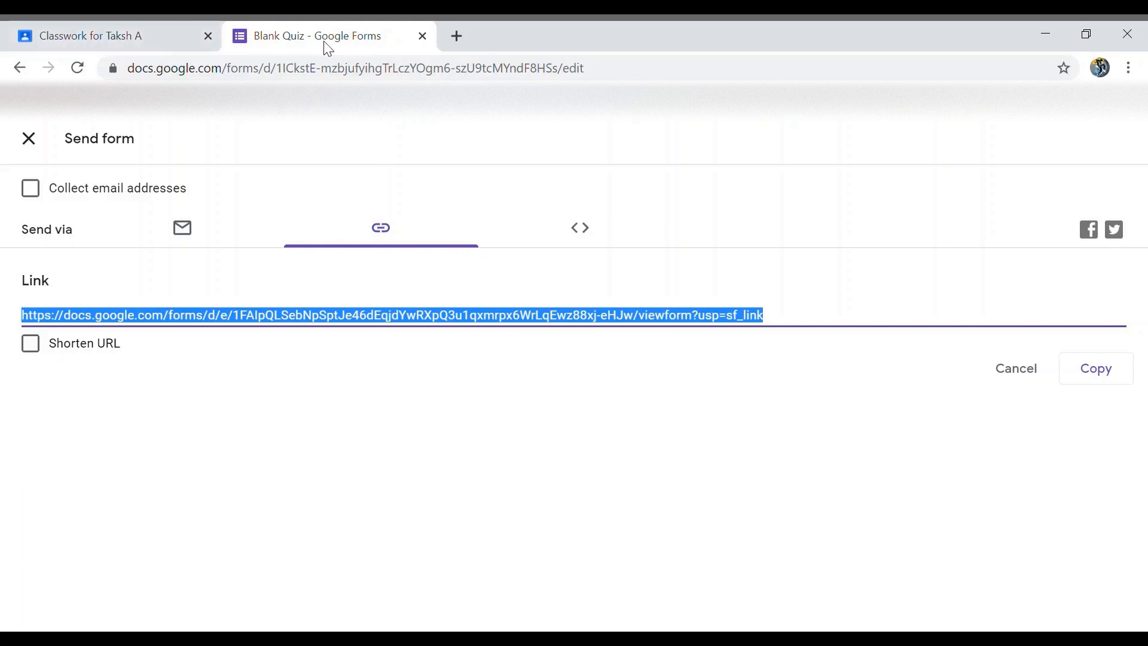
Switch to Google Classroom, assign the Example assignment to all students without scheduling it, and move it to the Maths topic.
left_click(143, 40)
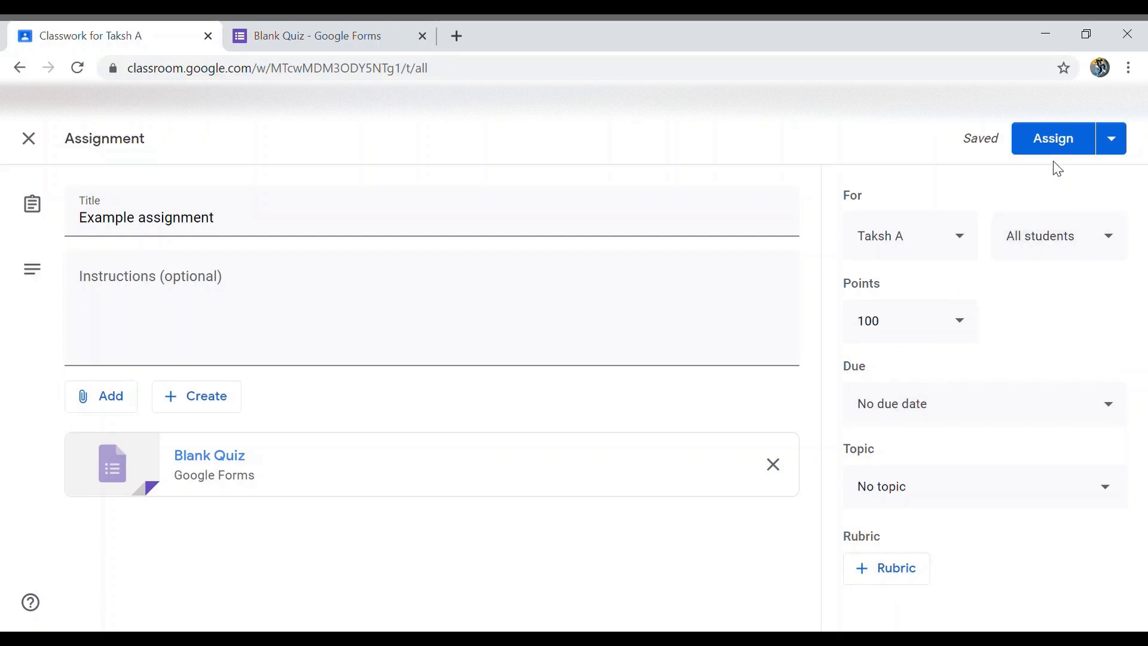
left_click(1127, 148)
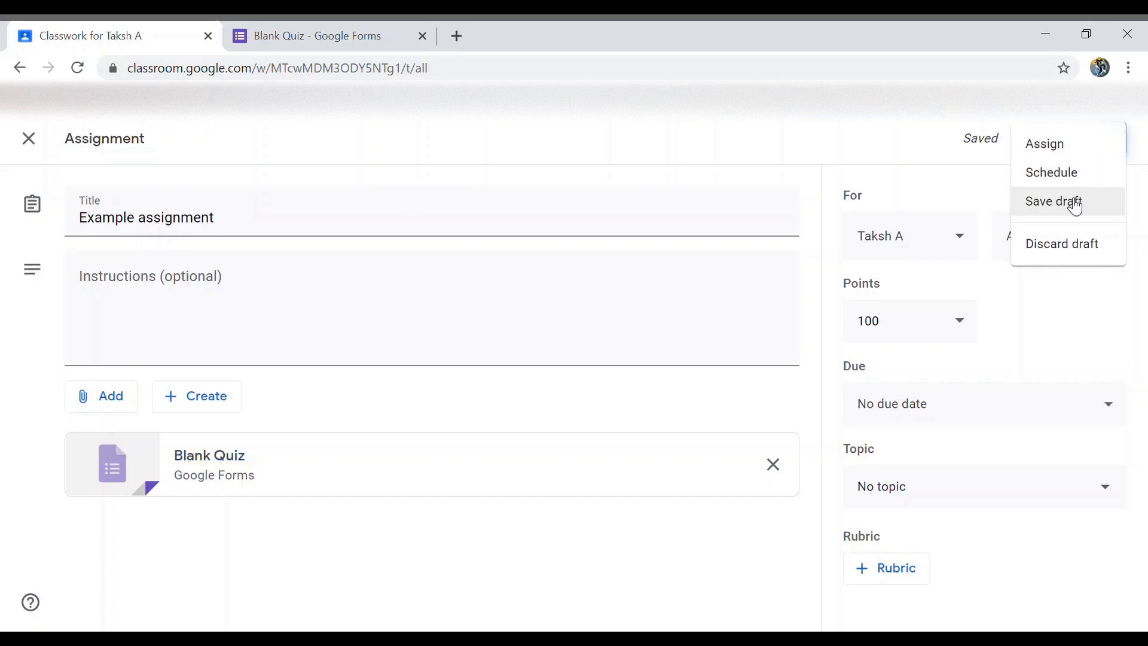
left_click(987, 185)
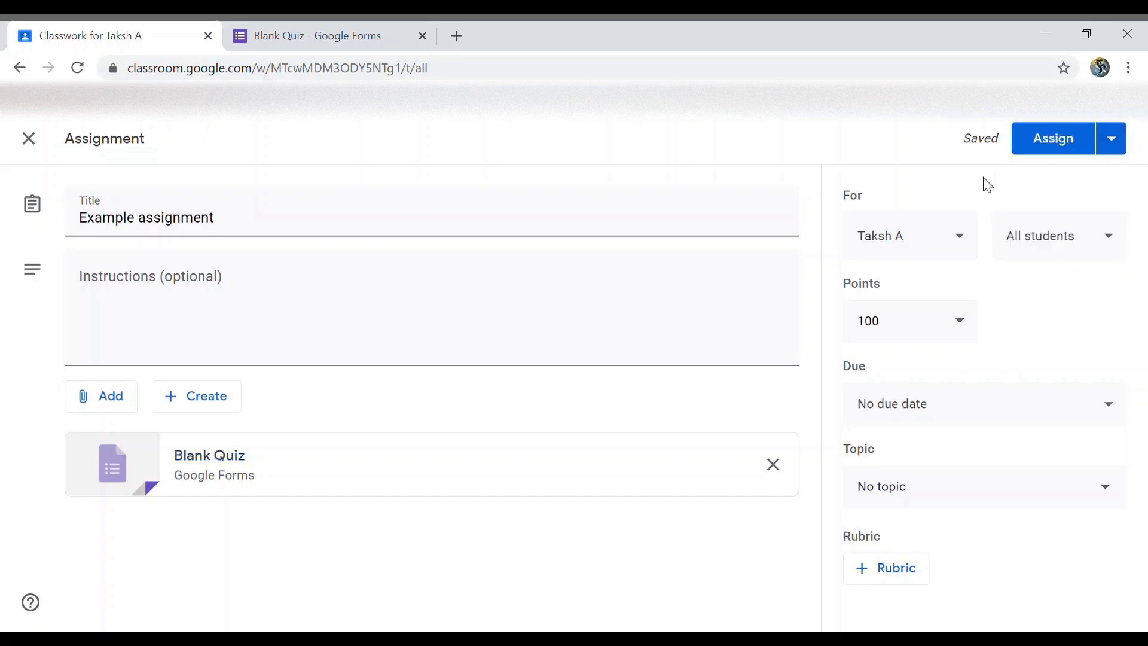
left_click(1029, 160)
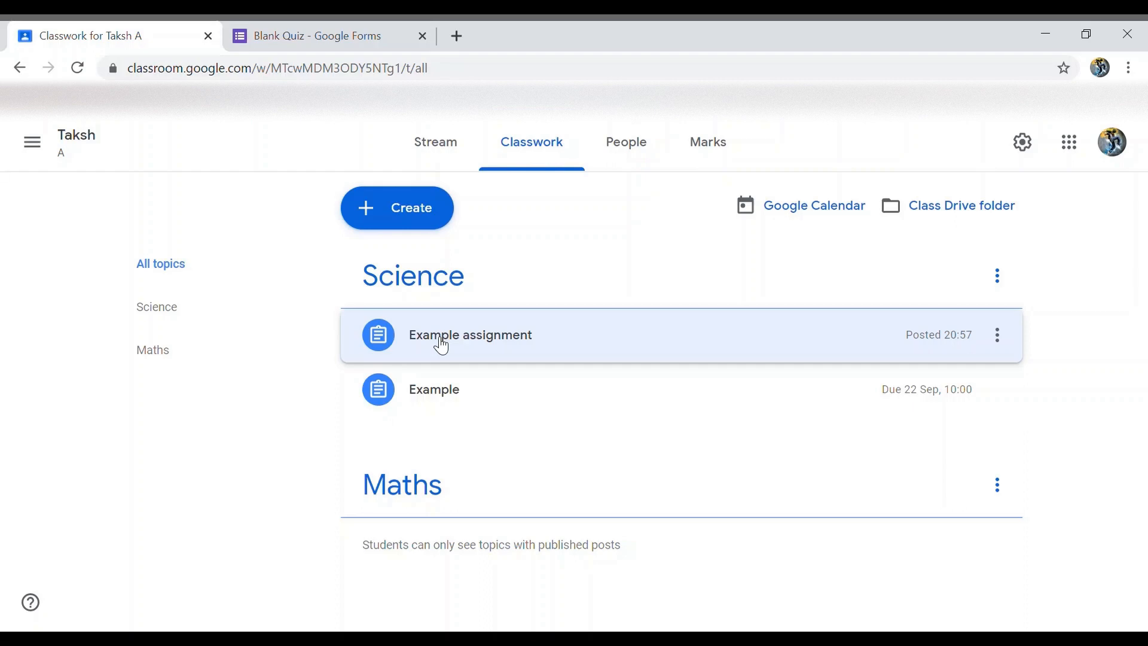
left_click_drag(448, 348, 459, 513)
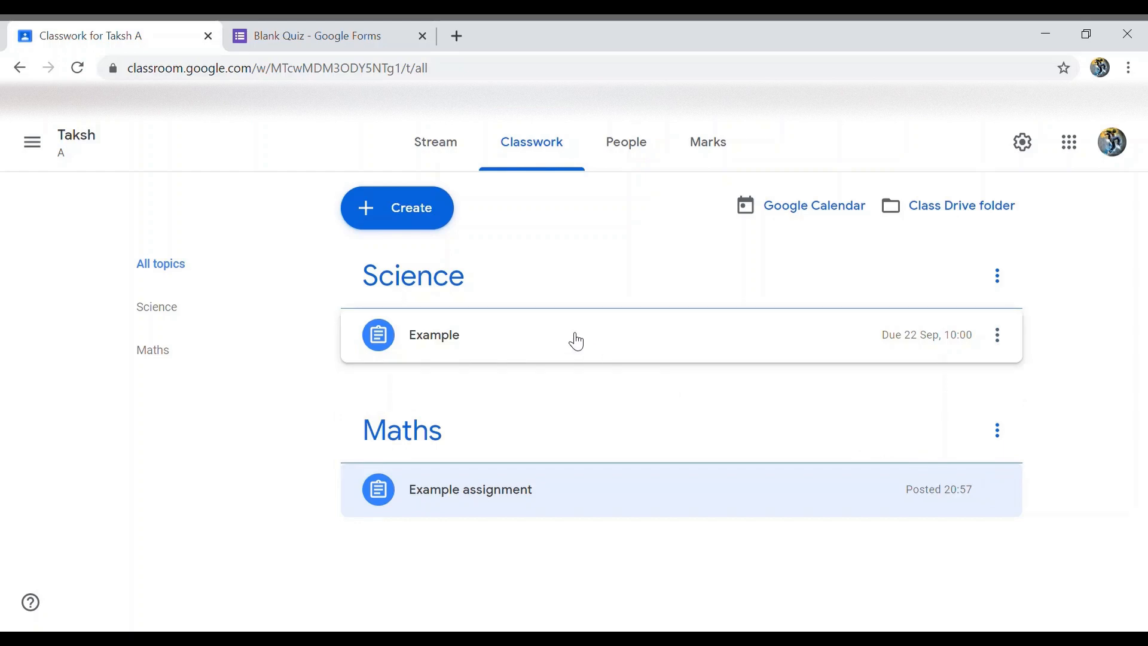
Examine the posted details and attachments of Example under Science and Example assignment under Maths, then collapse both.
left_click(575, 339)
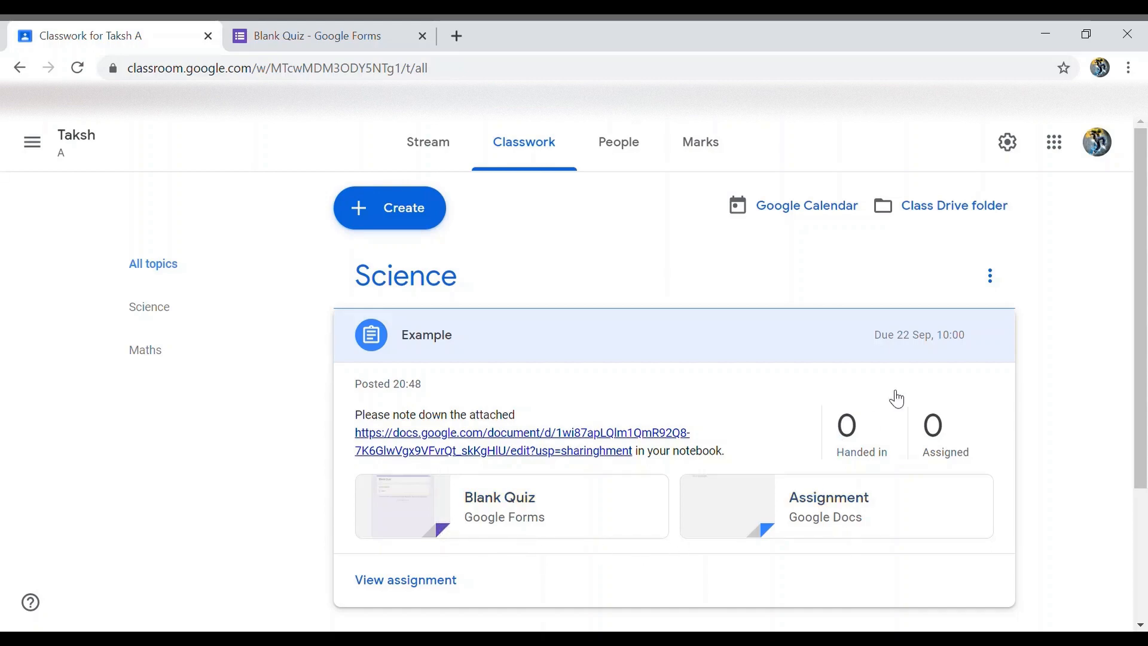
left_click(807, 353)
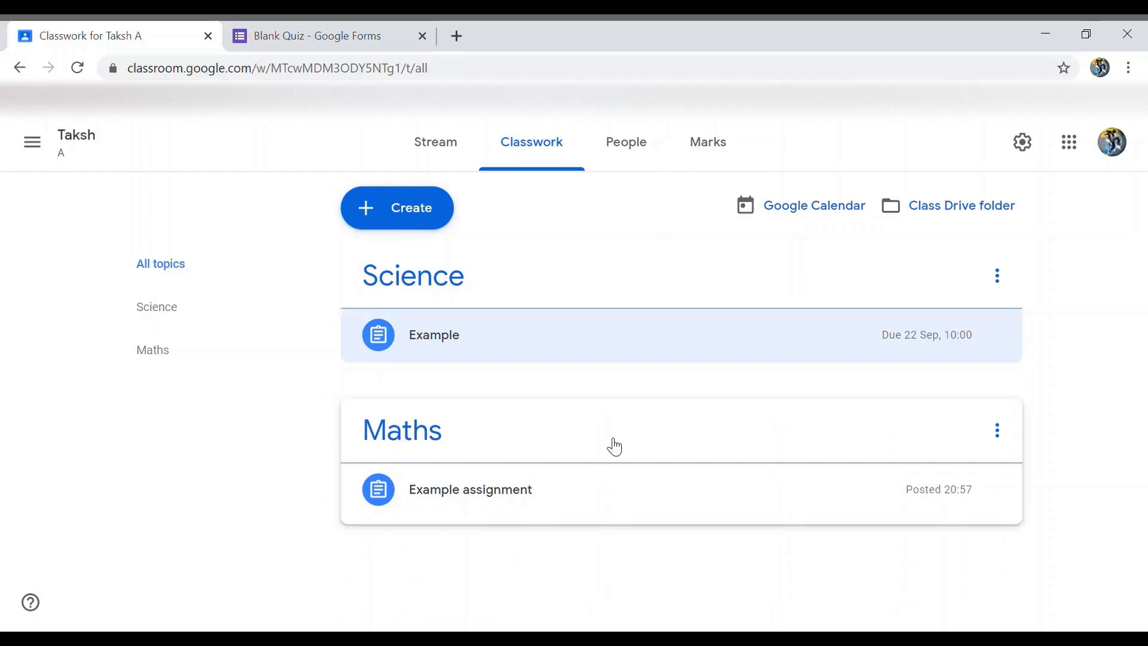
left_click(474, 513)
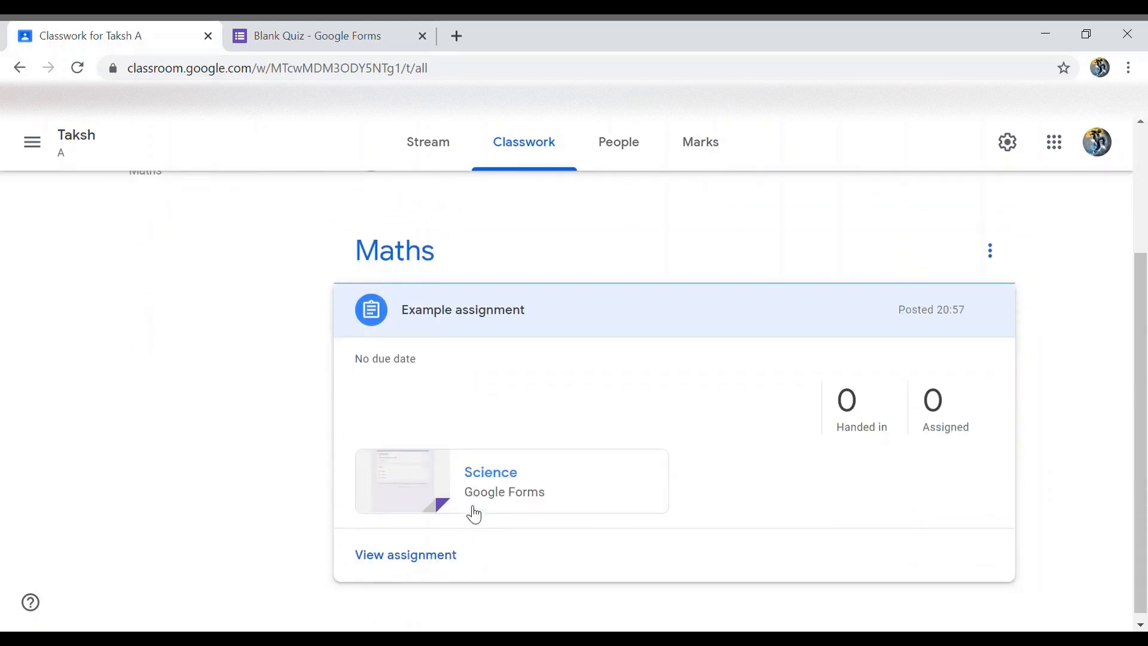
left_click(461, 338)
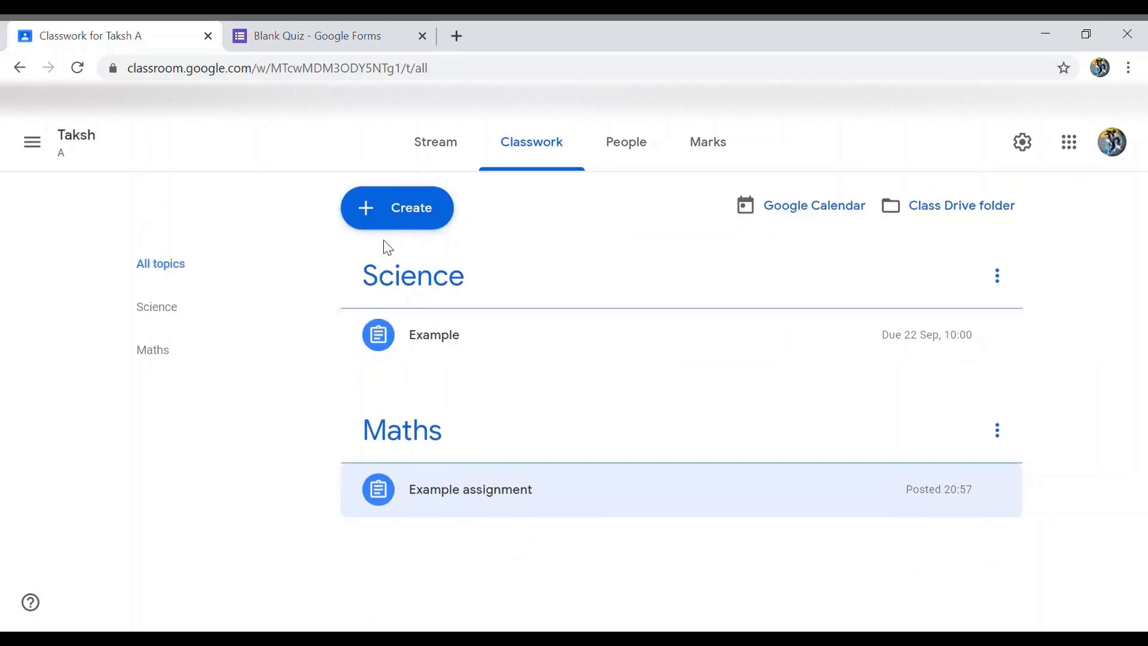
Create a question post reading "what is ..." with the Short answer type and no instructions.
left_click(396, 220)
left_click(414, 359)
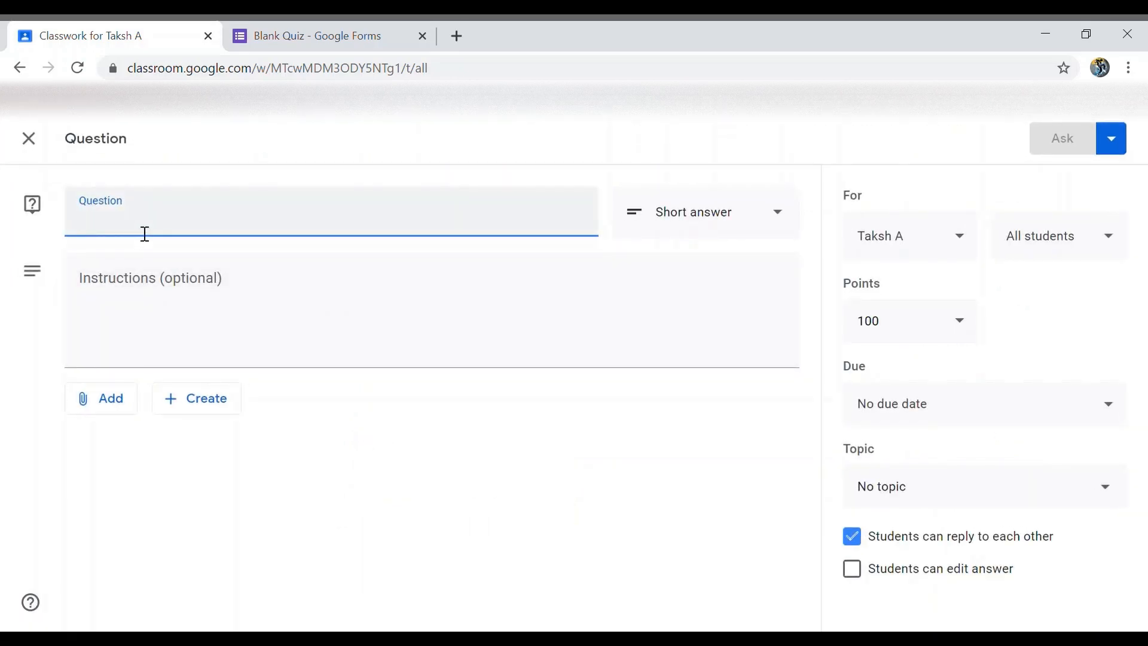
type("what is ...")
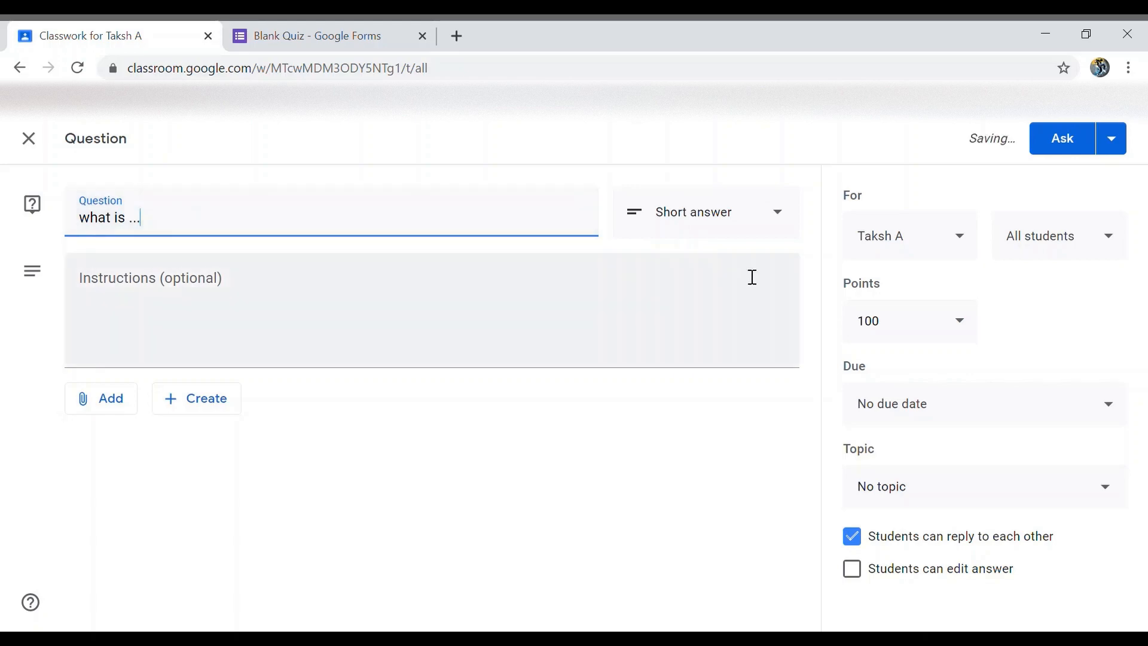
left_click(780, 212)
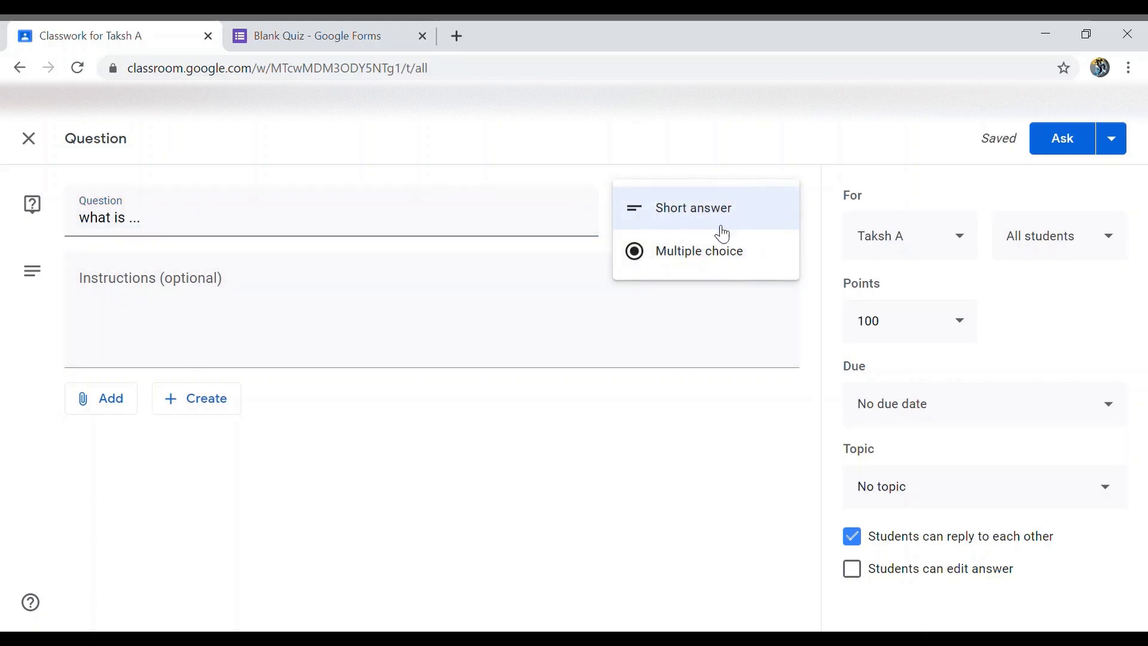
left_click(371, 359)
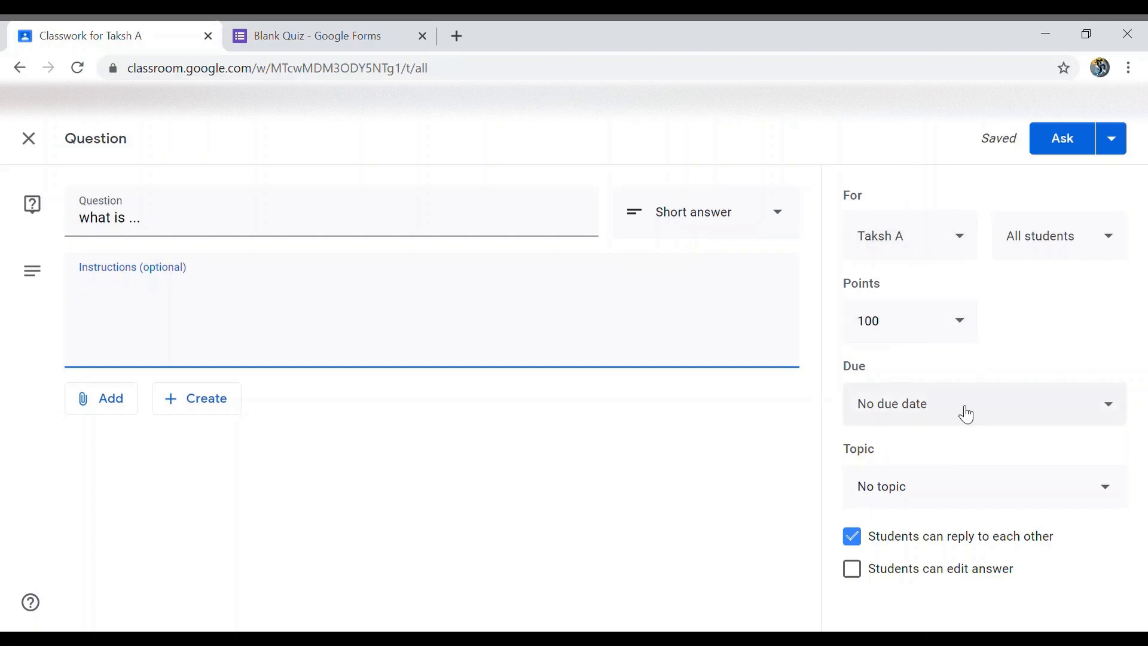
File the question under the Maths topic, allow students to edit their answer, and ask it.
left_click(922, 489)
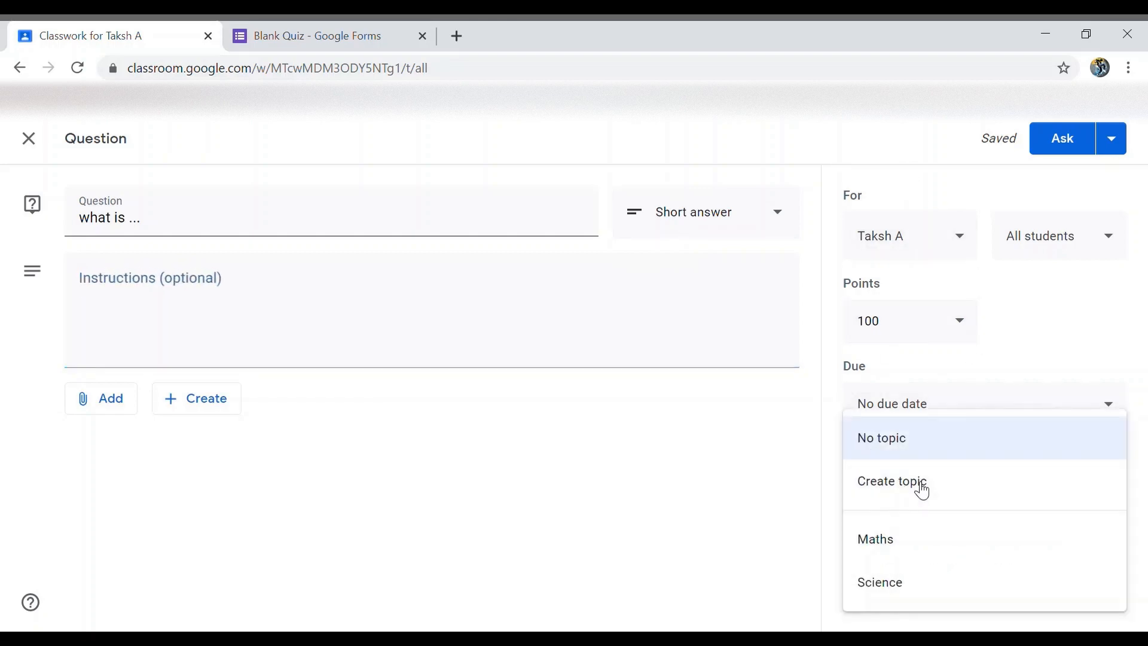
left_click(872, 551)
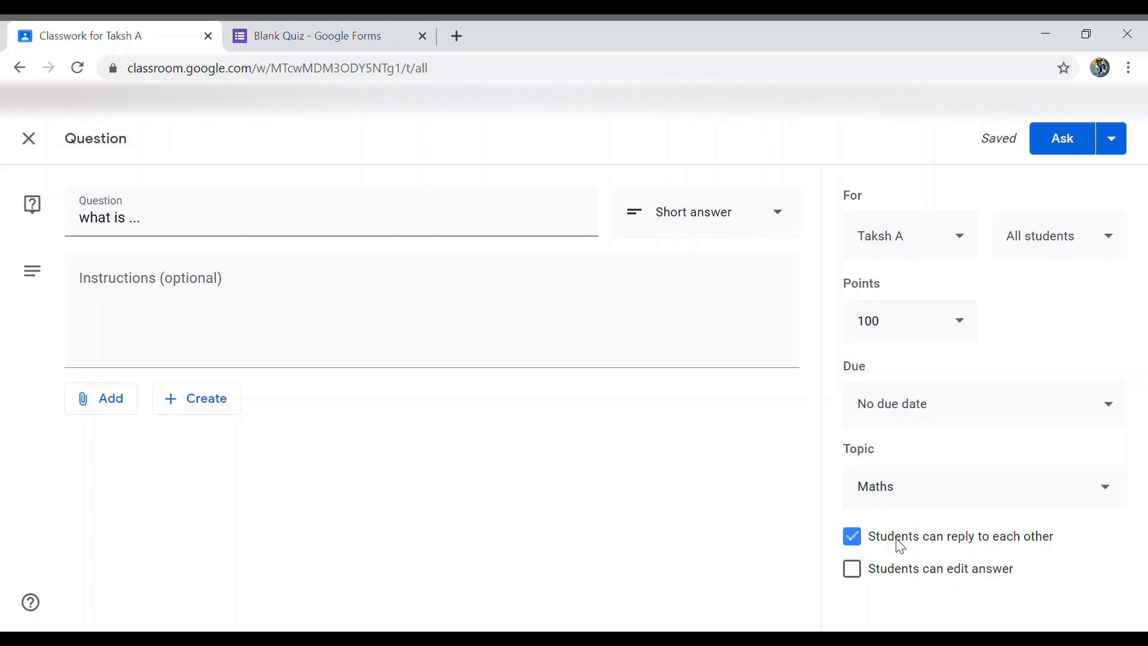
left_click(853, 570)
left_click(853, 569)
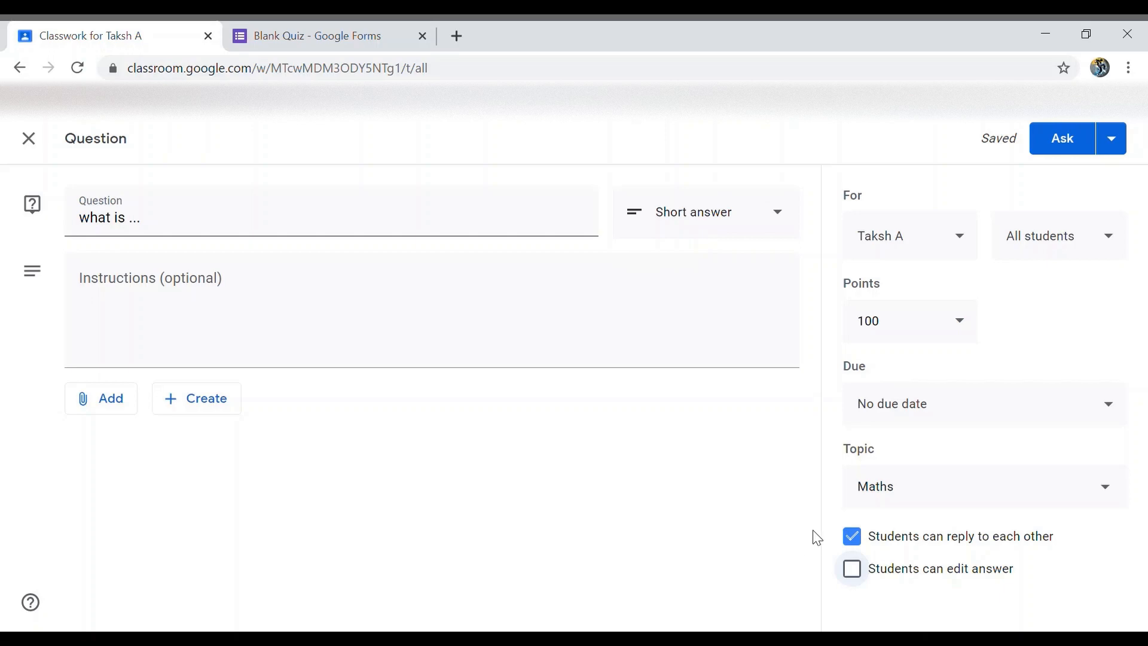
left_click(861, 574)
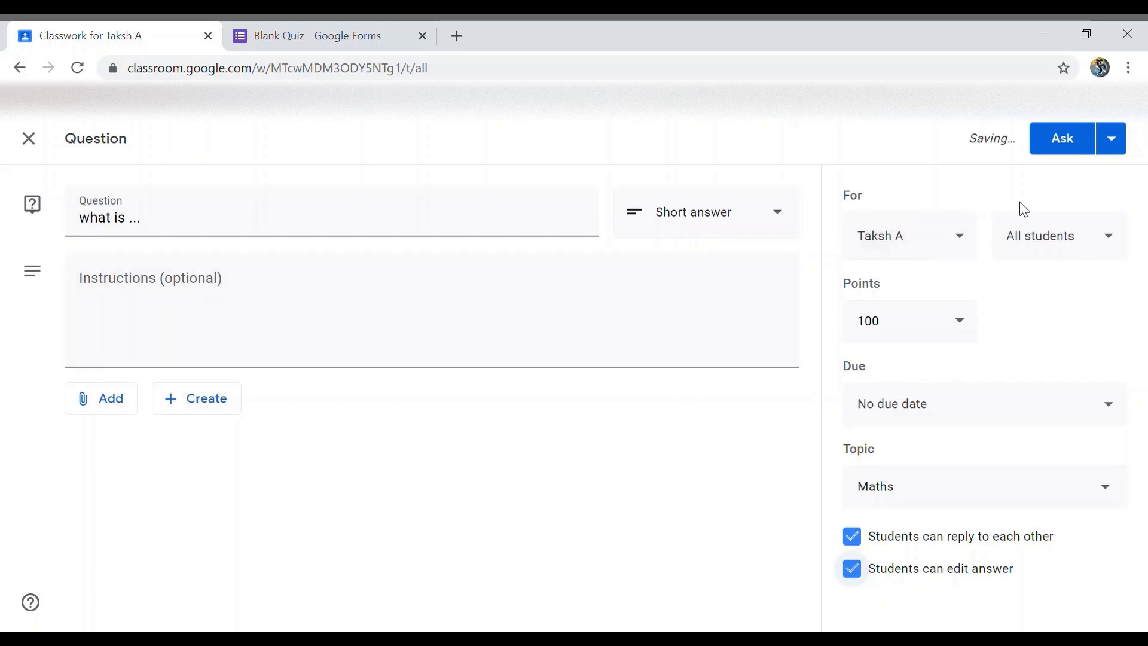
left_click(1047, 153)
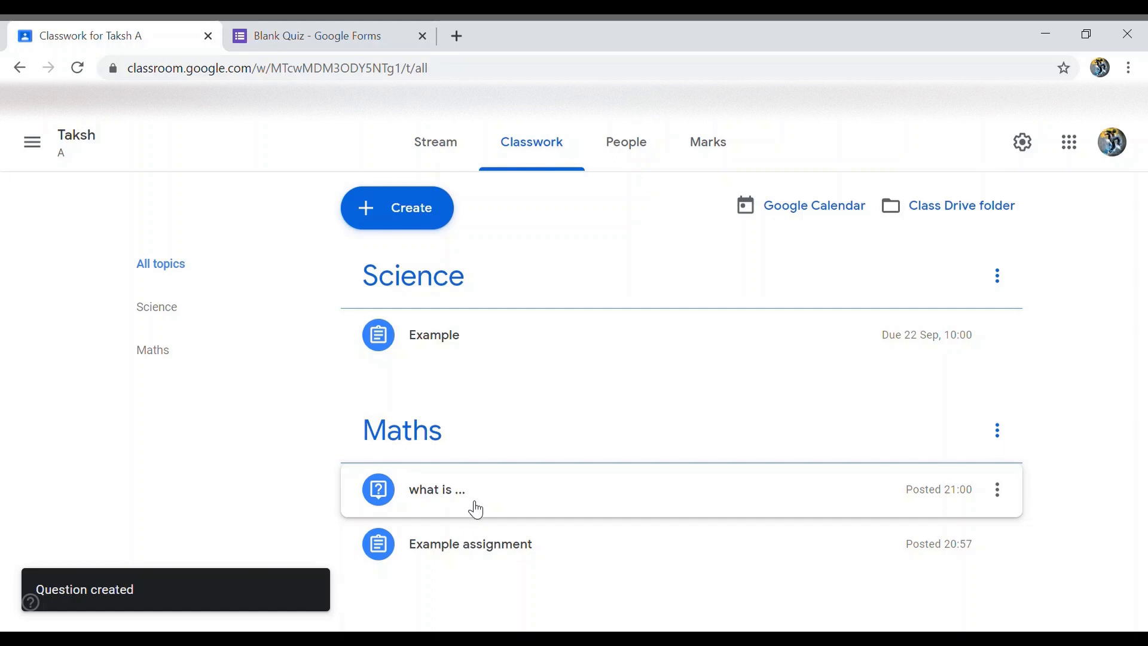
Create a material post titled "Hindi CH 2 part 1 video" with the description left blank.
left_click(372, 228)
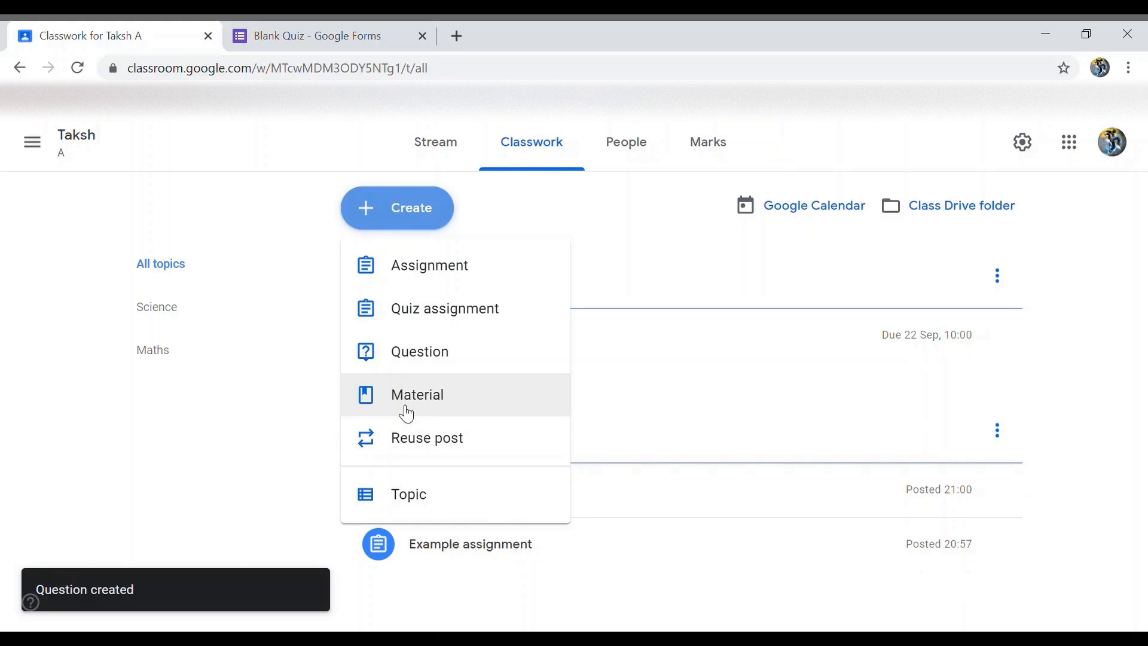
left_click(407, 413)
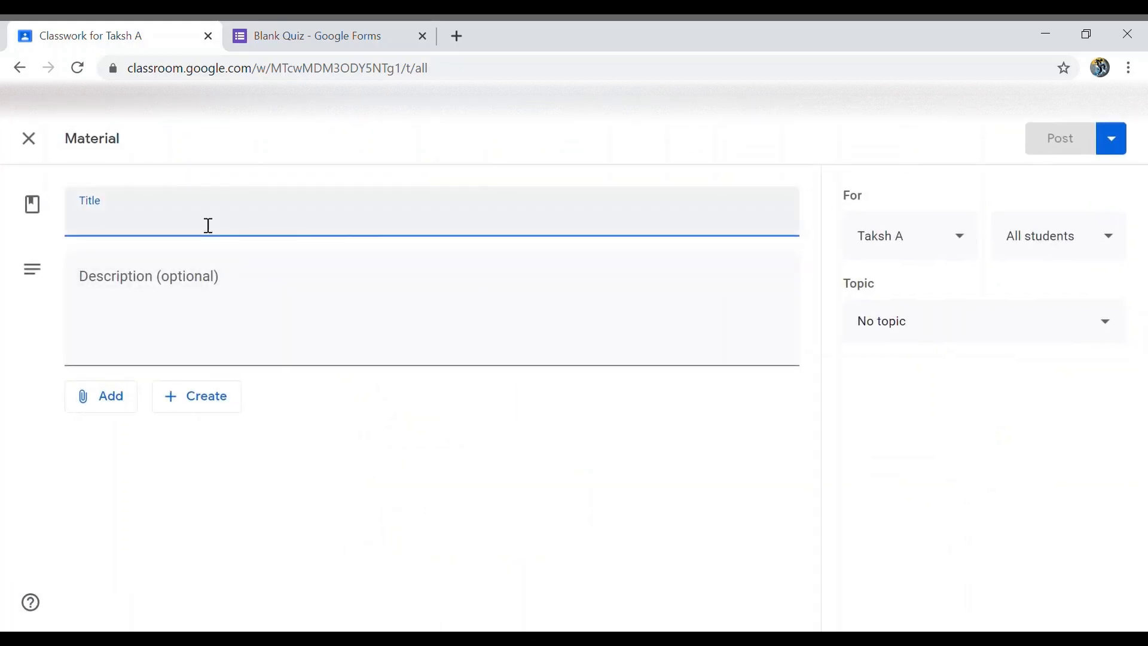
type("Hindi CH 2 p")
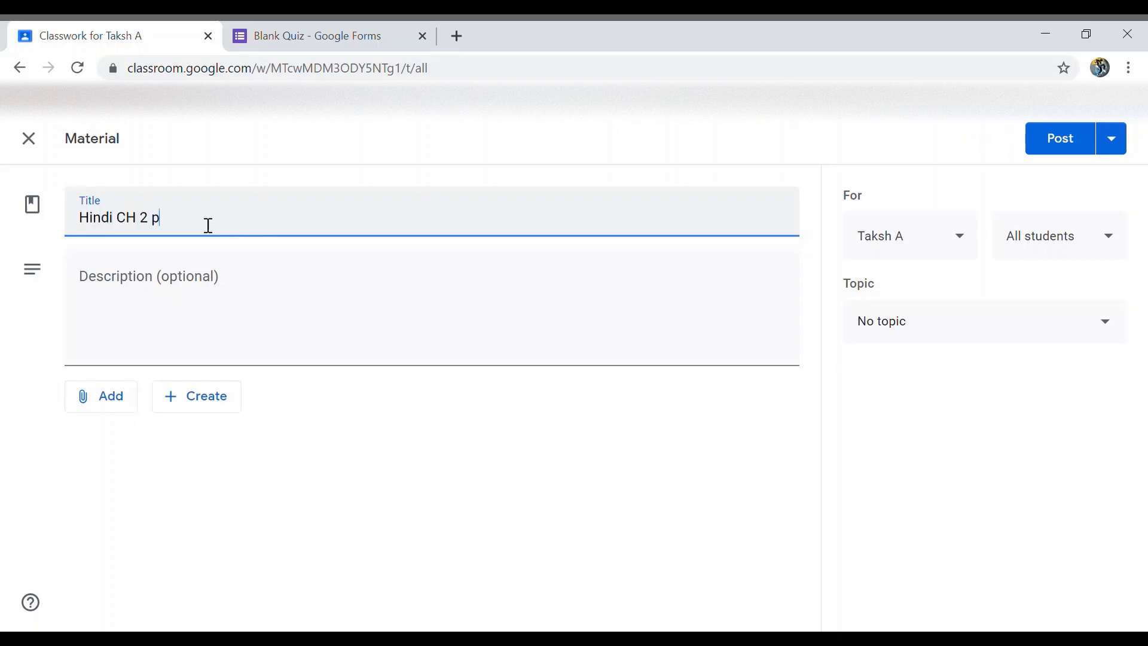
type("art 1 video")
left_click(237, 284)
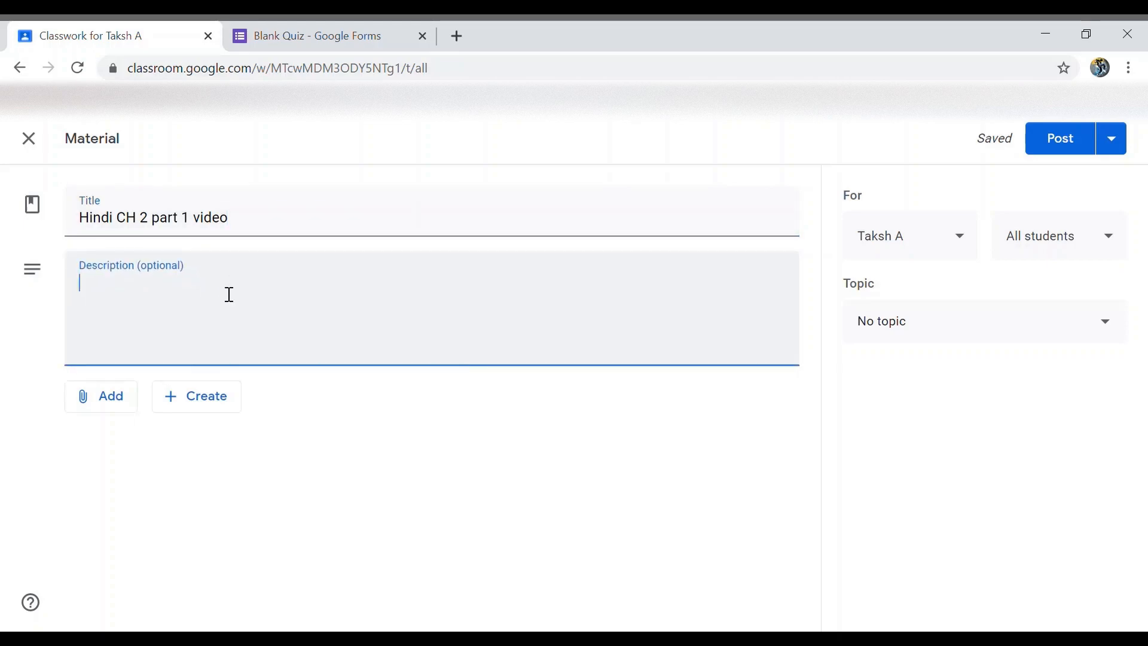
left_click(95, 406)
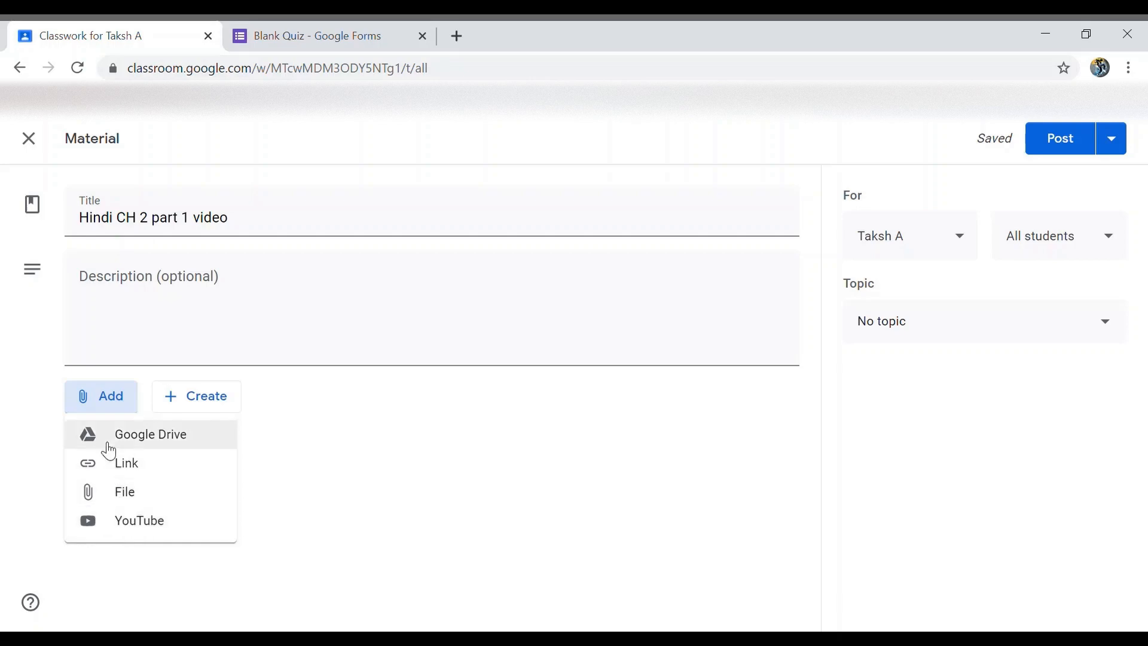
left_click(124, 493)
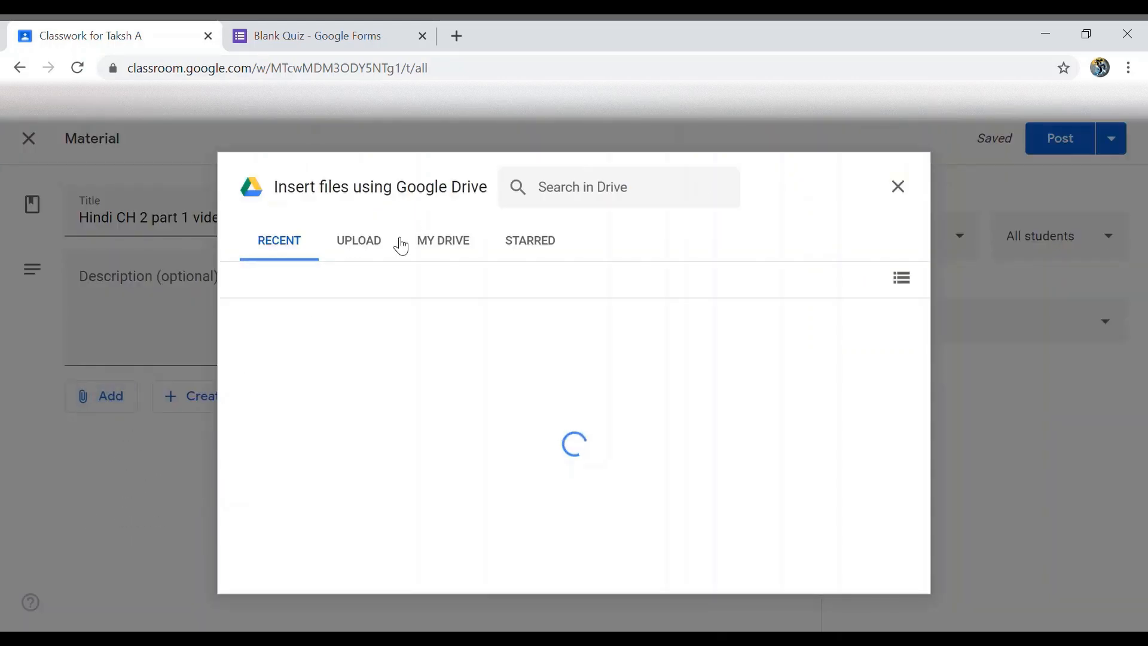
left_click(901, 192)
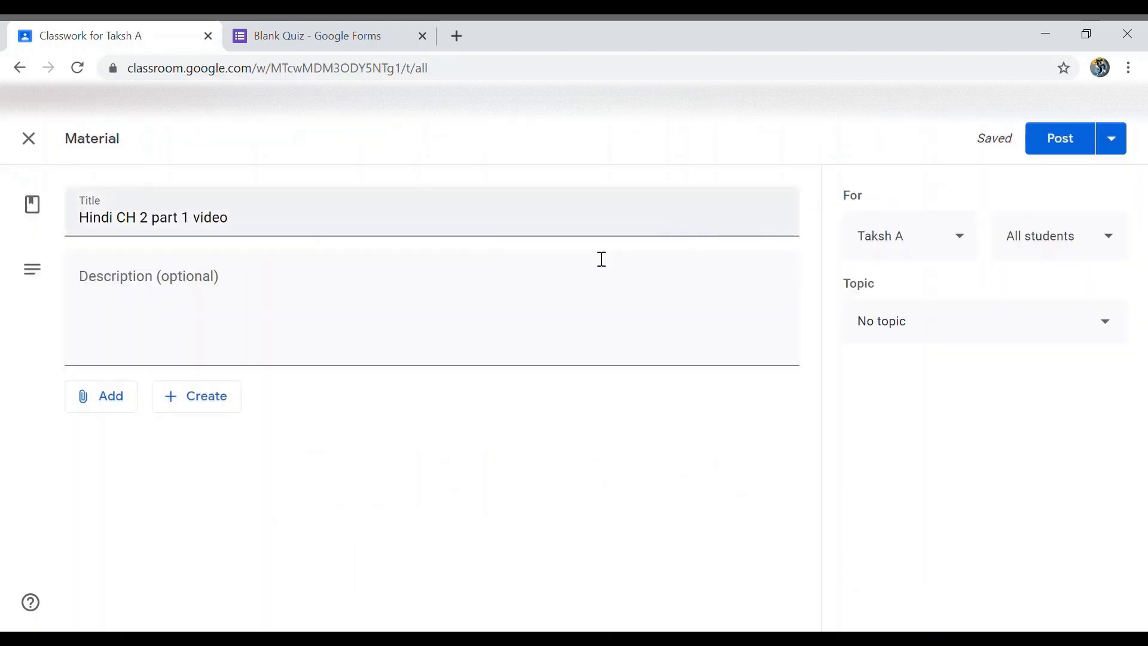
Attach the recent Google Docs file named Assignment from Google Drive to the material.
left_click(120, 406)
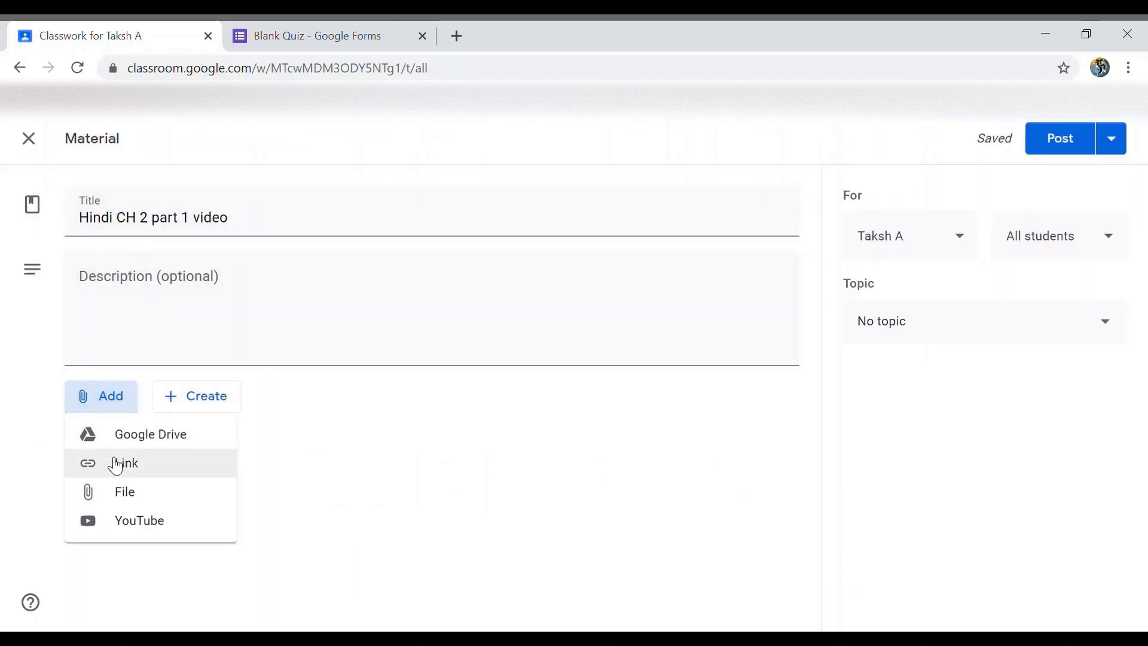
left_click(91, 433)
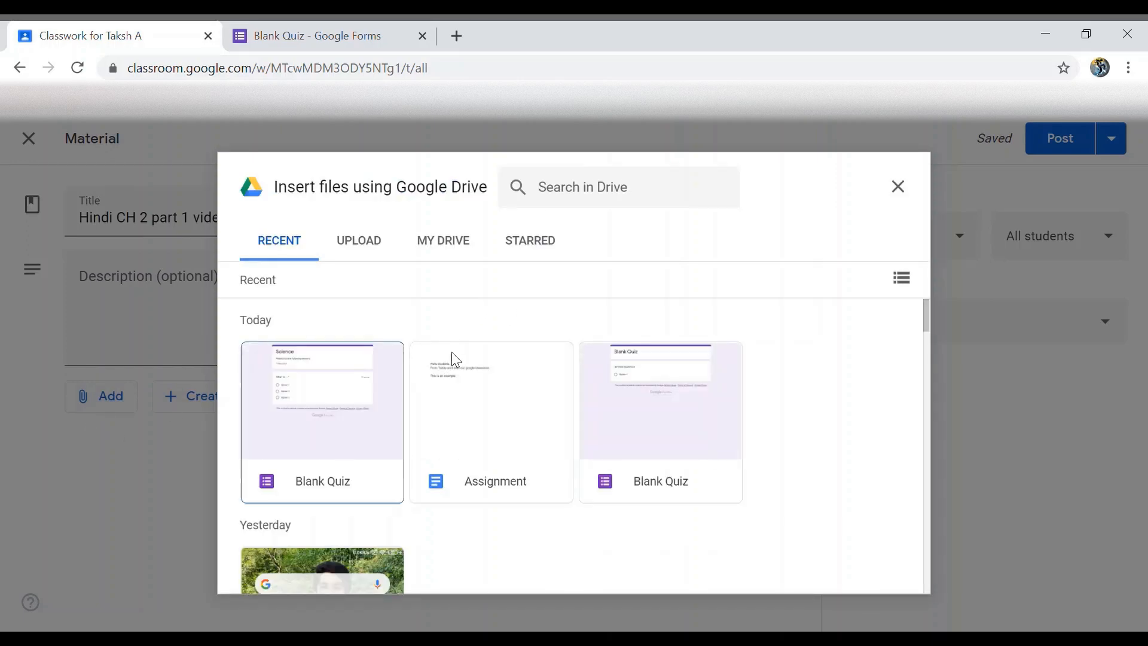
left_click(483, 444)
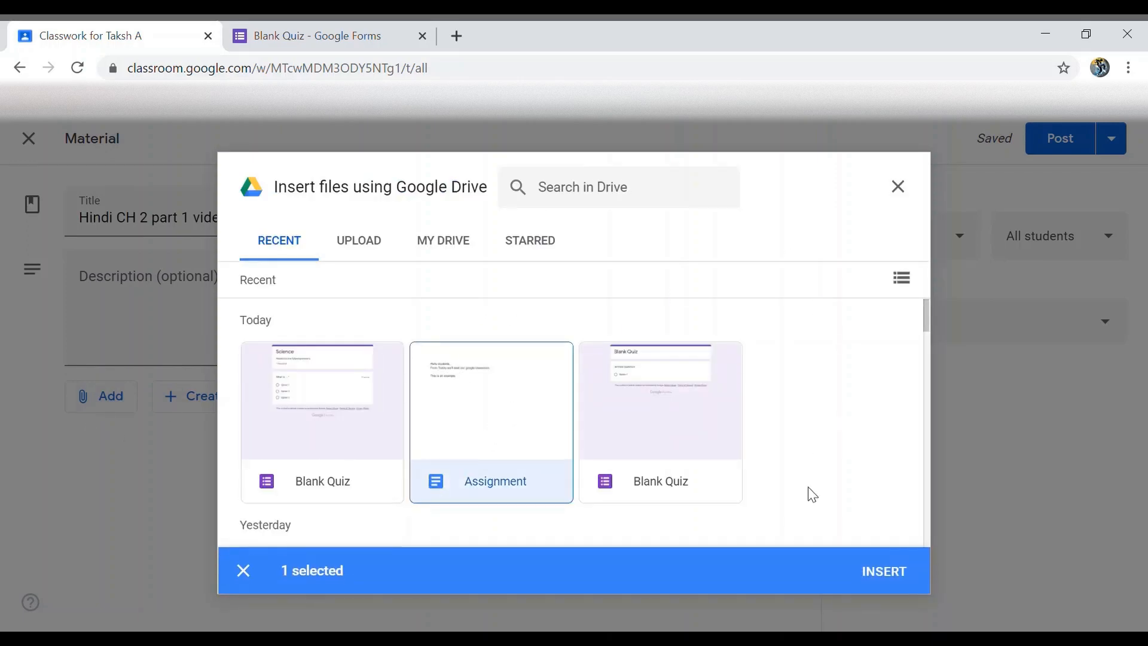
left_click(864, 572)
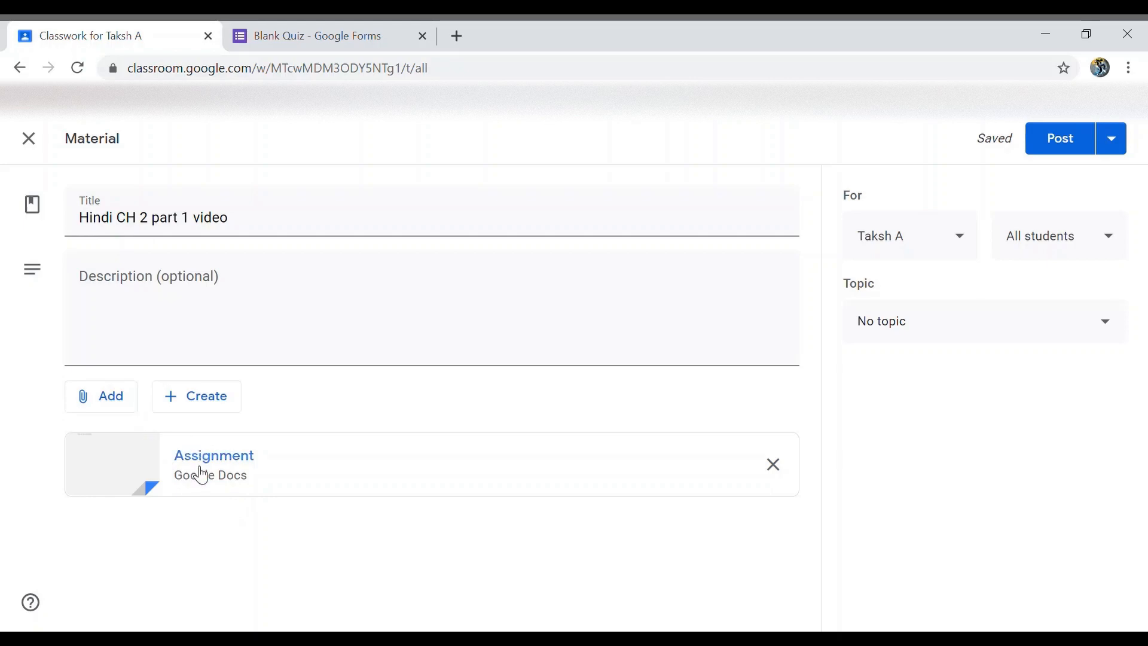
Keep the material for all students, create a new topic "Hindi" for it, and post it.
left_click(1105, 245)
left_click(997, 353)
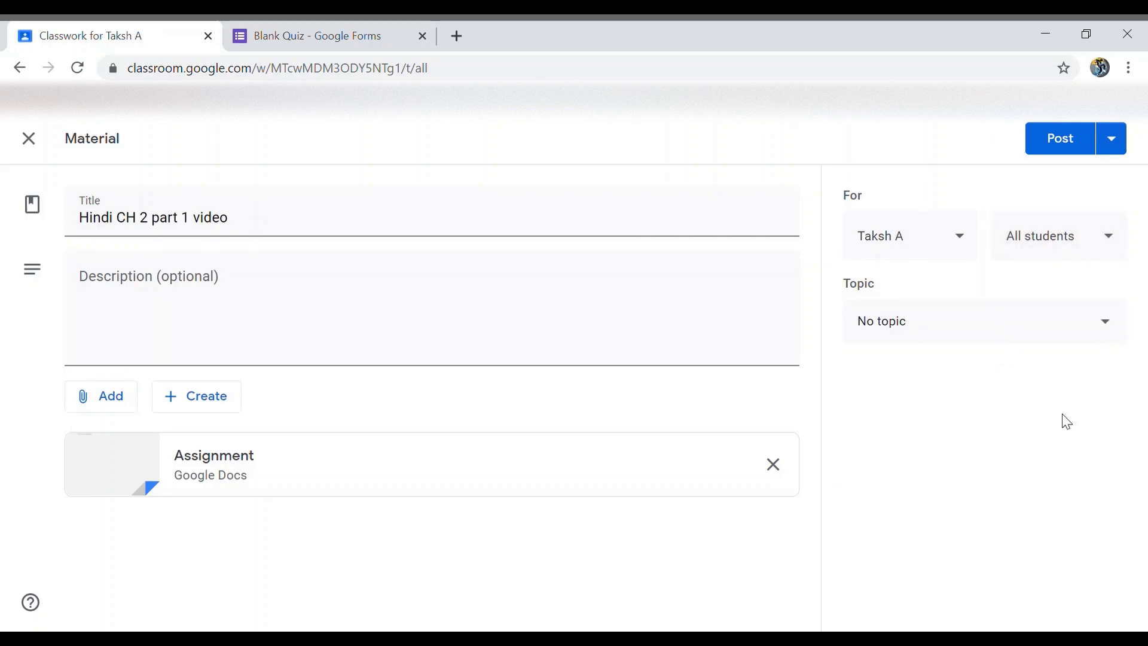
left_click(1119, 338)
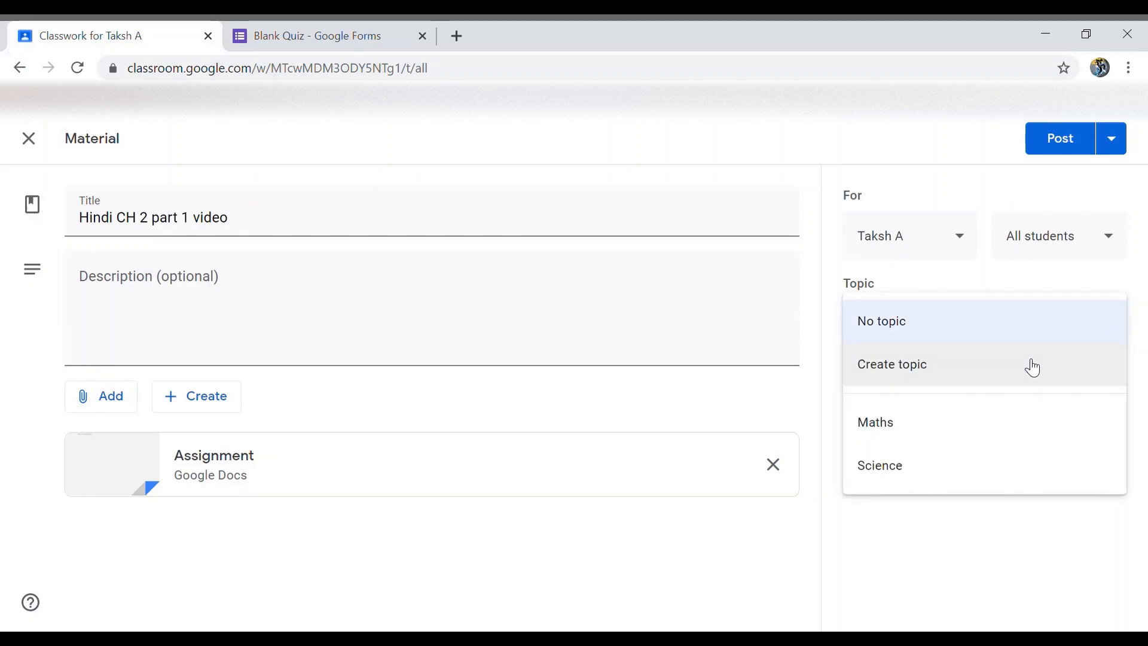
left_click(1022, 366)
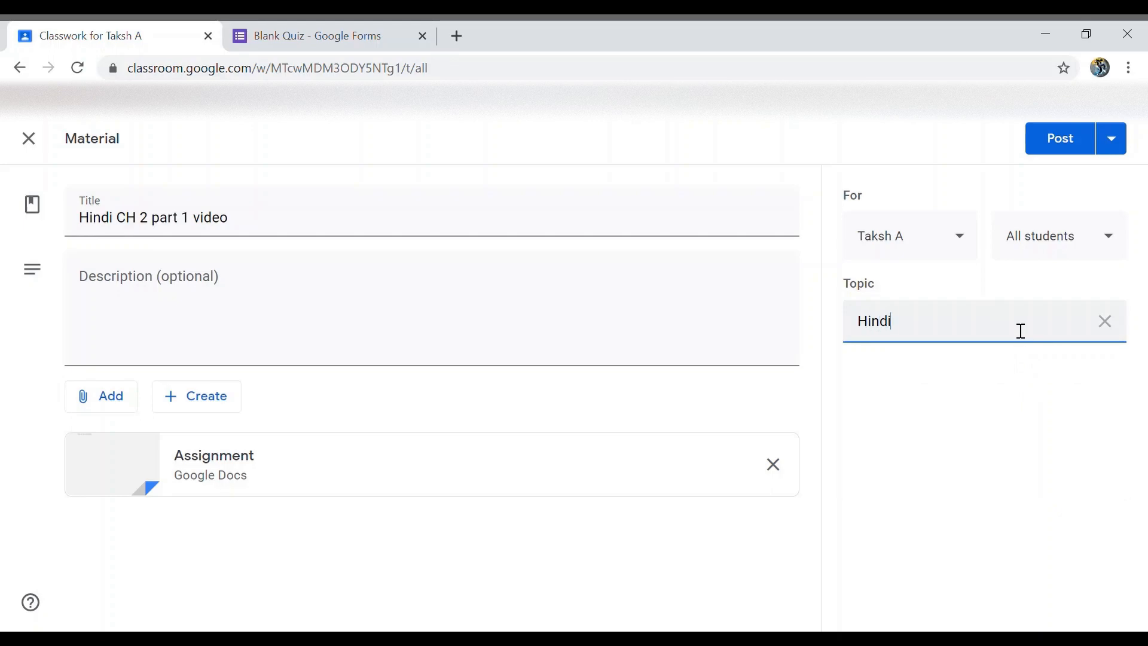
left_click(1023, 402)
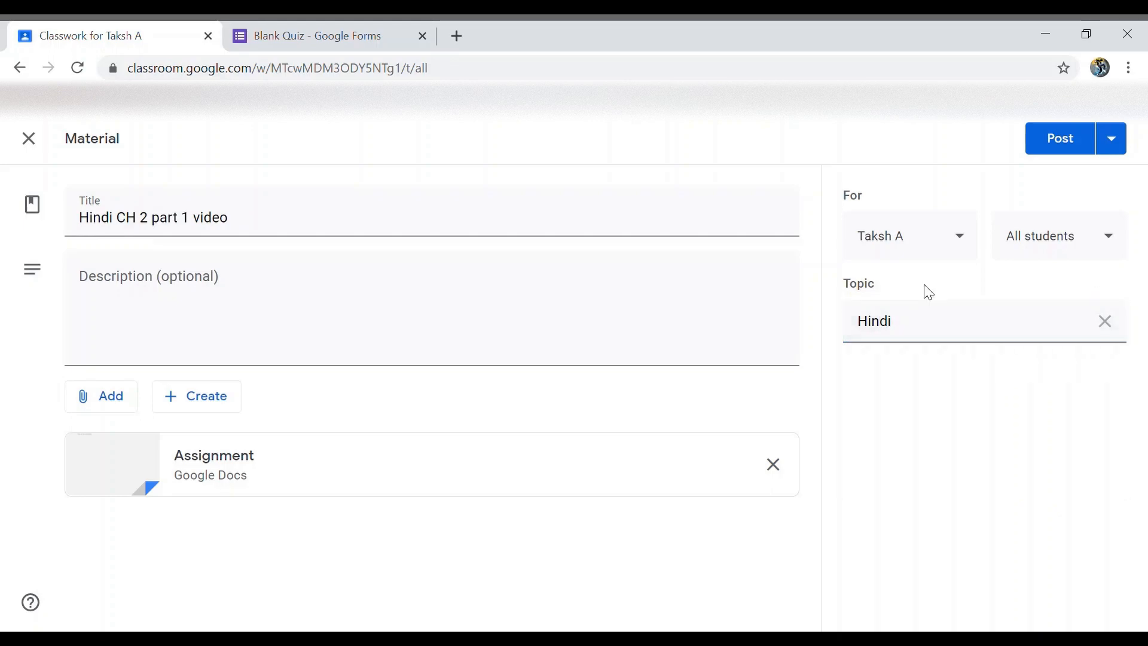
left_click(1041, 153)
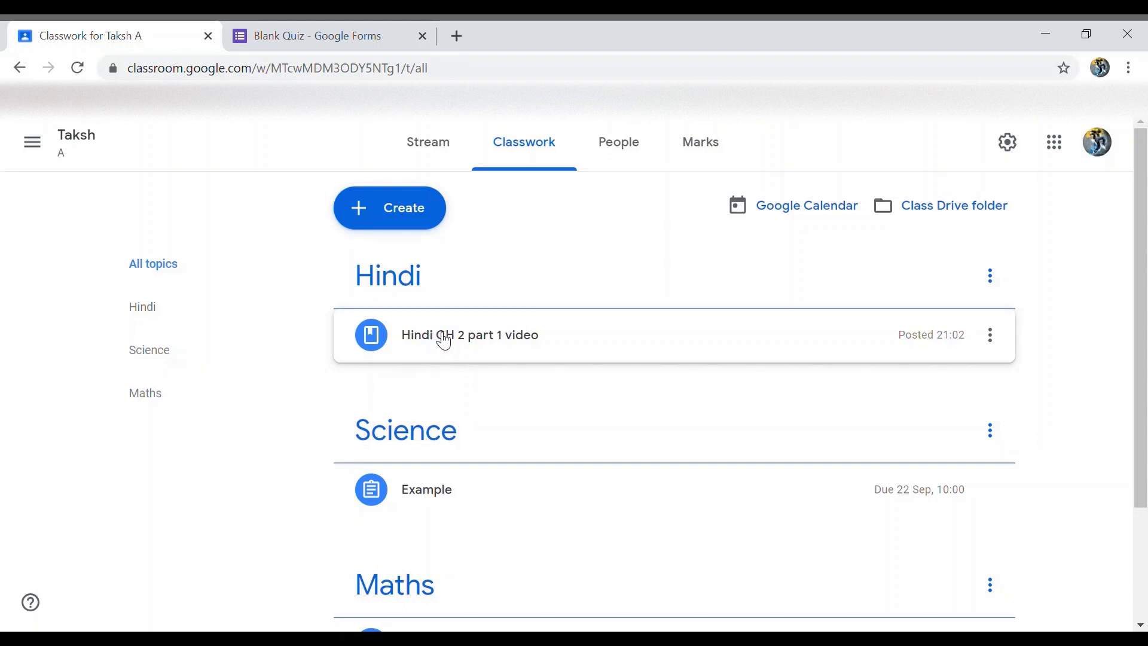
Start reusing an existing post and choose the current class as the source of the post.
left_click(390, 224)
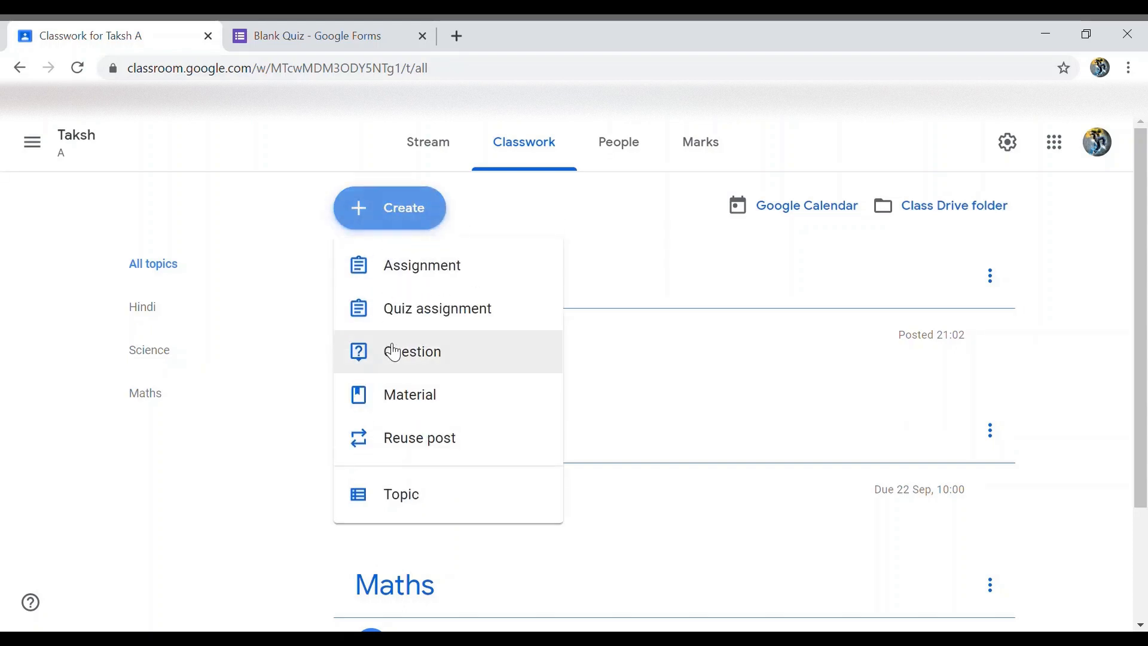
left_click(418, 444)
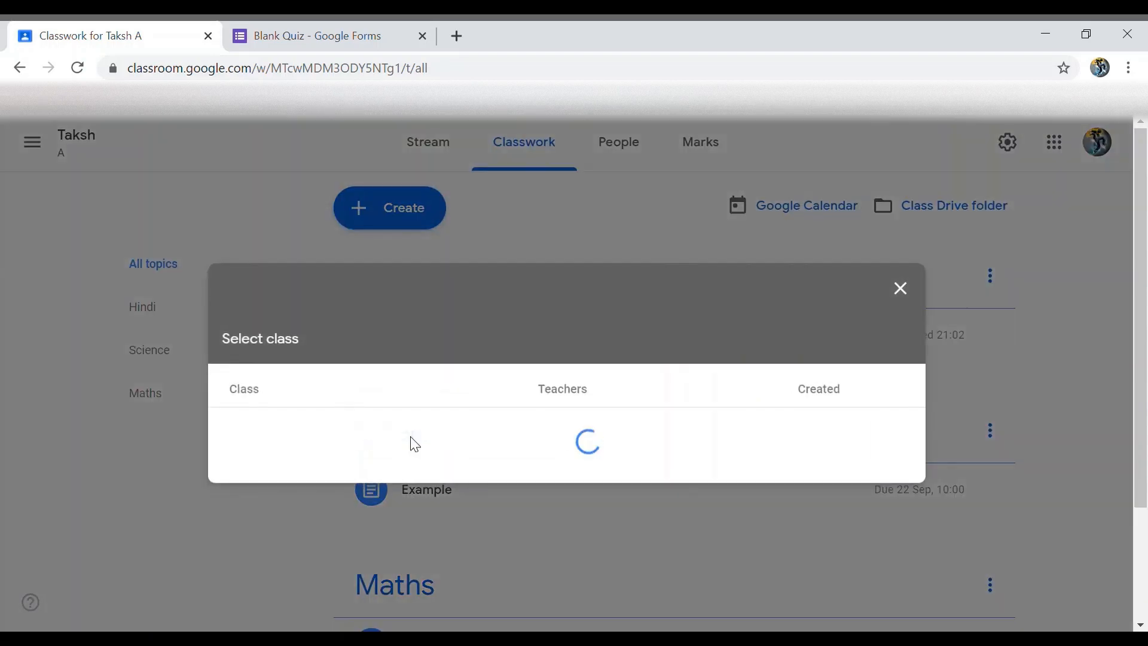
scroll(315, 418, "down", 2)
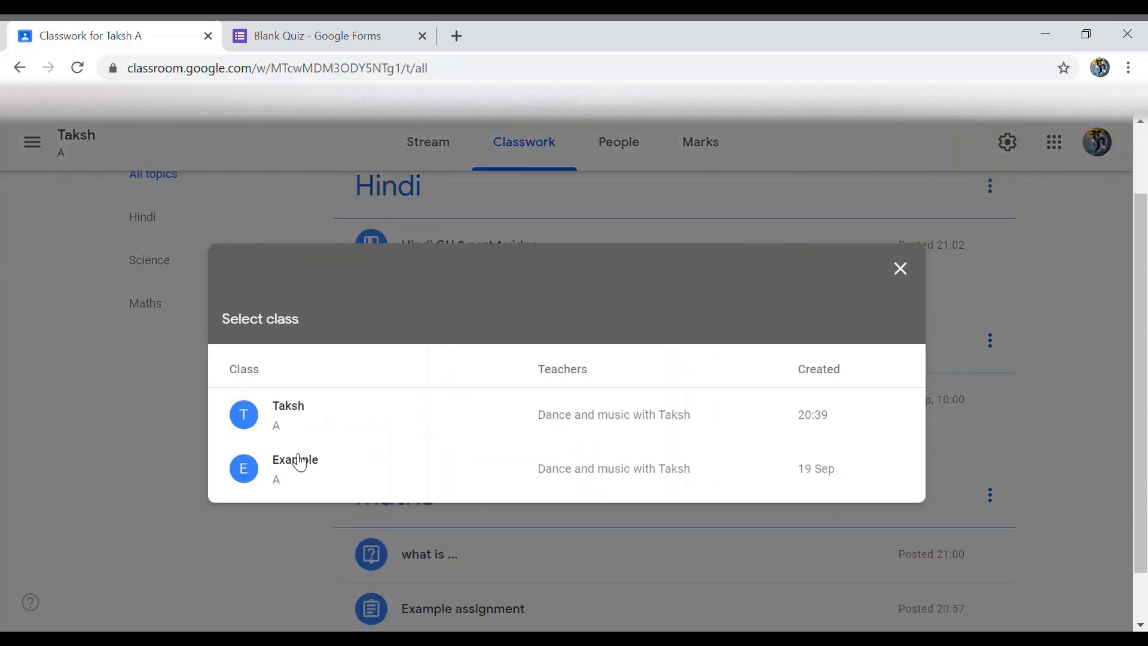
left_click(287, 420)
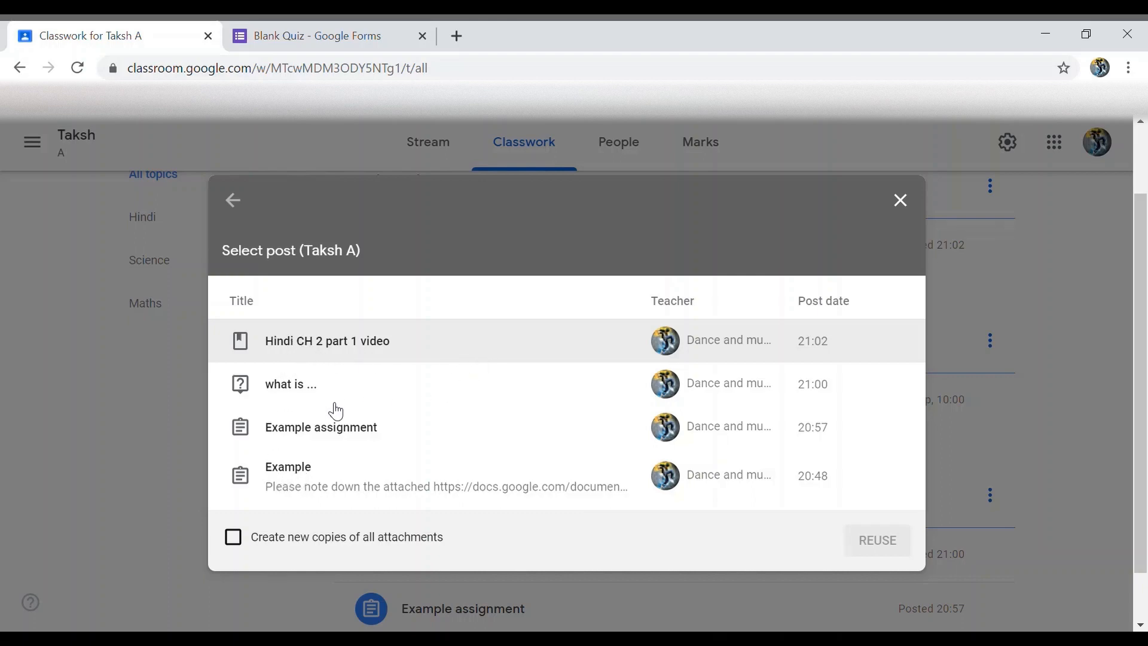
scroll(348, 423, "down", 1)
scroll(348, 424, "up", 2)
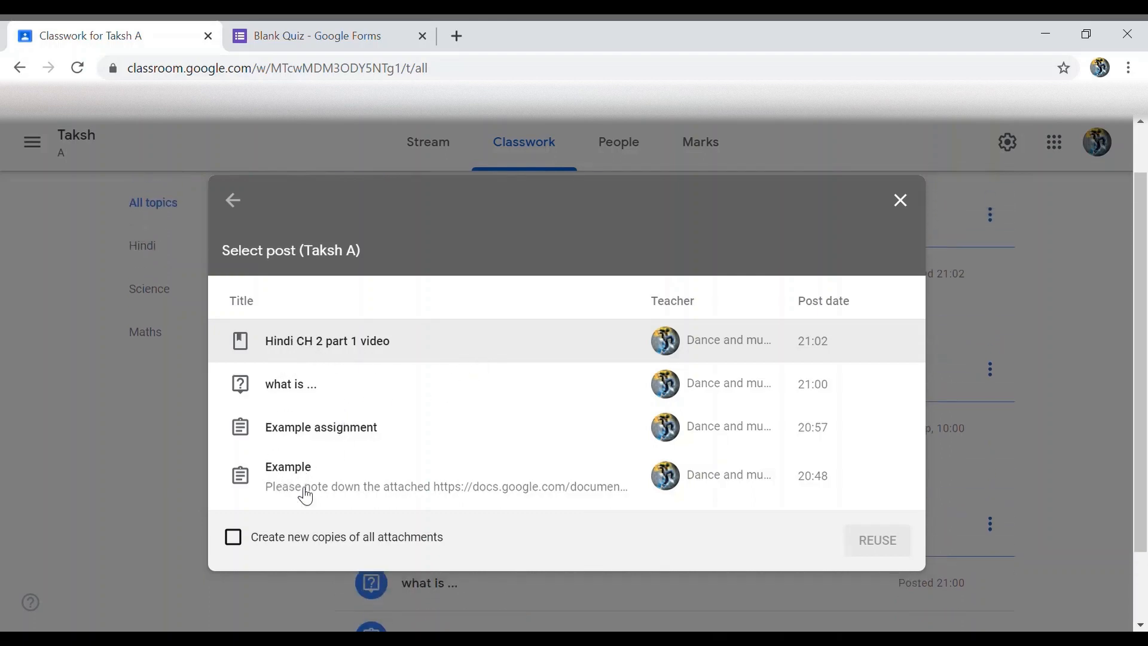
Reuse the Example assignment post with new copies of all attachments and assign it to the class.
left_click(236, 540)
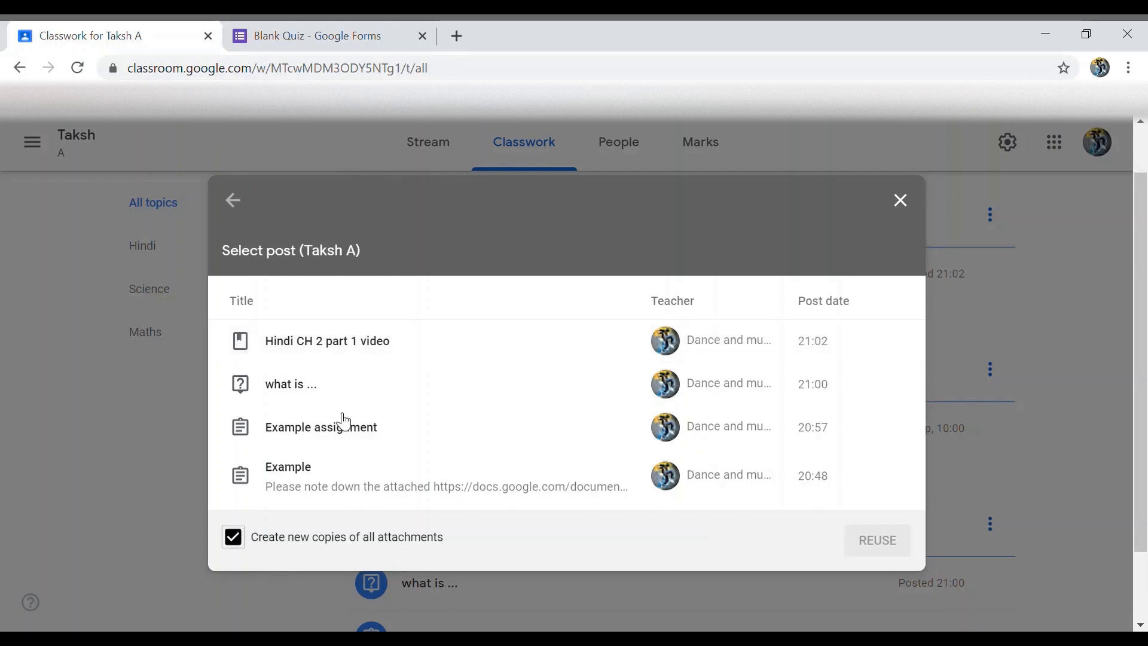
left_click(261, 438)
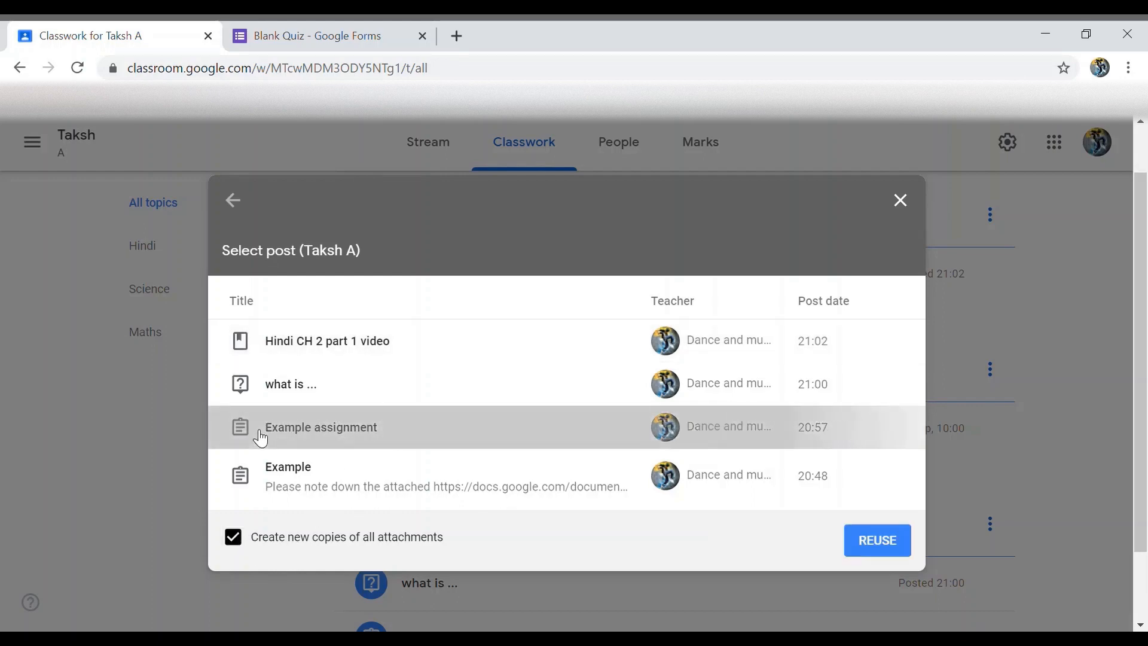
left_click(874, 539)
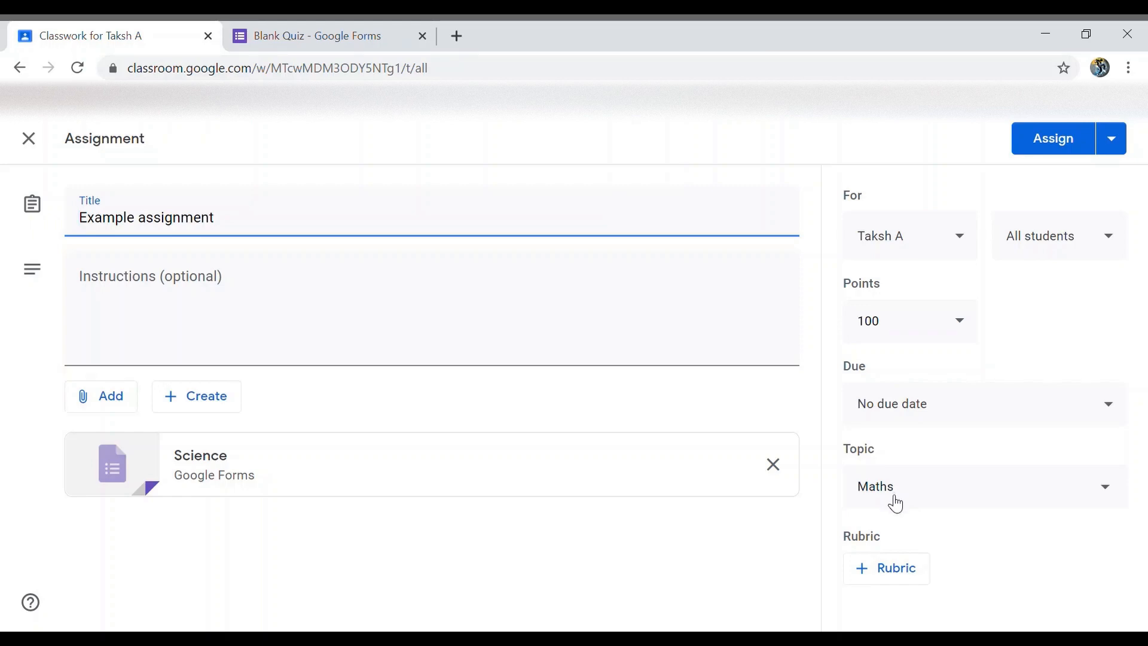
left_click(1036, 160)
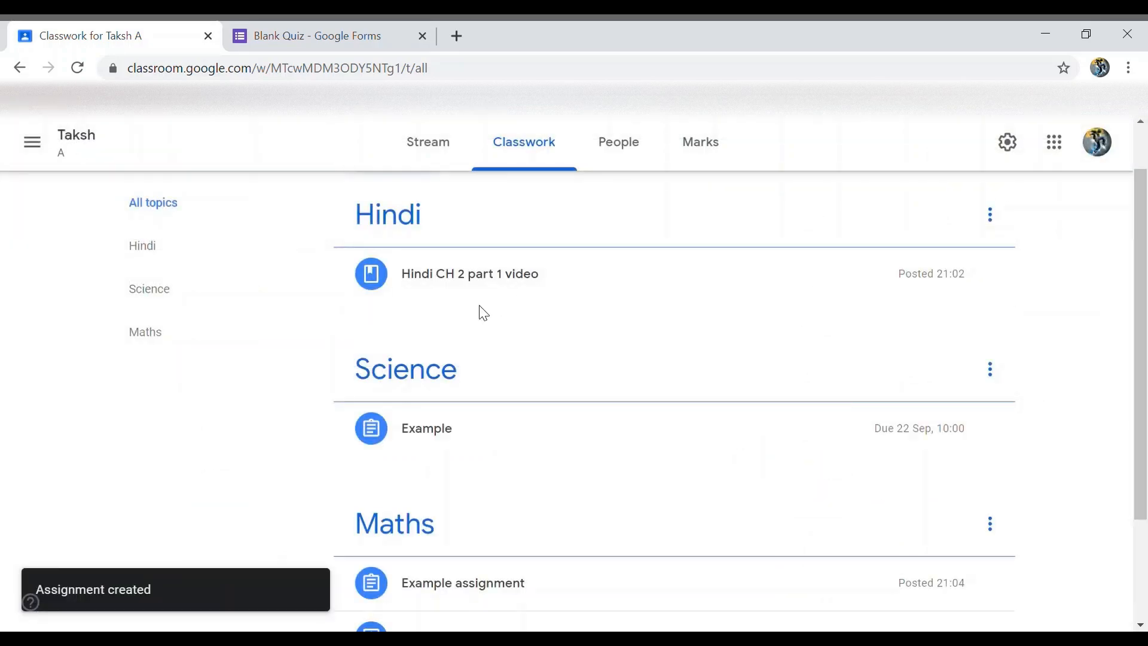
scroll(484, 312, "down", 2)
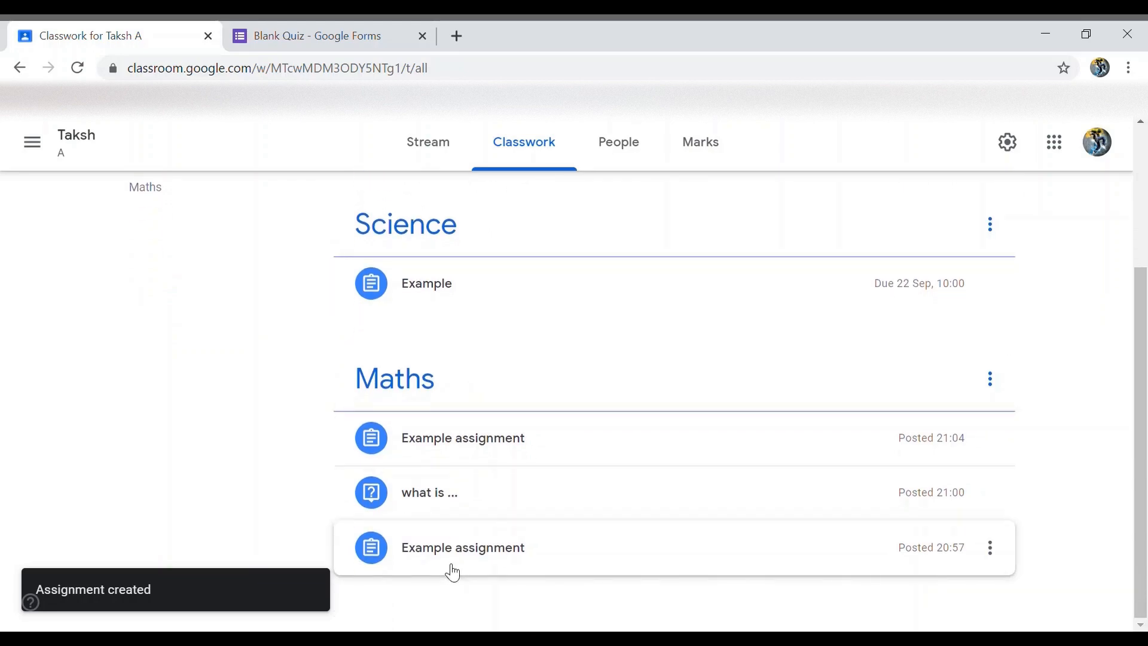
Move the older Example assignment, posted at 20:57, from the Maths topic to the end of the Science topic.
left_click_drag(410, 550, 416, 329)
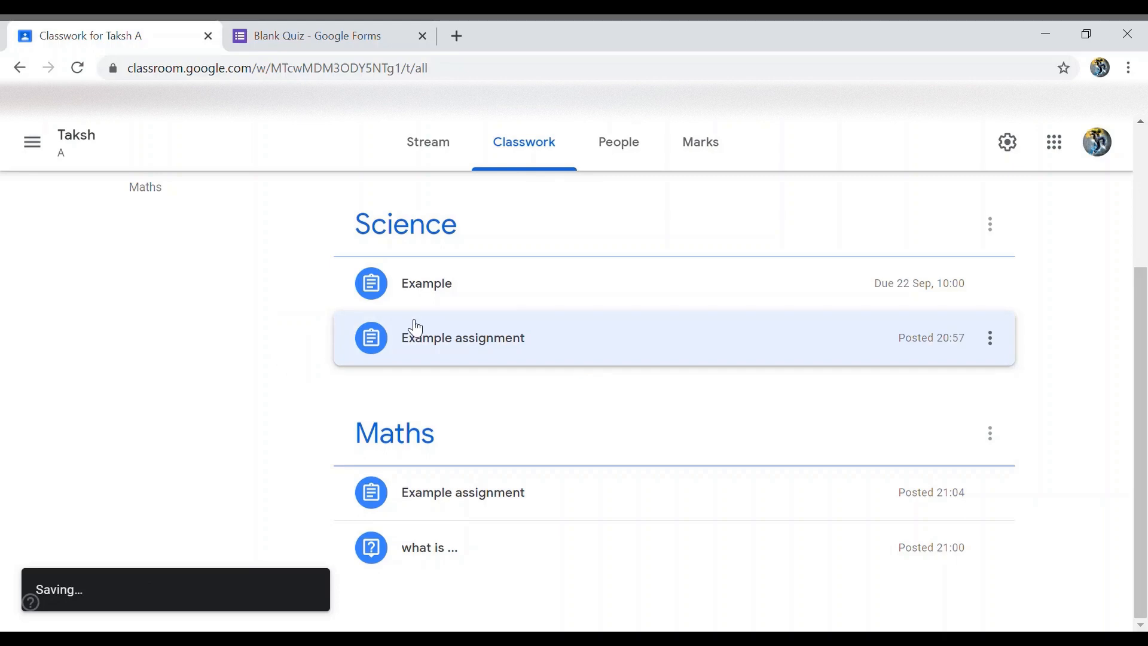
scroll(414, 327, "up", 3)
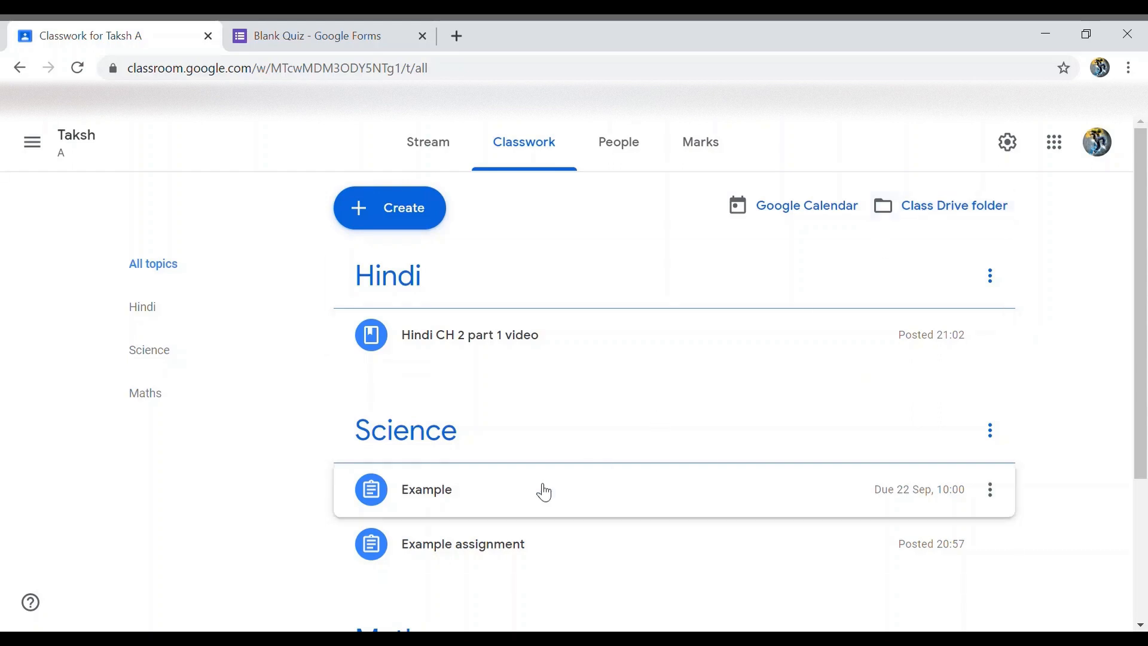
scroll(533, 497, "down", 2)
scroll(781, 361, "up", 2)
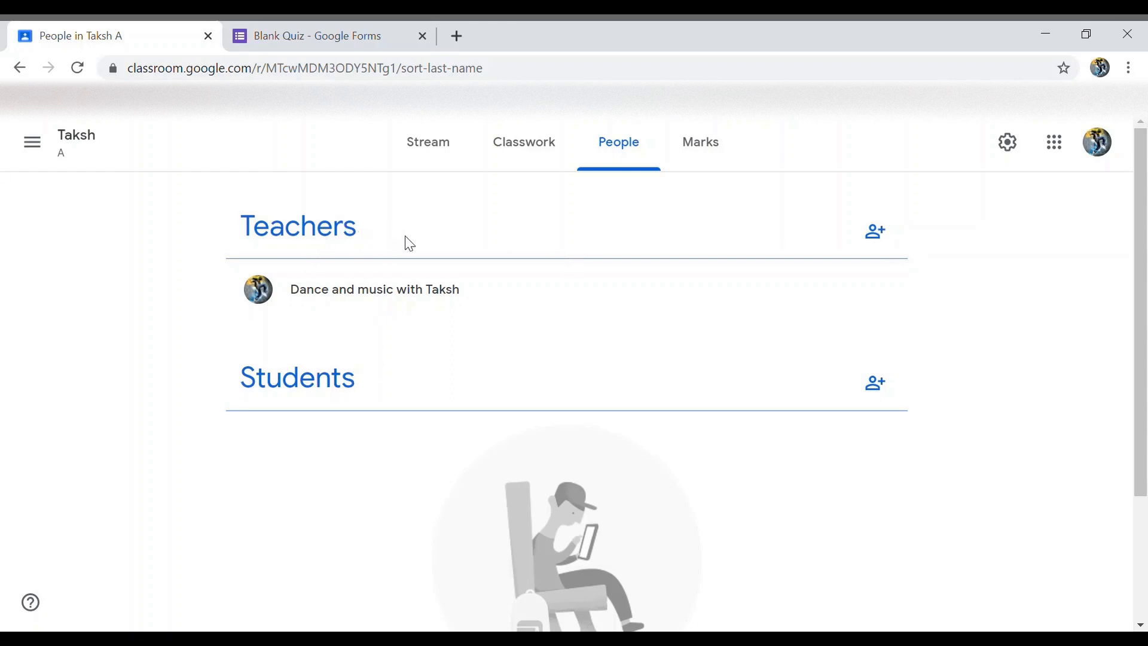
Look over the class's People page and the form for inviting teachers, and close the form without inviting anyone.
scroll(444, 272, "down", 1)
scroll(439, 269, "down", 1)
scroll(440, 269, "up", 2)
left_click(891, 240)
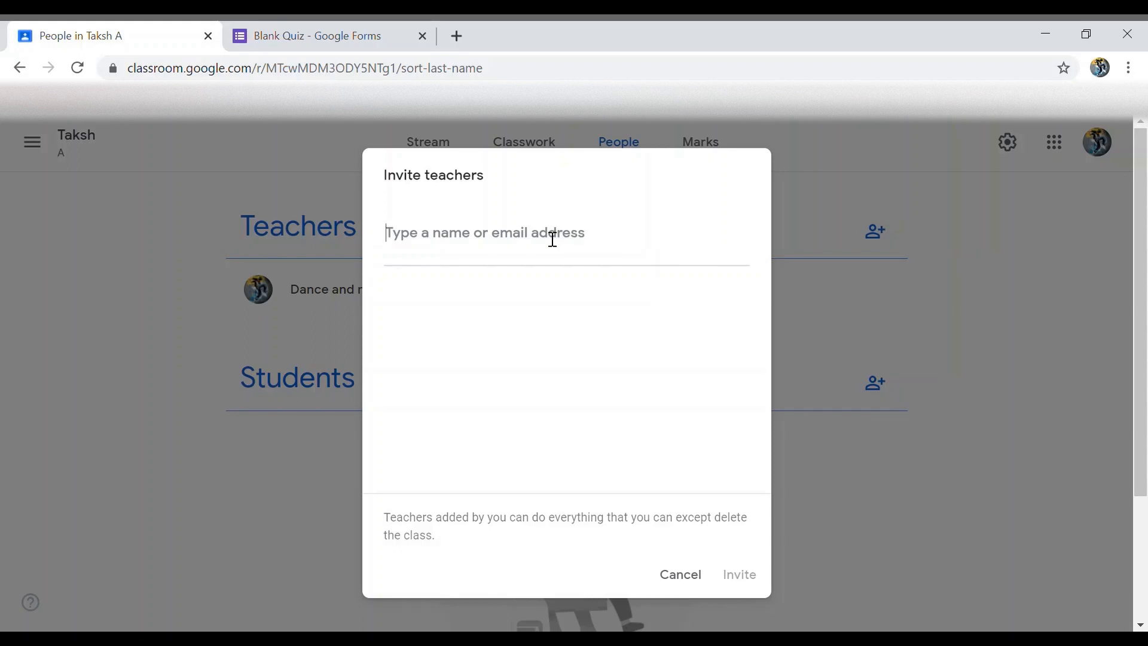
left_click(679, 574)
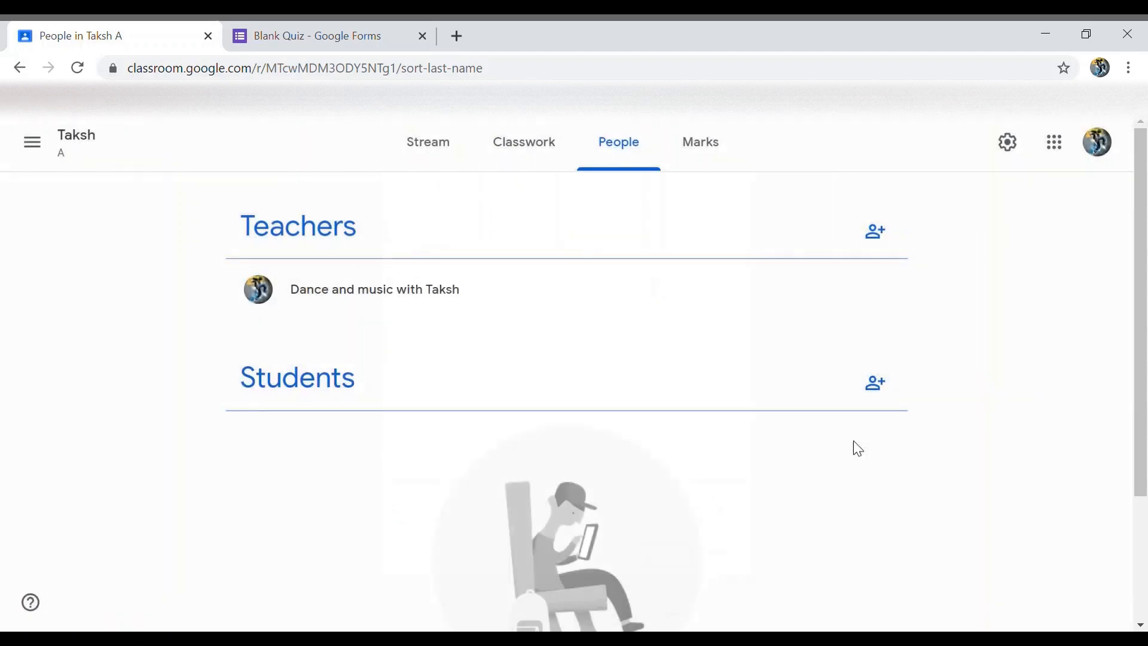
Copy the class invitation link for students and close the student invitation form.
left_click(880, 394)
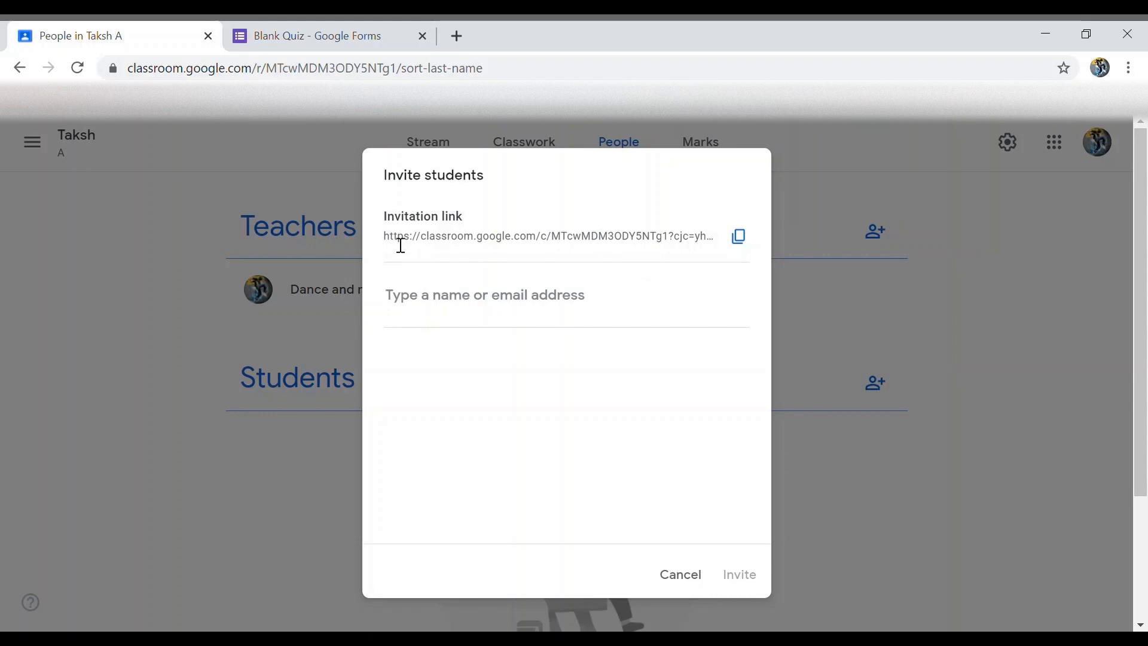
left_click(739, 240)
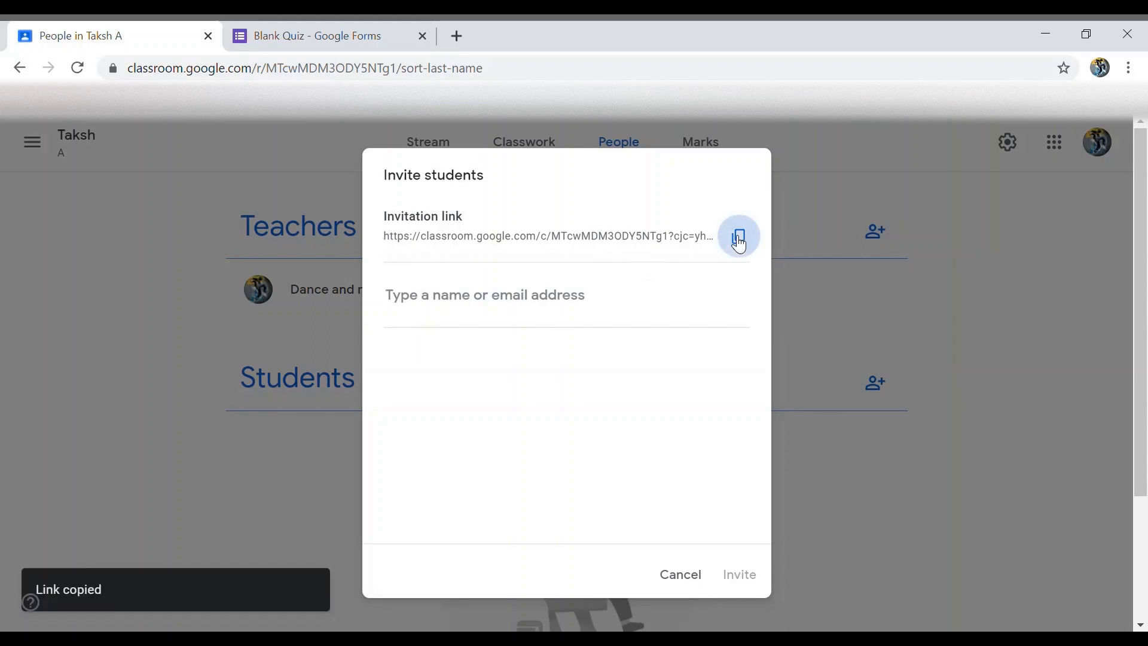
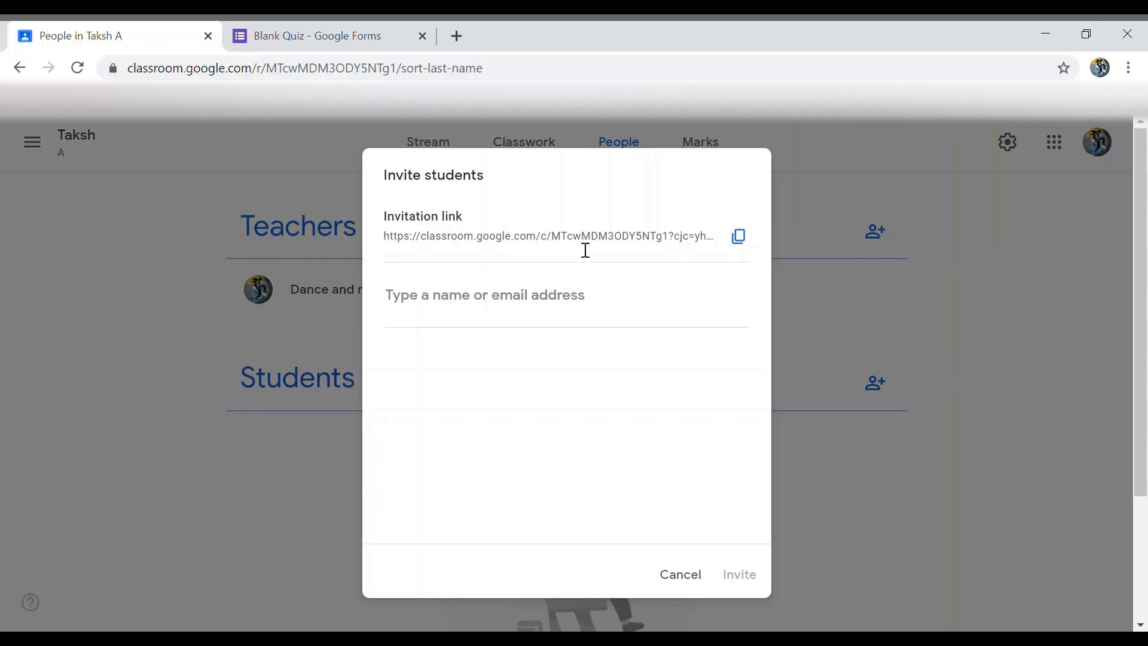
left_click(686, 590)
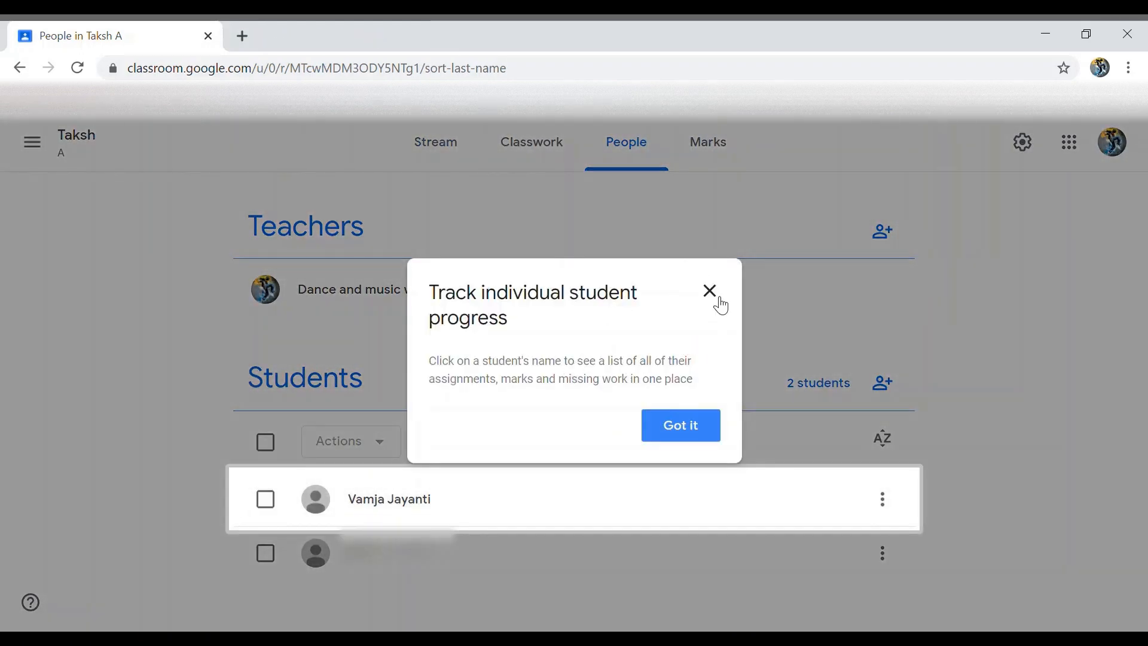
Dismiss the student progress tip, select both students in the class, and view the actions available for them.
left_click(712, 298)
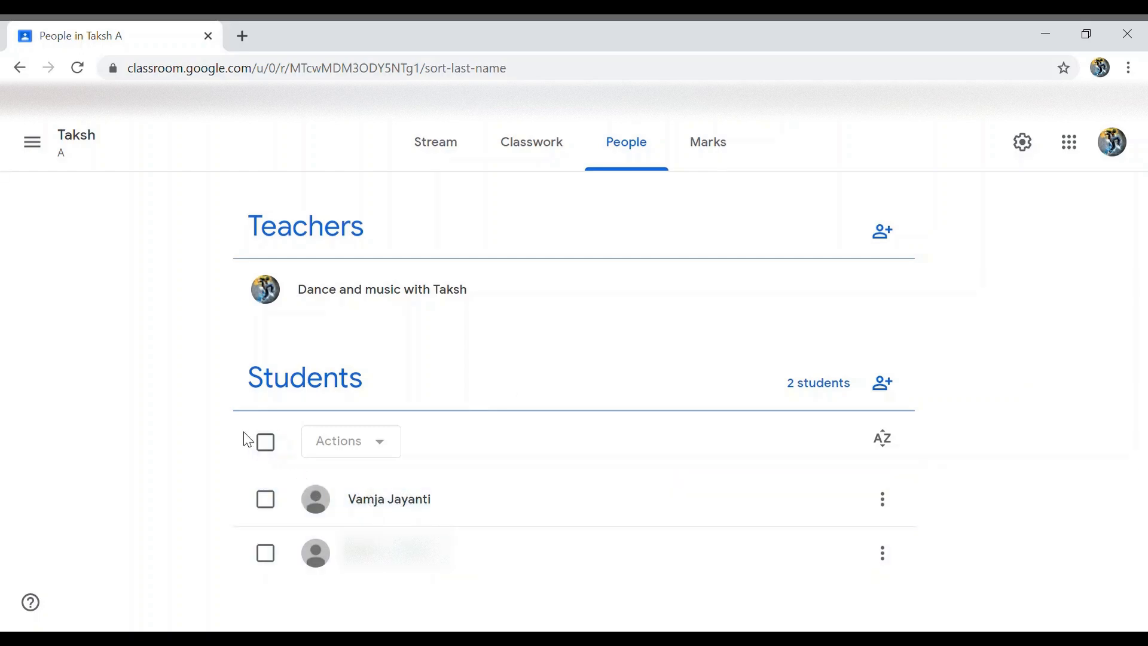
left_click(266, 441)
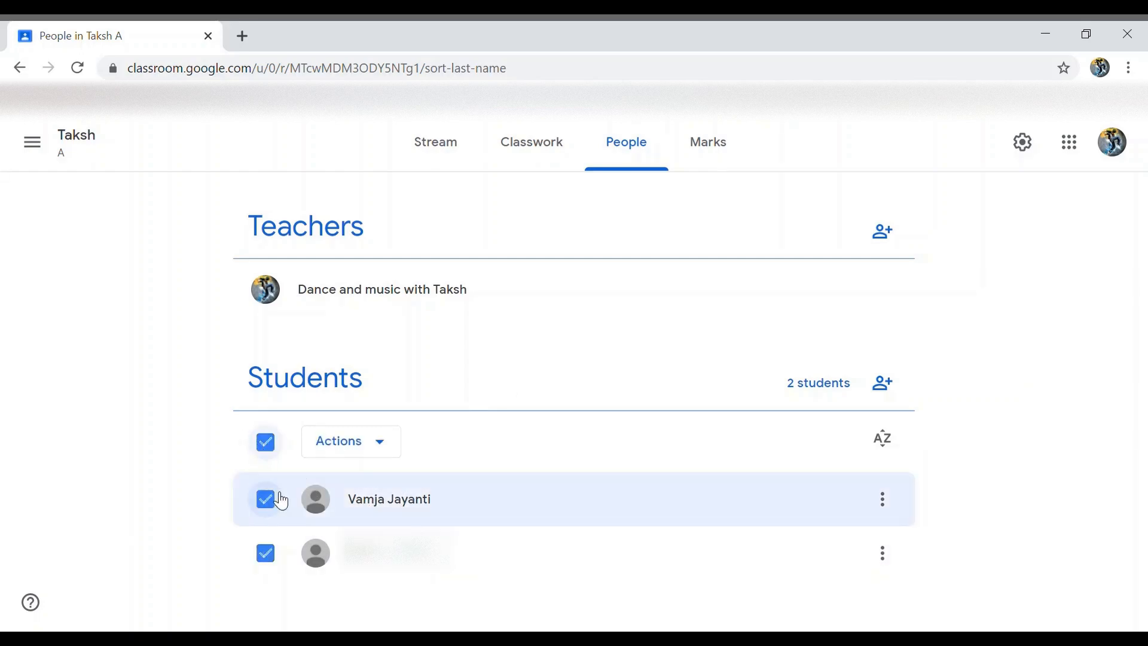
left_click(268, 445)
left_click(277, 501)
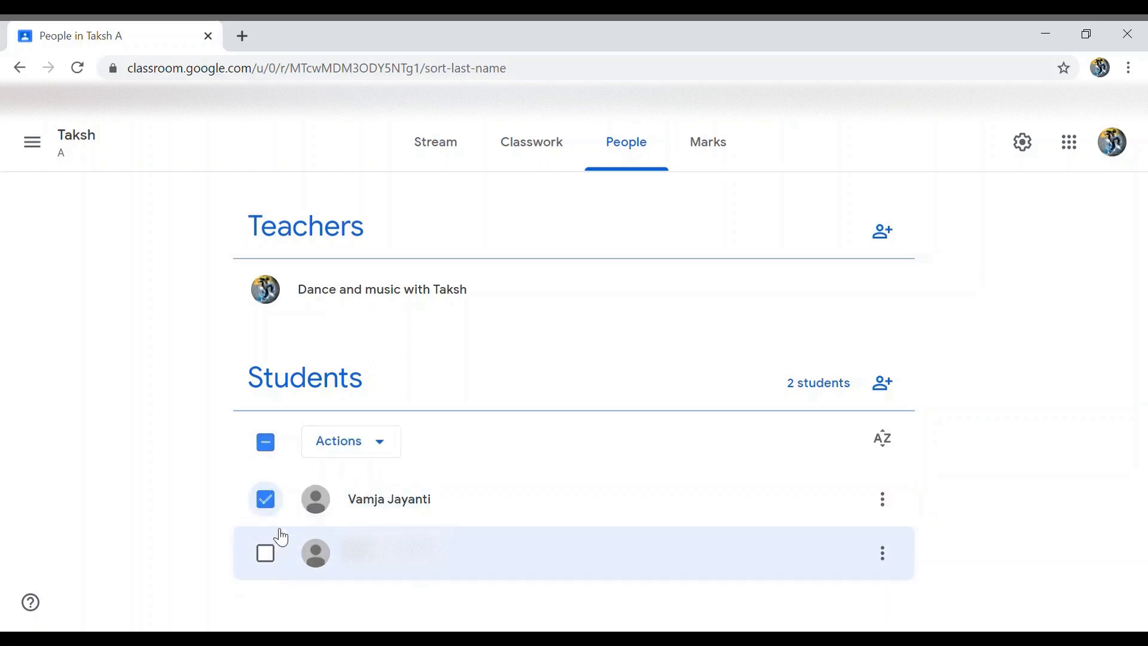
left_click(276, 553)
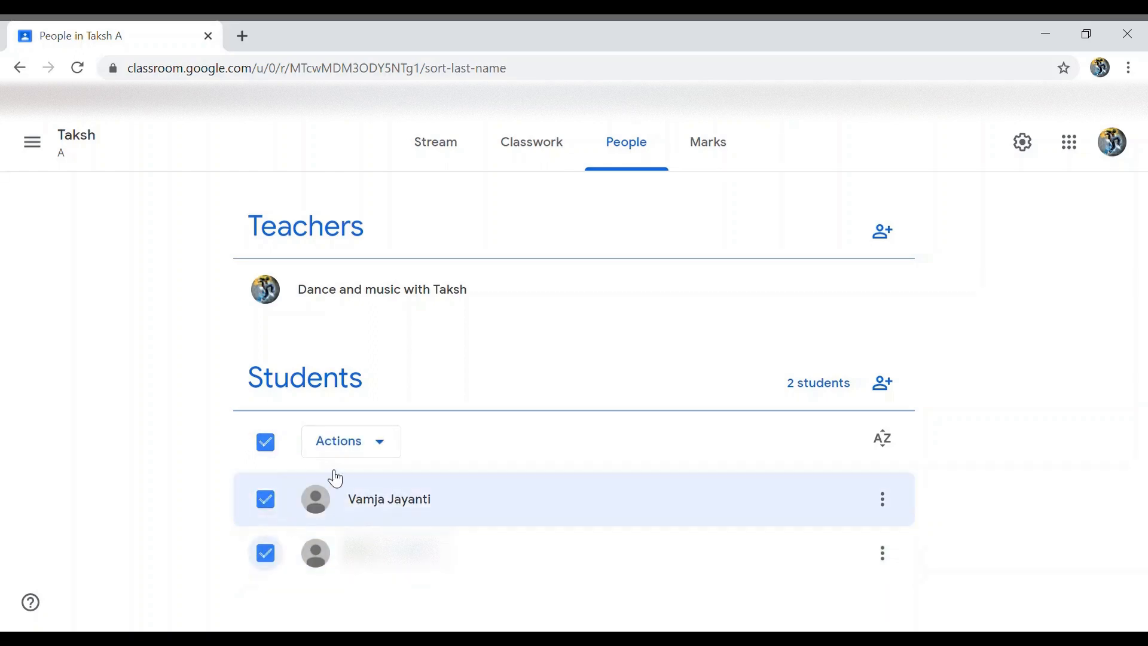
left_click(391, 456)
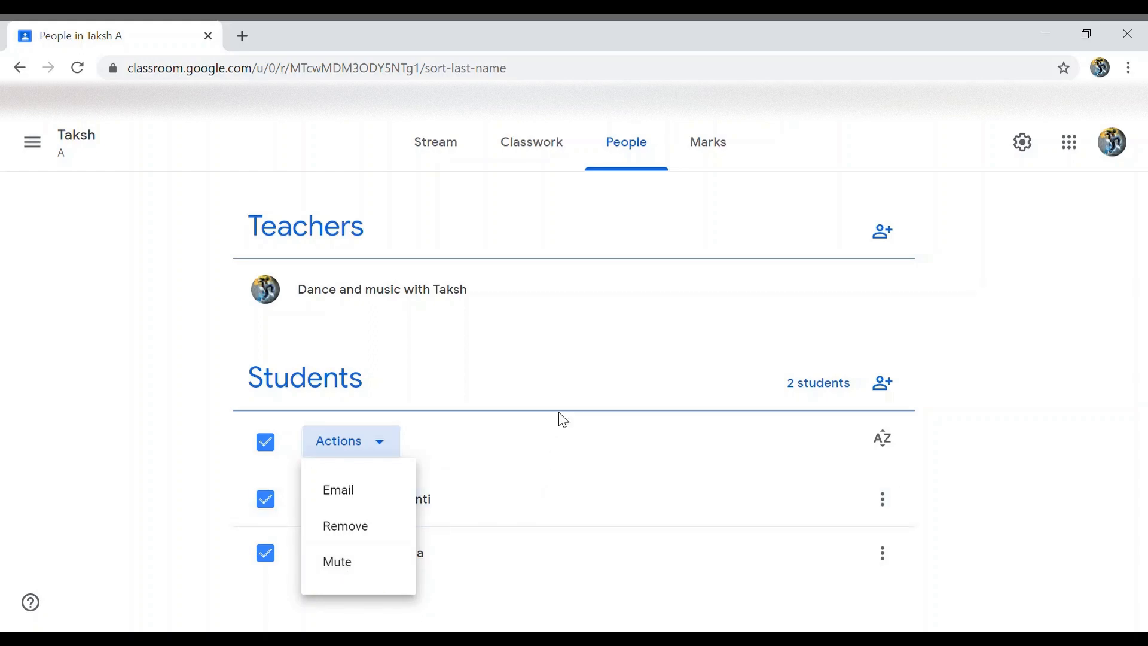
left_click(577, 399)
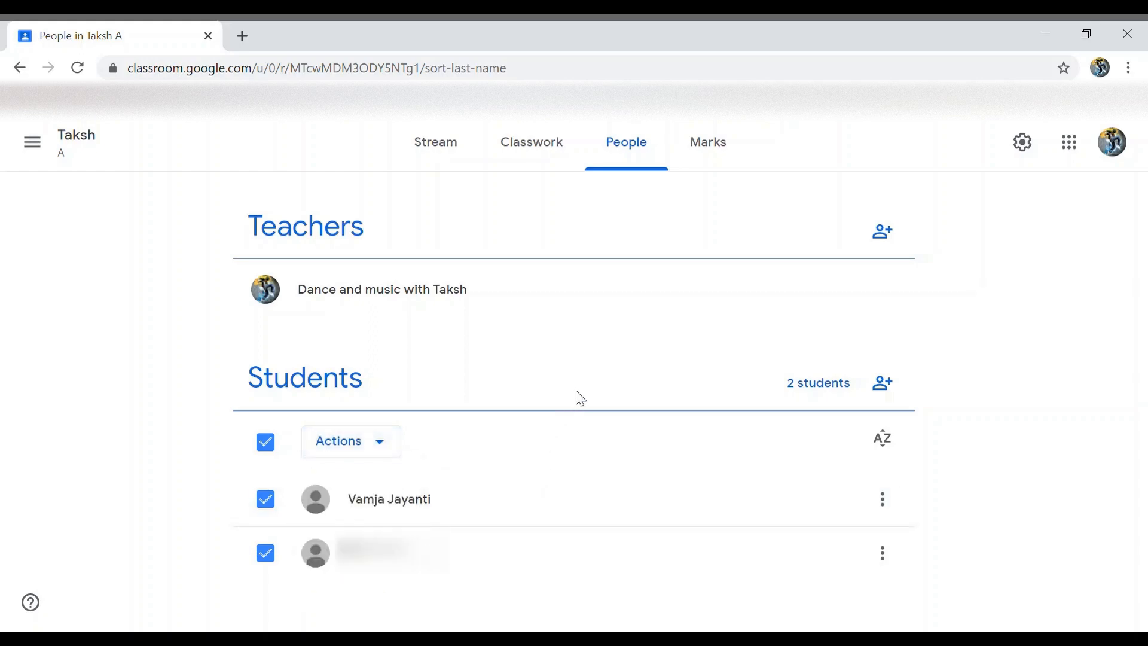
Open the Example assignment's student work from the class marks and leave all students deselected.
left_click(710, 174)
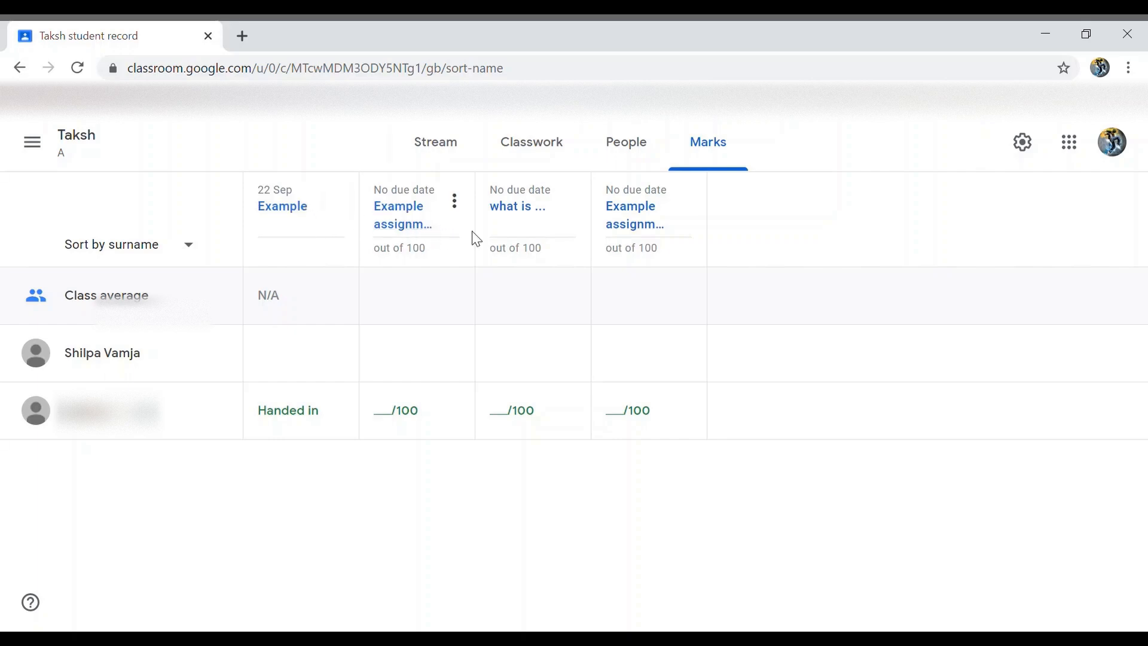
left_click(287, 210)
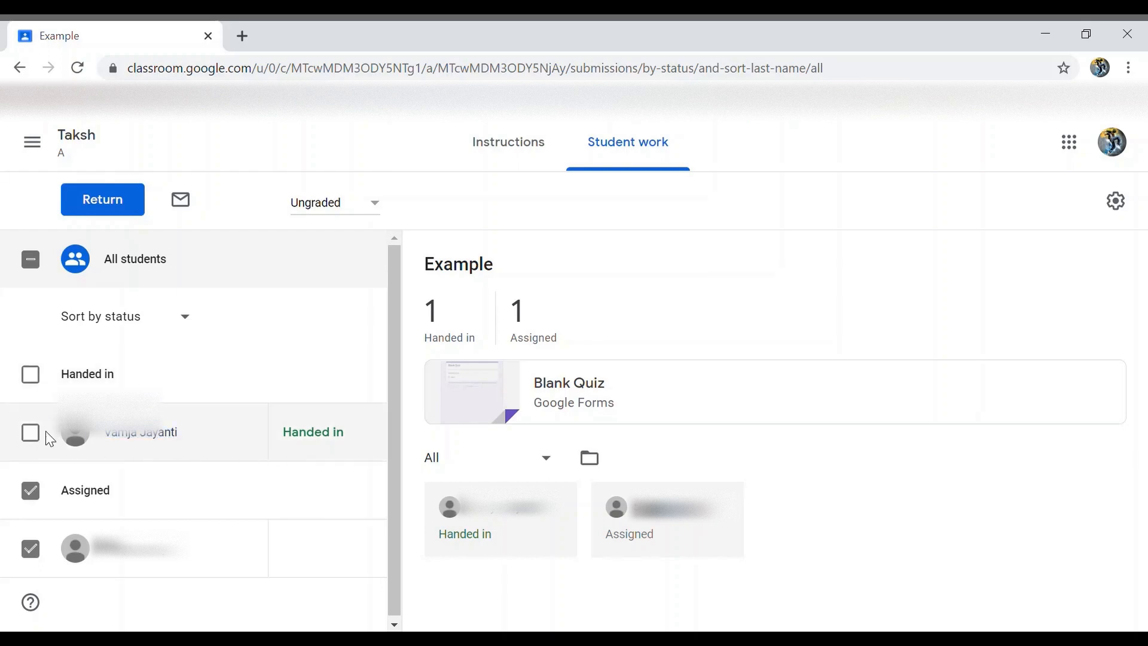
left_click(33, 378)
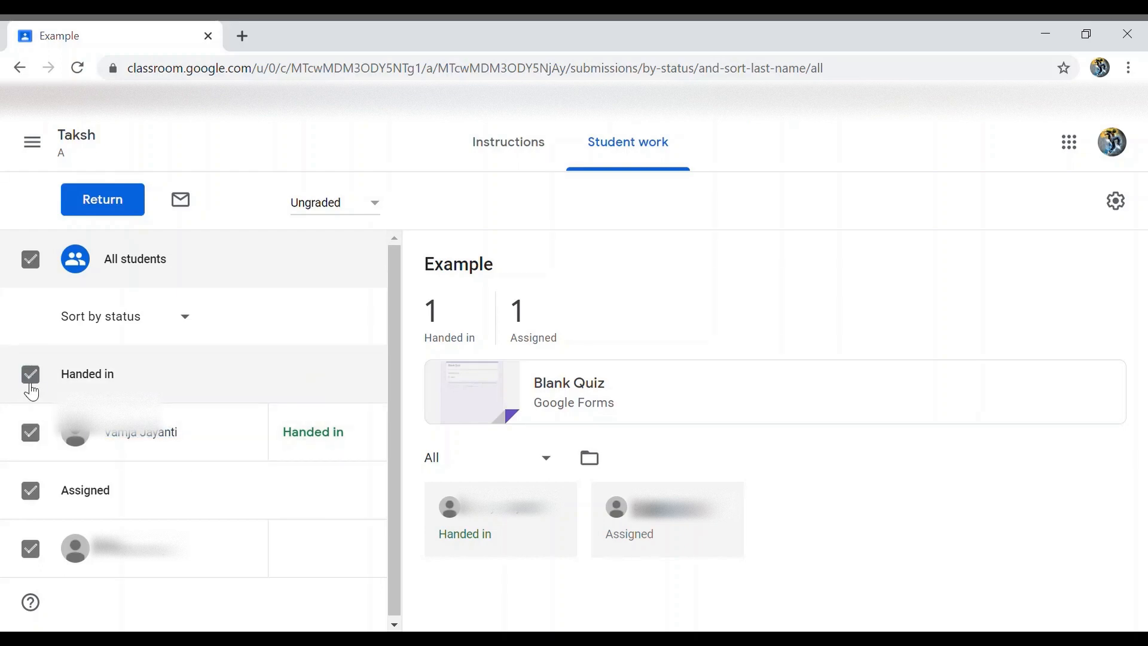
left_click(33, 383)
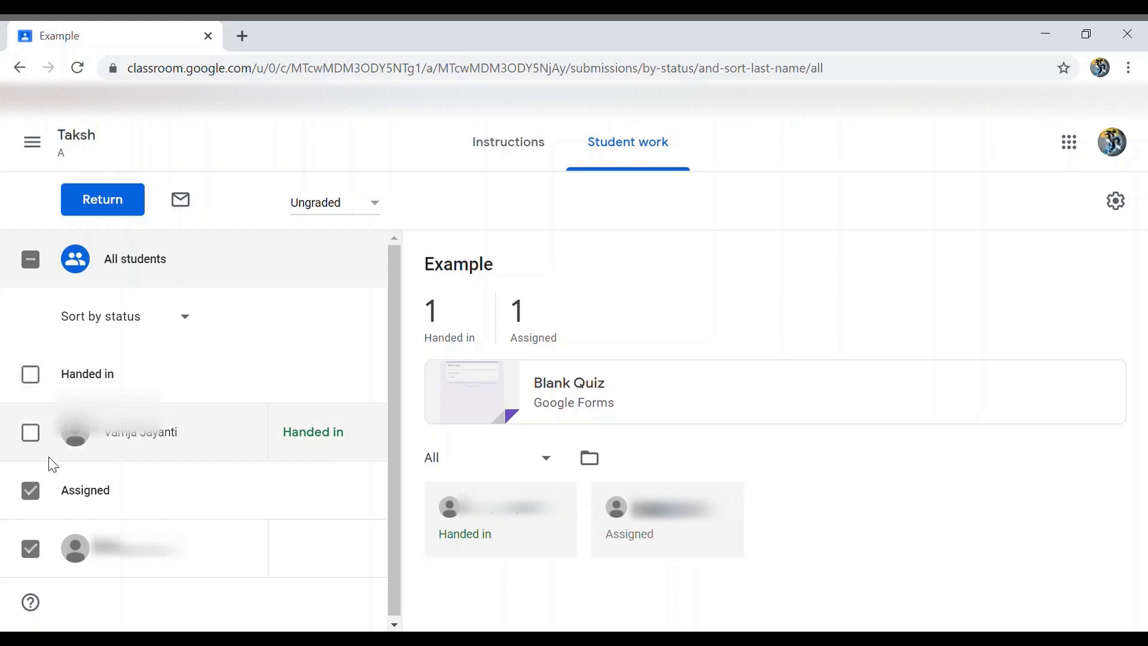
left_click(39, 493)
left_click(33, 433)
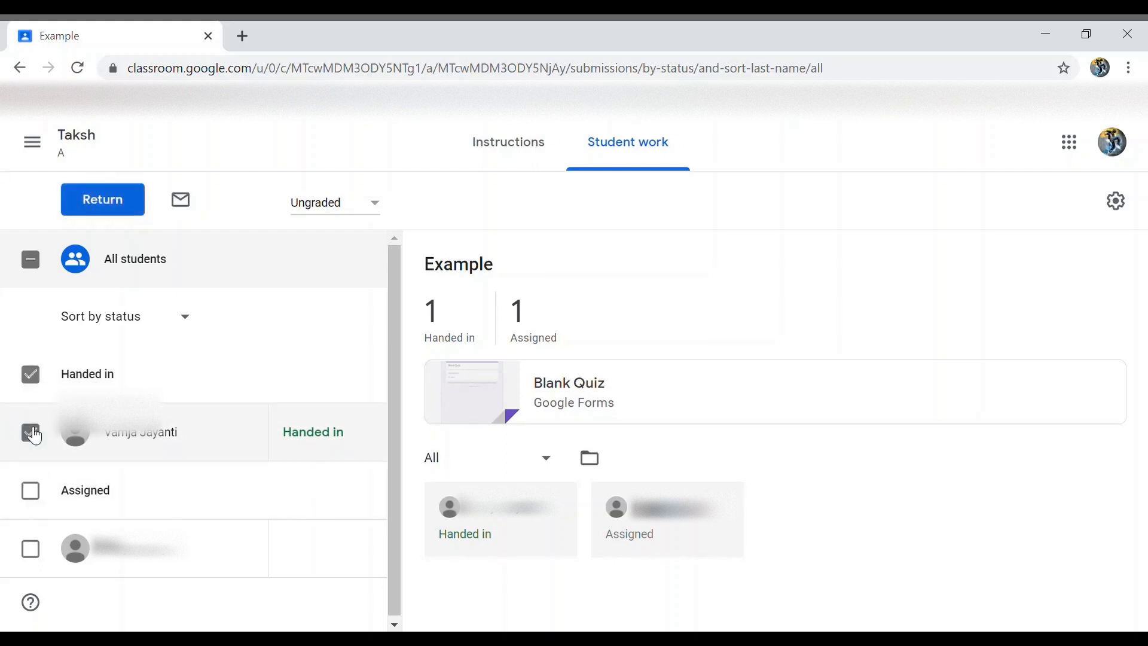
left_click(33, 433)
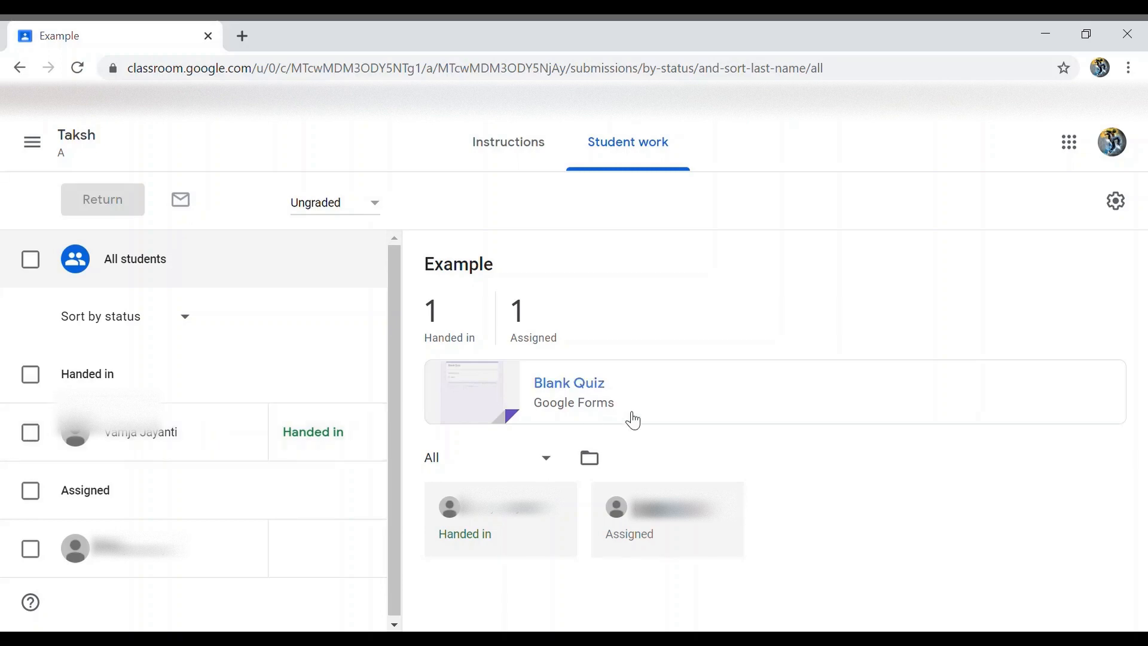
left_click(33, 433)
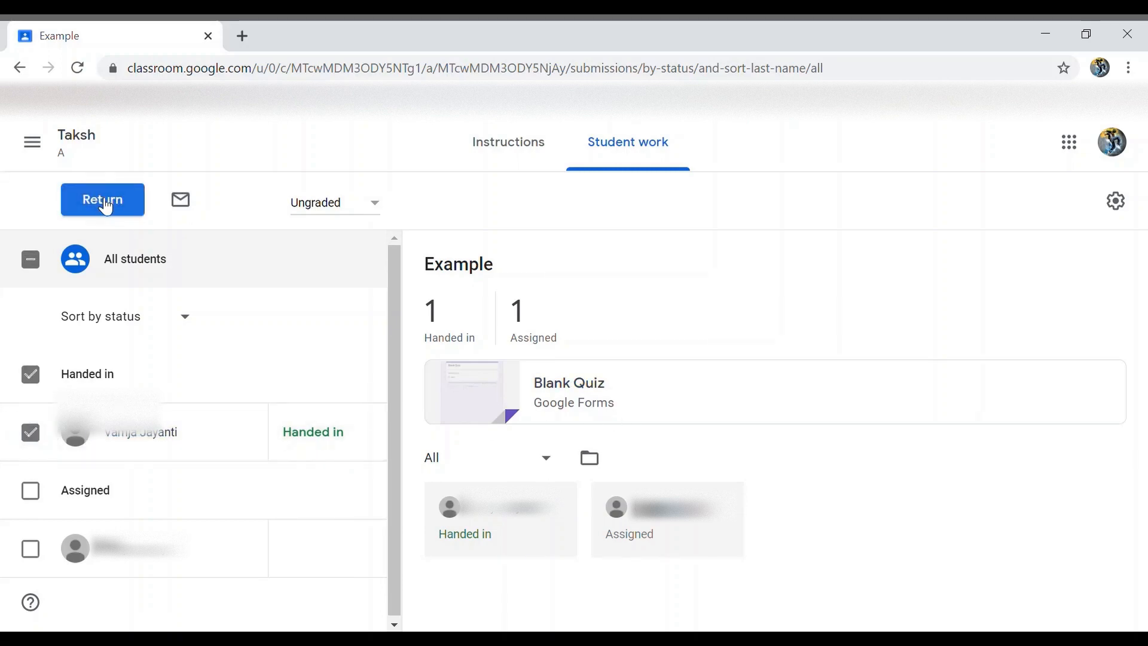
left_click(31, 442)
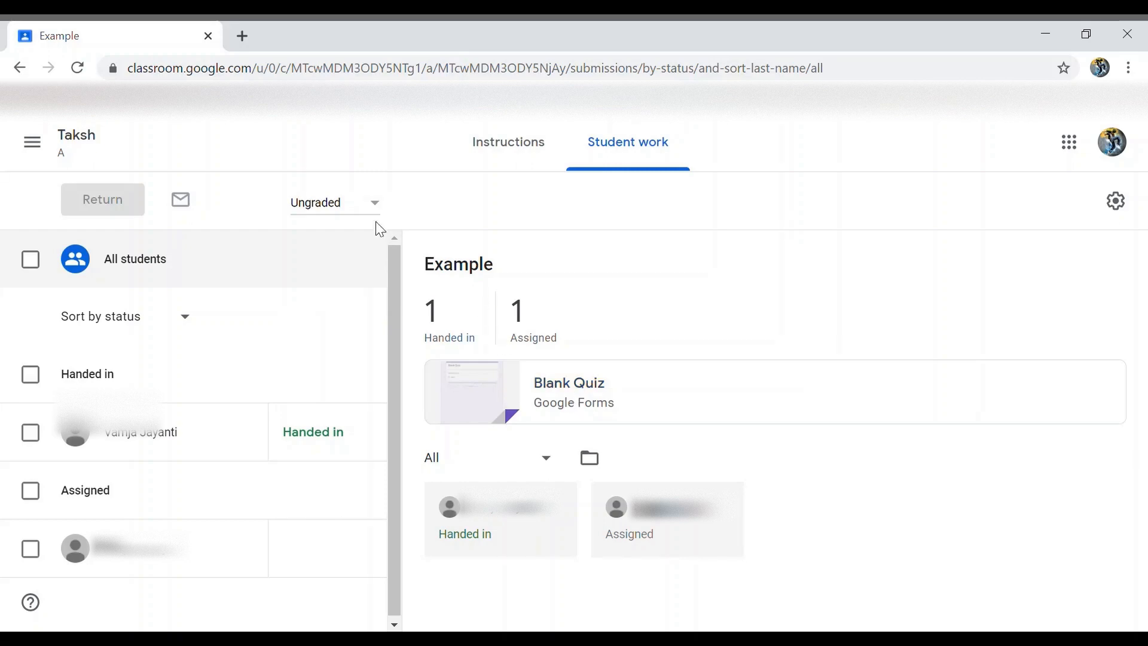
Change the Example assignment from ungraded to 100 points and confirm the point value update.
left_click(375, 205)
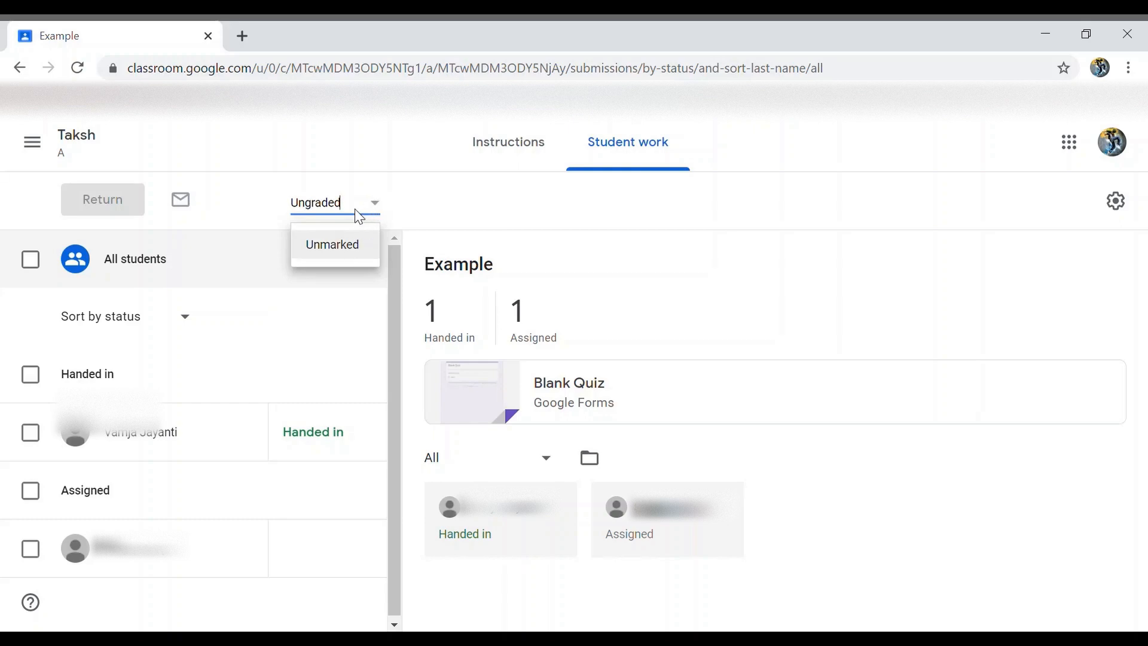
left_click(351, 243)
left_click_drag(353, 216, 326, 204)
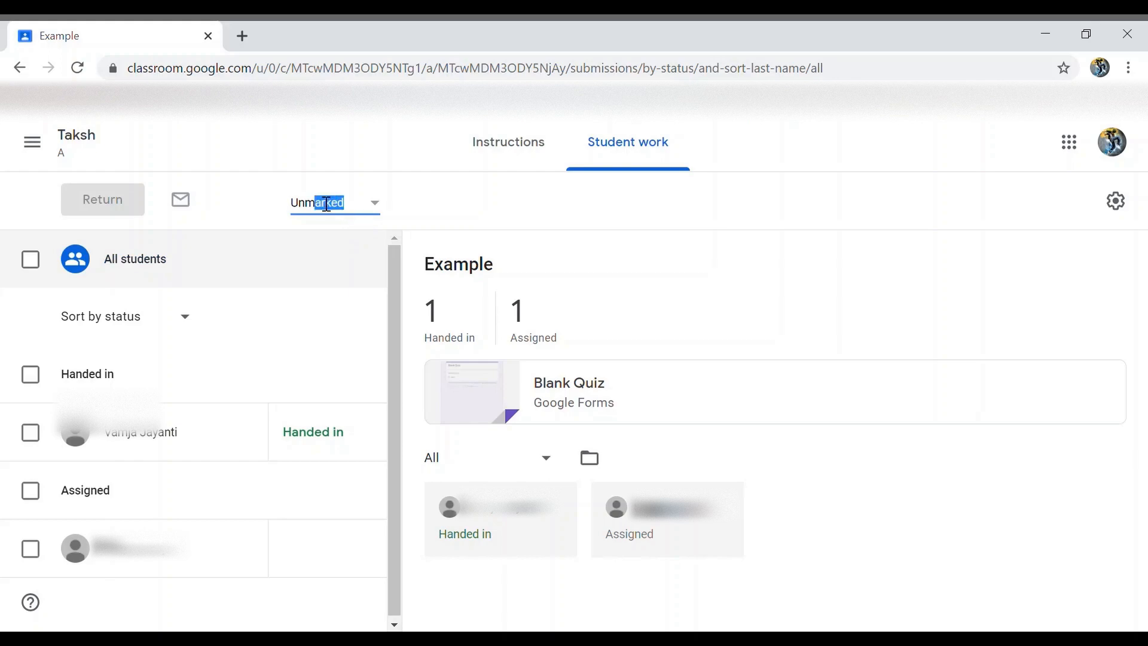
type("100")
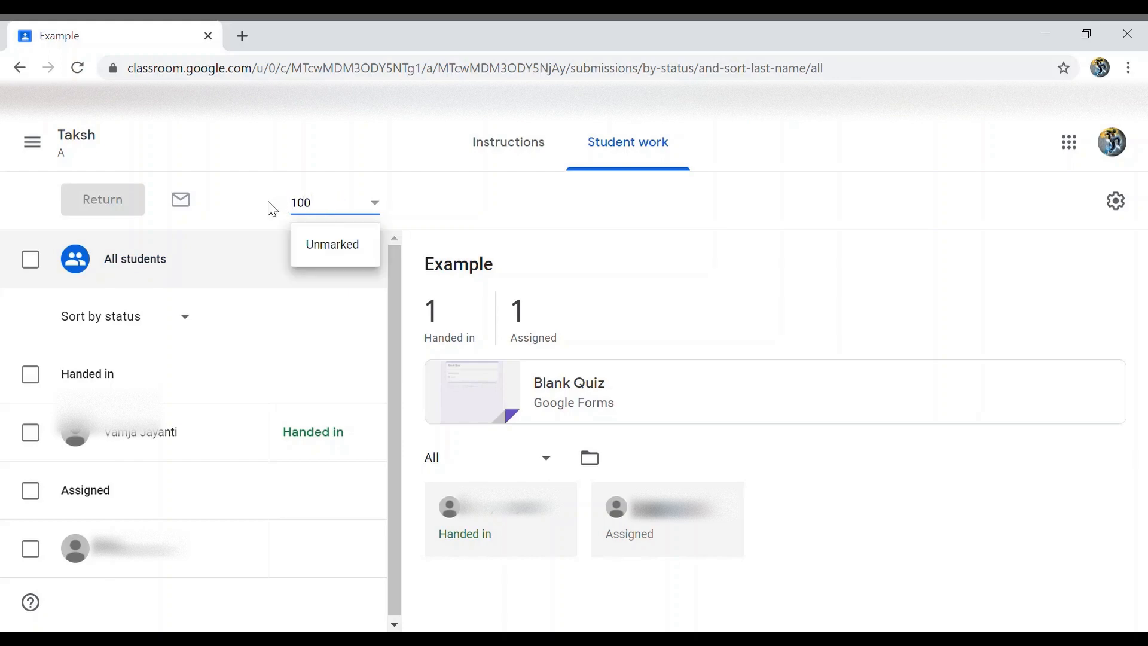
left_click(492, 258)
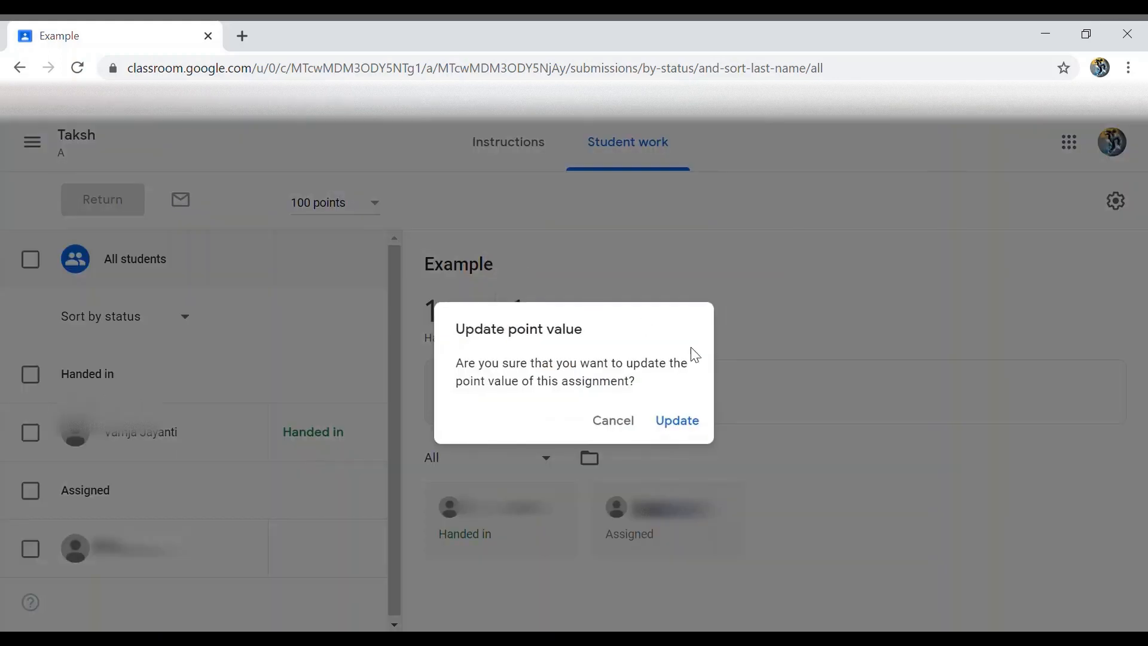
left_click(678, 425)
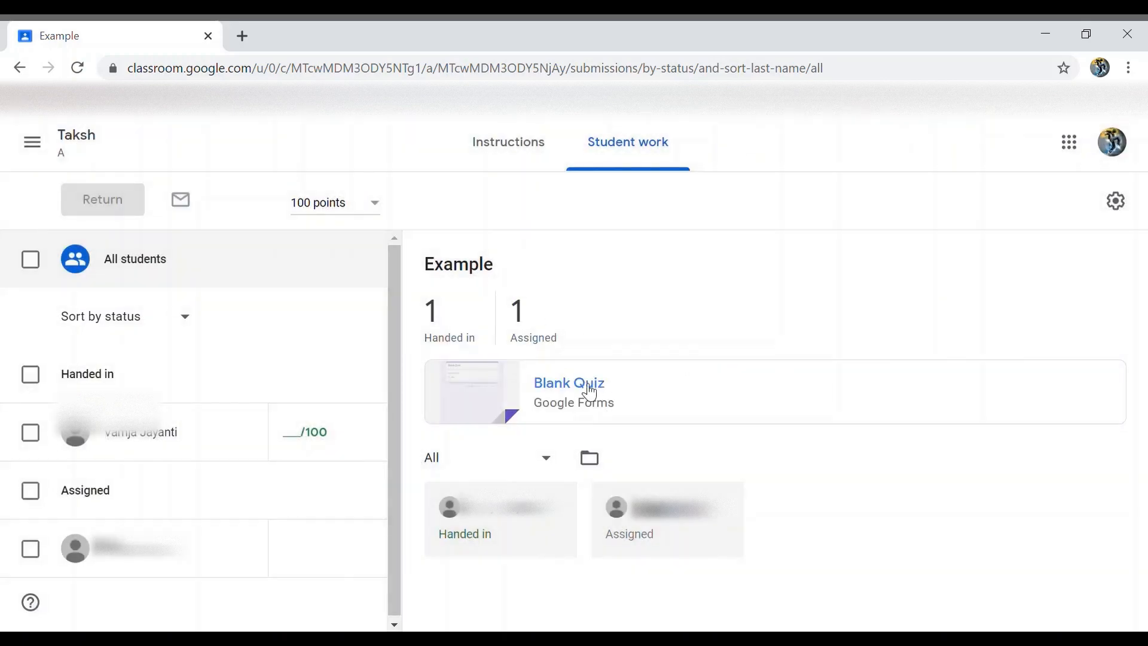
Open the attached Blank Quiz form, submit a response with Option 1, and close the form.
left_click(588, 390)
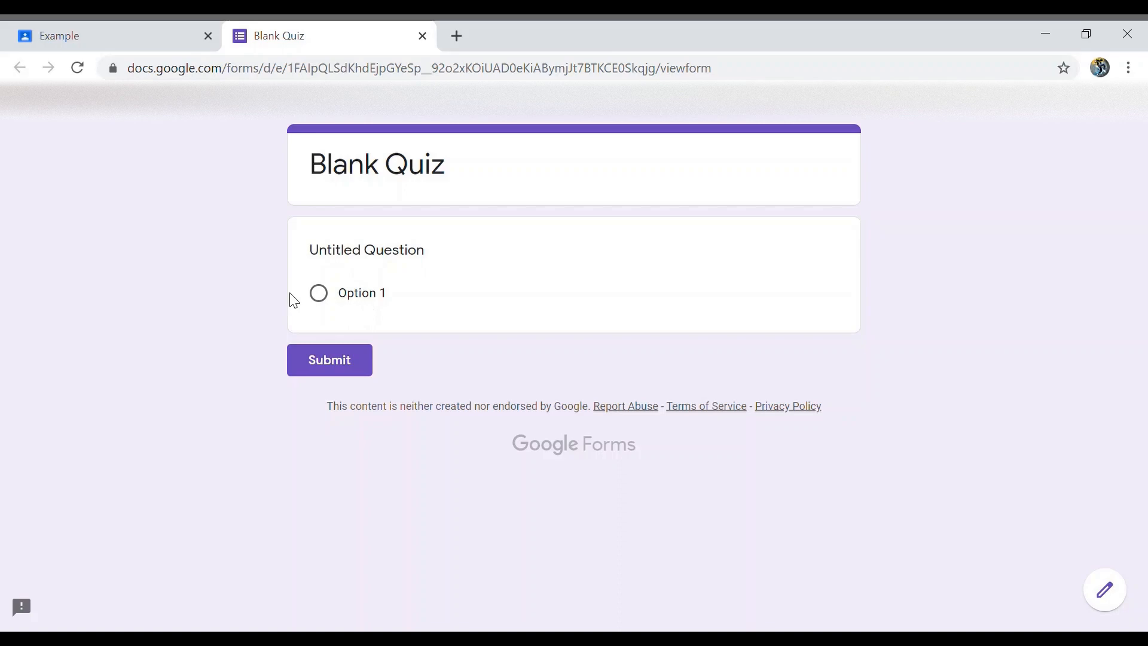
left_click(318, 293)
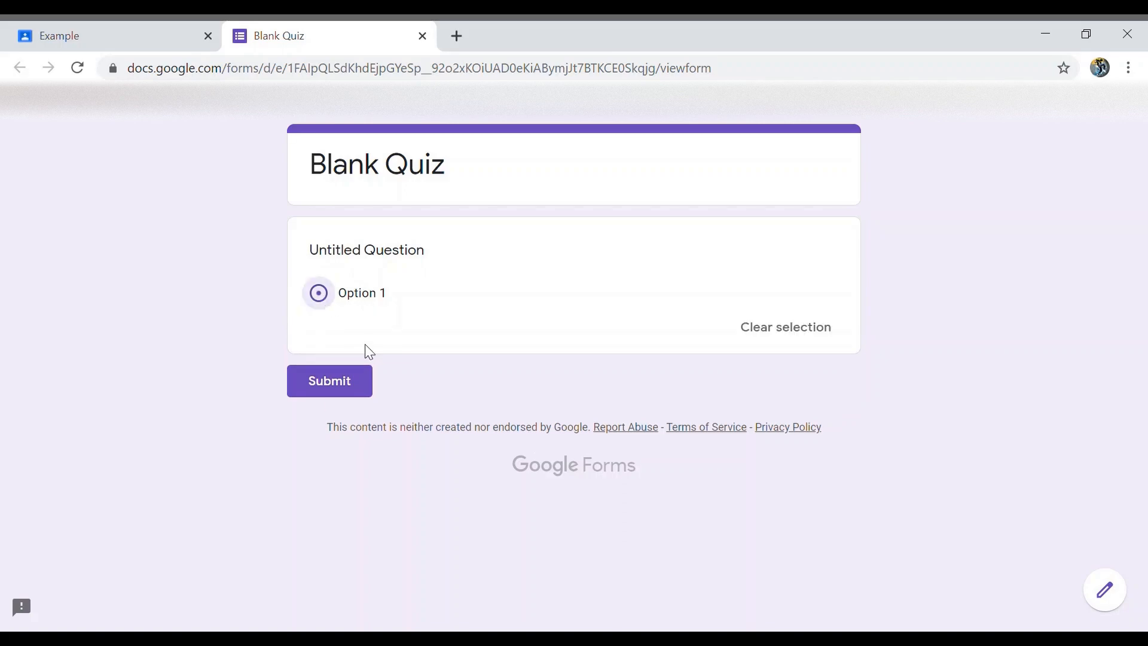
left_click(330, 392)
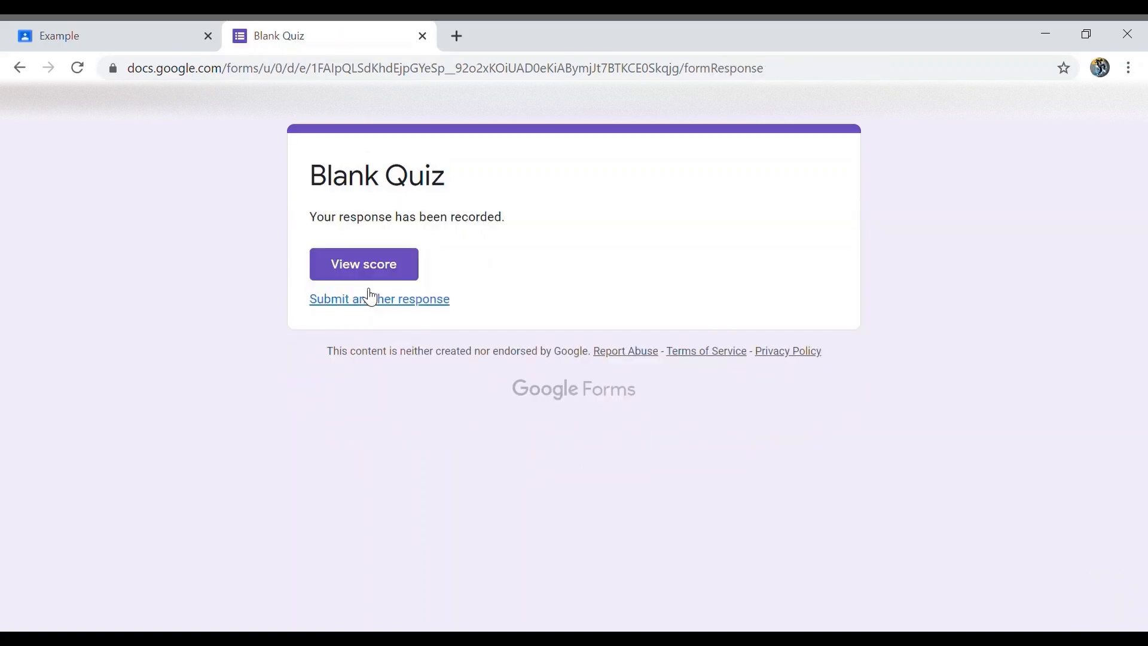
left_click(422, 36)
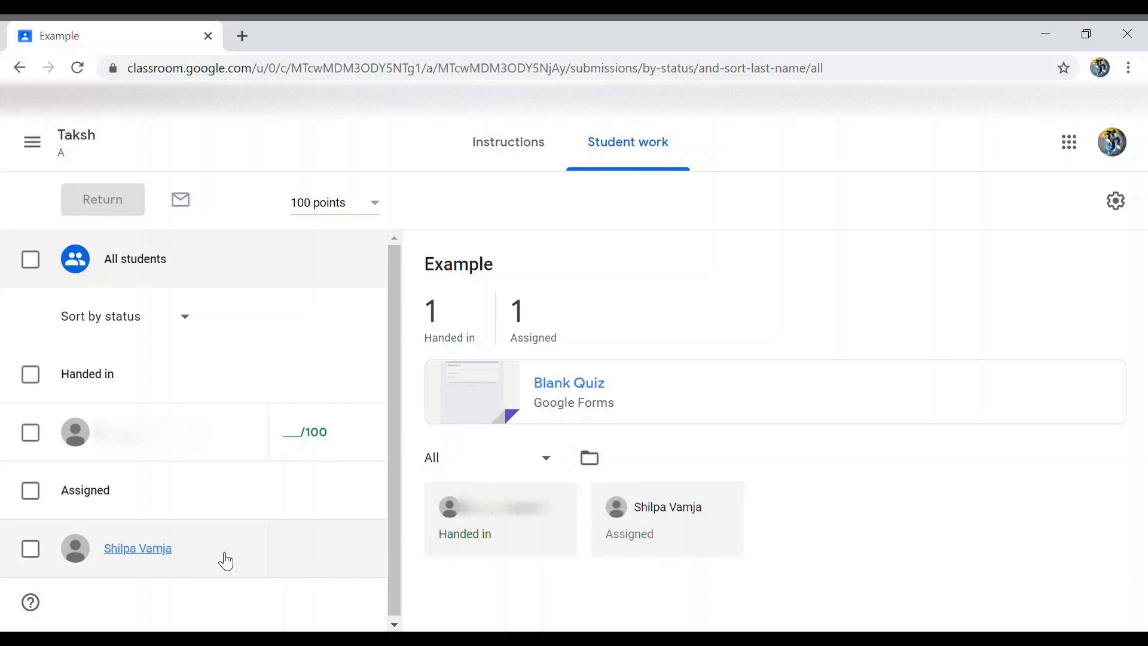
Mark the handed-in Example submission 90 out of 100 and return it with the private comment "Very good".
left_click(297, 439)
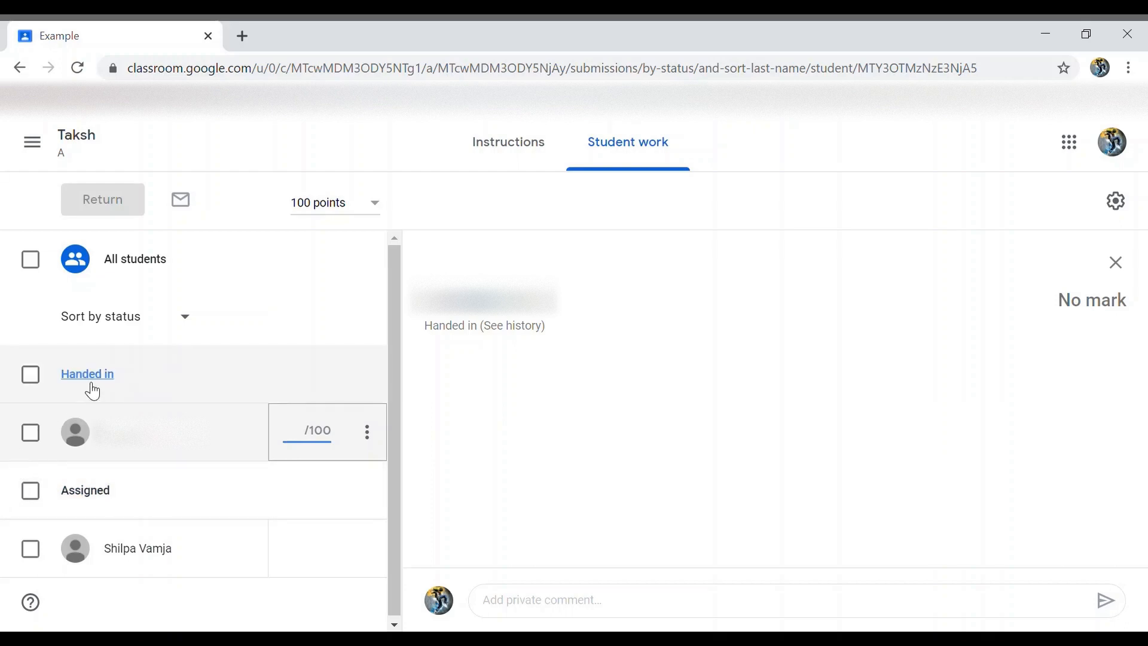
type("90")
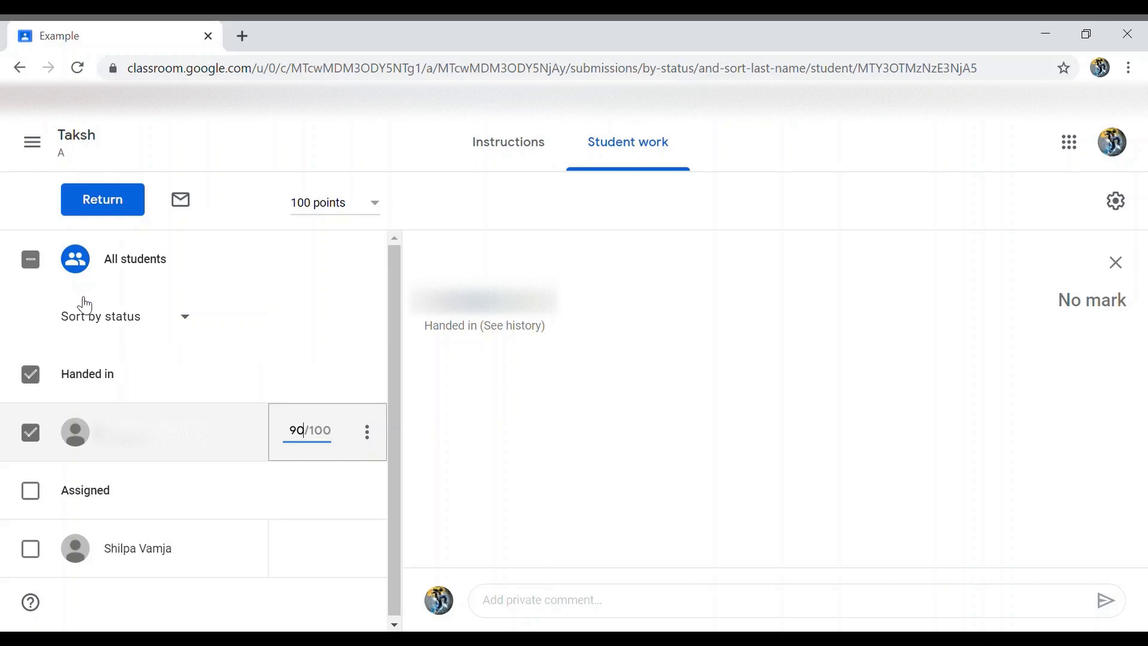
left_click(116, 199)
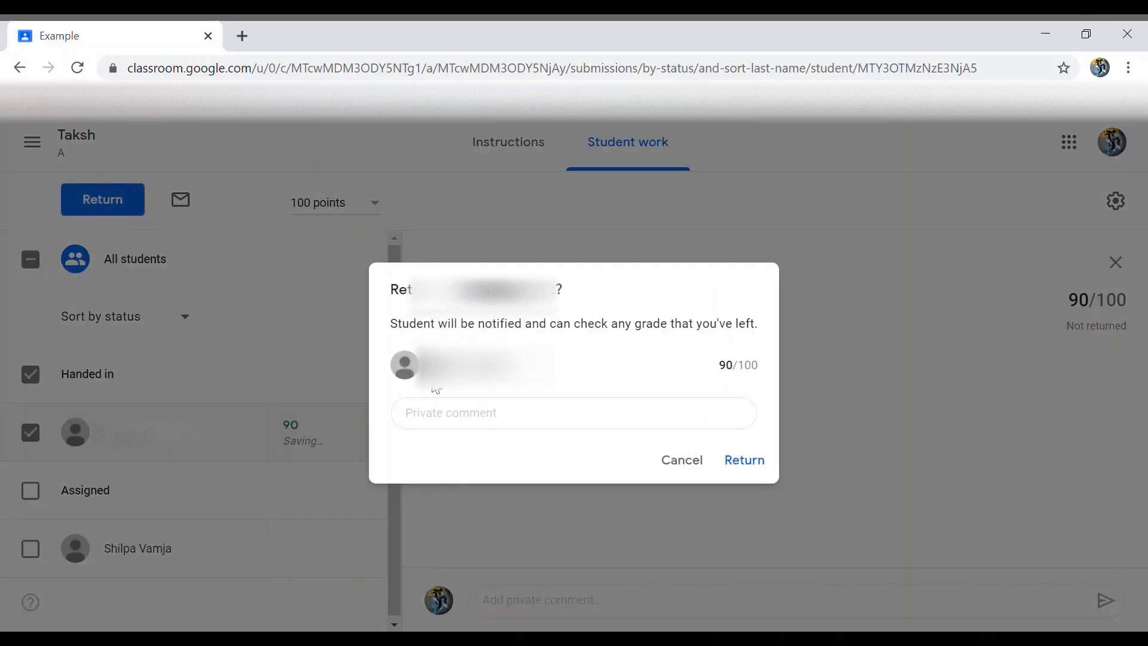
left_click(499, 420)
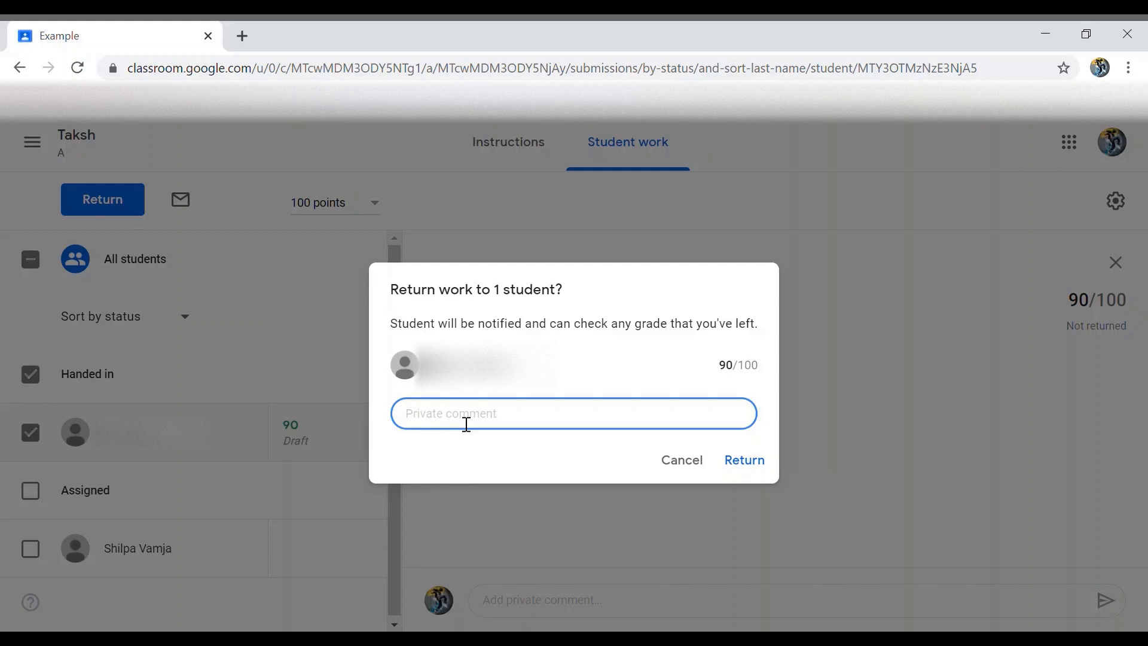
type("Very good")
left_click(754, 472)
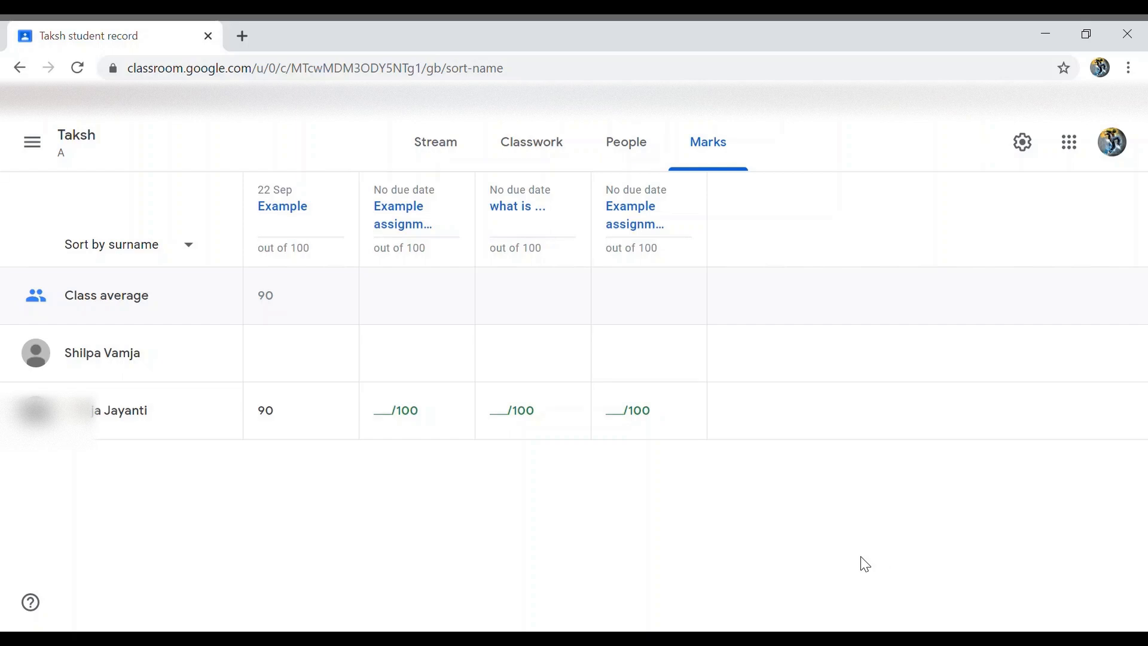
Open the first Example assignment with no due date, select all students, and return the submission with the private comment "good".
left_click(404, 229)
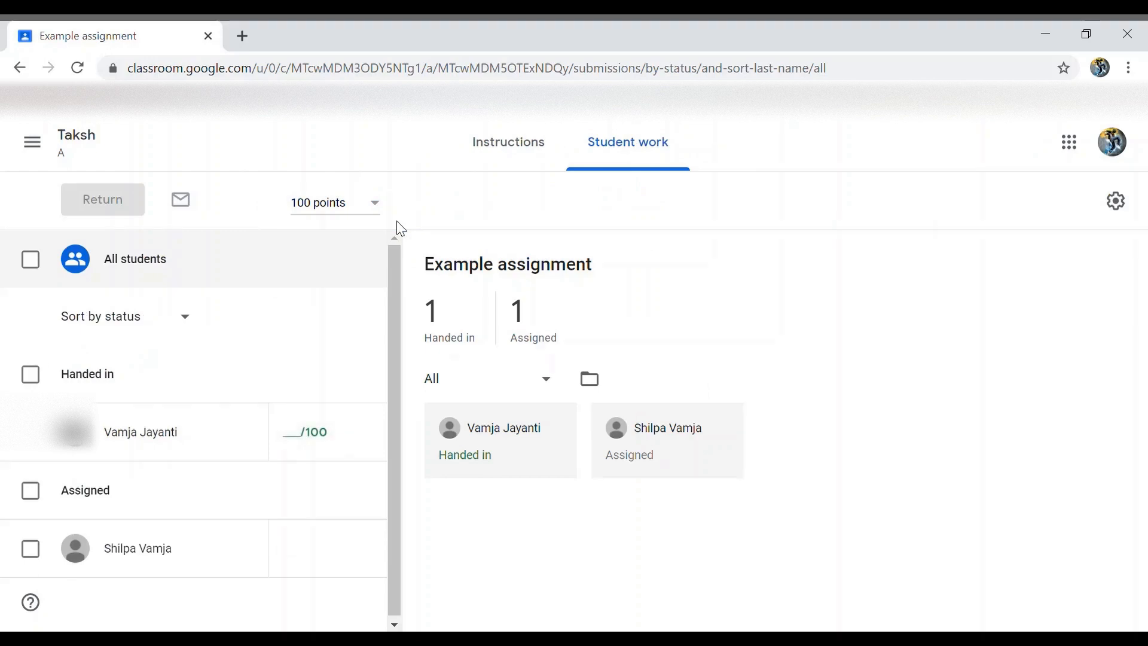
left_click(31, 259)
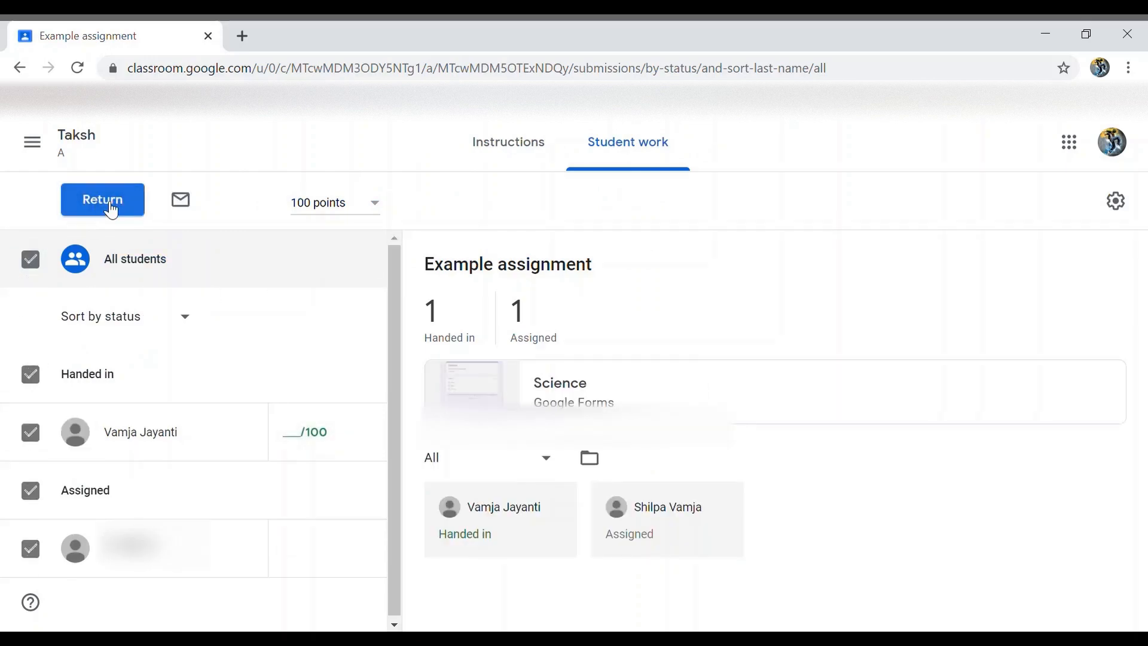
left_click(105, 201)
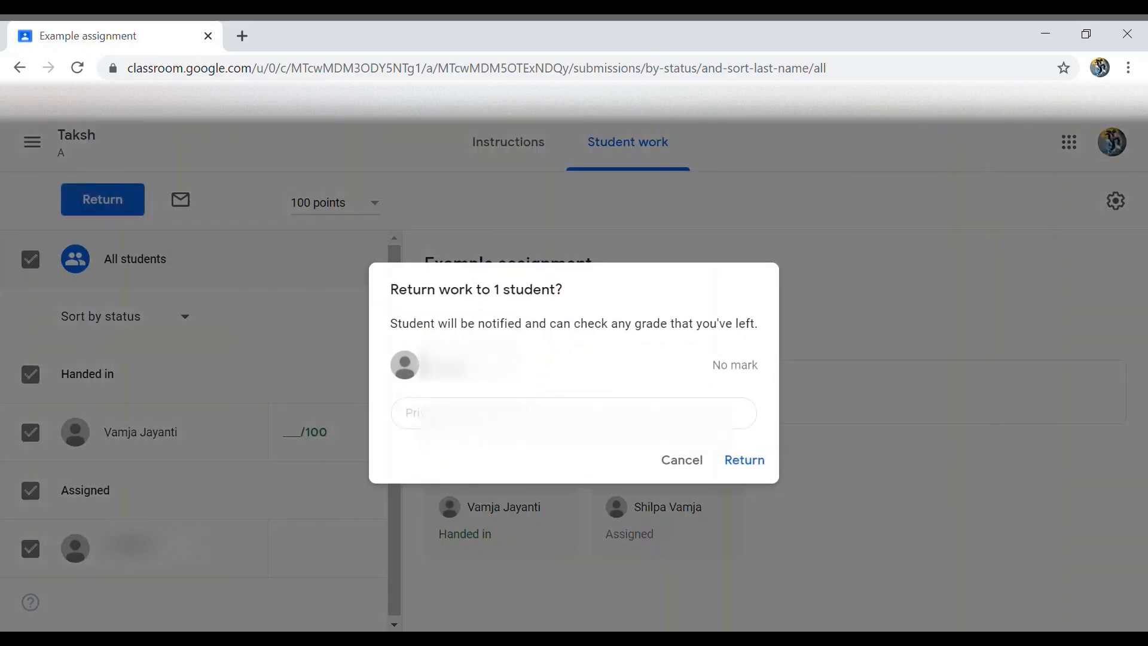
left_click(531, 412)
type("goo")
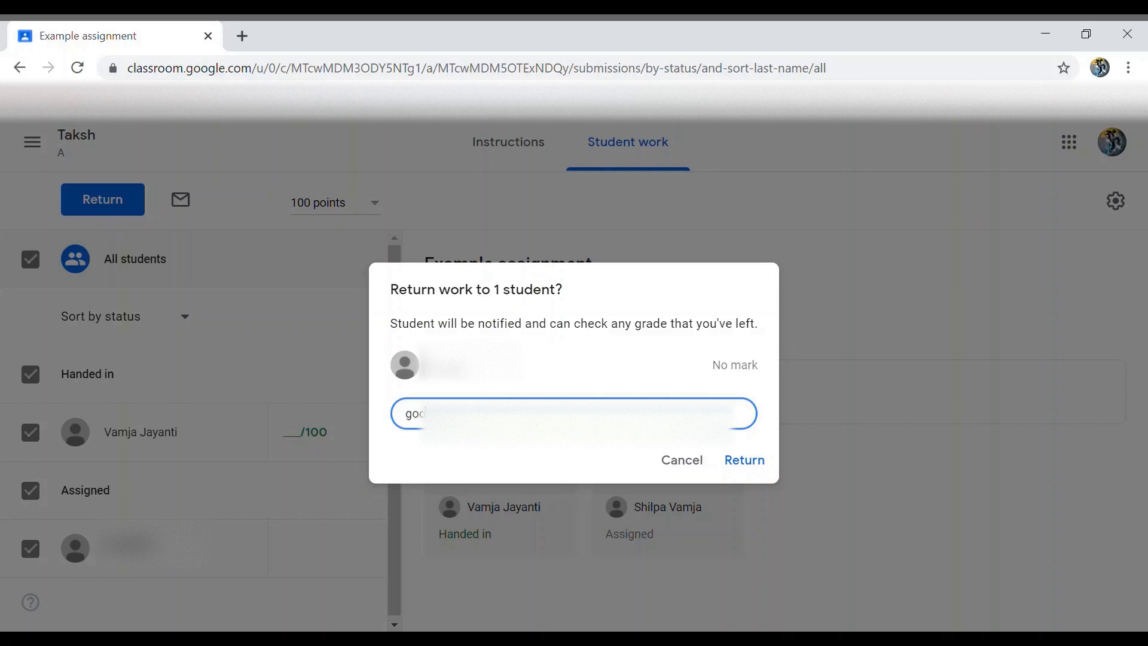
type("d")
key("Return")
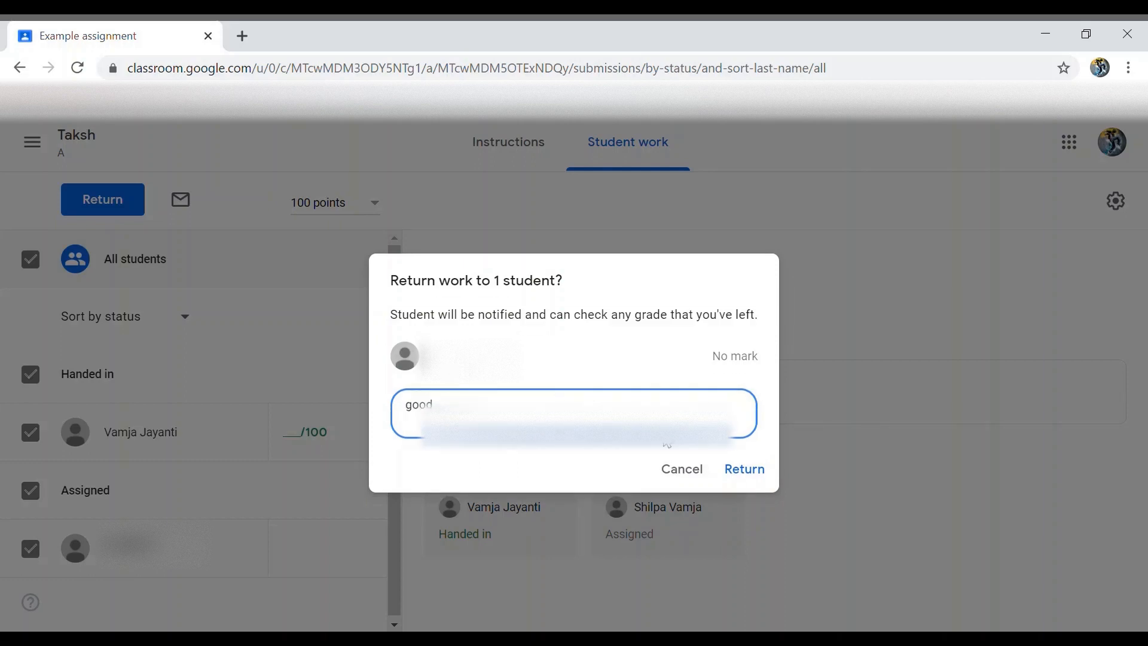
left_click(736, 471)
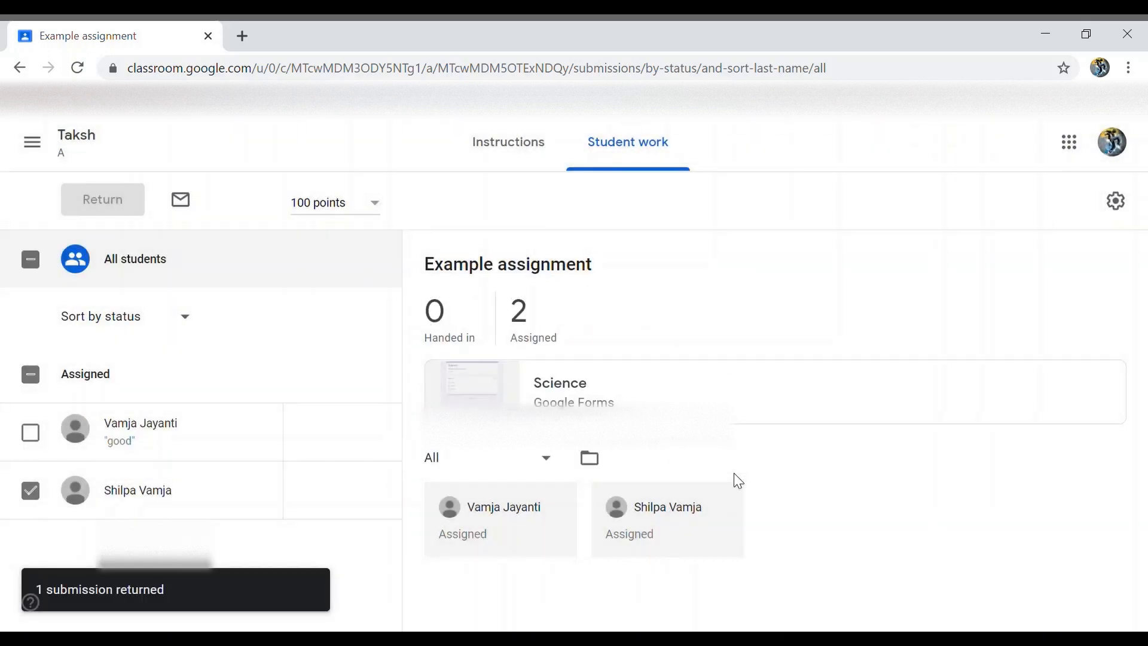
Go back to the class marks and enter 50 for the unmarked student in the Example column.
left_click(522, 153)
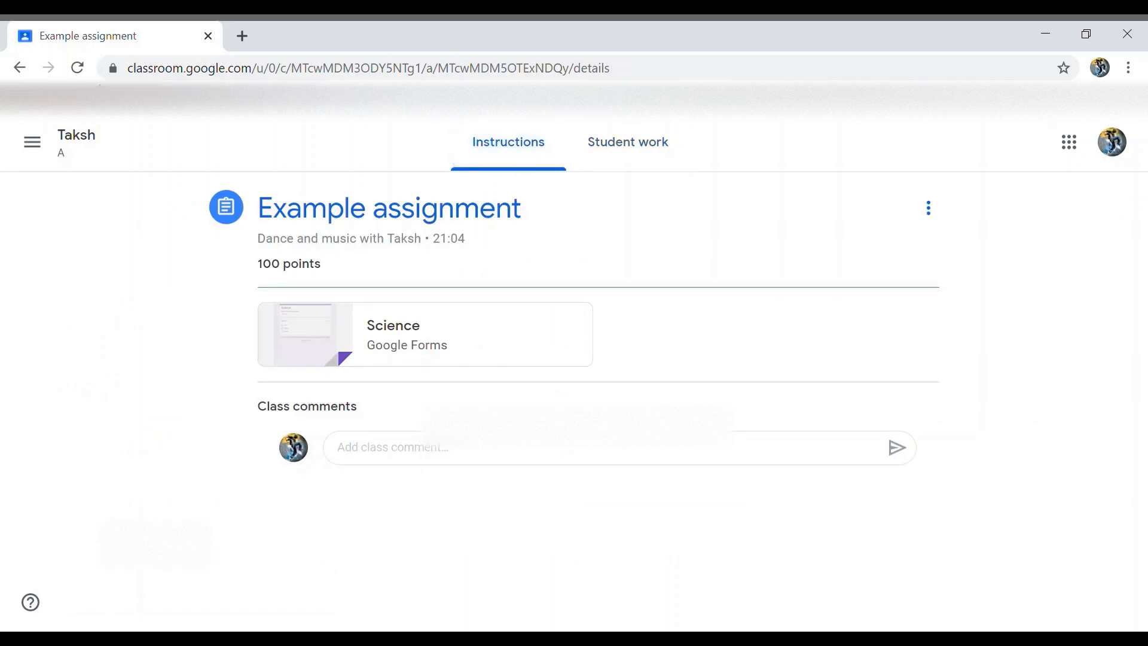
left_click(32, 142)
left_click(107, 368)
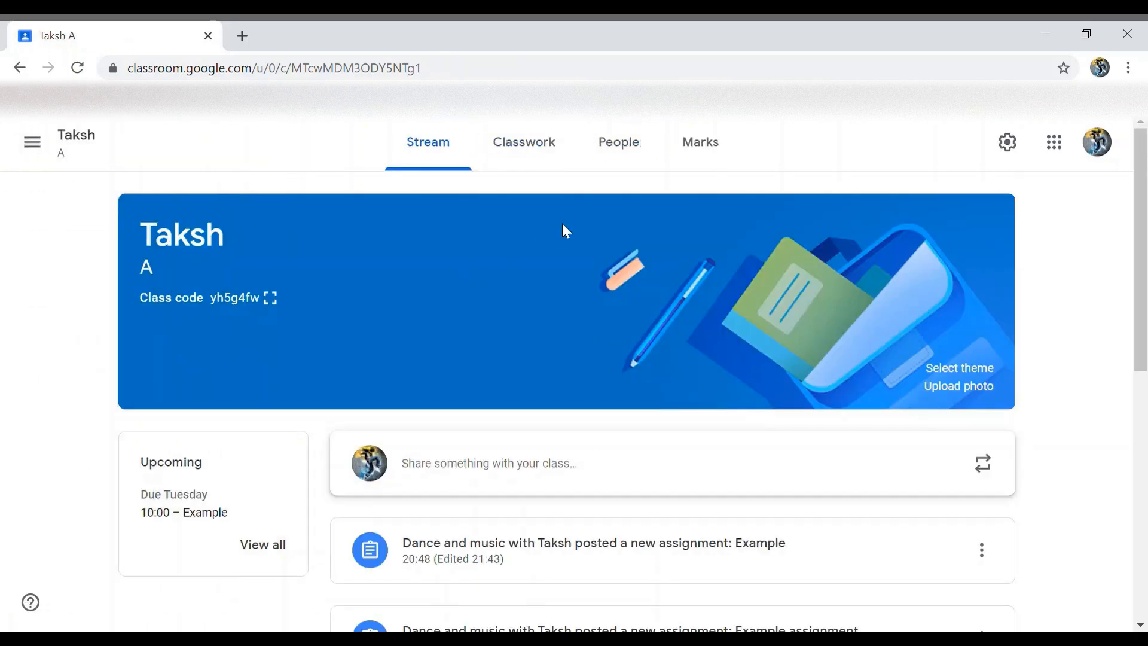
left_click(708, 143)
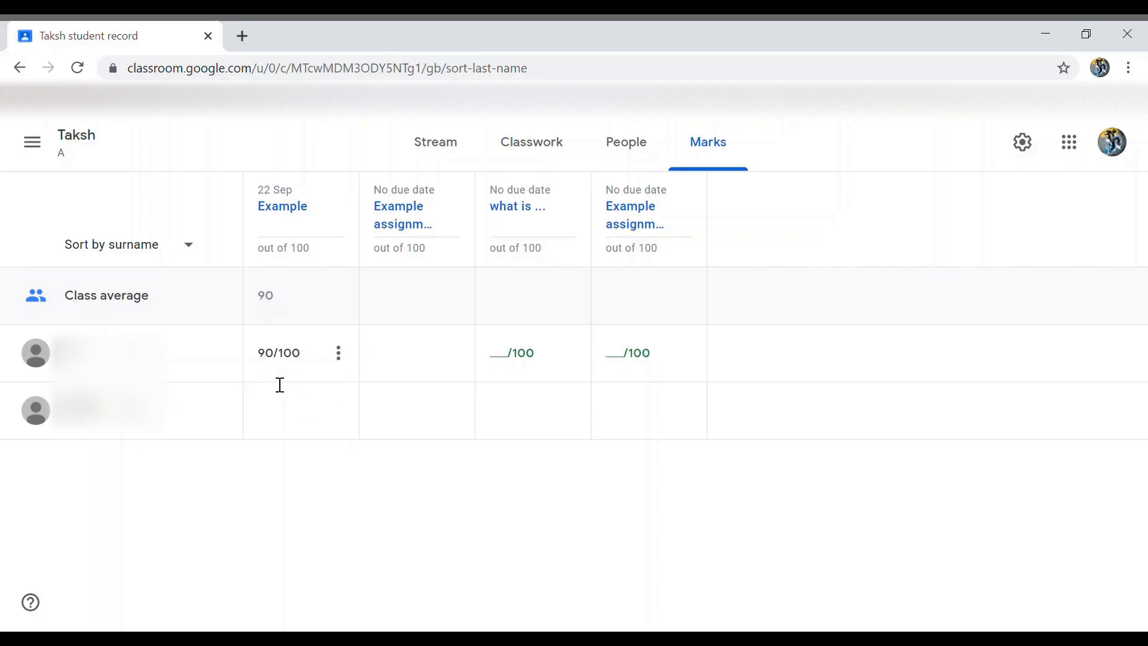
left_click(274, 419)
left_click(278, 418)
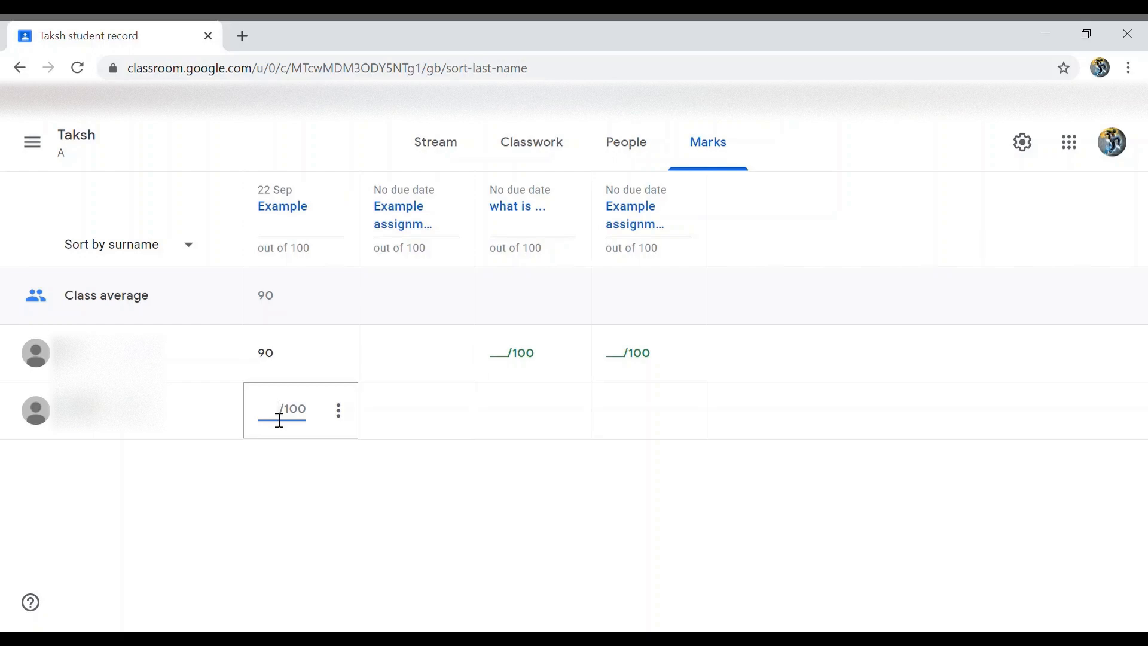
type("50")
left_click(278, 552)
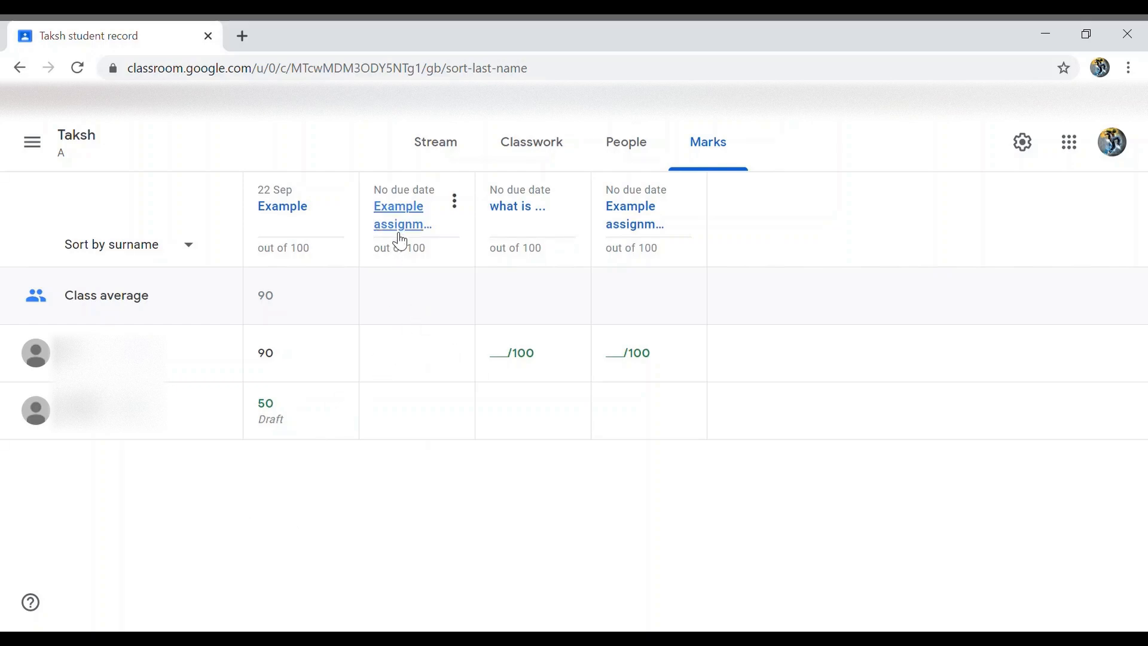
Open the students' answers to the "what is ..." question and mark the handed-in answer 45 out of 100.
left_click(517, 207)
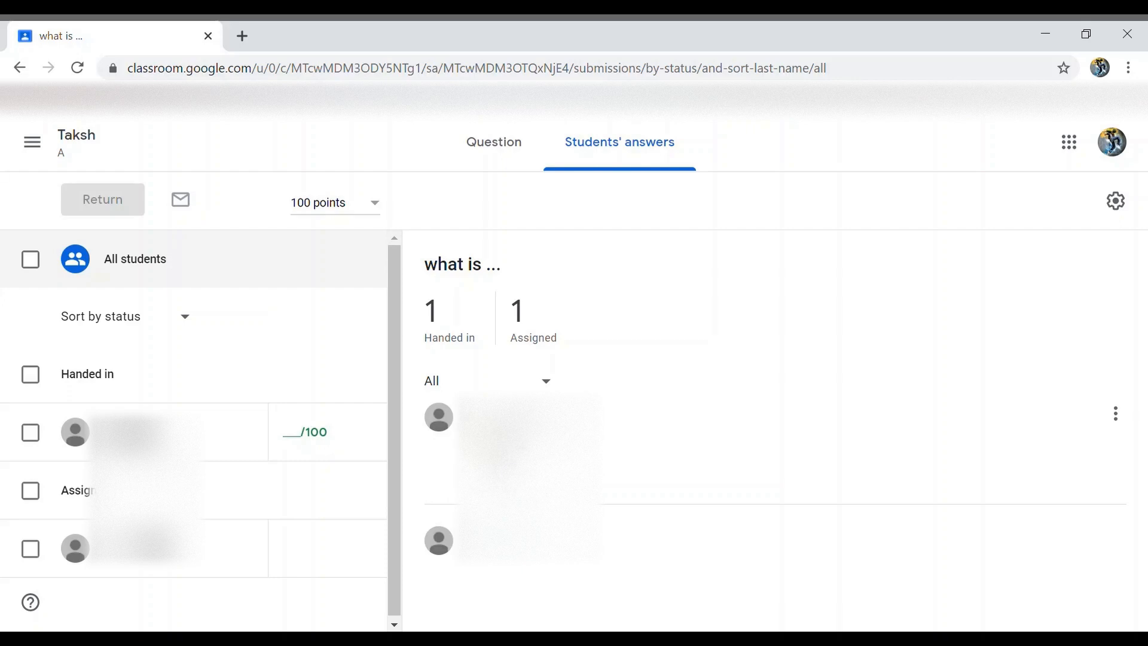
left_click(487, 468)
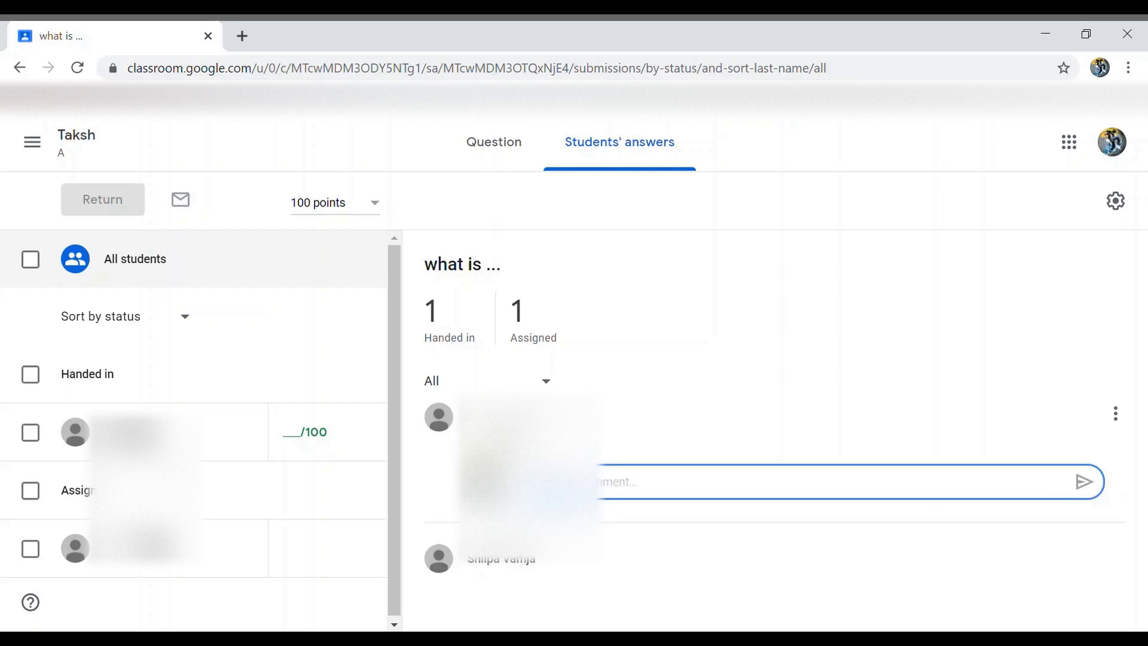
left_click(658, 399)
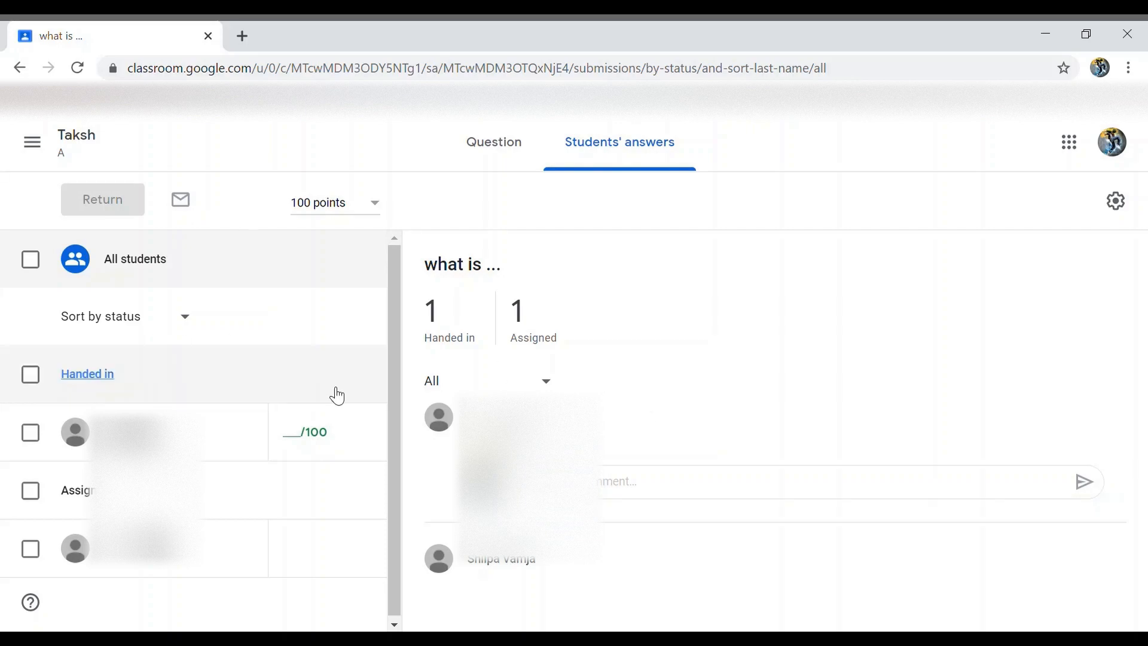
left_click(301, 440)
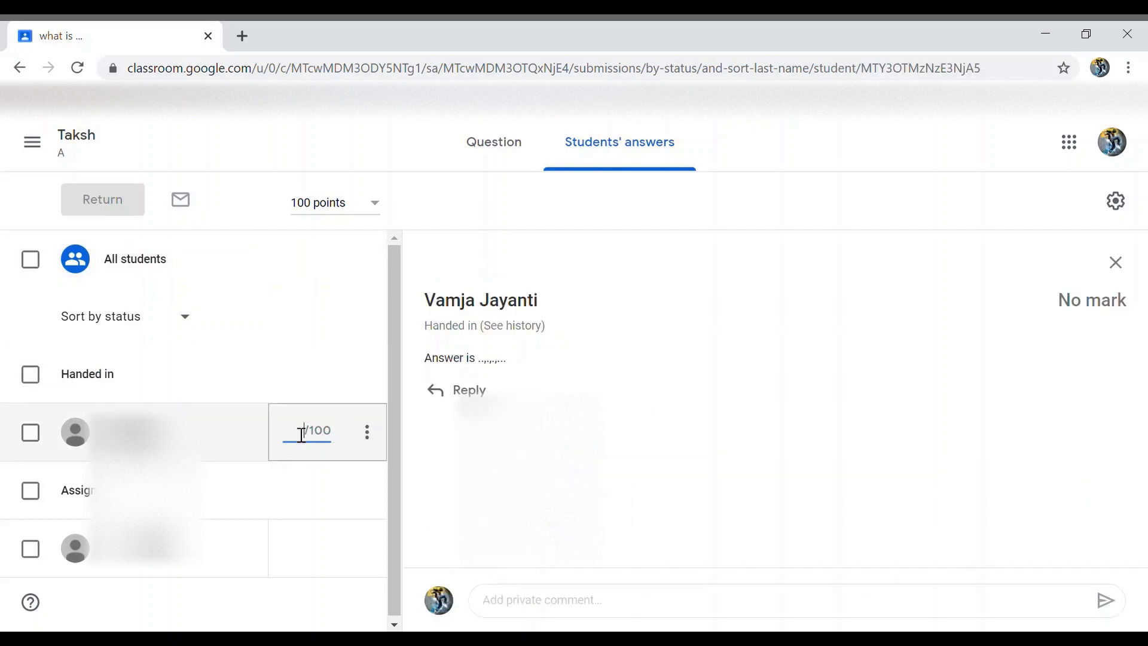
type("45")
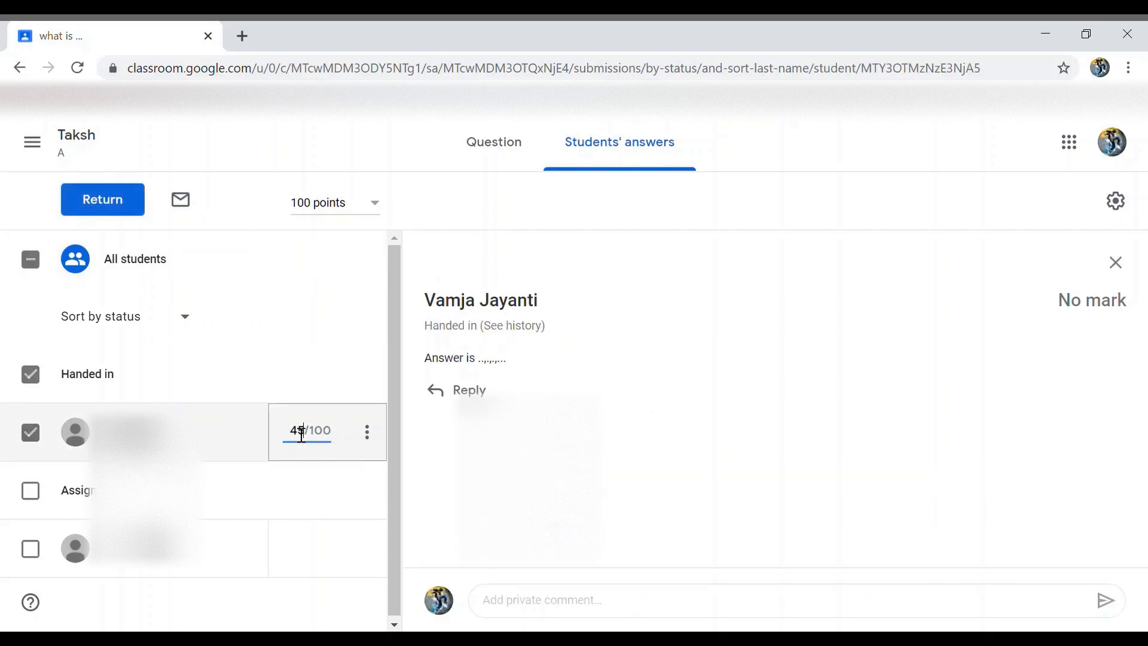
left_click(260, 367)
Return the marked answer to the student with the private comment "Keep improving".
left_click(124, 210)
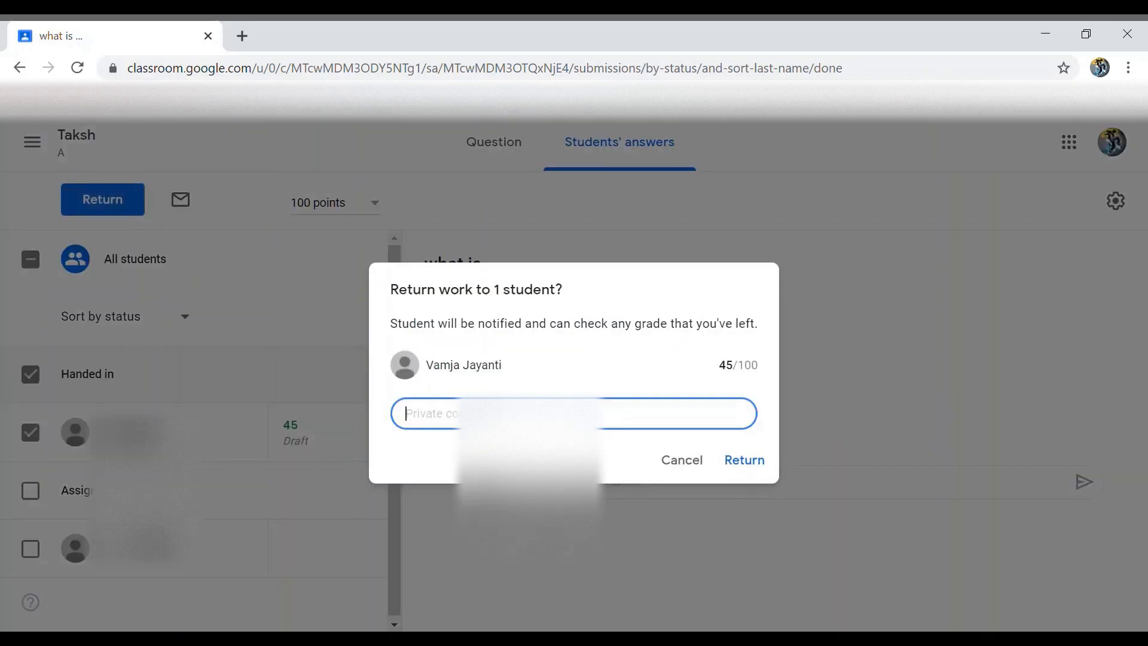
type("Keep impr")
left_click(746, 460)
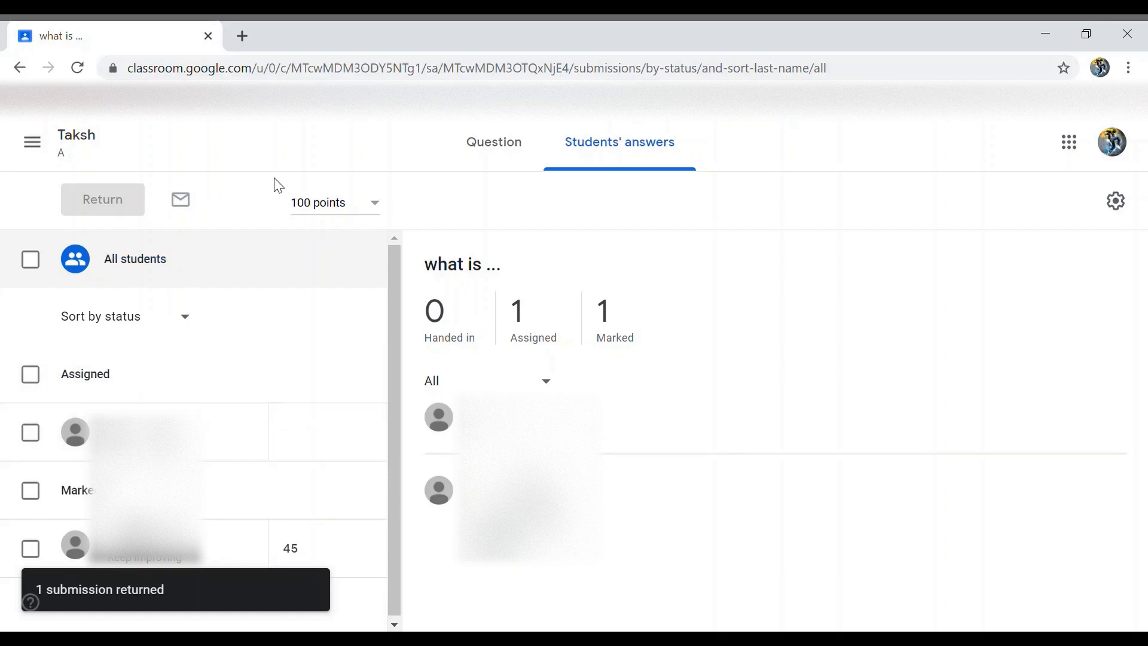
Go back to the class marks and return all work for the last Example assignment, including unsubmitted work.
left_click(467, 151)
left_click(105, 133)
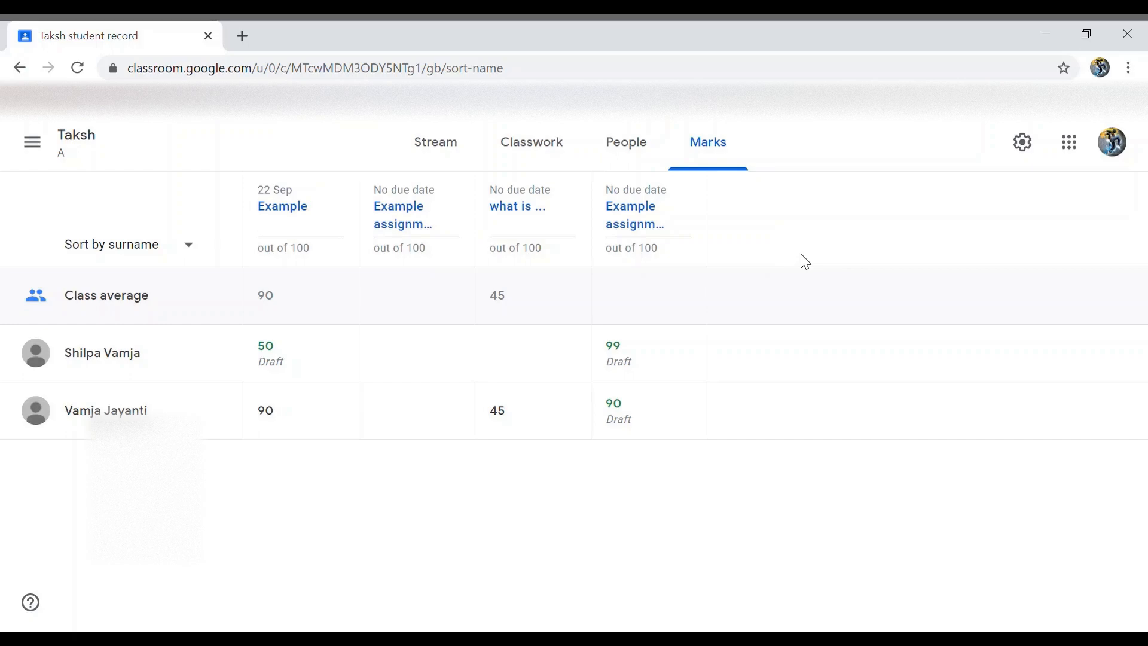
mouse_move(691, 211)
left_click(689, 206)
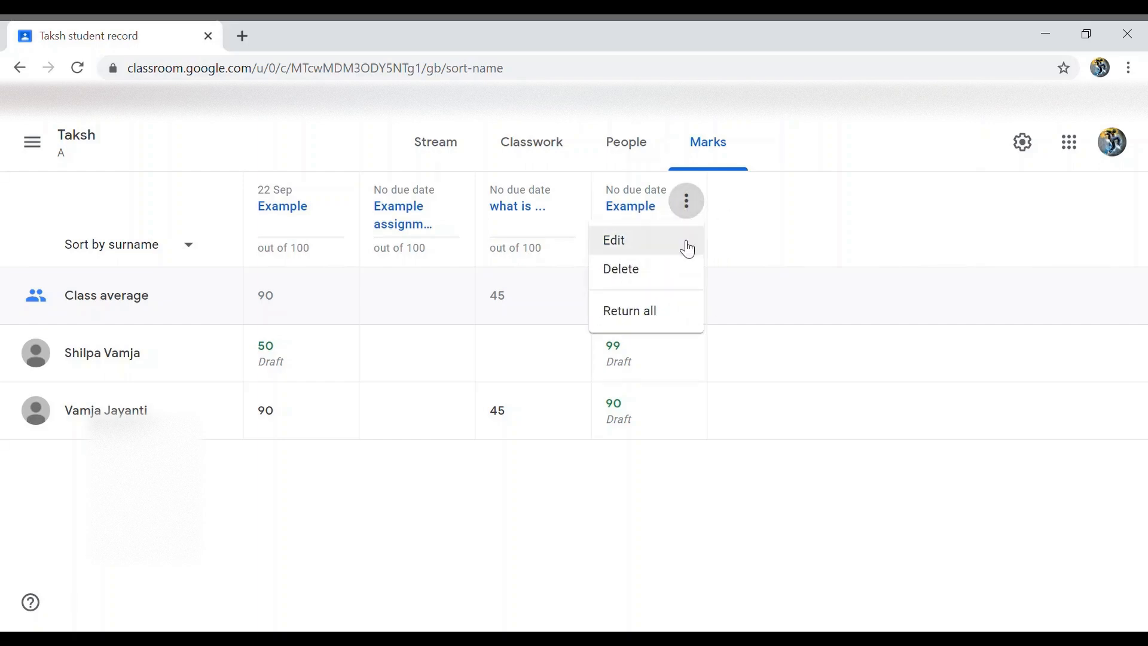
left_click(678, 320)
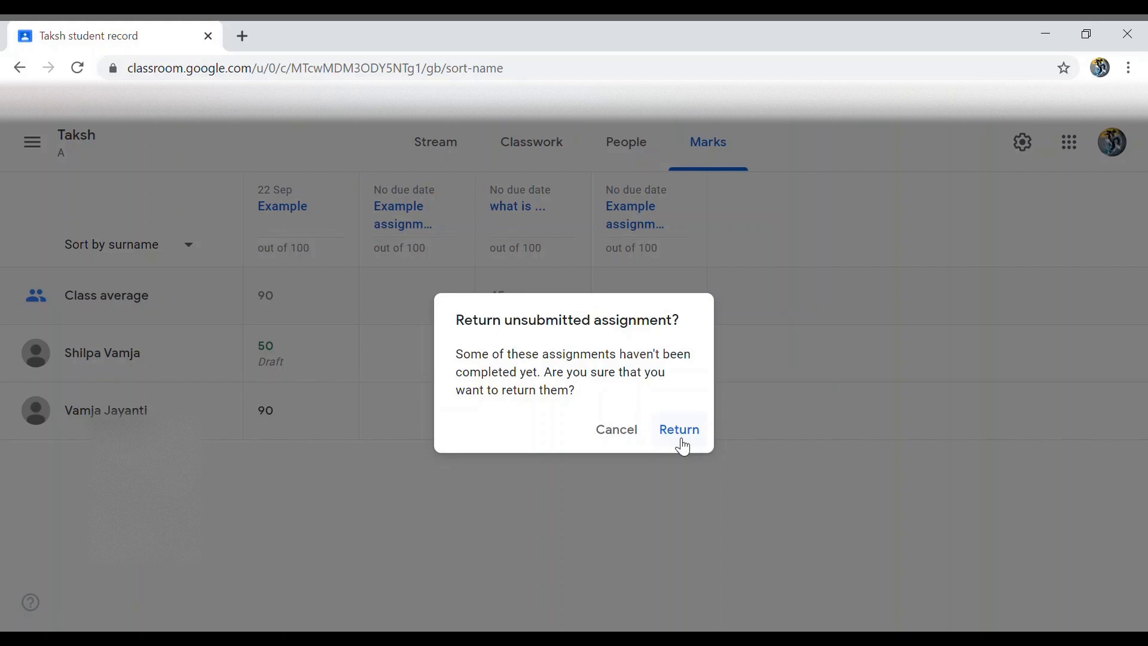
left_click(682, 443)
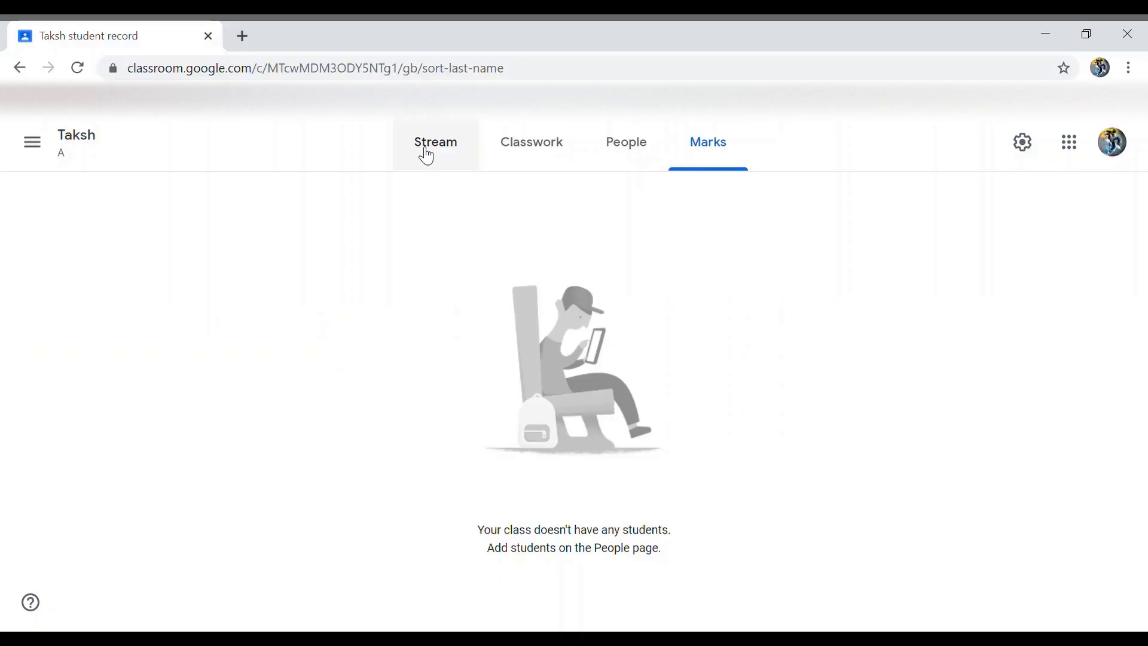
Open the class stream and look through its posted assignments, material, question and welcome announcement.
left_click(426, 152)
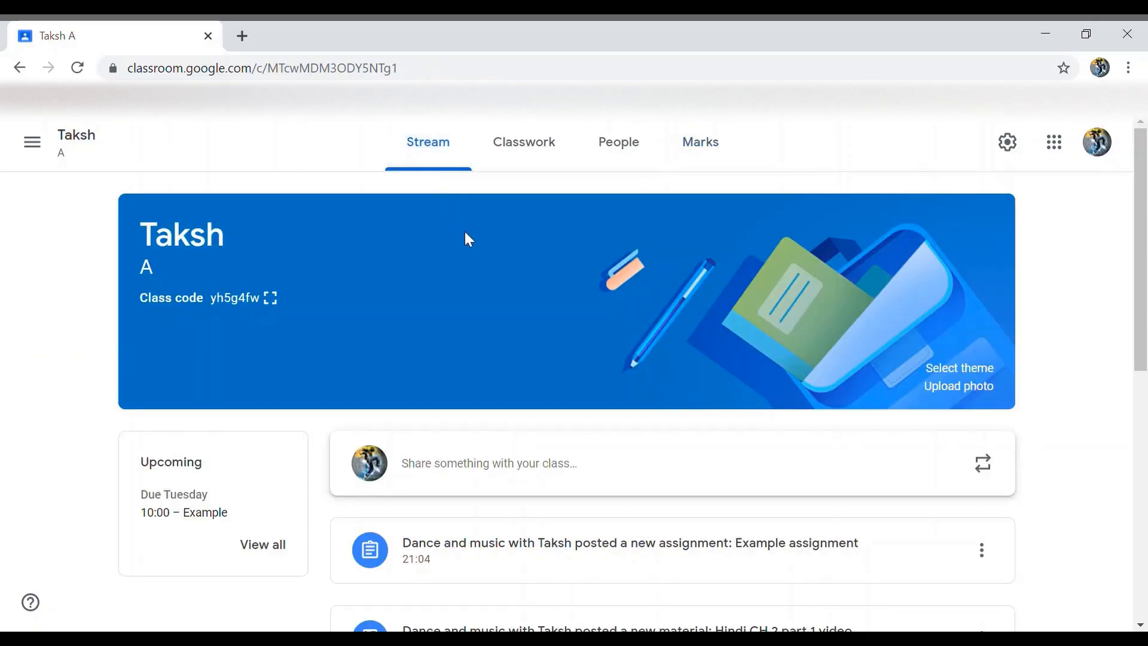
scroll(417, 357, "down", 3)
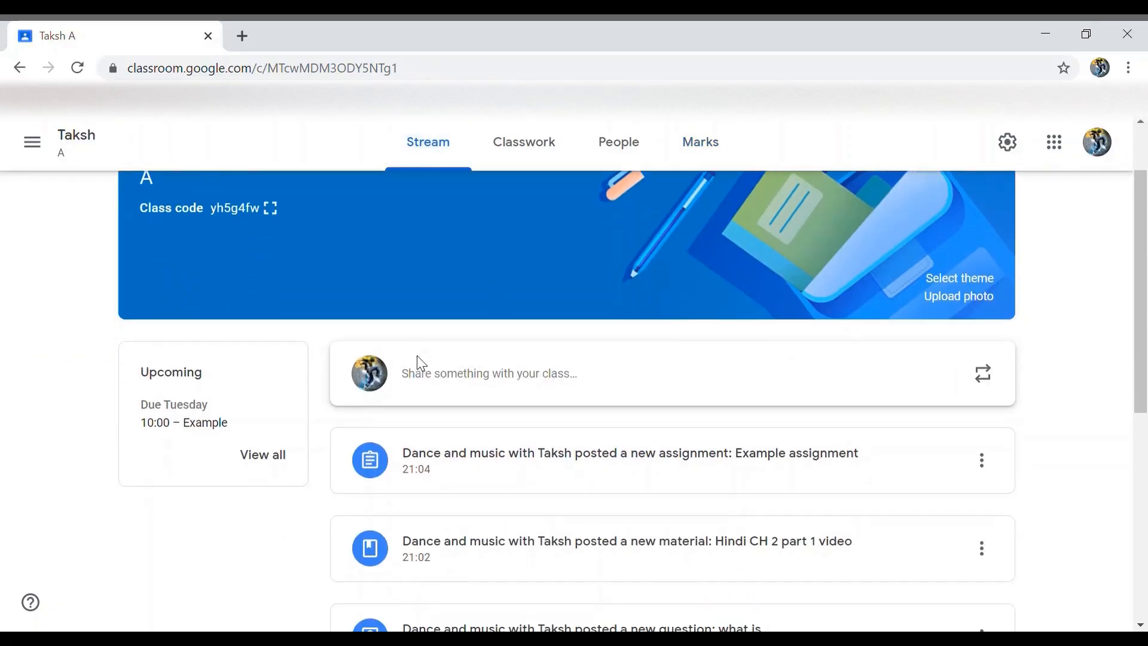
scroll(424, 363, "down", 3)
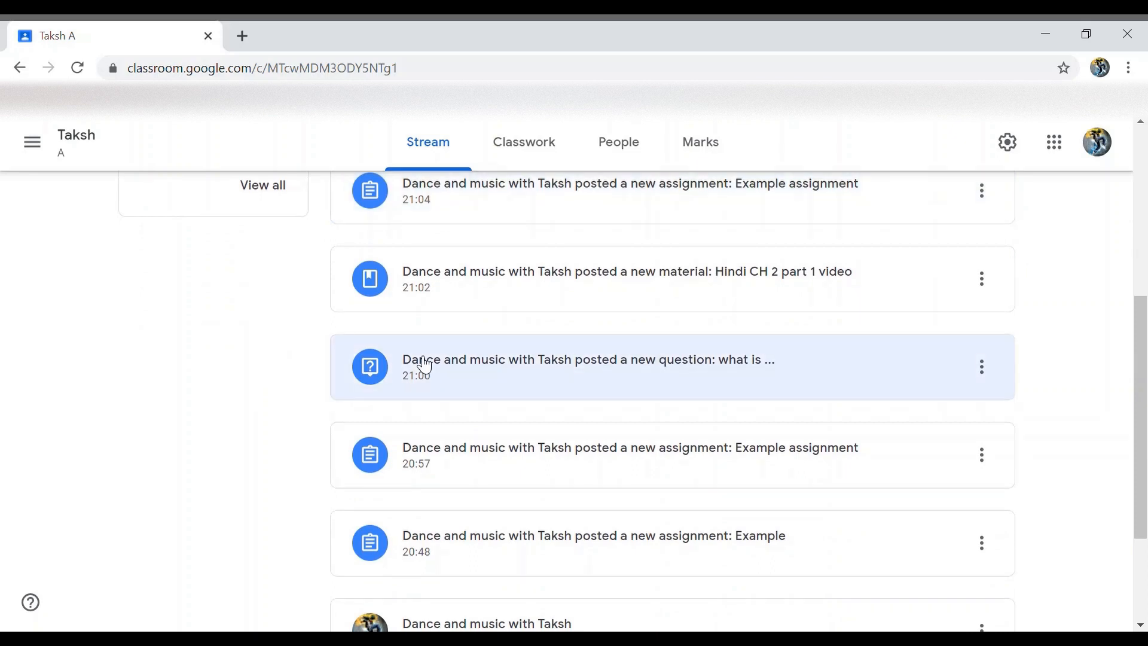
scroll(424, 363, "down", 3)
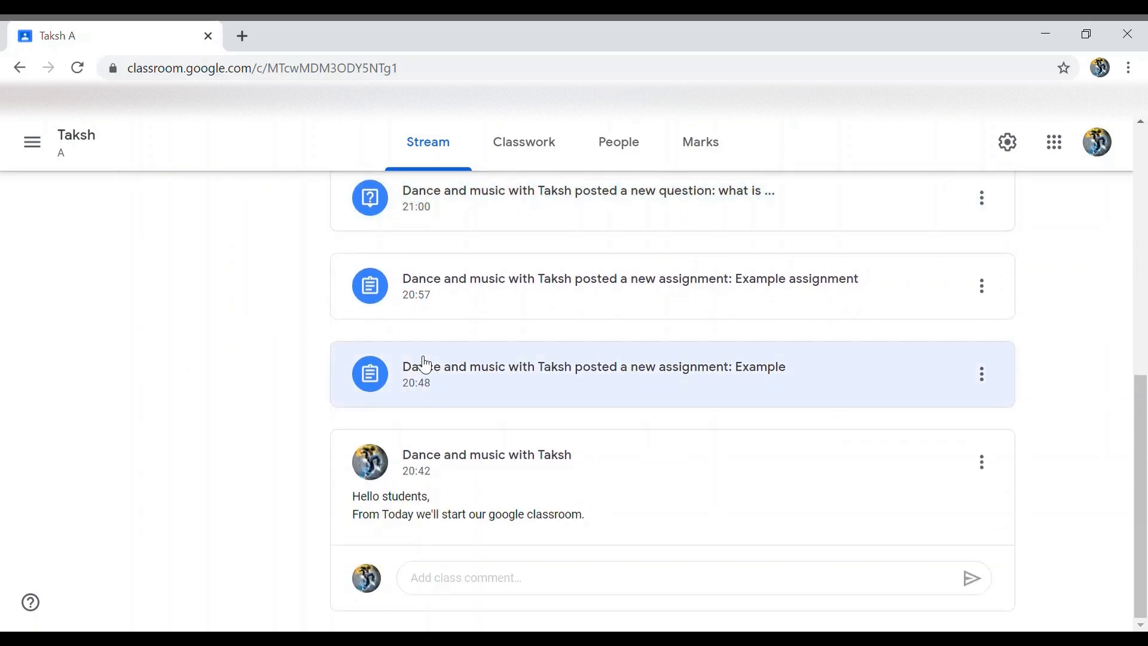
scroll(424, 364, "up", 8)
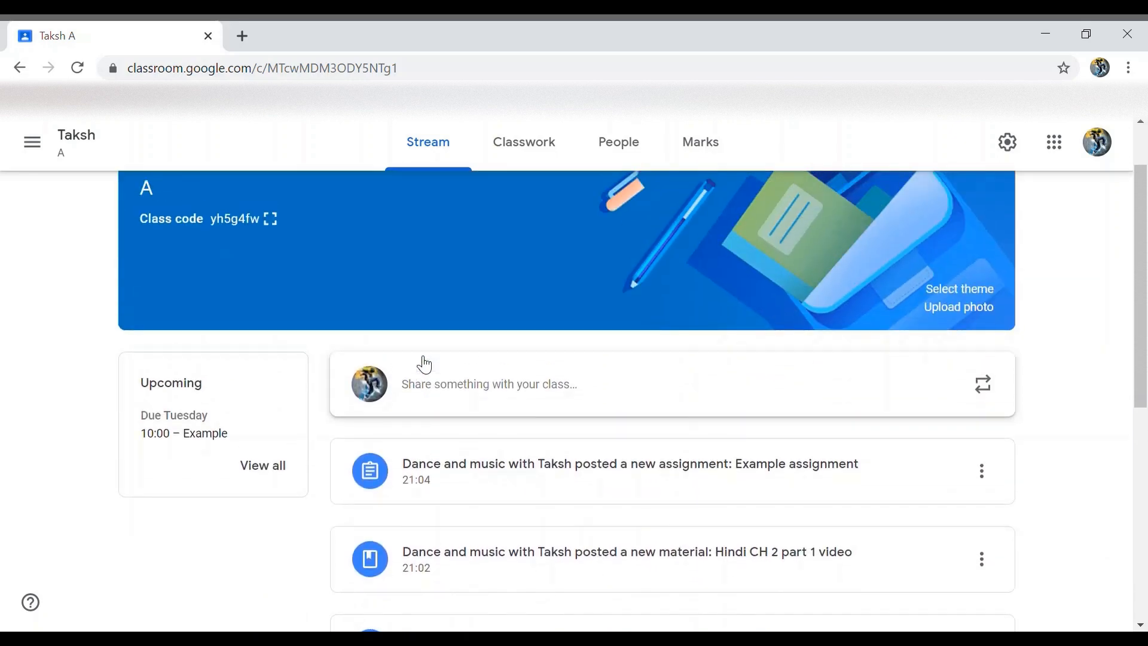
scroll(425, 363, "down", 3)
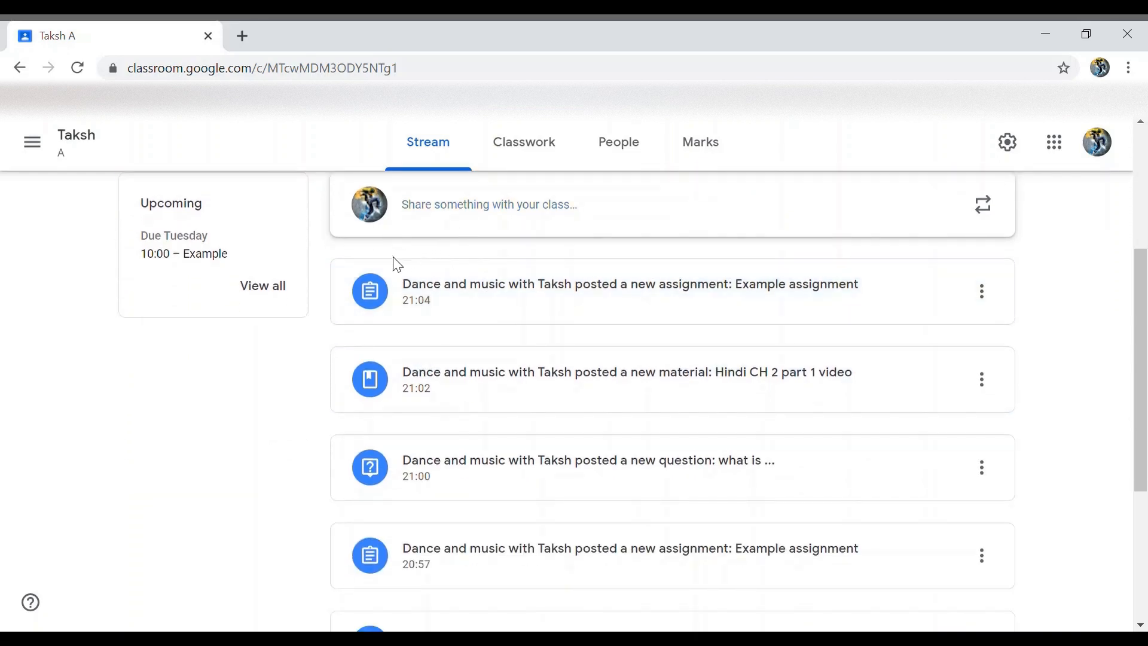
scroll(547, 459, "down", 3)
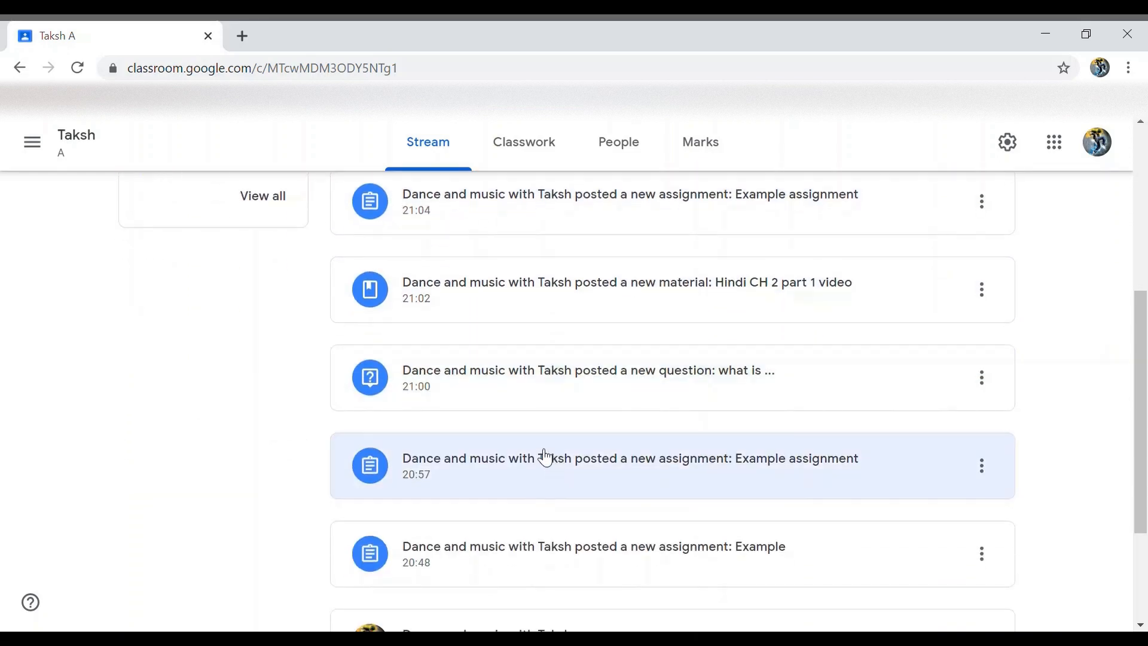
scroll(545, 458, "down", 2)
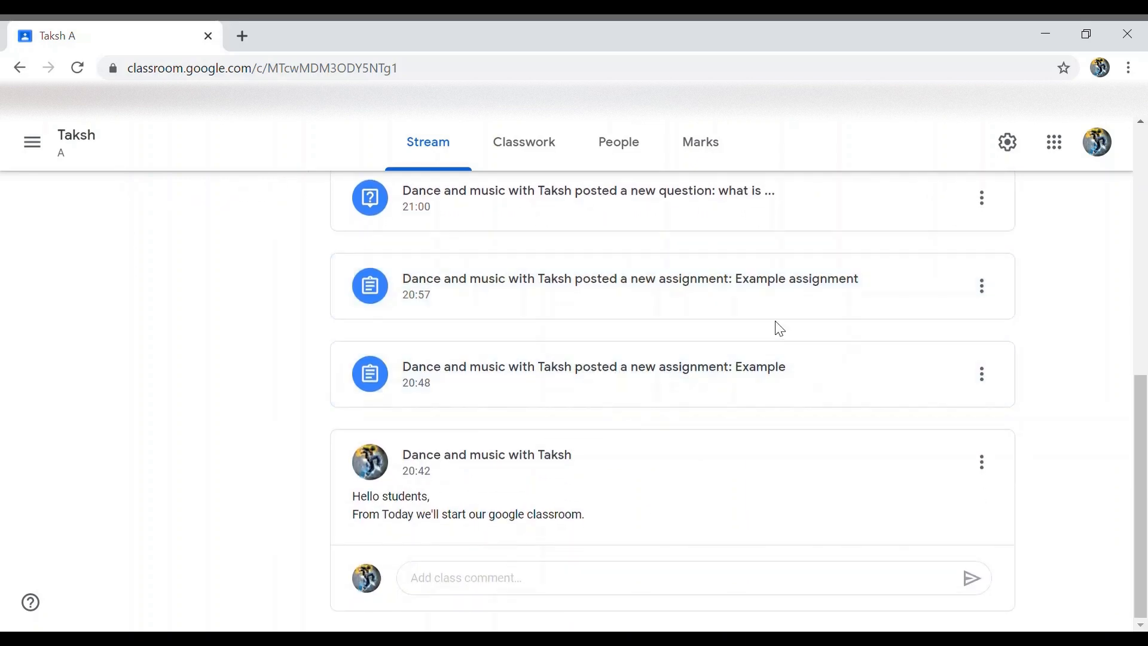
Move the "Example" assignment post to the top of the class stream and check the post's remaining options.
left_click(983, 380)
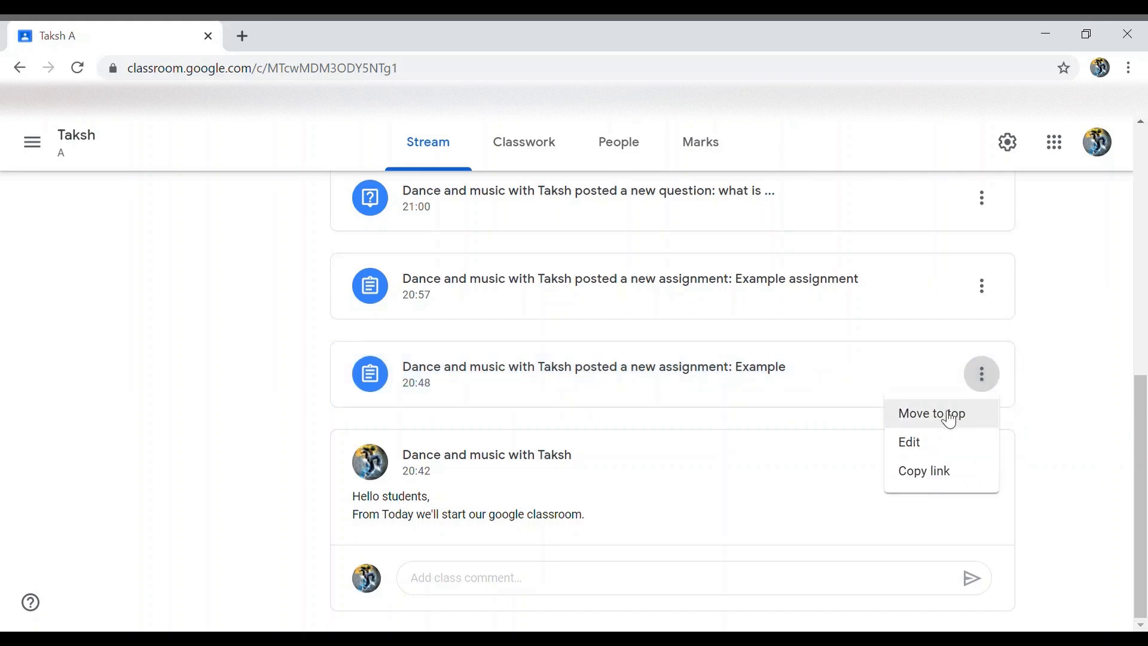
left_click(910, 426)
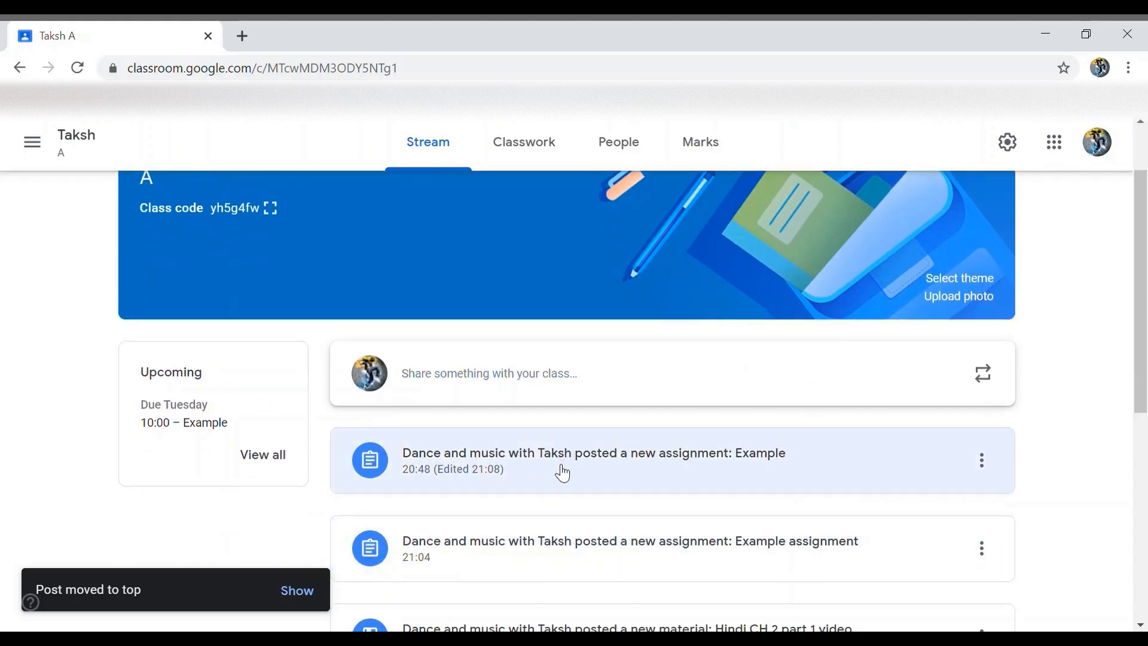
scroll(563, 472, "down", 2)
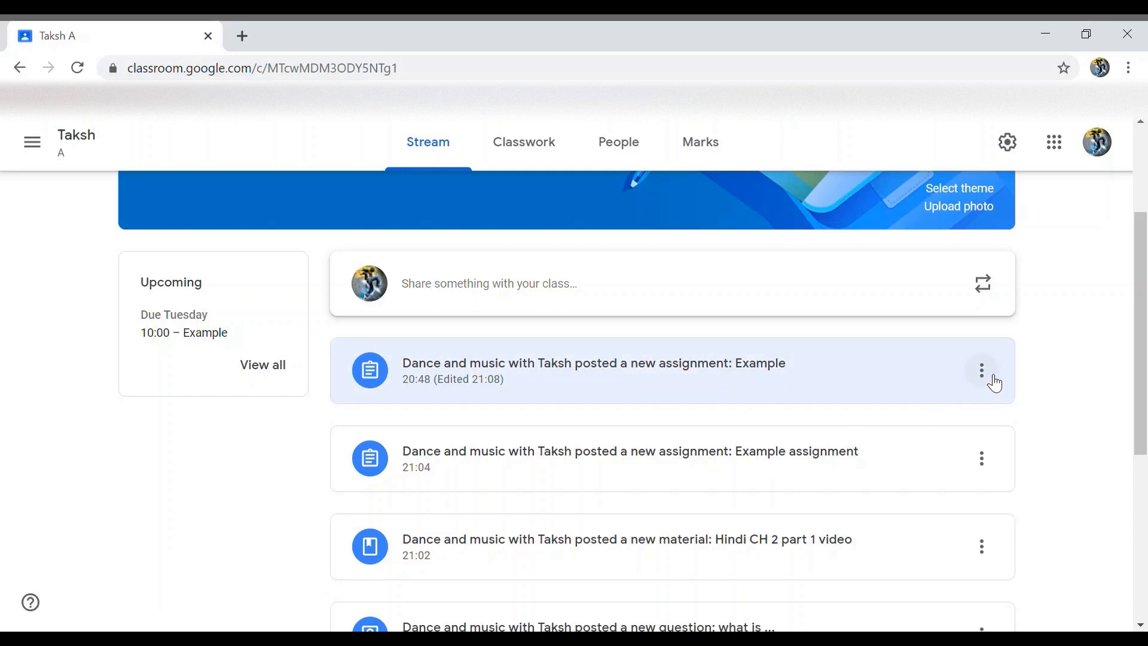
left_click(982, 371)
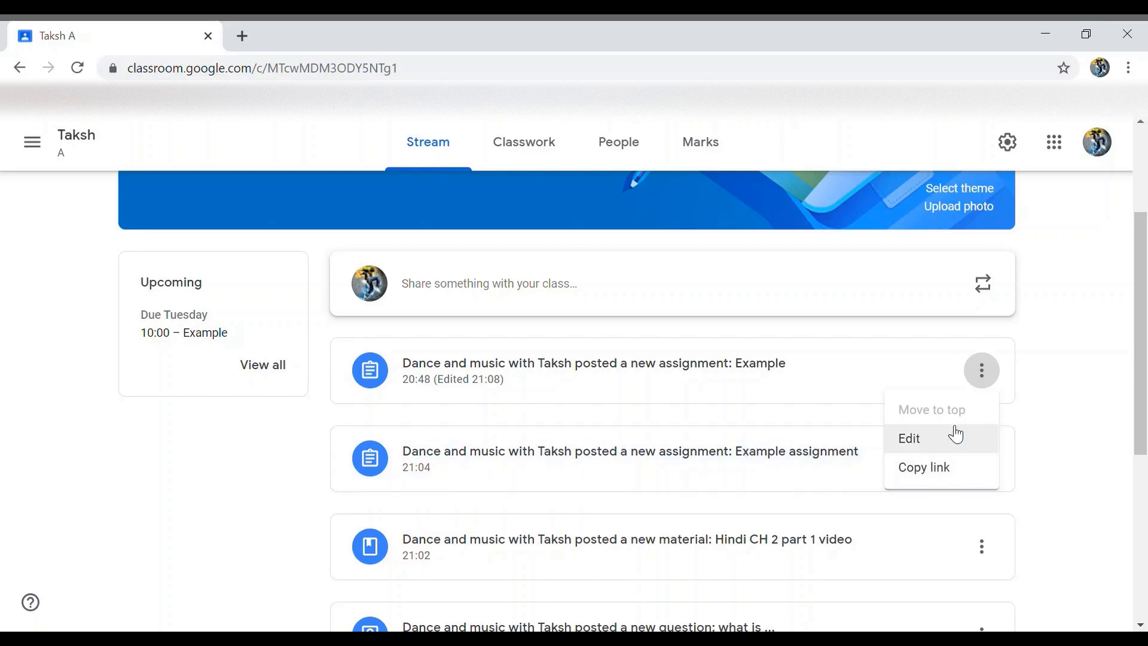
left_click(997, 411)
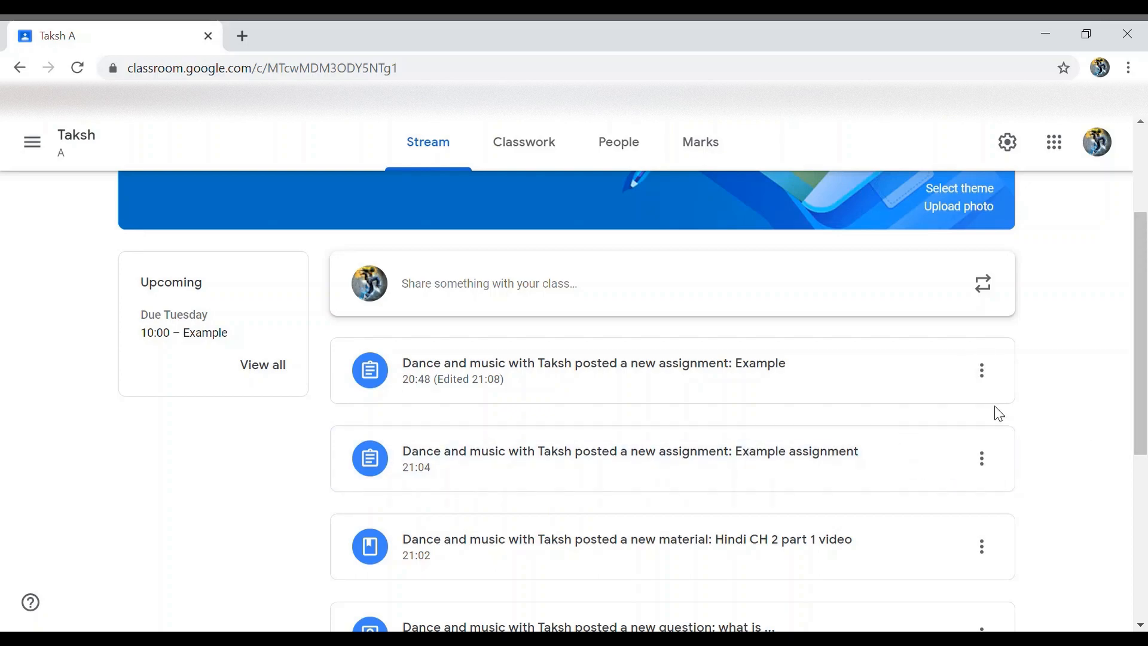
scroll(845, 436, "down", 3)
scroll(843, 435, "down", 3)
scroll(837, 435, "up", 9)
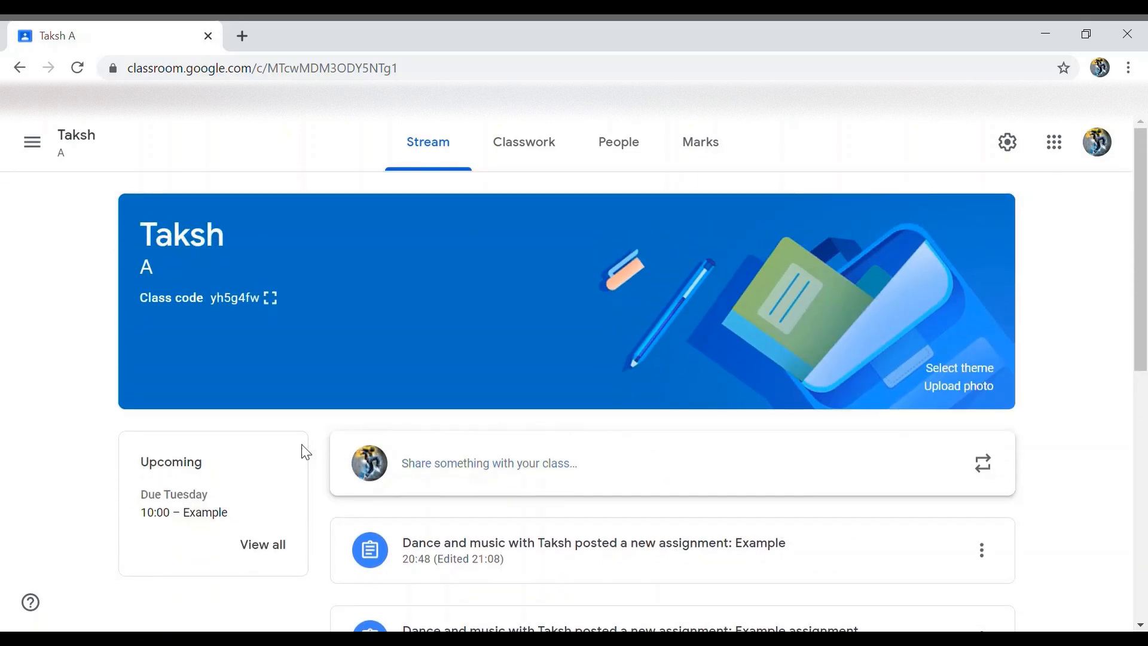
Open the full list of upcoming work and examine the class's items to review under "No due date" and "Work in progress".
left_click_drag(141, 467, 210, 474)
left_click(104, 472)
scroll(238, 525, "down", 2)
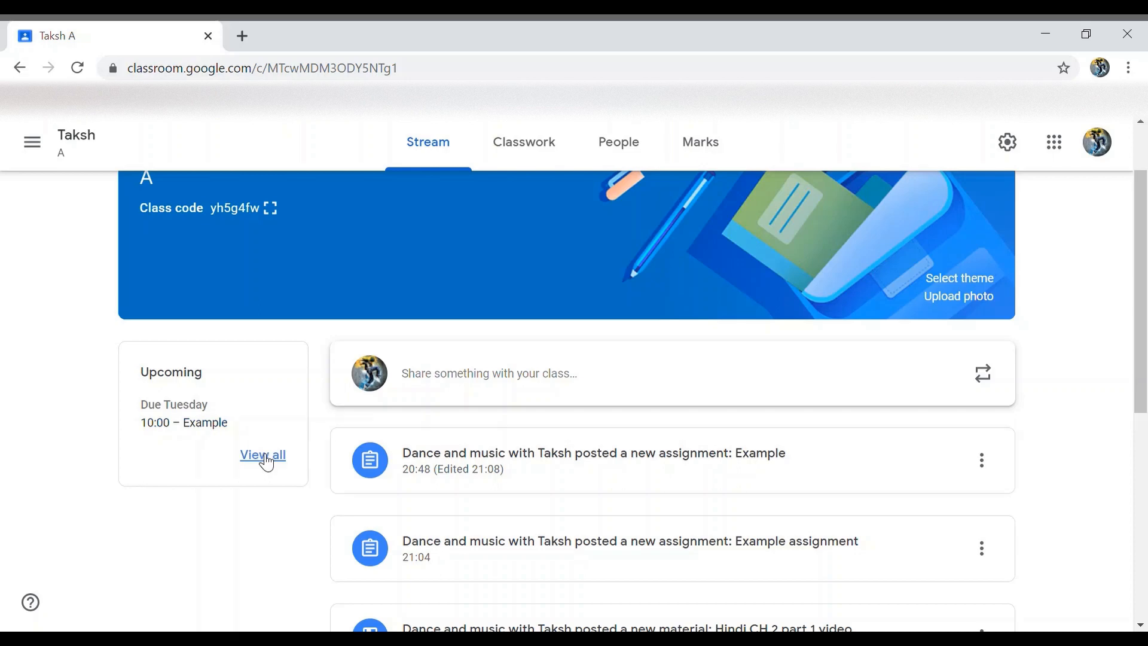
left_click(264, 456)
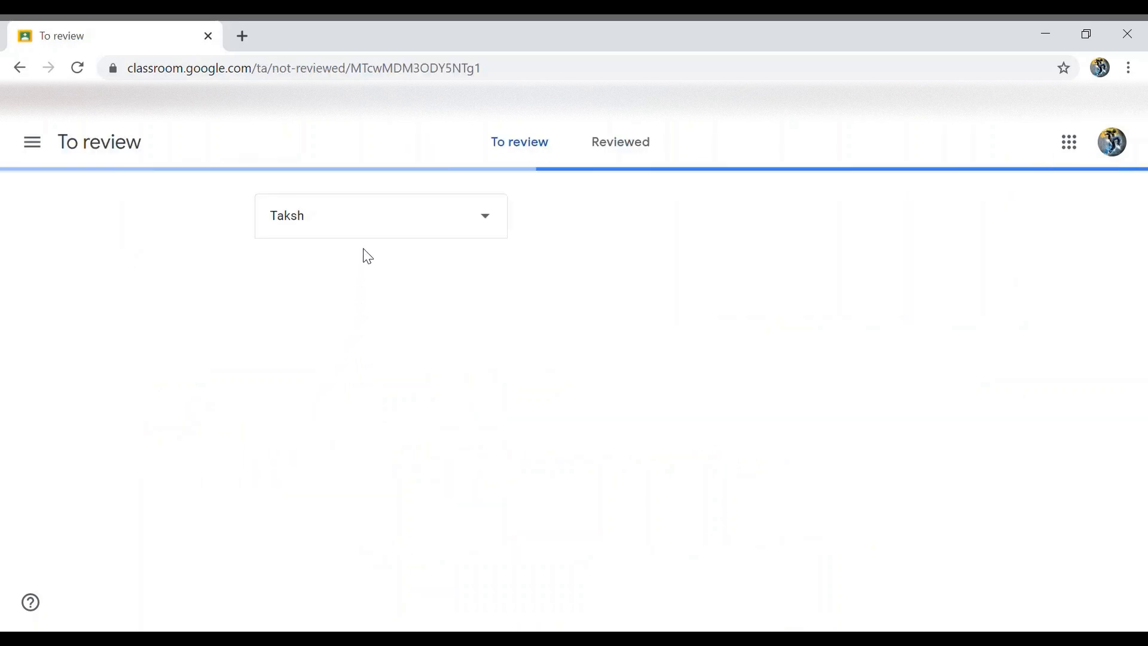
left_click(482, 226)
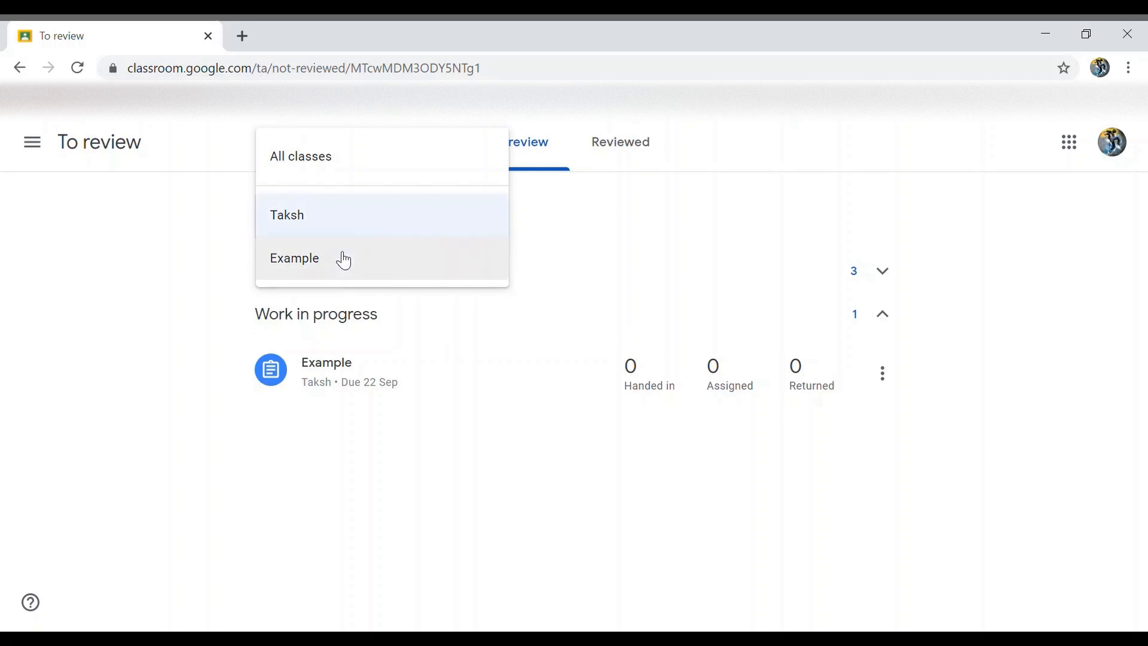
left_click(353, 227)
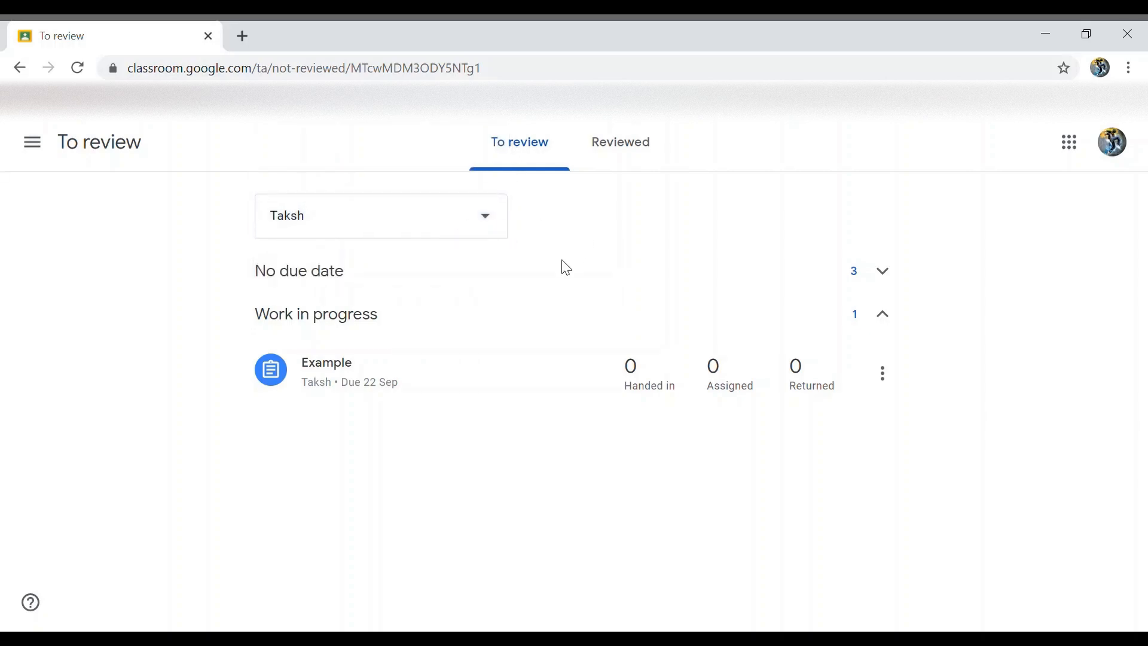
left_click(886, 284)
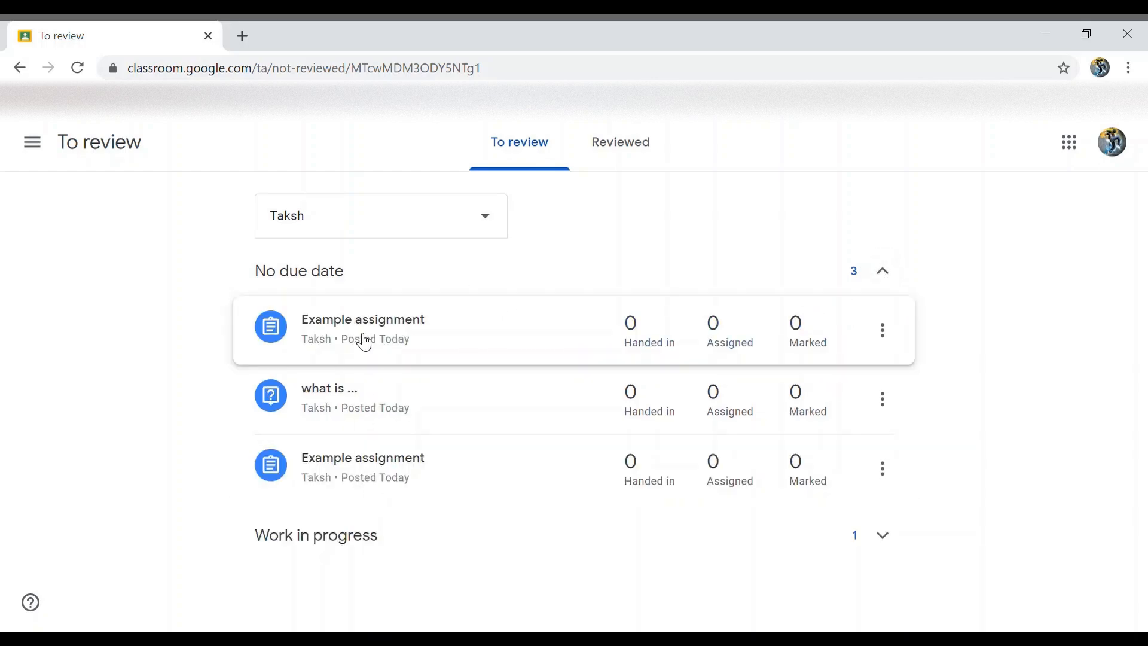
left_click(883, 288)
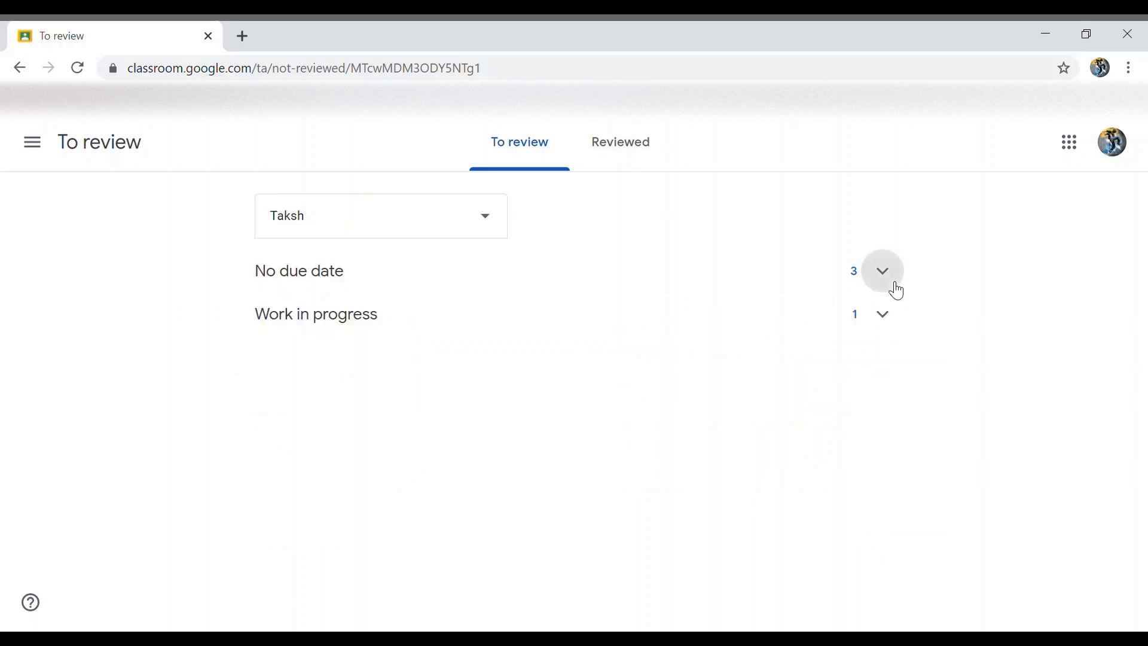
left_click(883, 316)
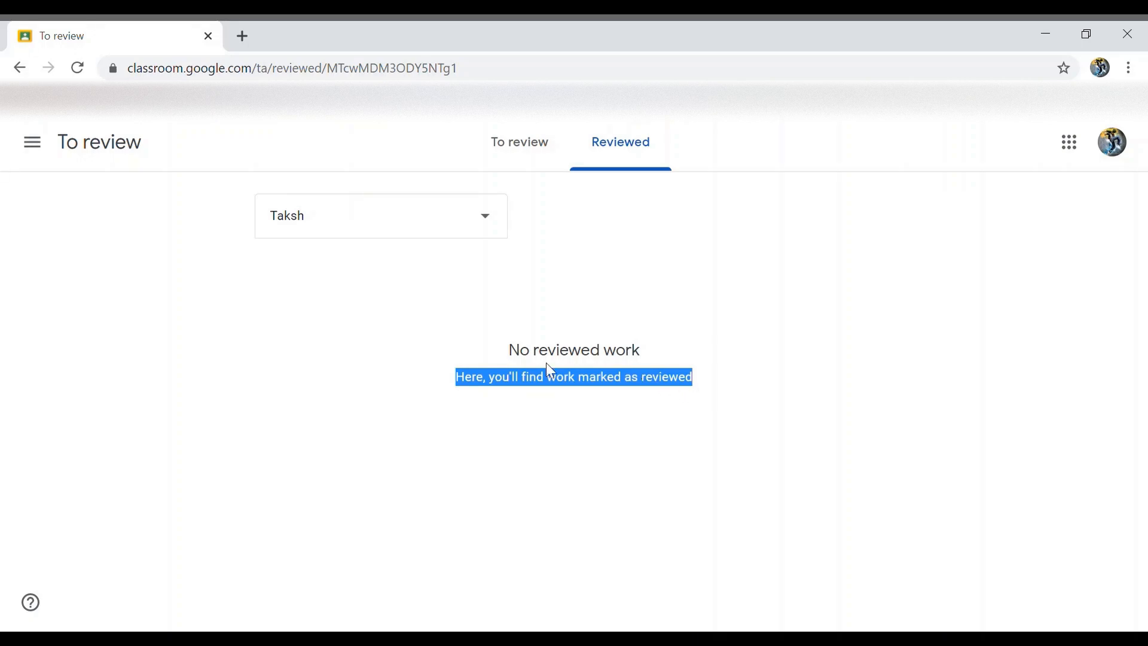
Look at the reviewed work and the classes it can be filtered by, keeping the current class selected.
left_click(461, 334)
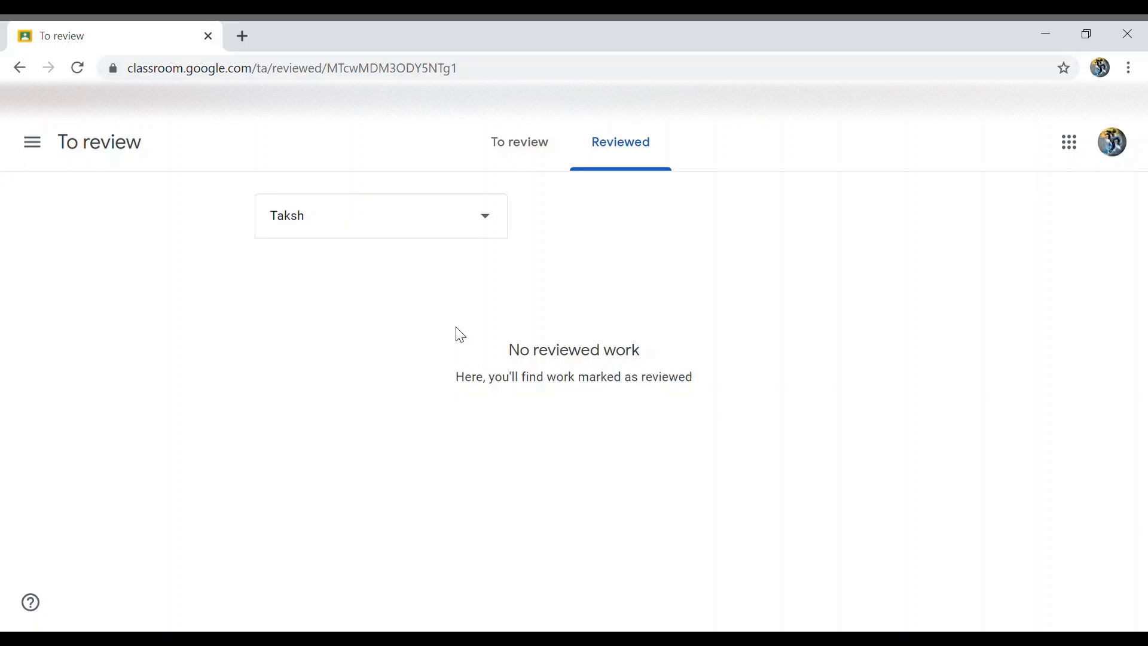
left_click(469, 220)
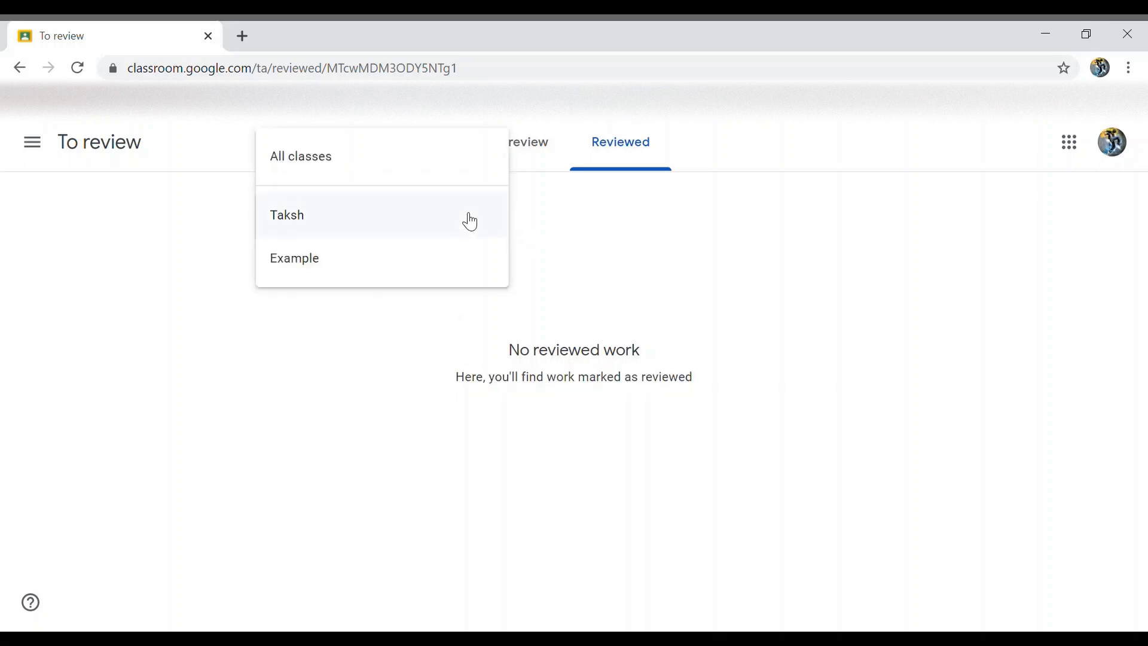
left_click(568, 242)
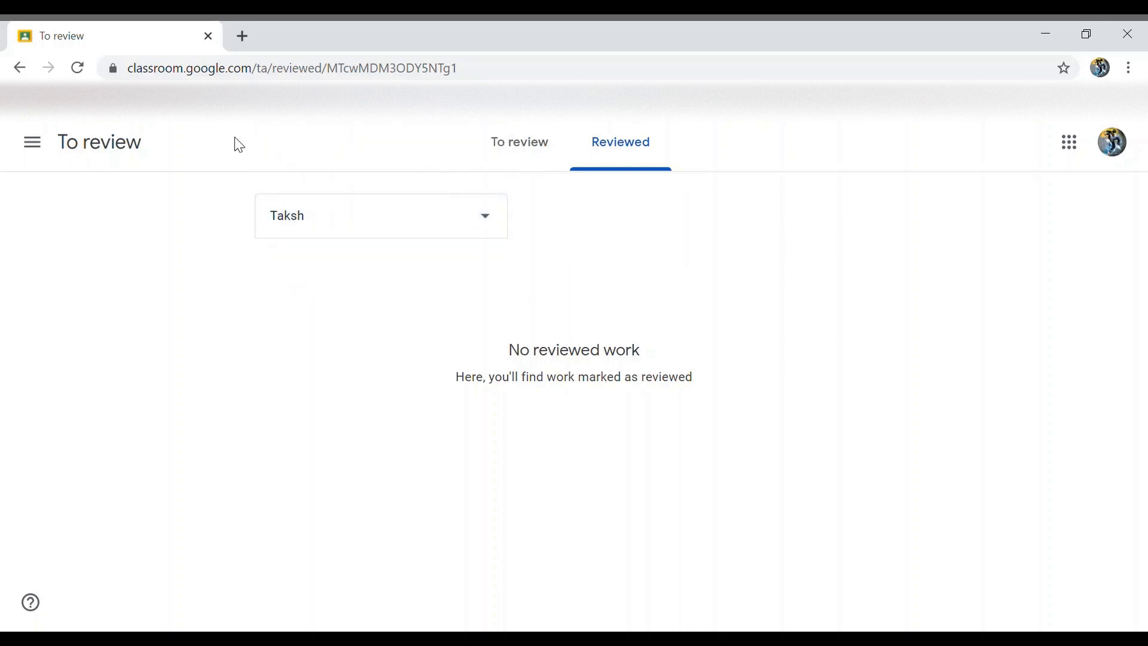
Return to the overview of all classes and reopen the first class's stream.
left_click(34, 146)
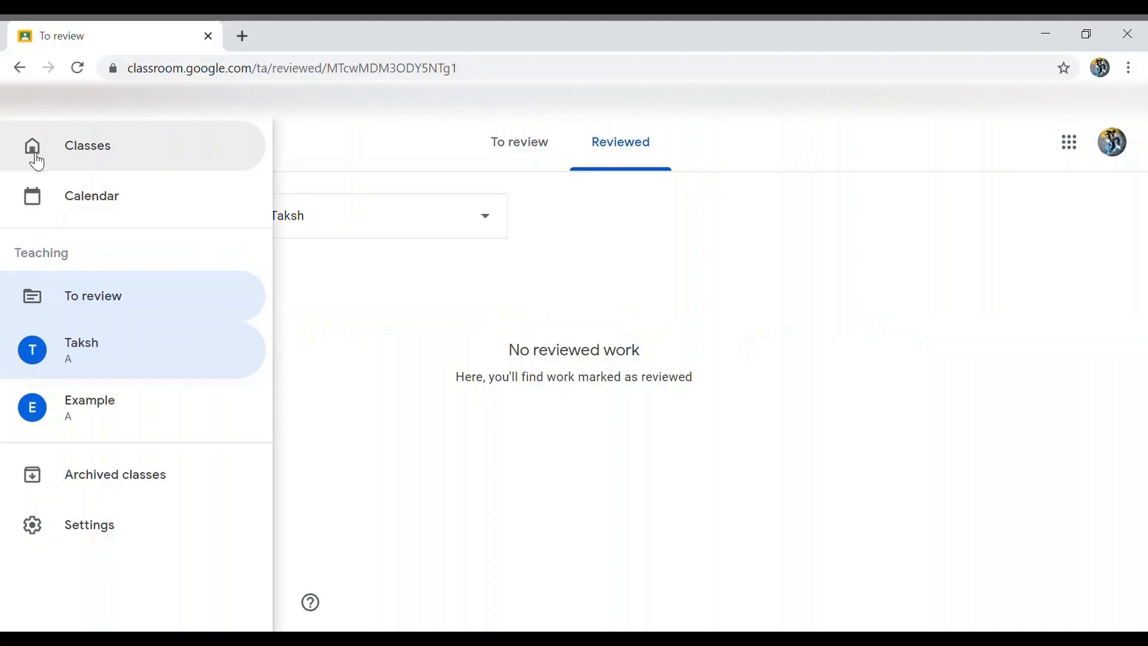
left_click(33, 149)
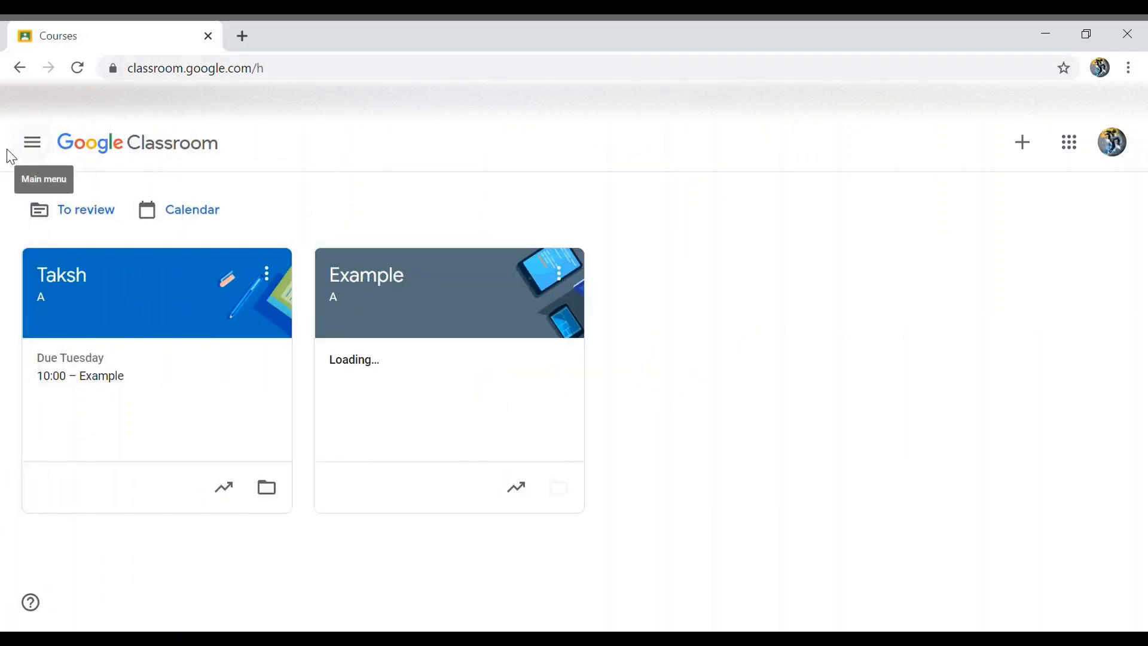
left_click(75, 330)
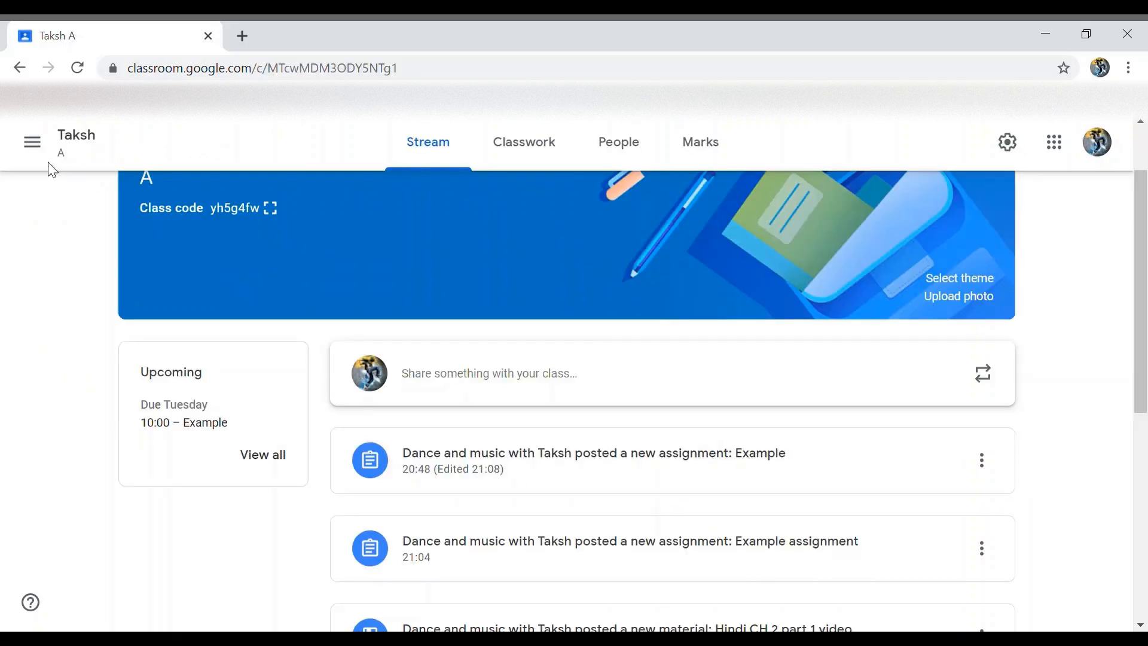
In the general Classroom settings, turn on receiving email notifications and look through the individual notification options.
left_click(31, 156)
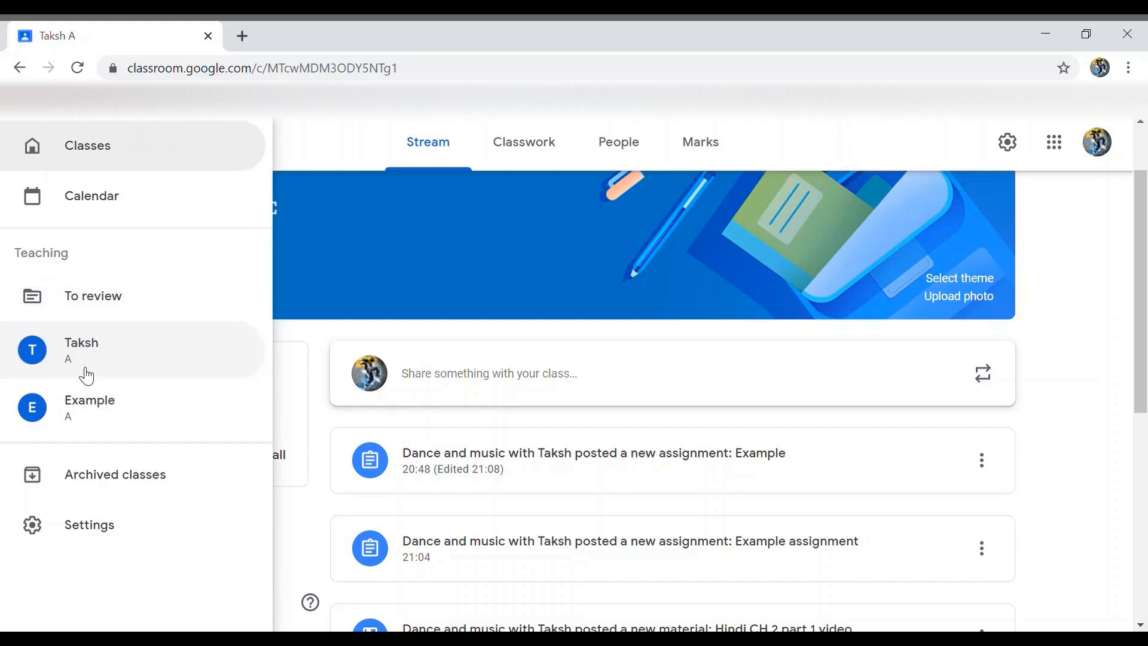
left_click(109, 530)
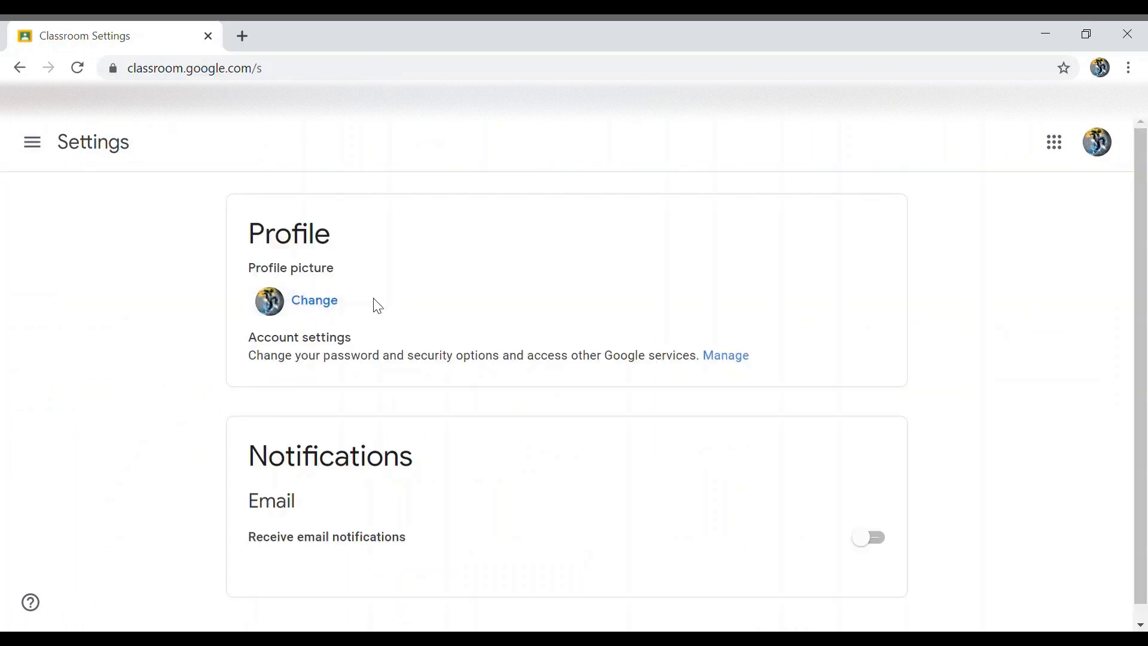
scroll(419, 257, "down", 1)
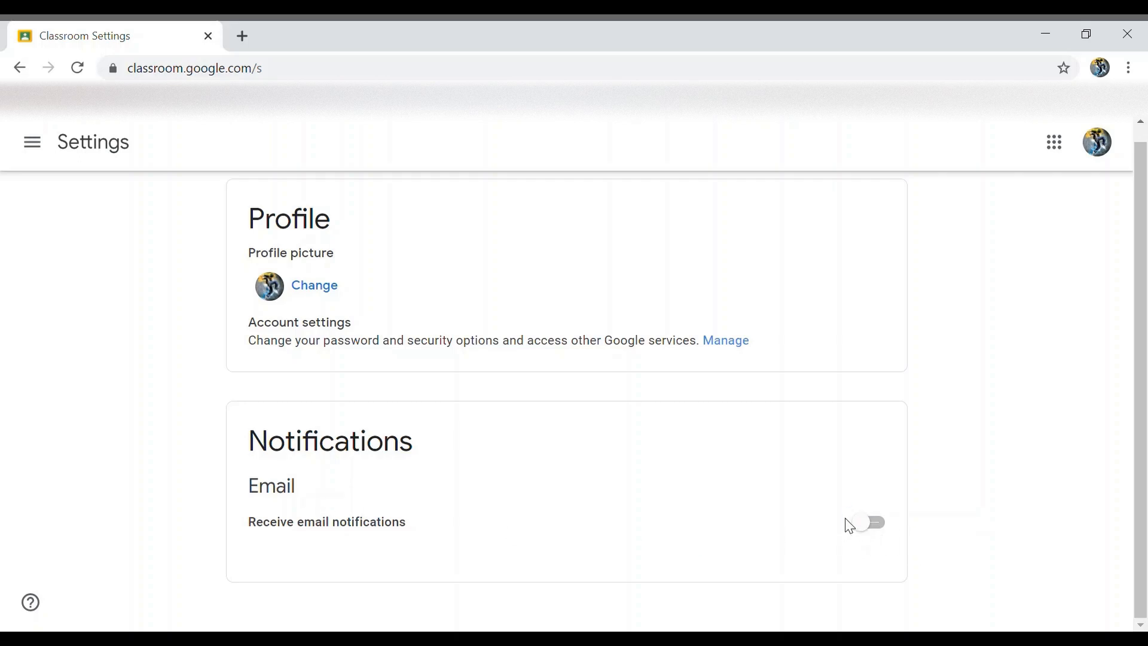
left_click(870, 523)
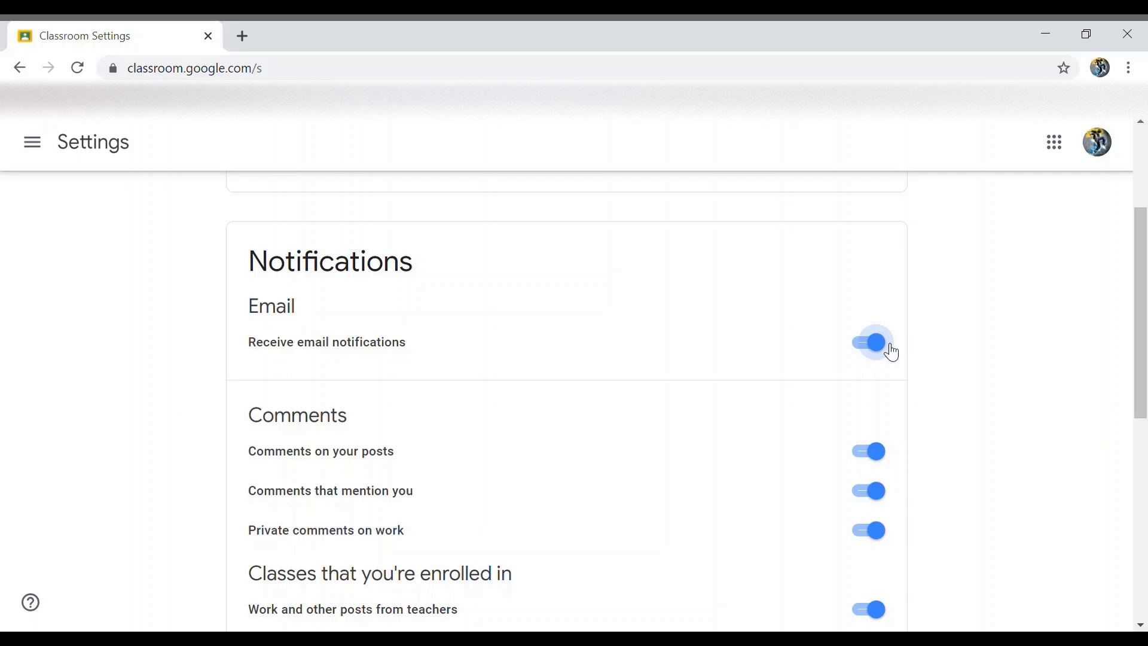
scroll(891, 351, "down", 2)
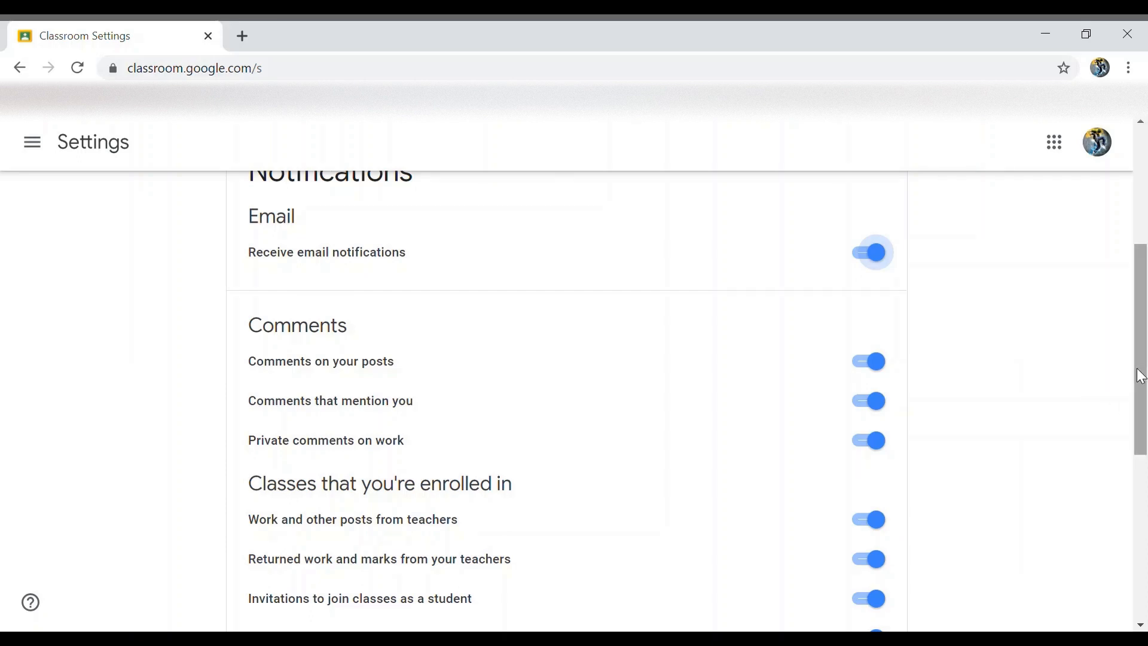
left_click_drag(1142, 376, 1123, 559)
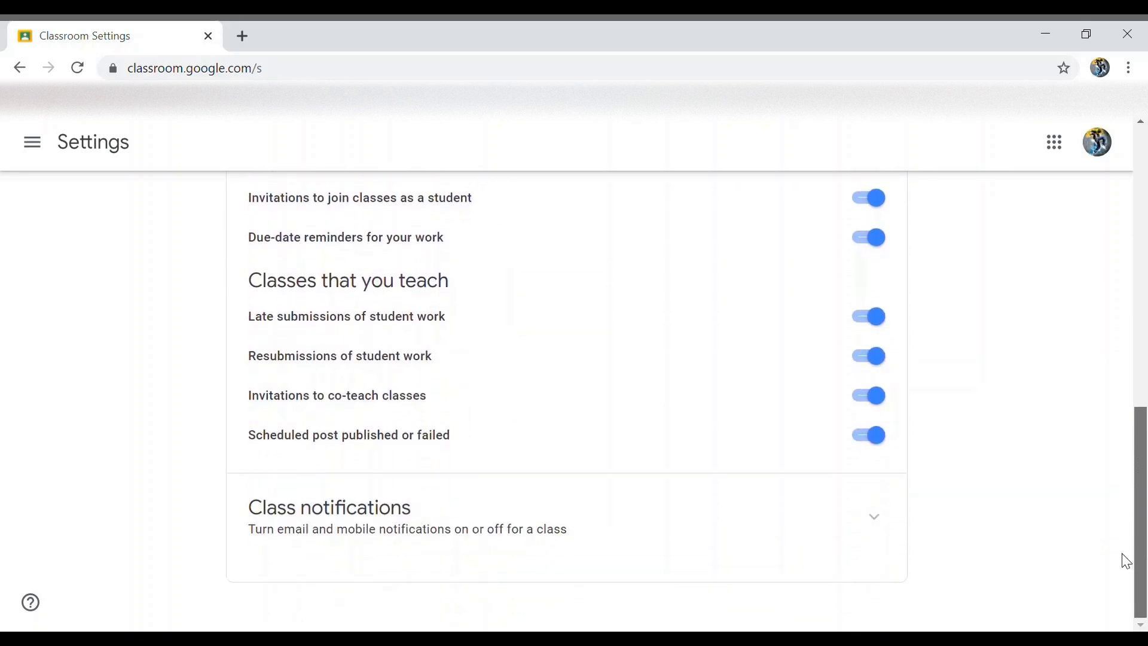
left_click(880, 535)
scroll(872, 525, "down", 2)
scroll(858, 503, "up", 7)
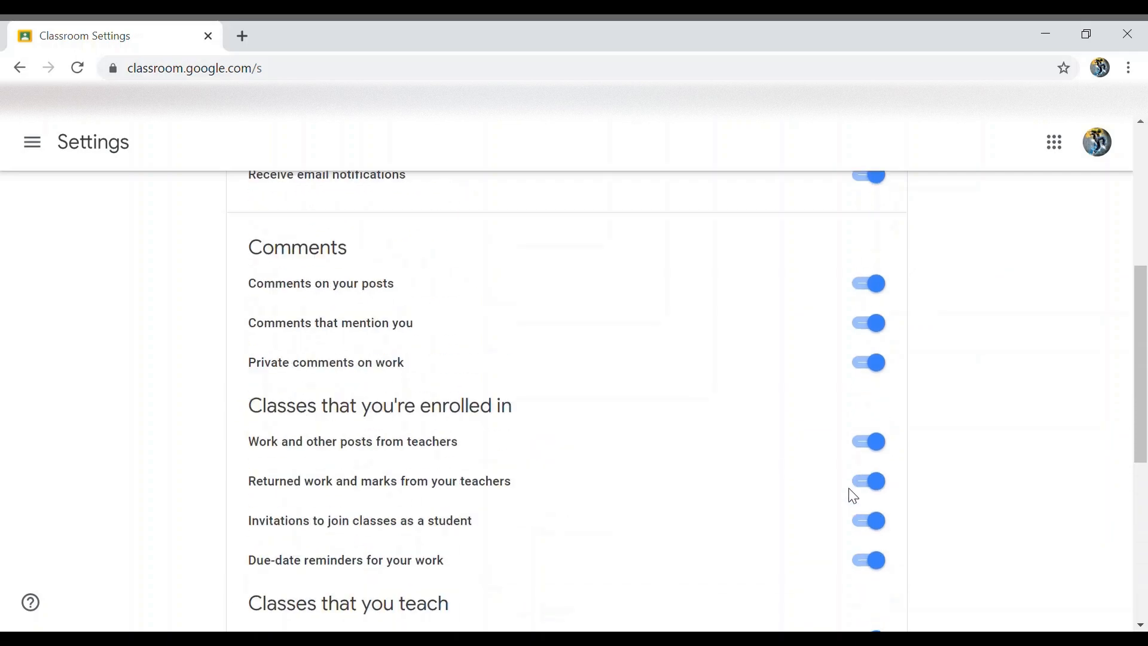
scroll(853, 496, "up", 6)
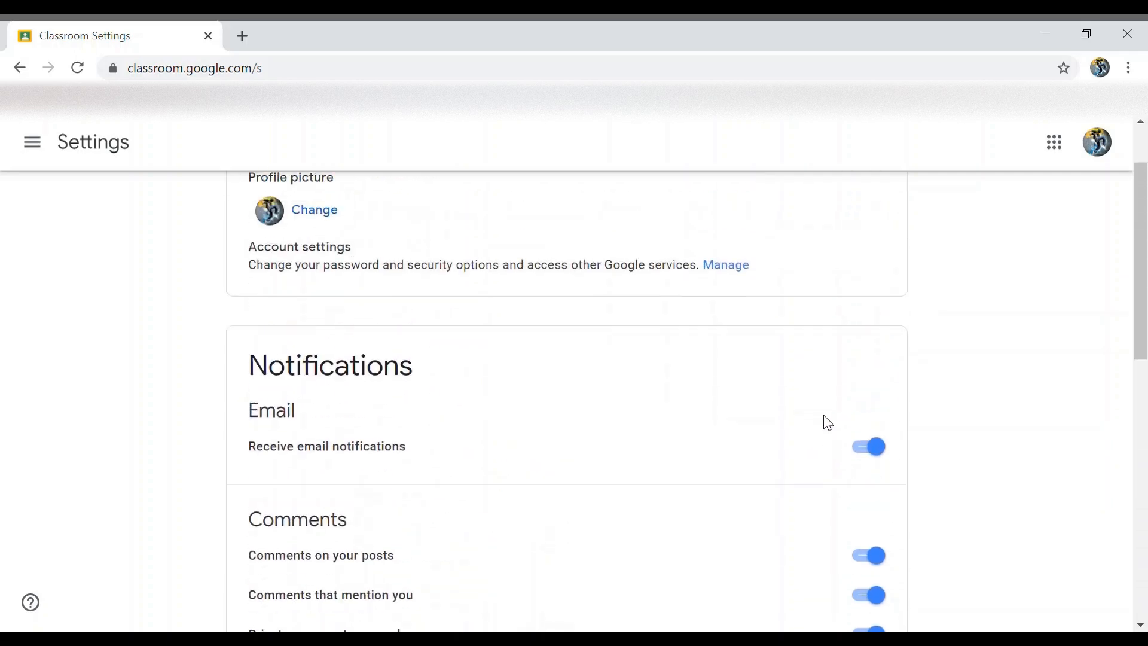
Return to the class, open its class settings and examine the class details and the general invitation code section.
left_click(33, 143)
left_click(54, 359)
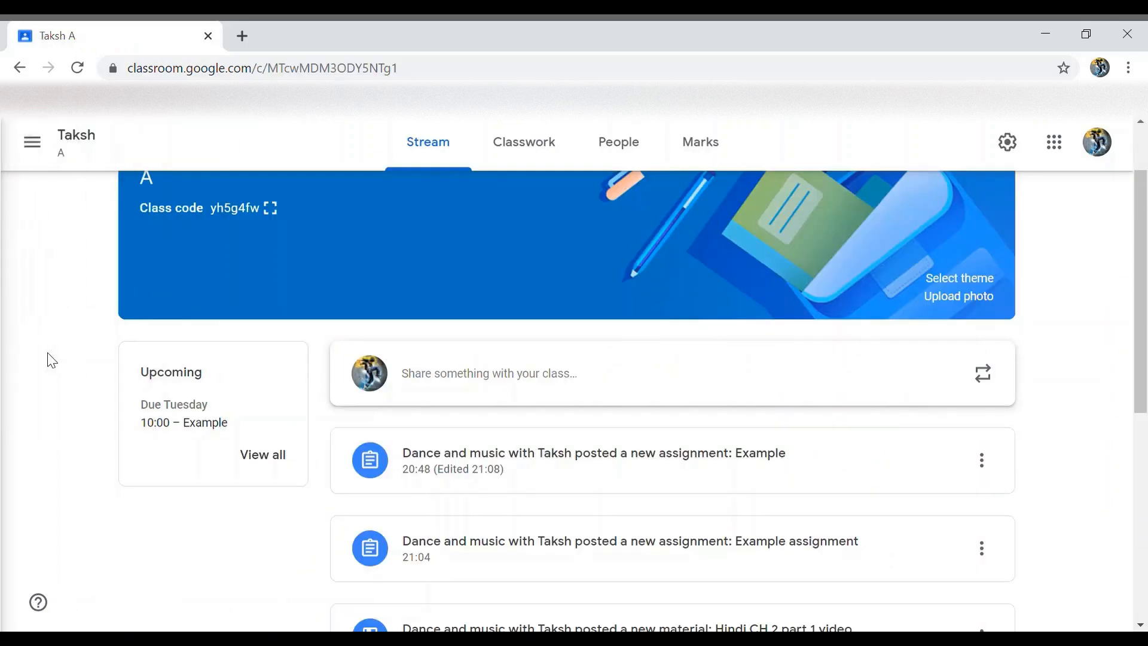
left_click(1022, 165)
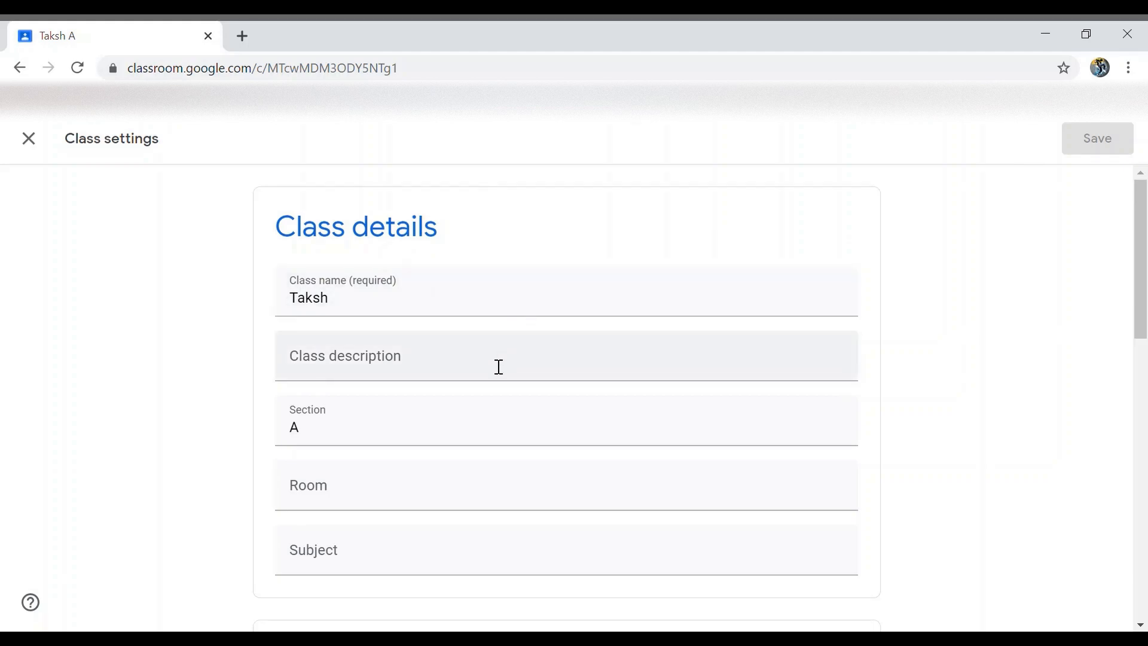
scroll(421, 545, "down", 5)
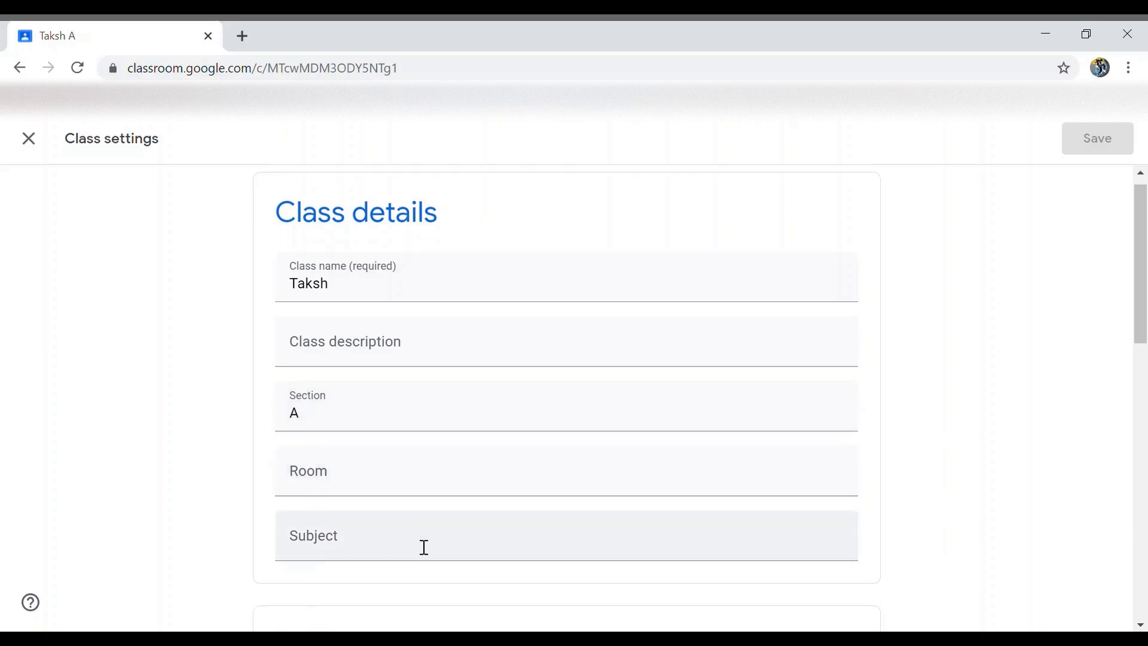
scroll(453, 339, "down", 5)
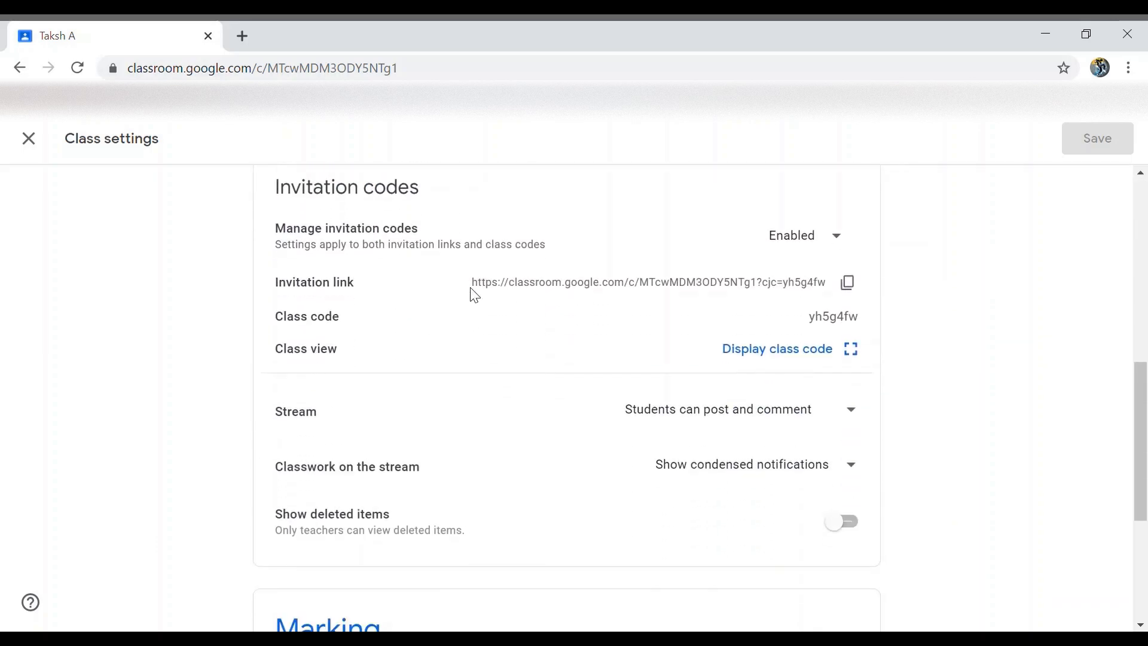
scroll(472, 292, "up", 2)
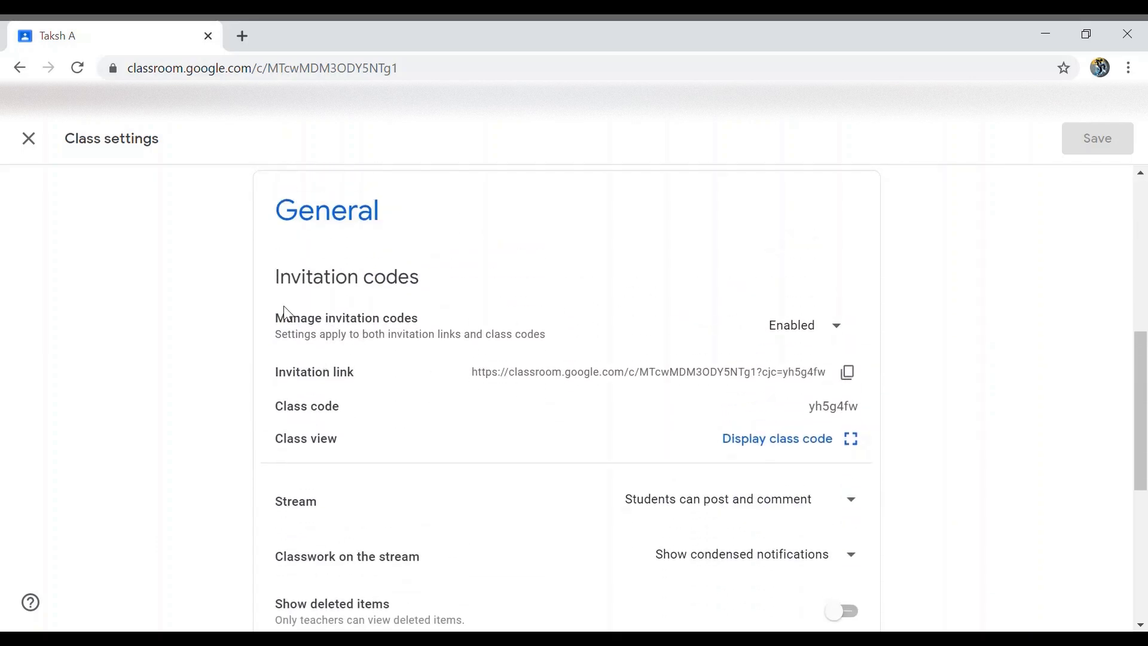
Check the choices for managing invitation codes without changing them, and display the class code enlarged.
left_click(805, 326)
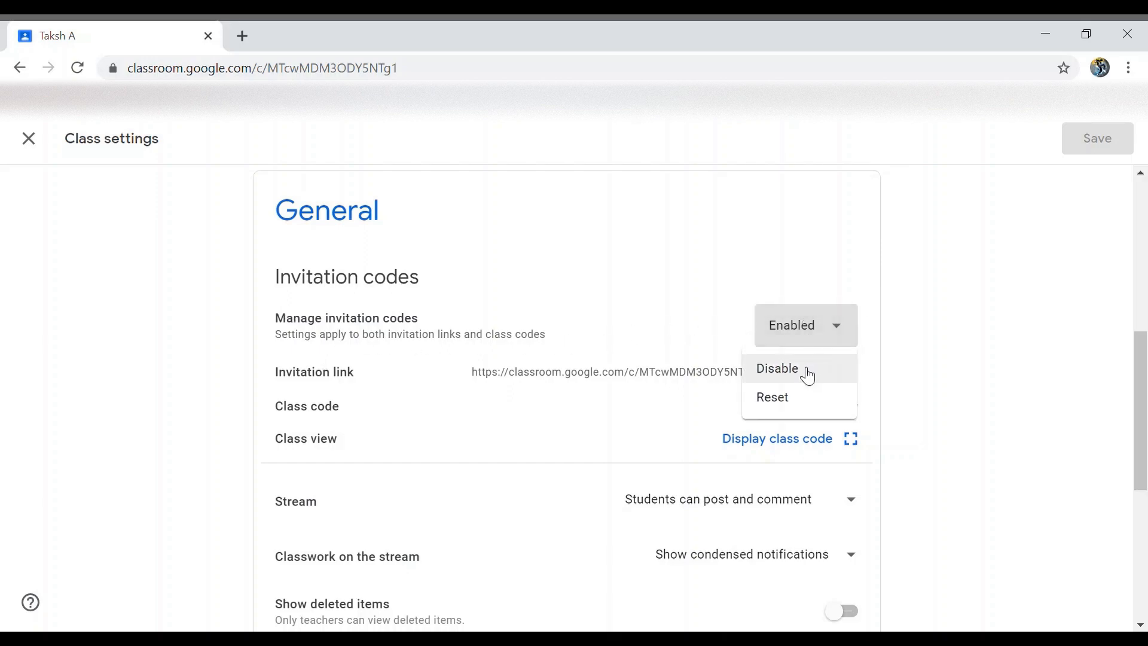
left_click(910, 278)
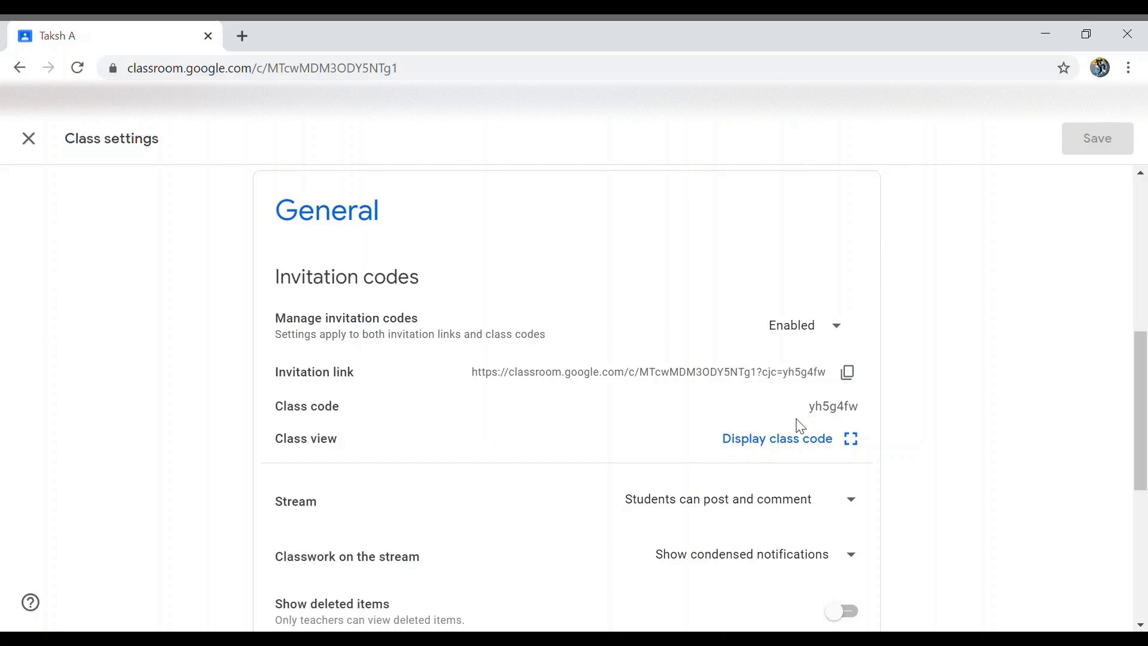
left_click(782, 453)
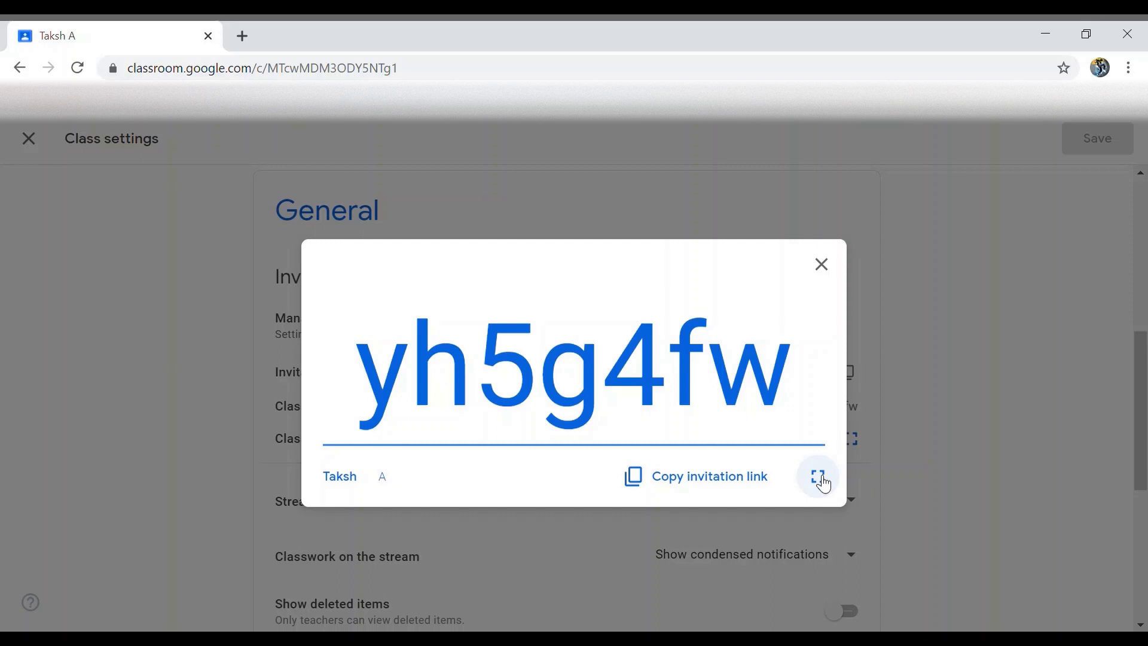
View the class code full screen, return to the smaller view, copy the invitation link and close the code display.
left_click(819, 478)
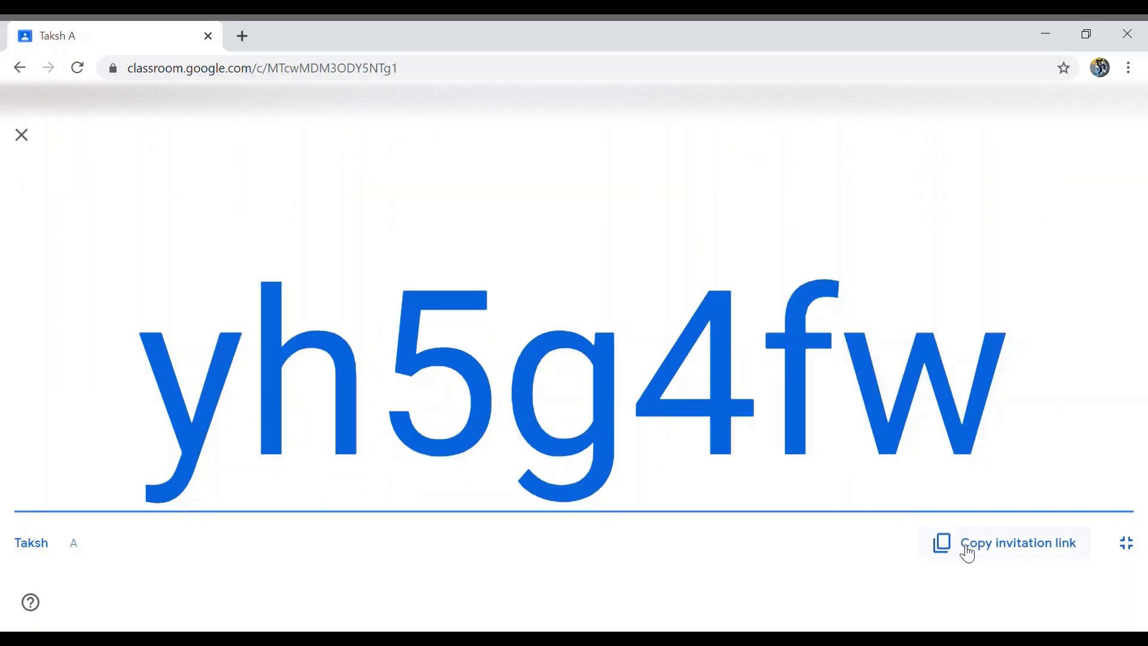
left_click(1142, 556)
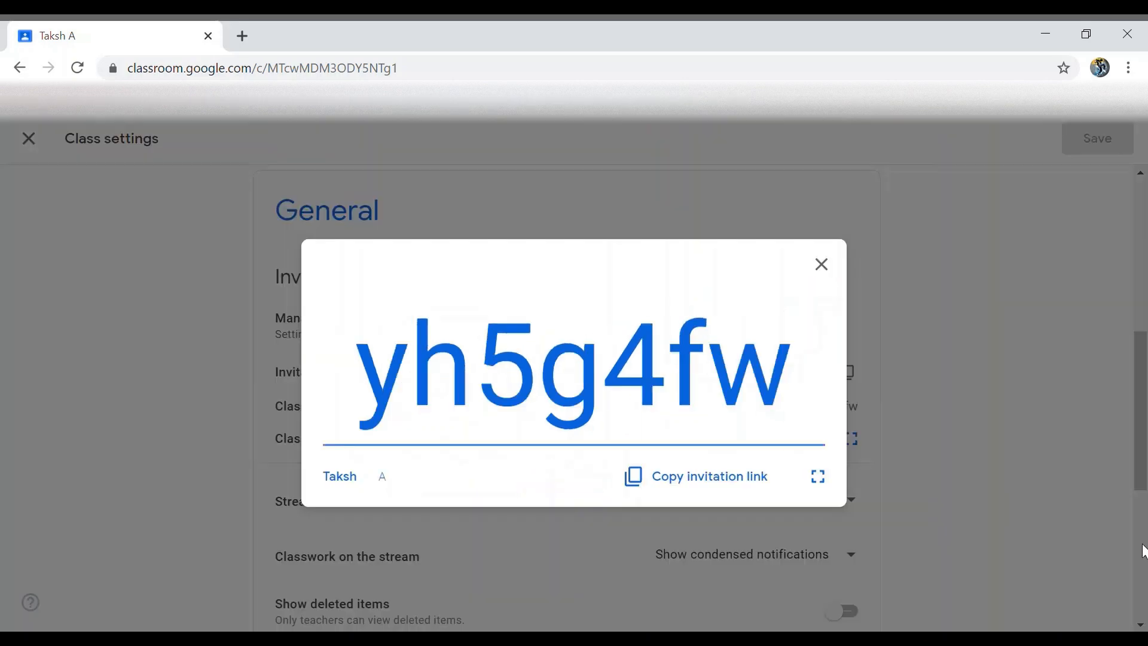
left_click(704, 489)
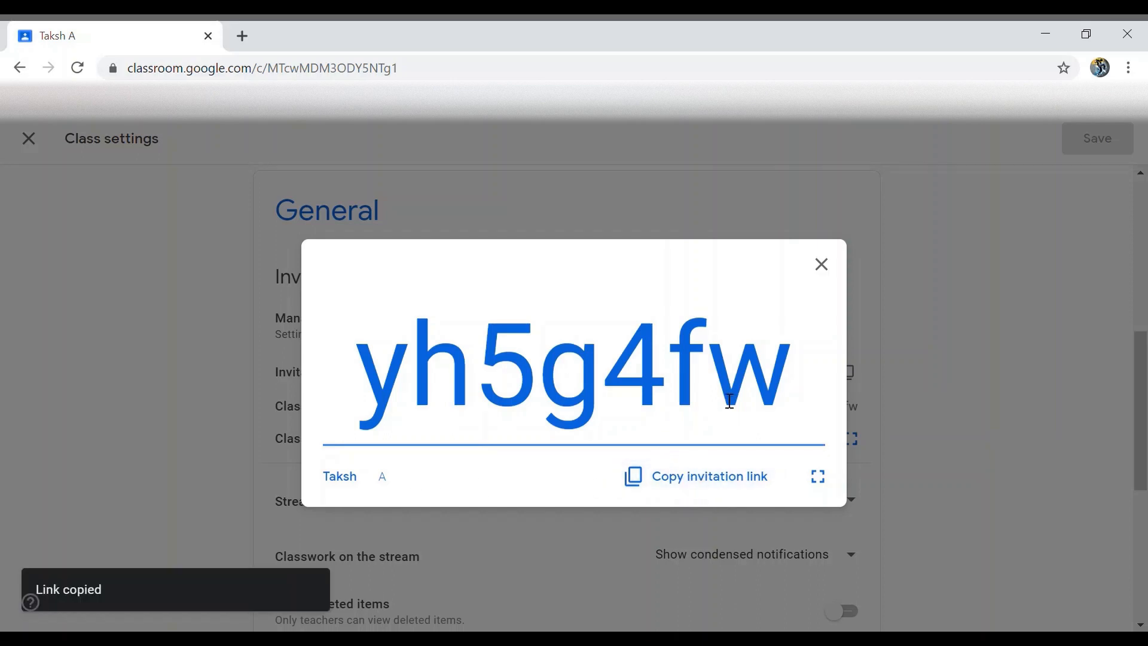
left_click(824, 263)
Set the stream to Only teachers can post or comment and keep classwork on the stream at Show condensed notifications.
scroll(724, 419, "down", 3)
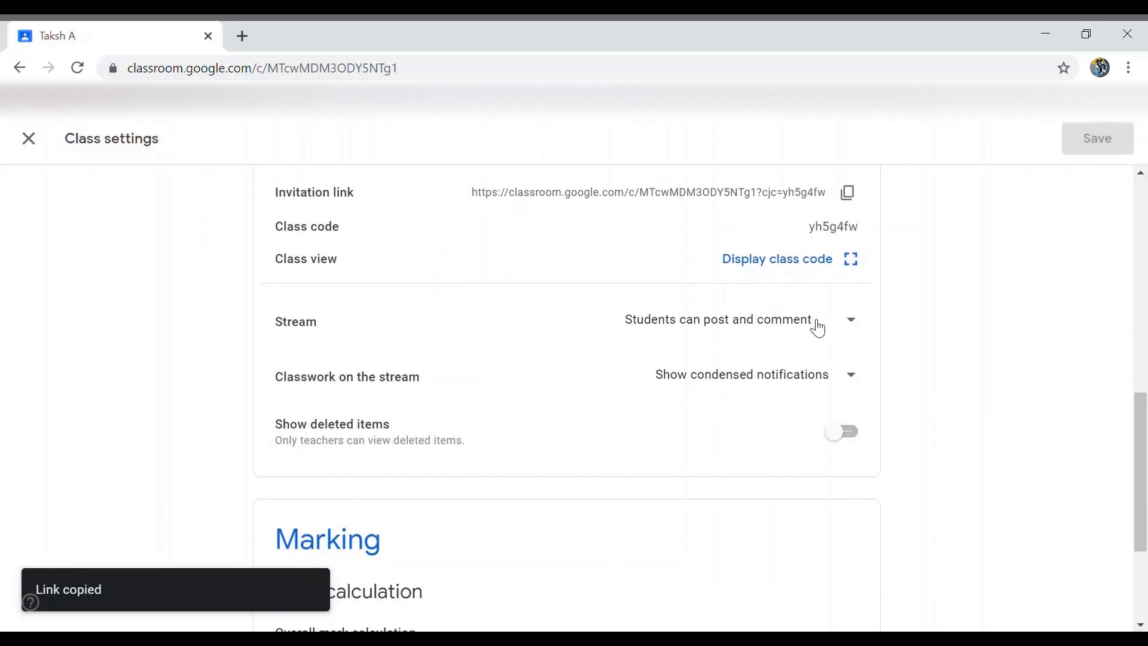
left_click(855, 330)
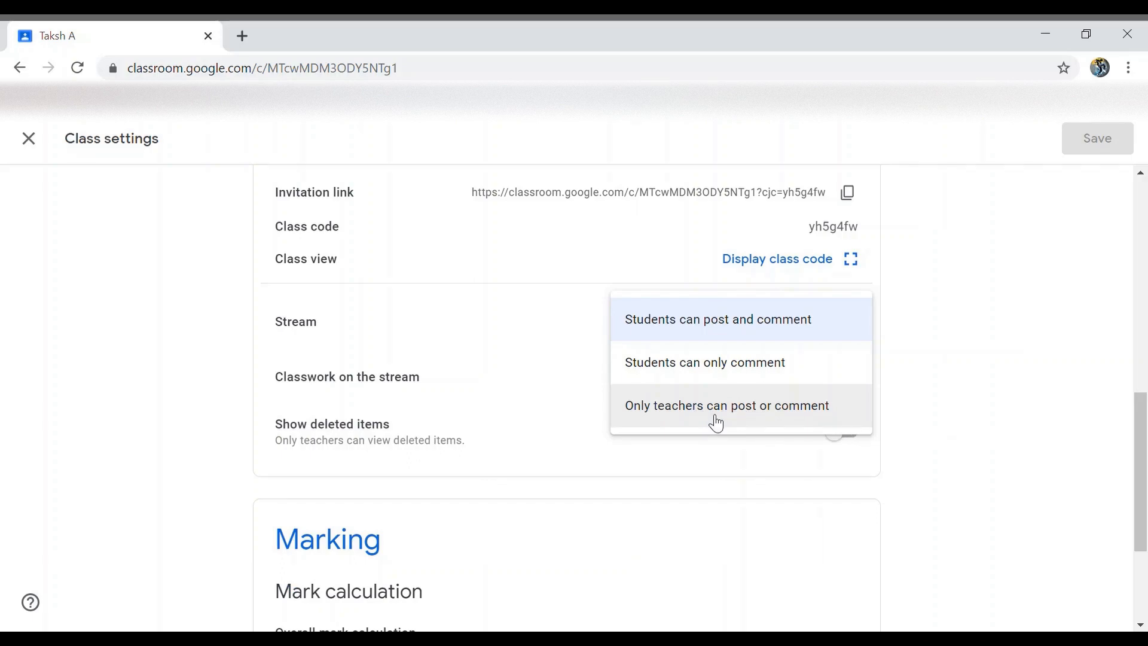
left_click(660, 413)
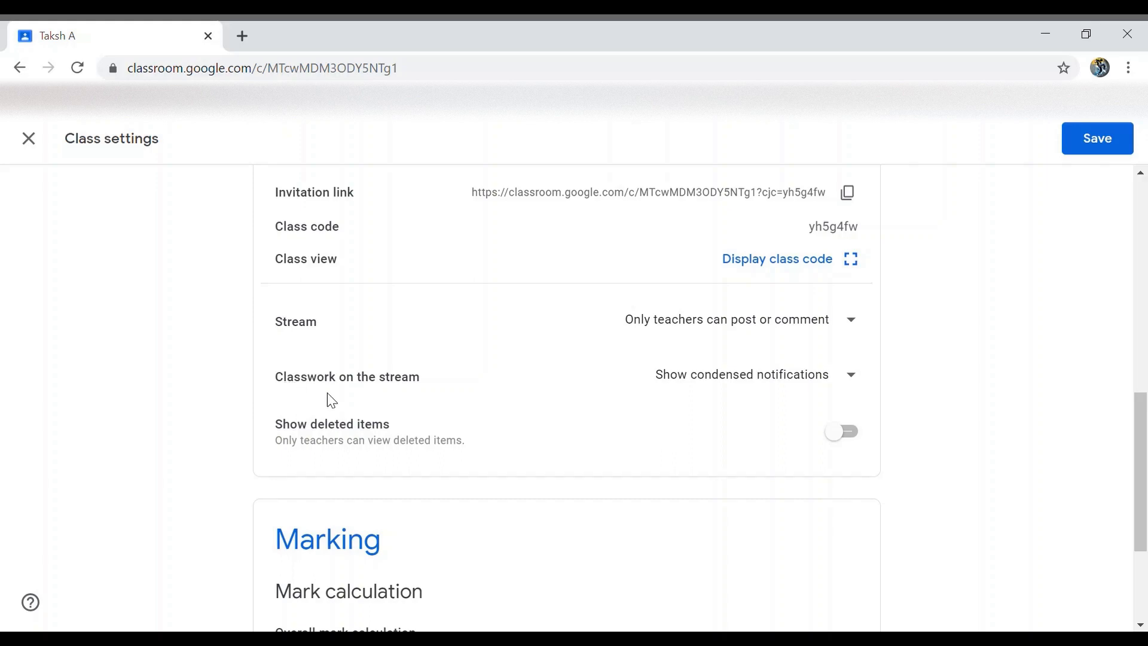
left_click(851, 384)
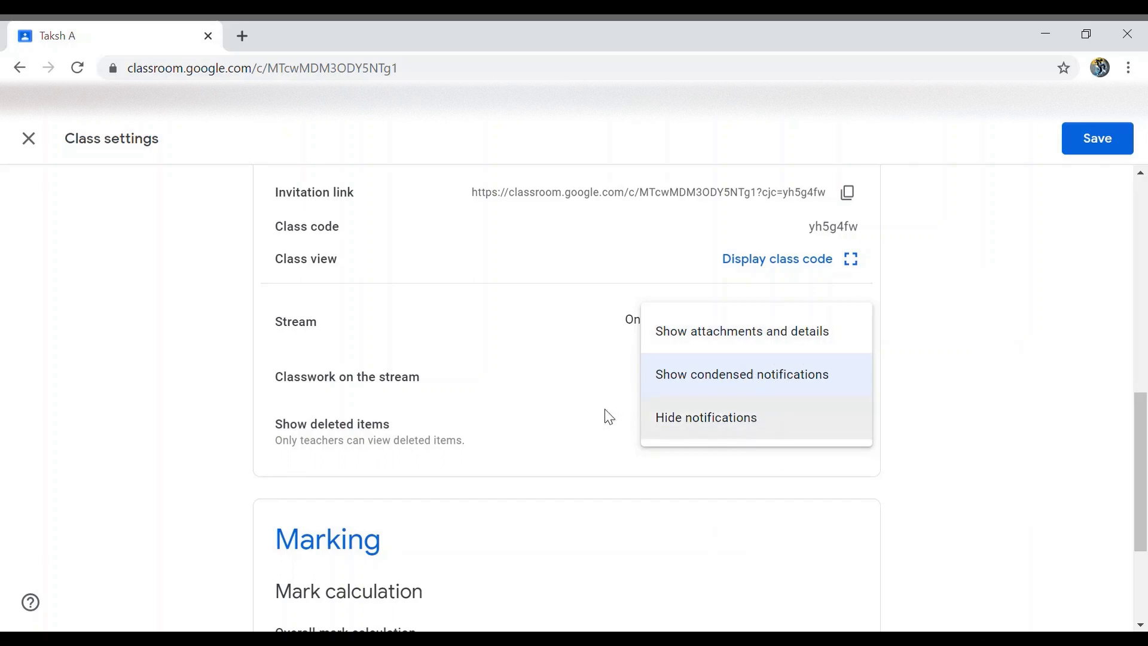
left_click(664, 378)
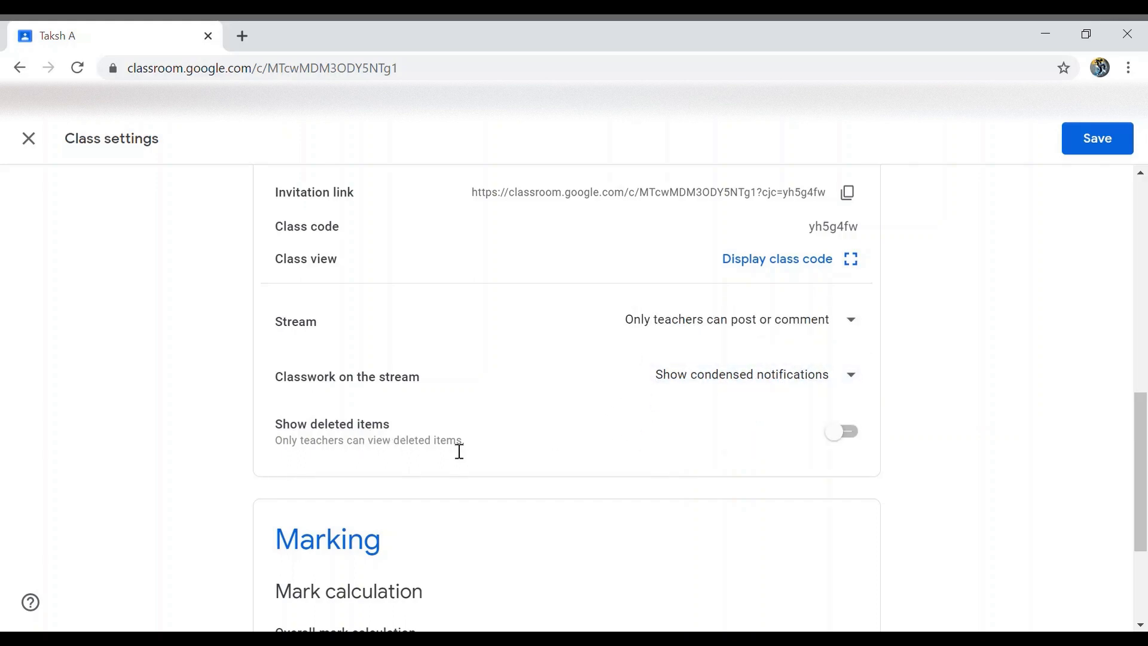
Read the note under Show deleted items and turn that option on.
scroll(460, 451, "down", 1)
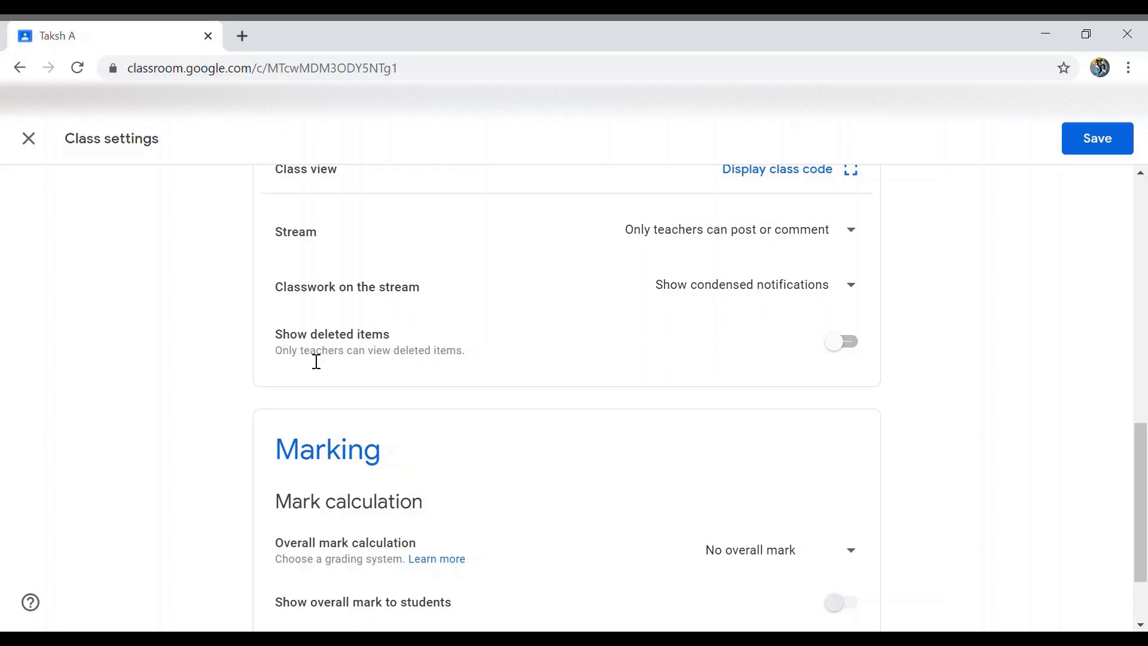
left_click_drag(287, 364, 461, 364)
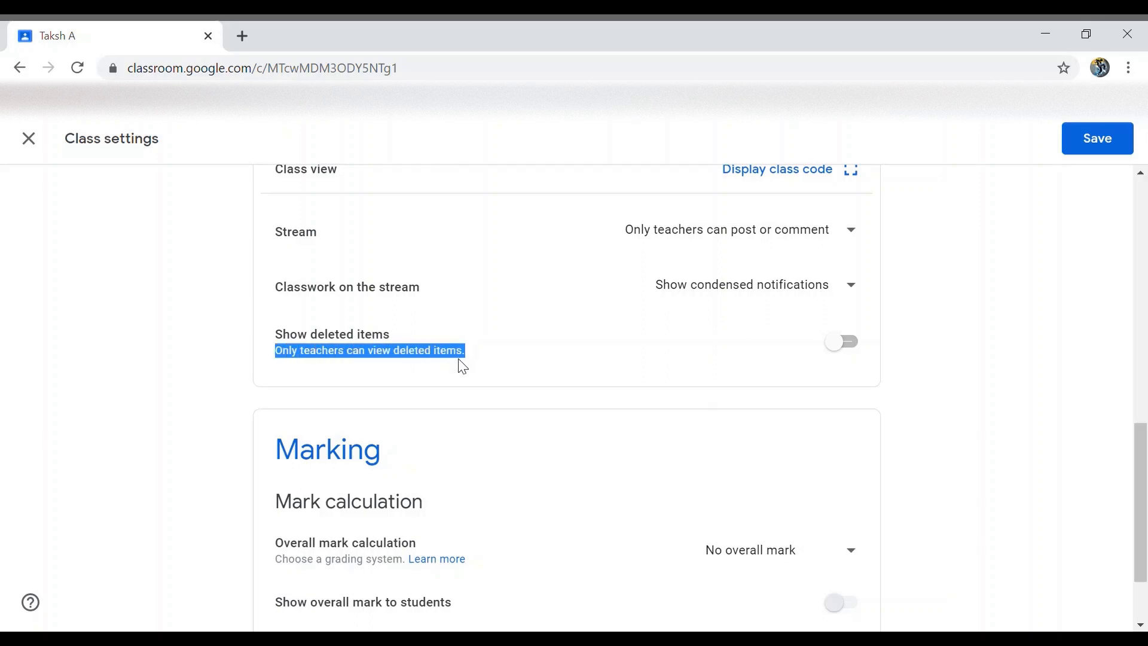
left_click(682, 342)
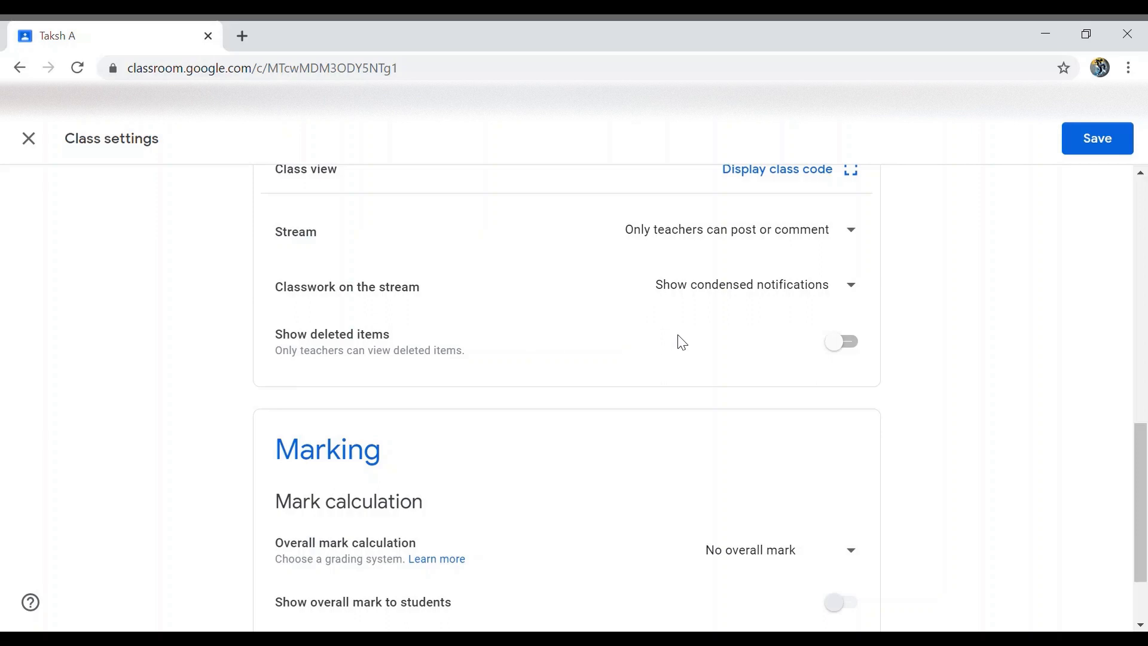
left_click(851, 357)
Check the overall mark calculation choices in the Marking section and keep No overall mark.
scroll(843, 351, "down", 2)
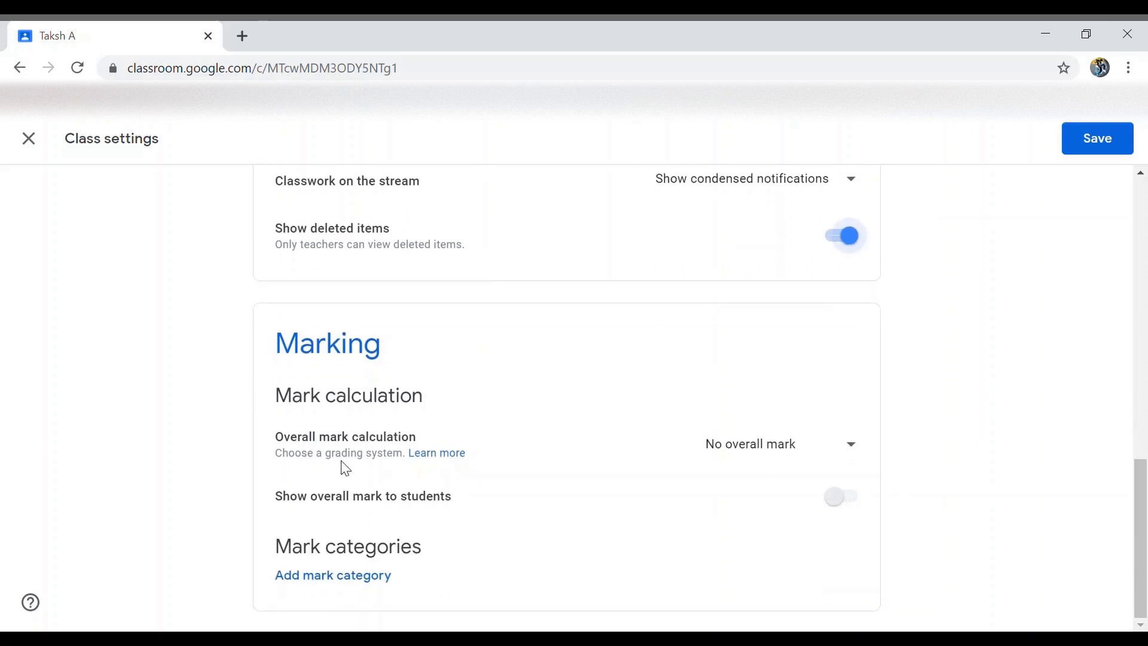
left_click(854, 450)
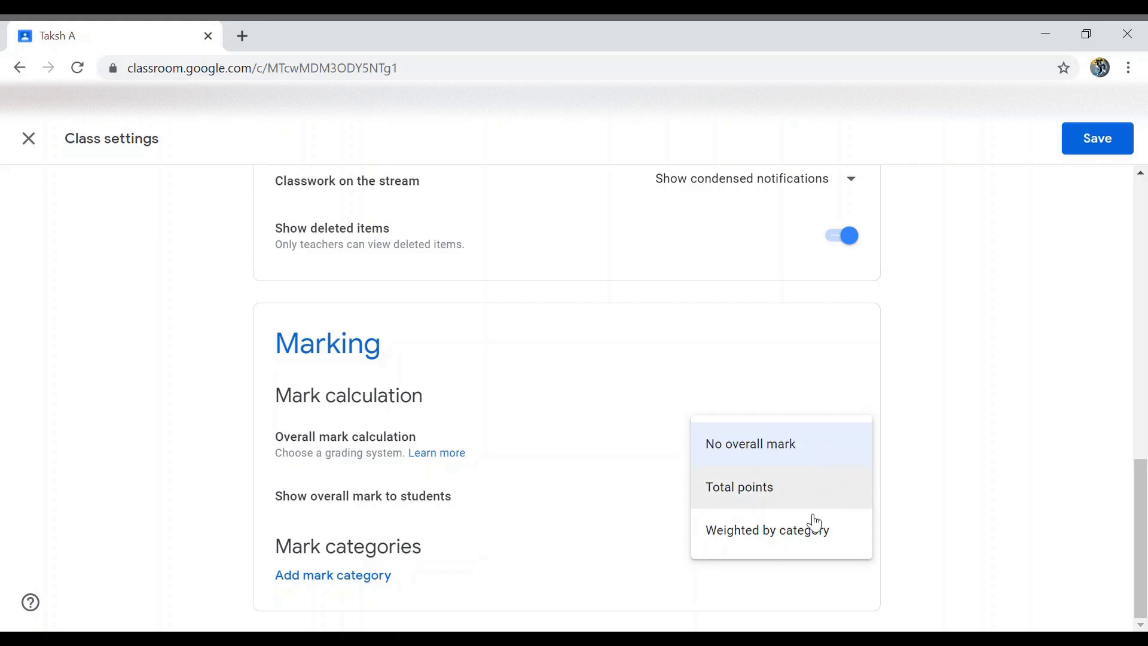
left_click(802, 464)
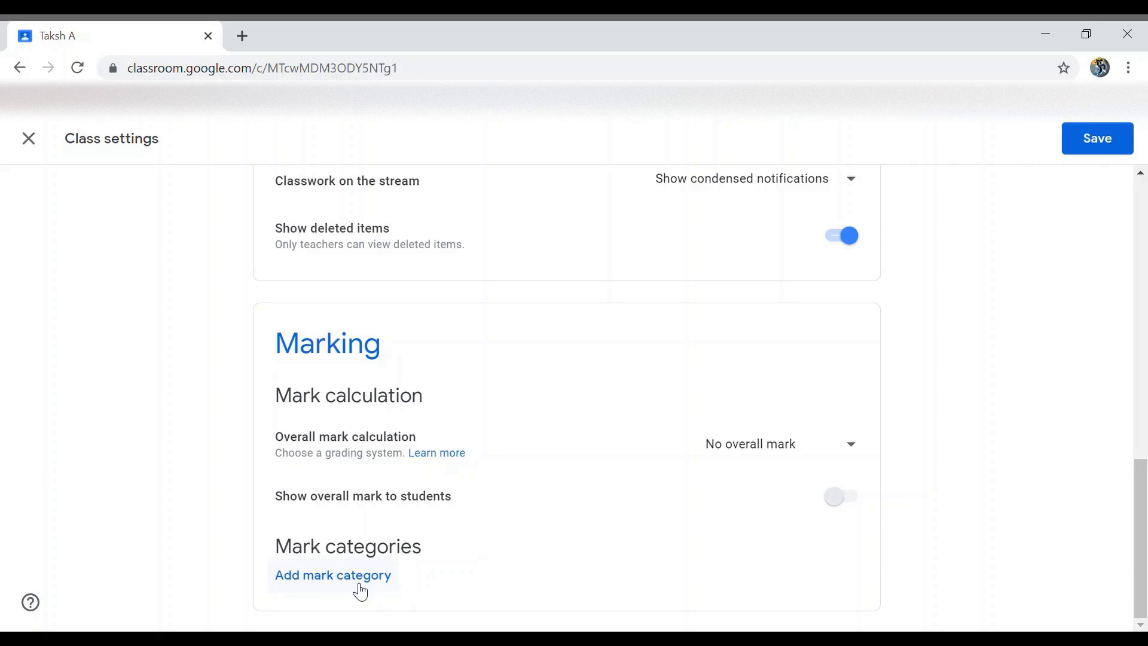
Try to leave the class settings, cancel discarding the changes and save the settings.
scroll(361, 592, "up", 15)
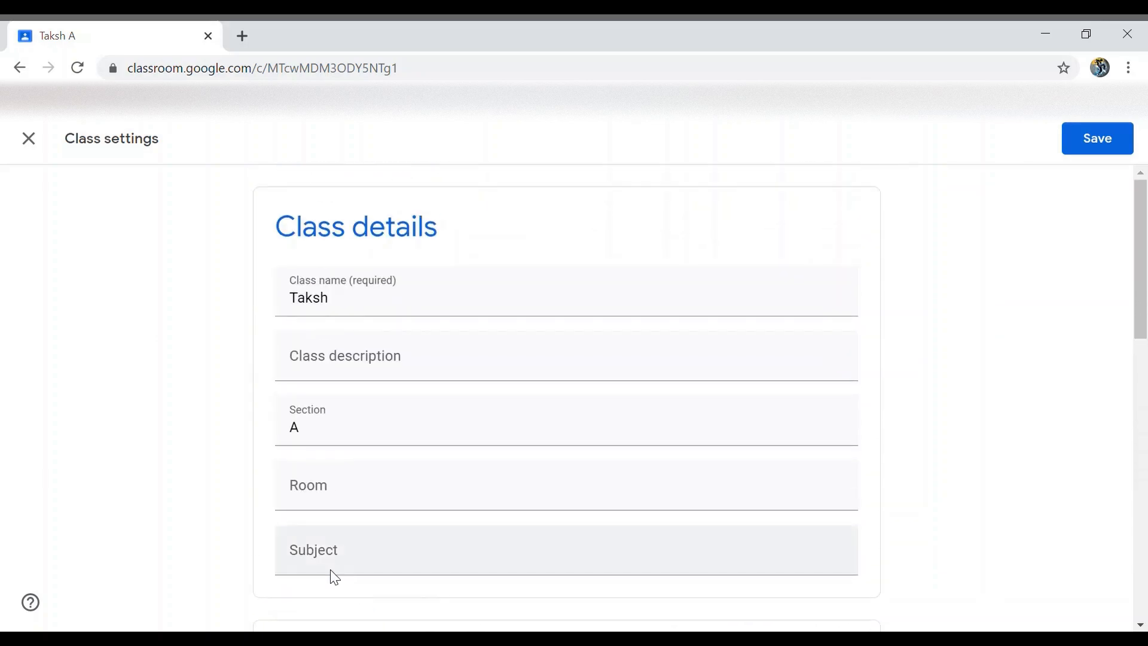
left_click(30, 138)
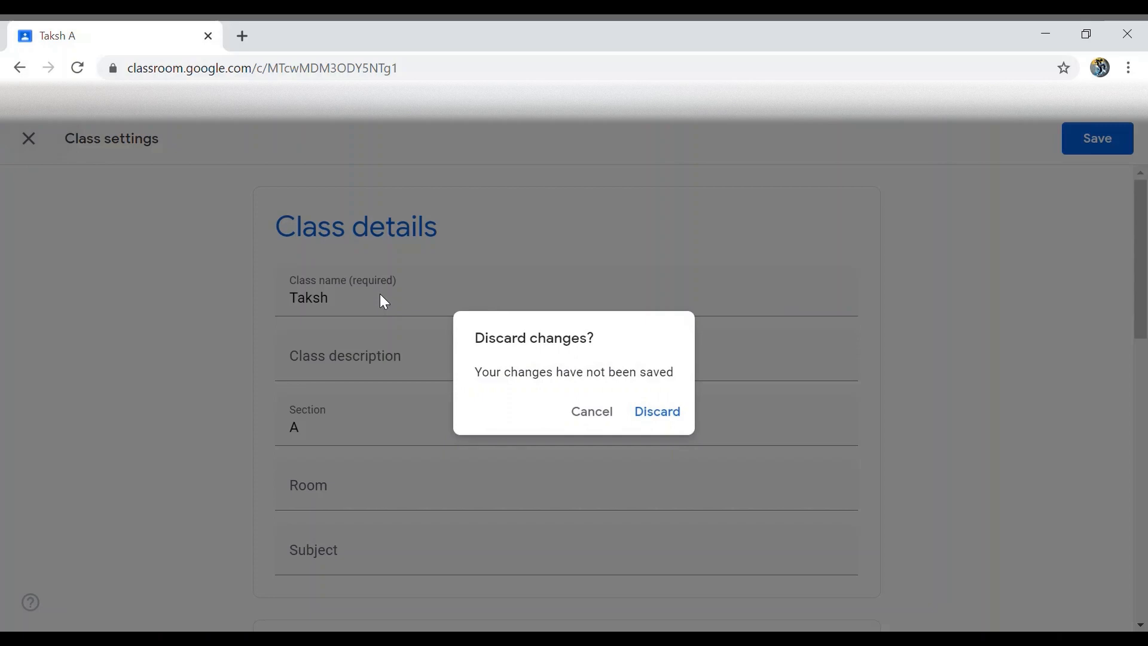
left_click(592, 419)
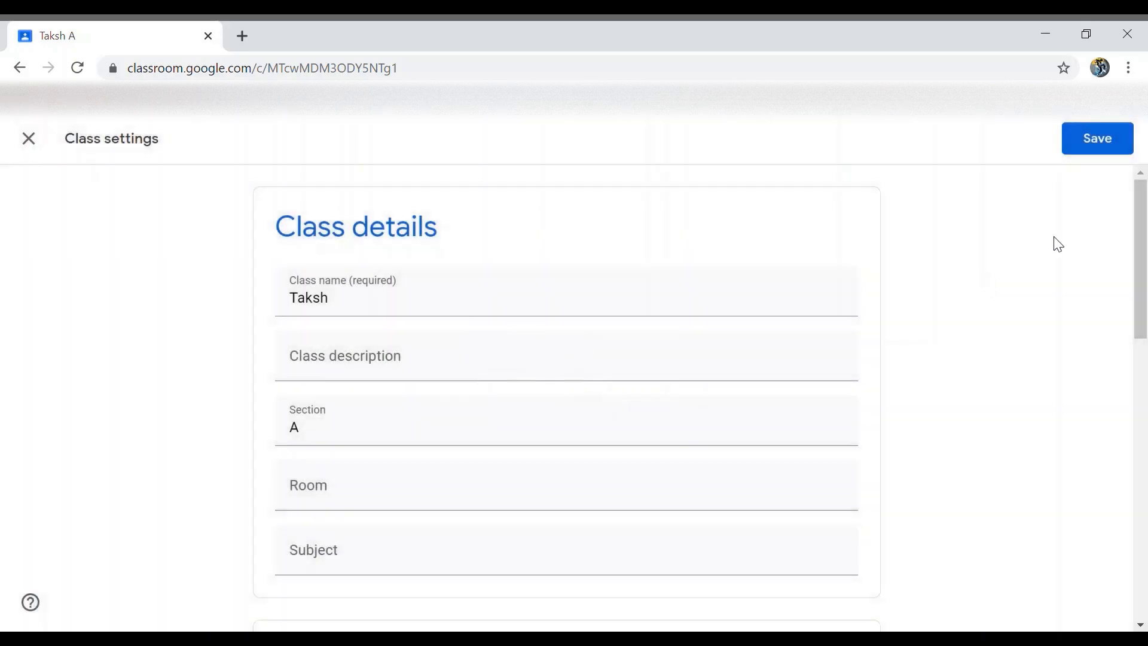
left_click(1128, 147)
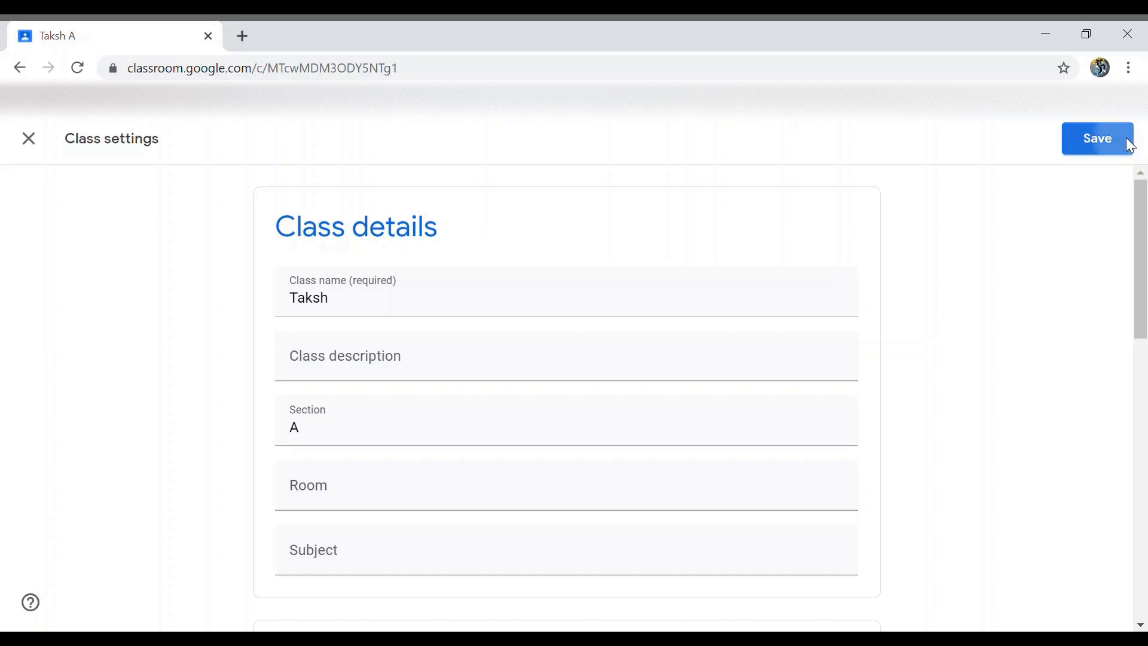